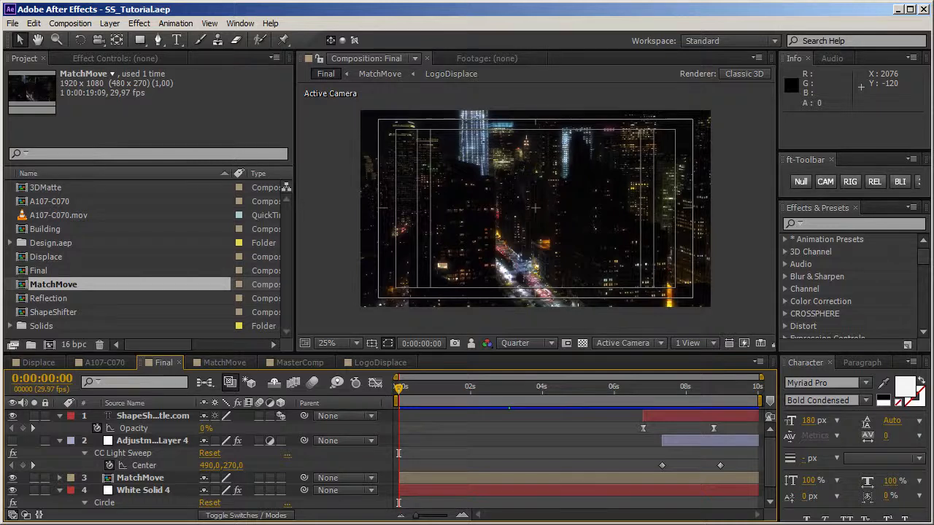
Step: Preview the Final composition, then check the A107-C070.mov source clip in the project
key("KP_0")
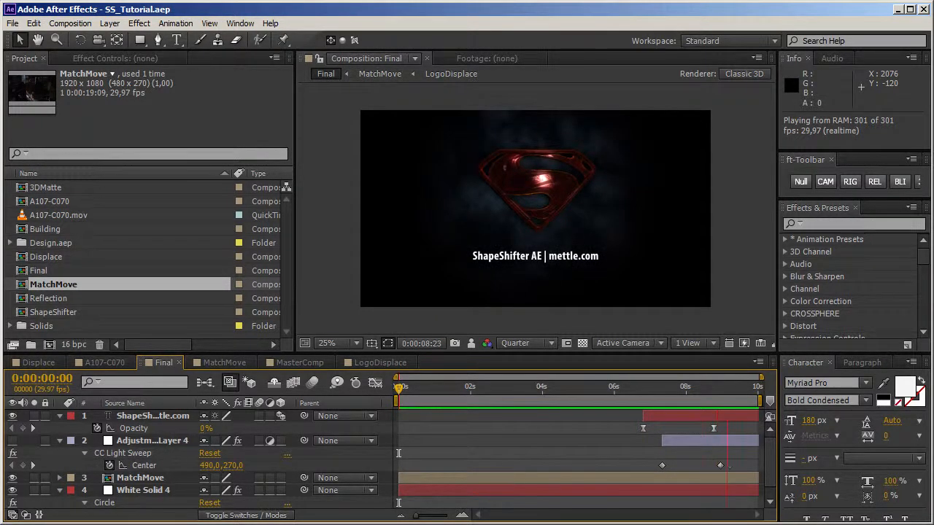
key("space")
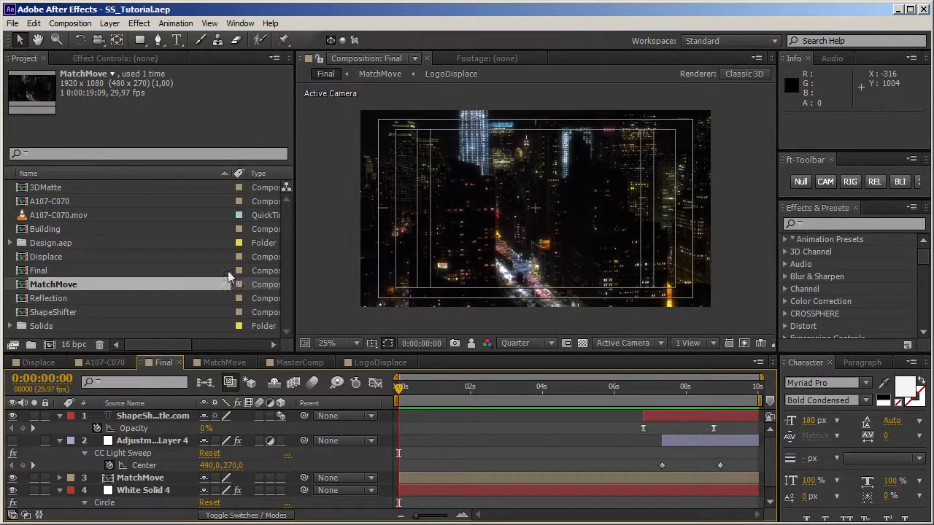
left_click(80, 217)
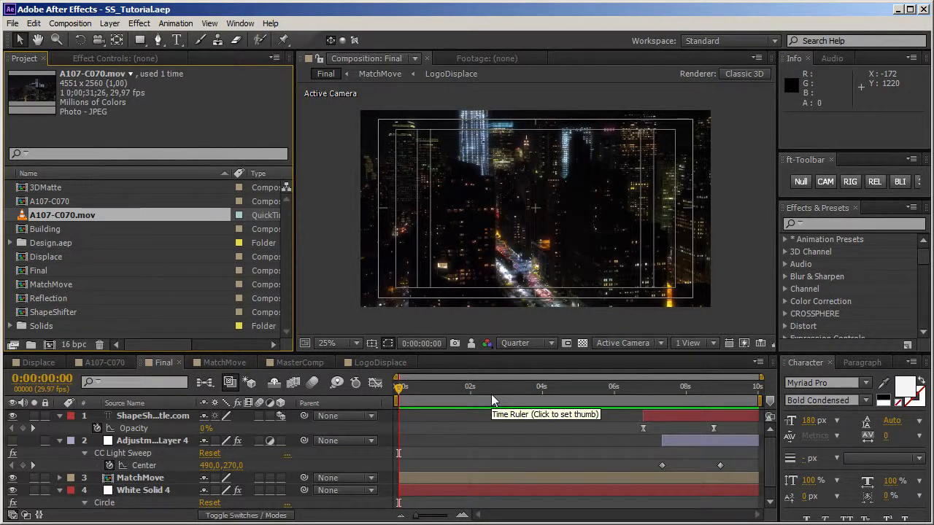
Step: Start a new project and bring in the A107-C070.mov footage
left_click(13, 23)
mouse_move(24, 38)
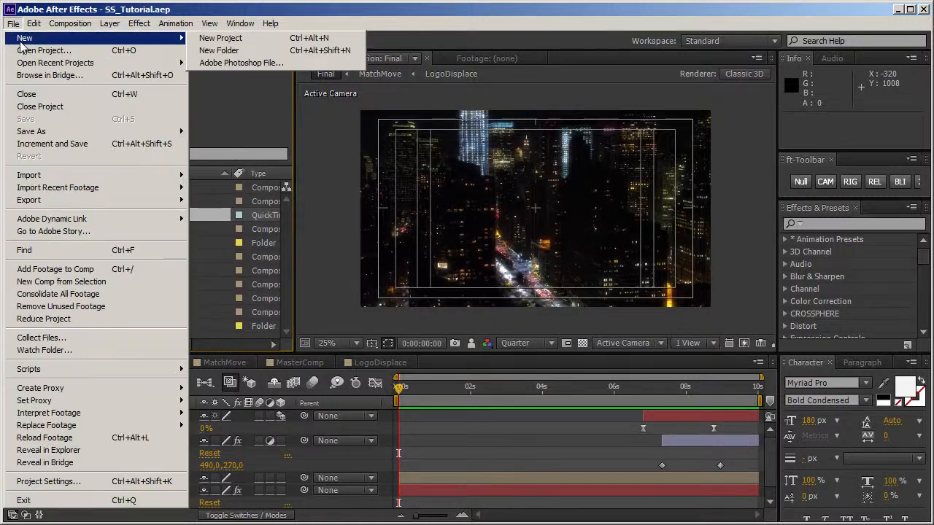
left_click(267, 40)
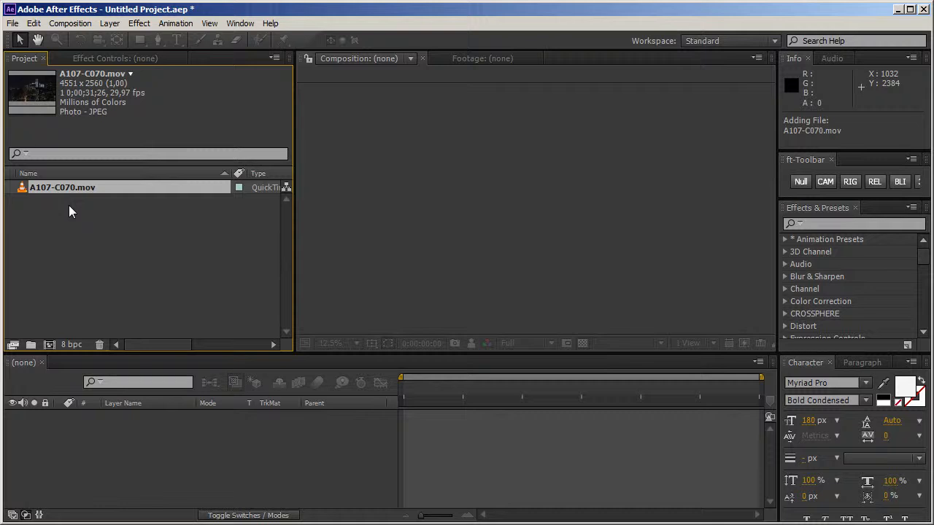
Step: Create a composition from the A107-C070.mov clip and rename it Footage
left_click_drag(51, 187, 49, 344)
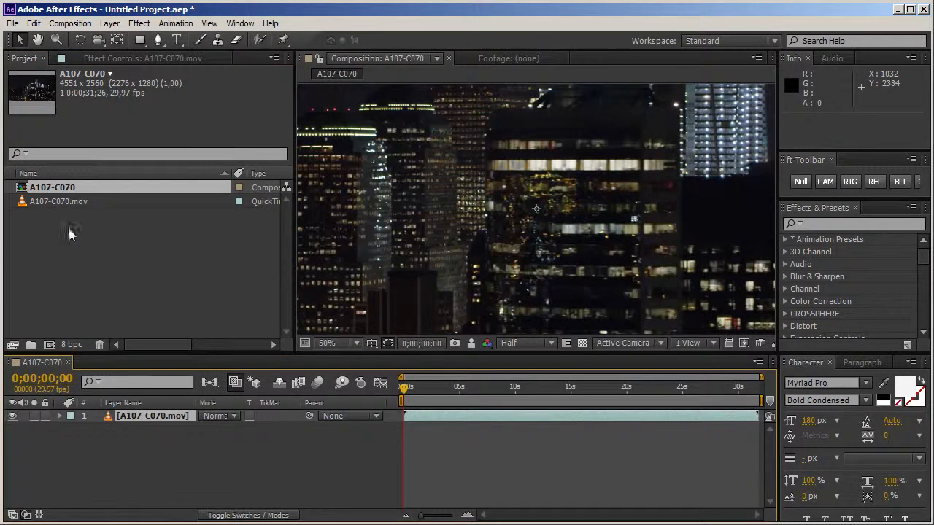
left_click(56, 191)
key("Return")
type("Footage")
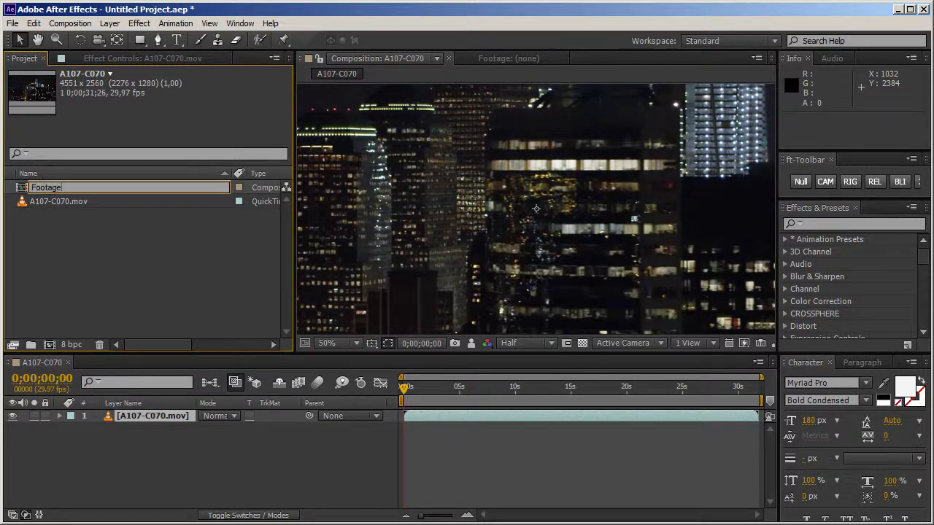
key("Return")
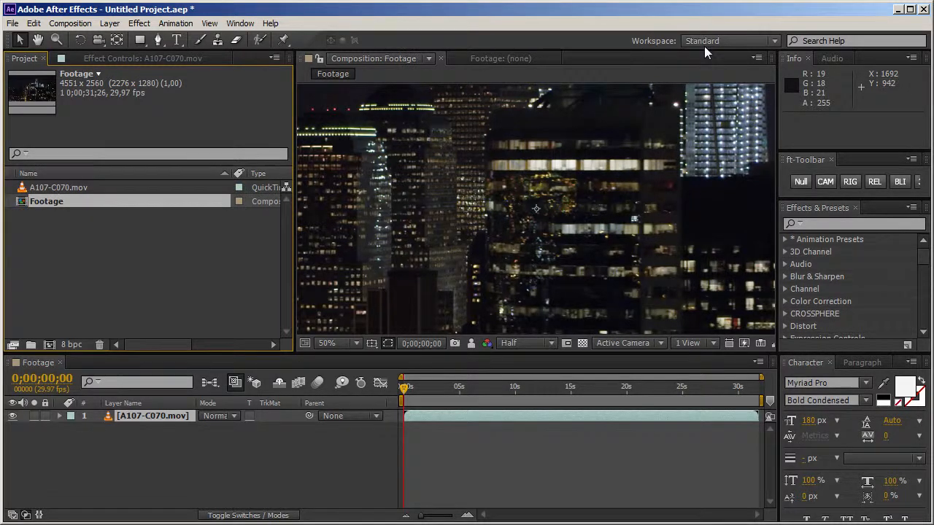
Step: Change the Footage composition's settings to the HDTV 1080 29.97 preset
left_click(757, 57)
left_click(796, 147)
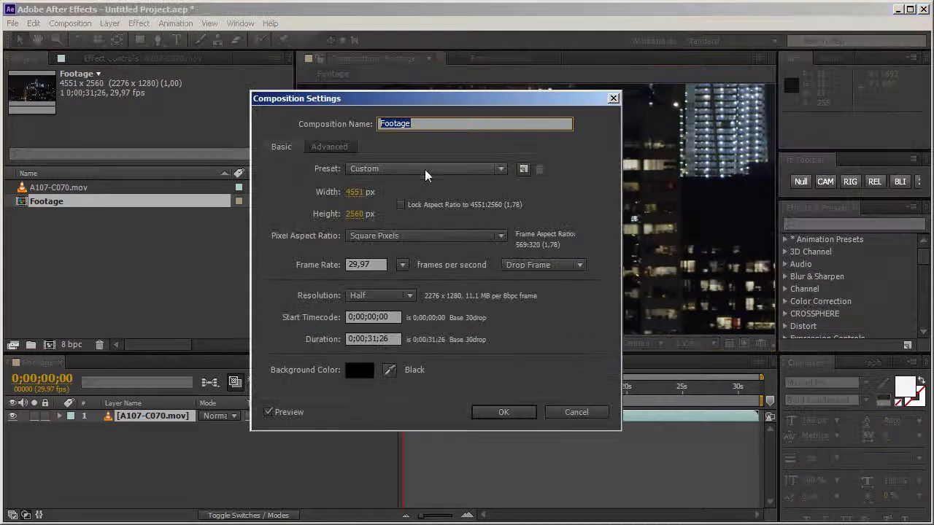
left_click(431, 169)
left_click(436, 513)
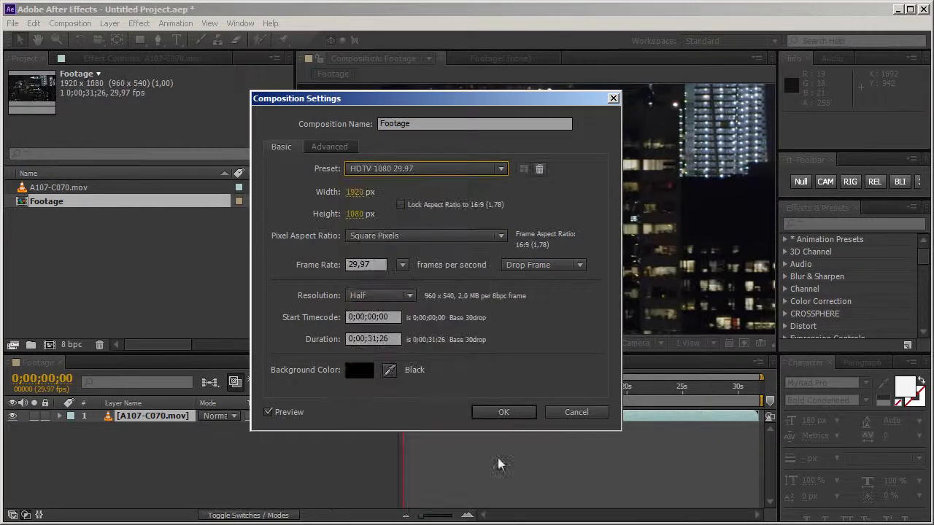
left_click(504, 413)
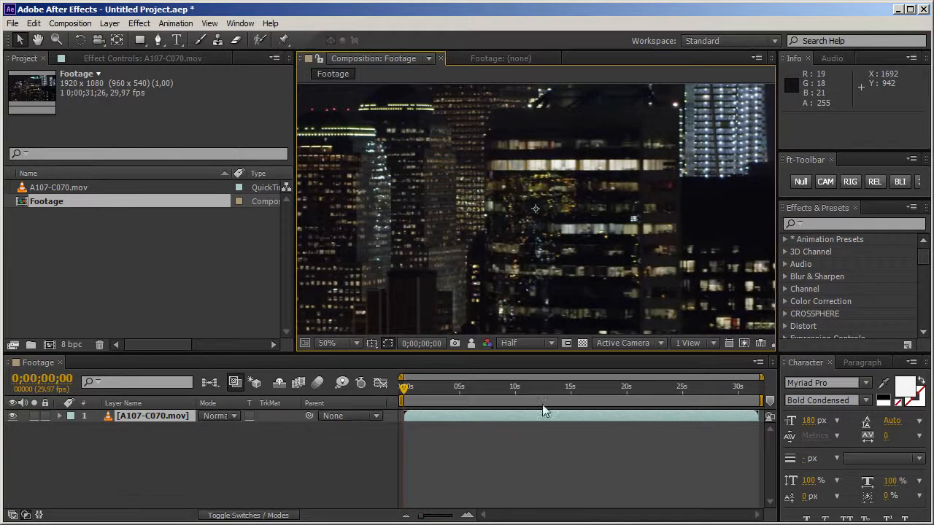
Step: Scale the A107-C070.mov layer to the composition size with Fit to Comp
scroll(540, 244, "down", 2)
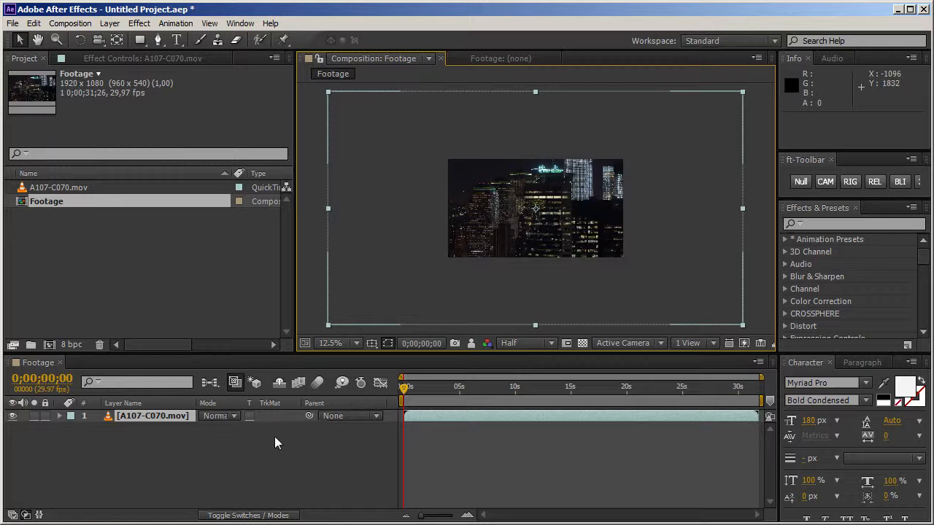
right_click(161, 425)
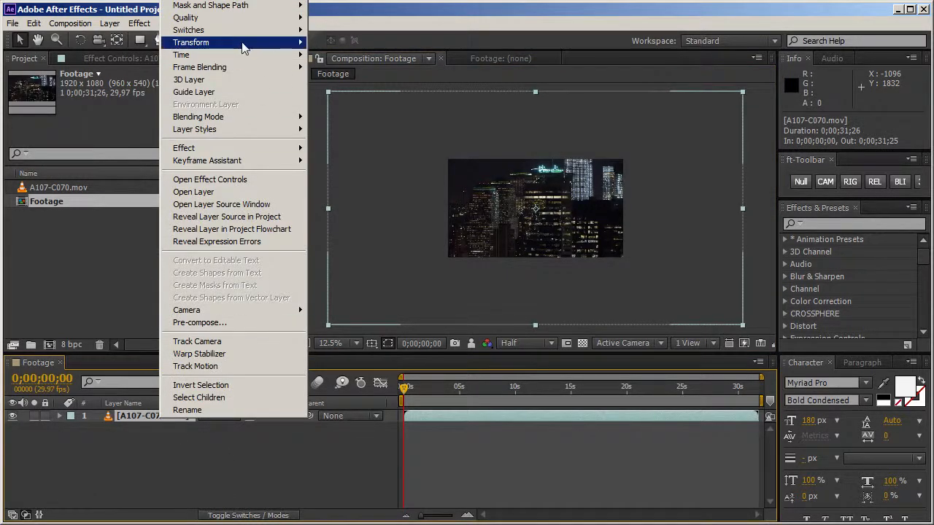
mouse_move(244, 46)
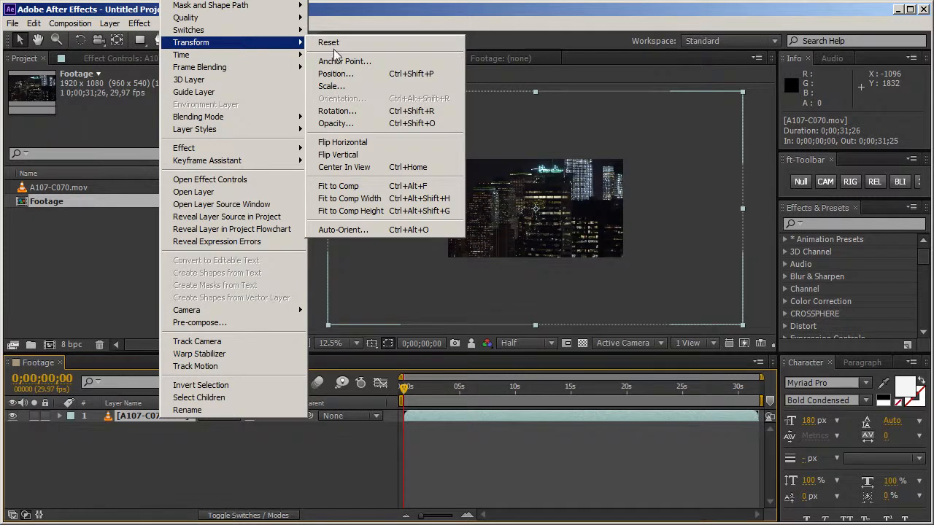
left_click(356, 191)
left_click(469, 462)
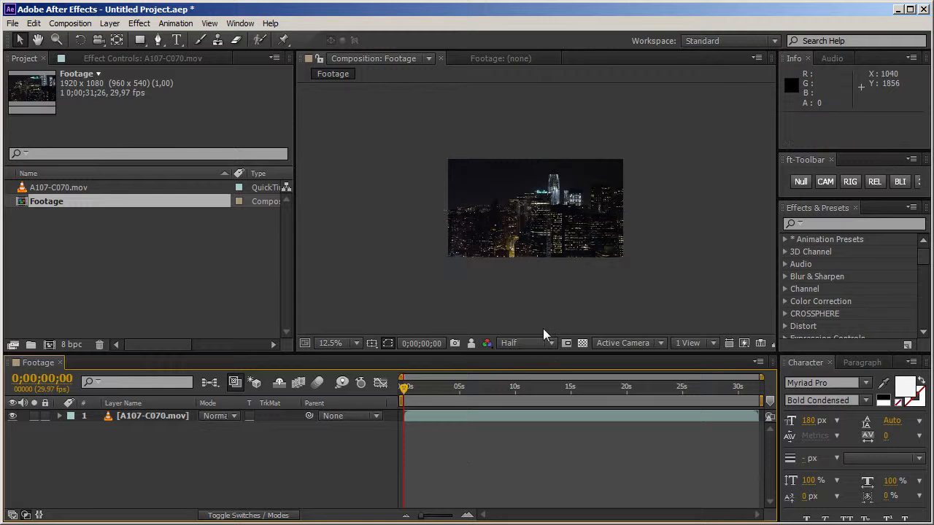
key("period")
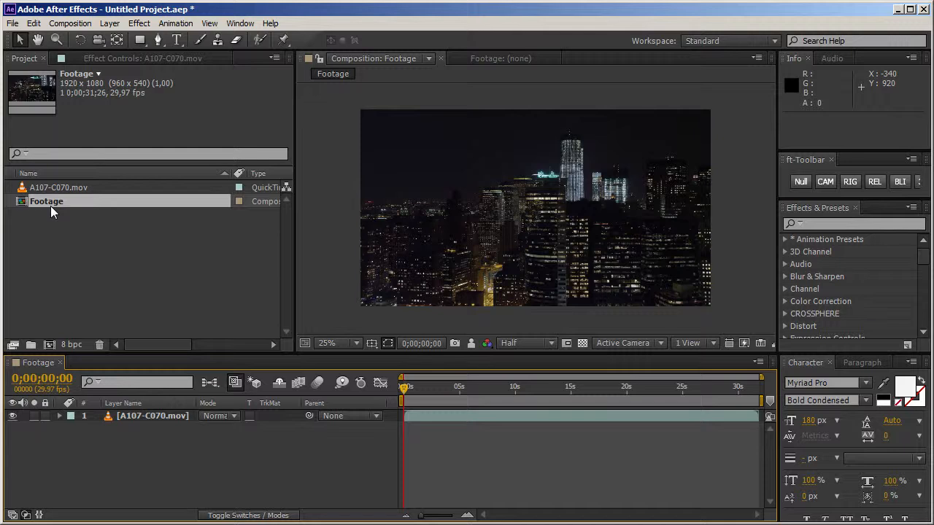
Step: Nest the Footage composition in a new composition and name that one MatchMove
left_click(175, 417)
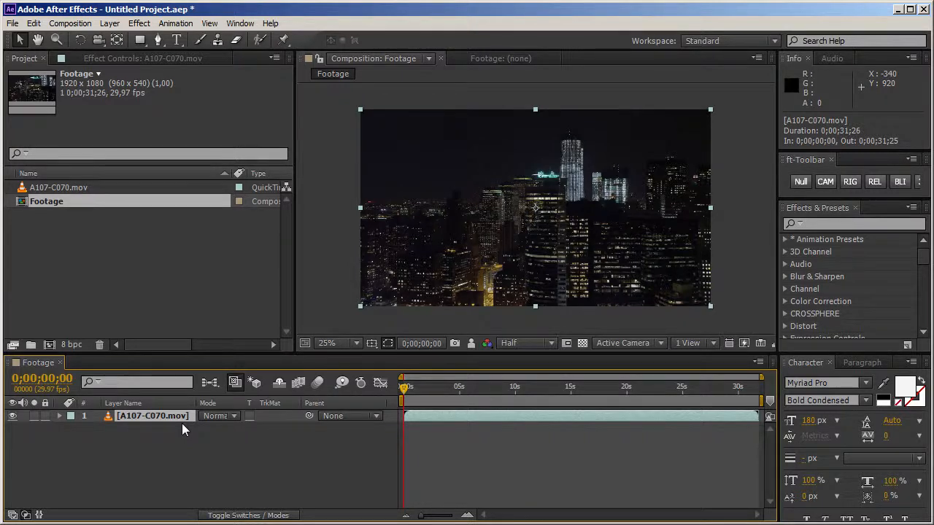
left_click(32, 204)
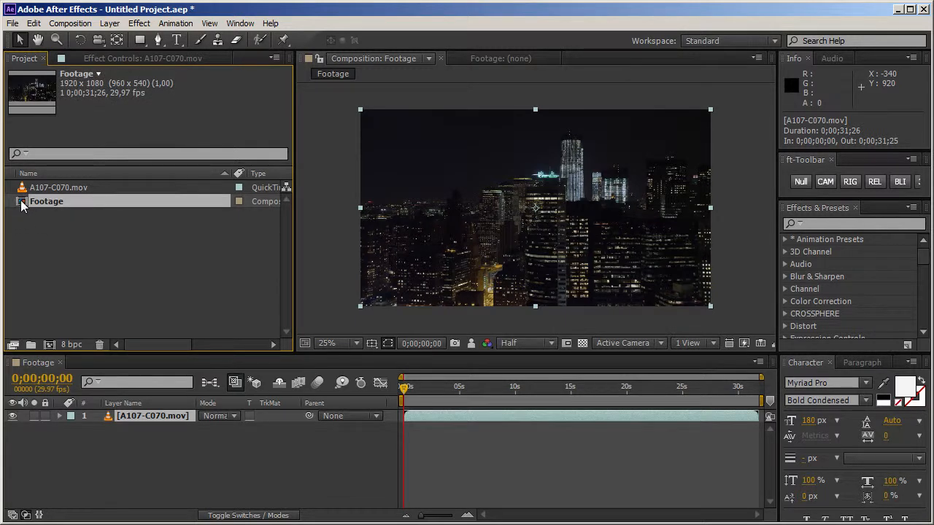
left_click_drag(21, 205, 49, 344)
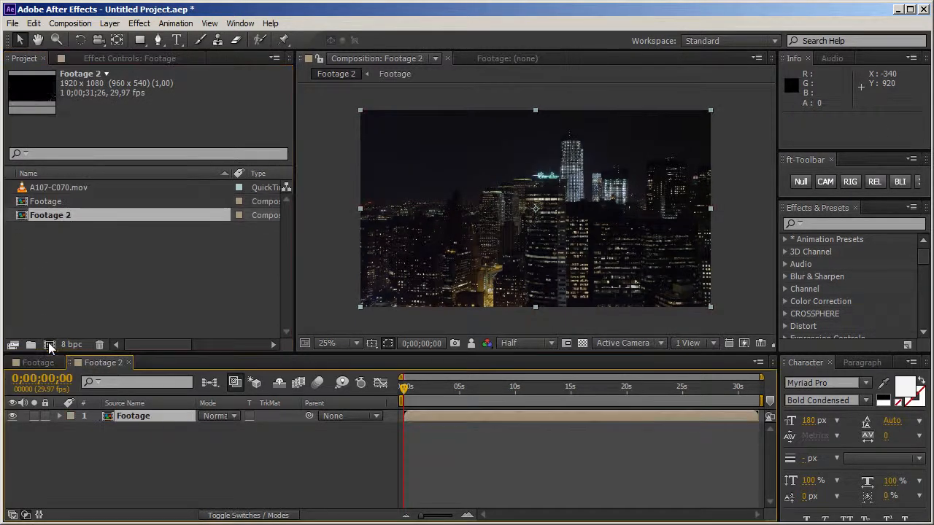
left_click(55, 216)
key("Return")
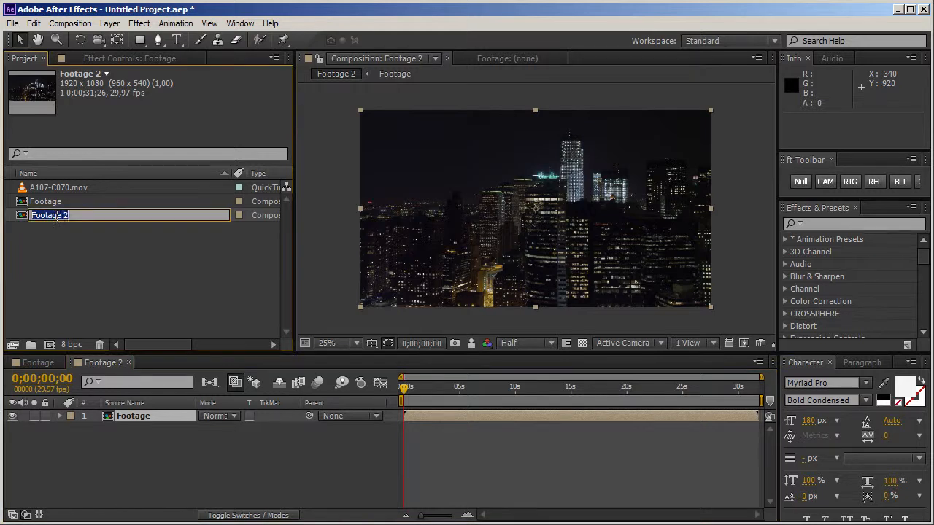
type("MatchMove")
key("Return")
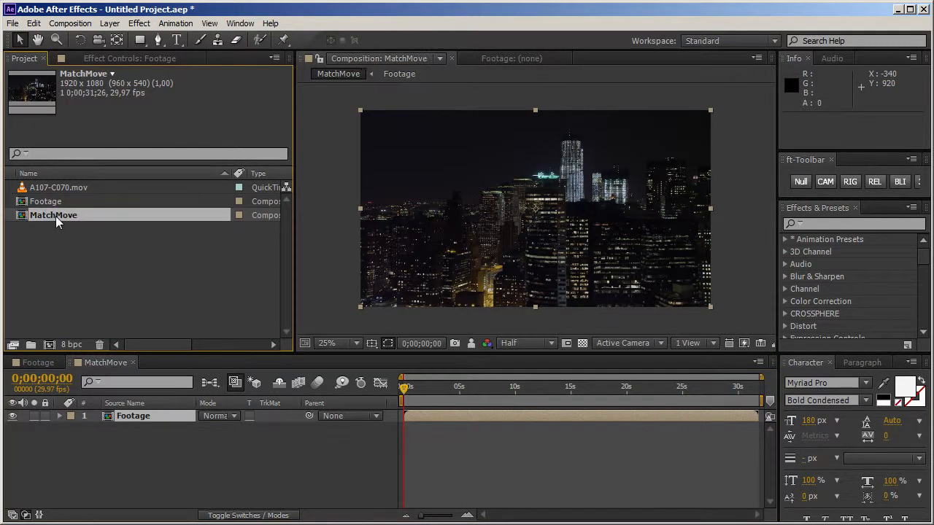
Step: Apply the 3D Camera Tracker effect to the Footage layer in the MatchMove composition
left_click(826, 226)
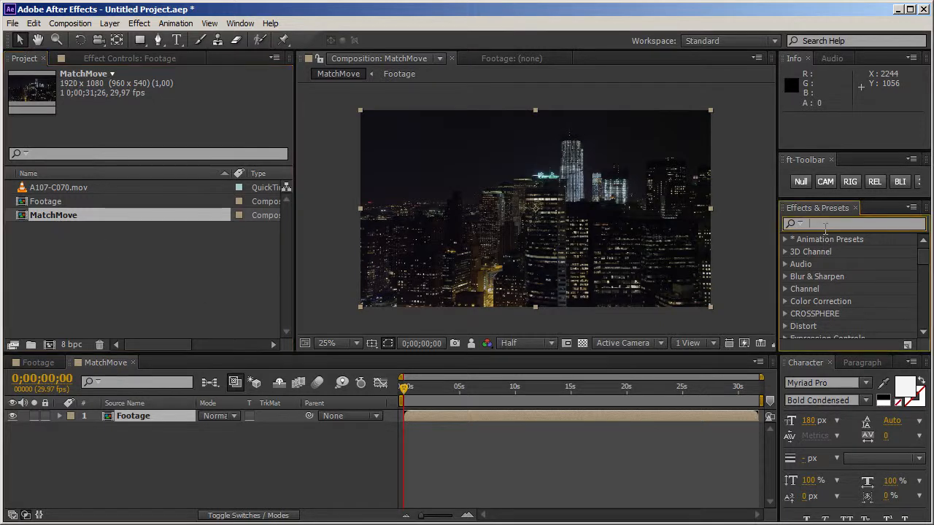
type("3d")
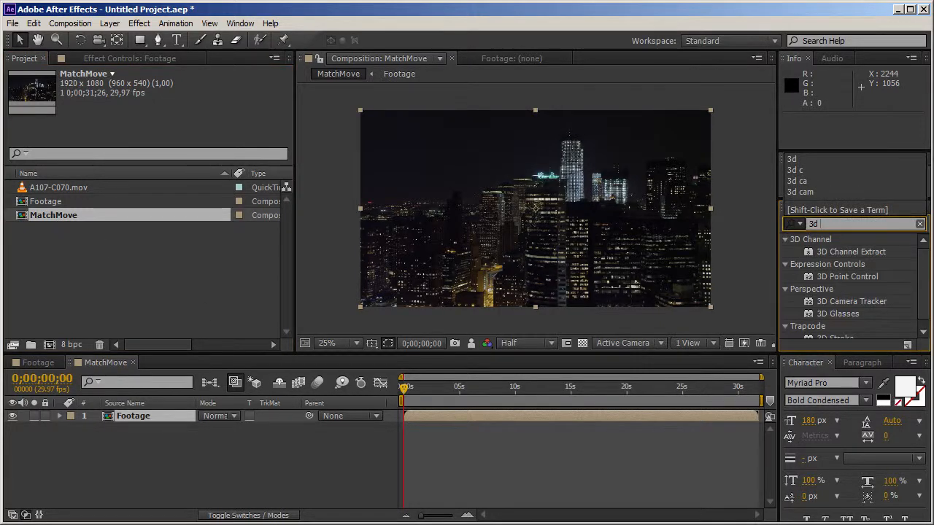
left_click(863, 302)
left_click_drag(853, 308, 513, 218)
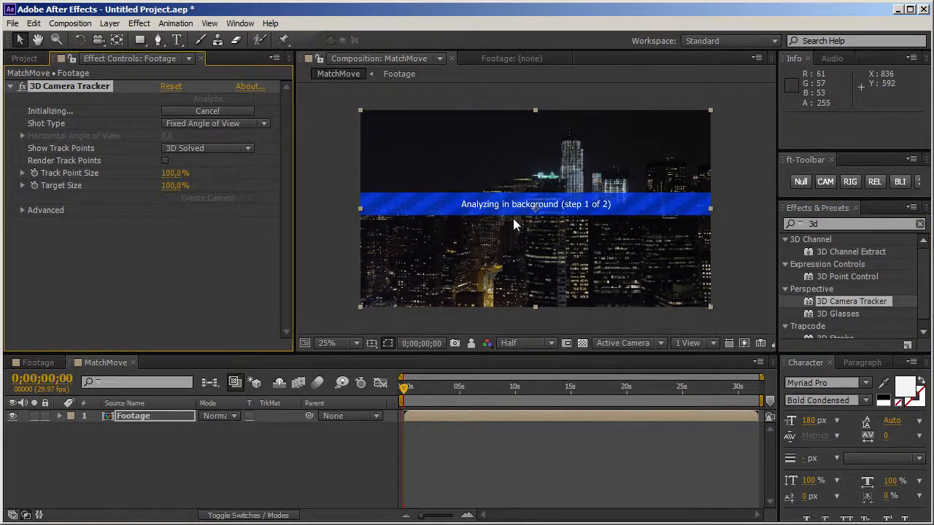
Step: Create a new HDTV 1080 29.97 composition with a duration of 0;00;31;26, keeping the default name
key("ctrl+0")
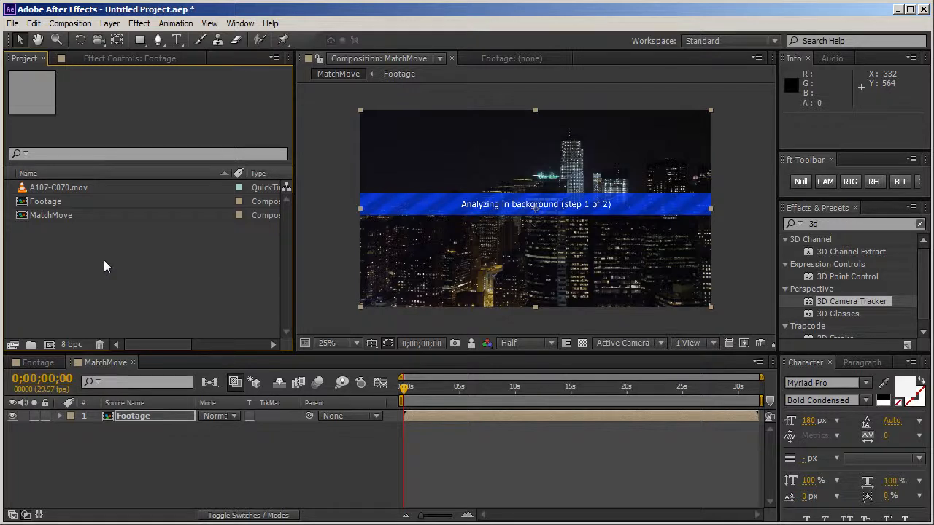
left_click(49, 344)
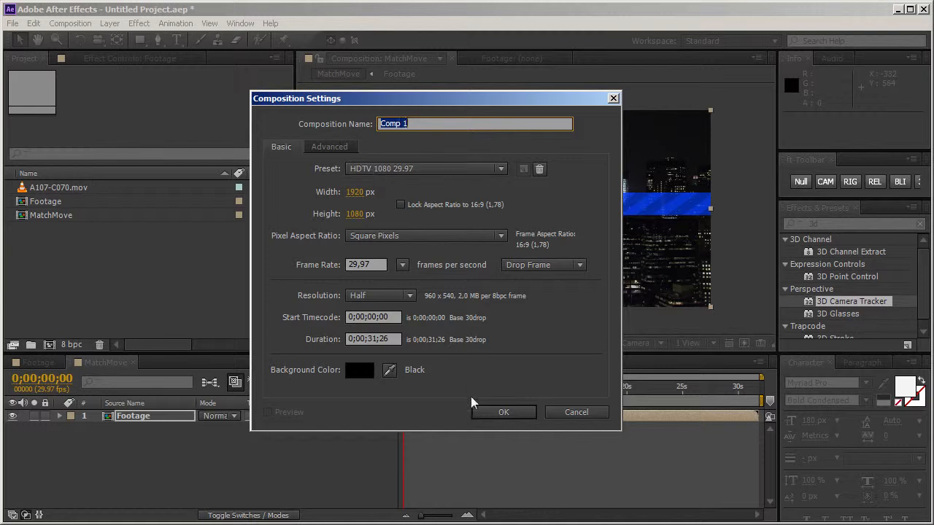
left_click(486, 410)
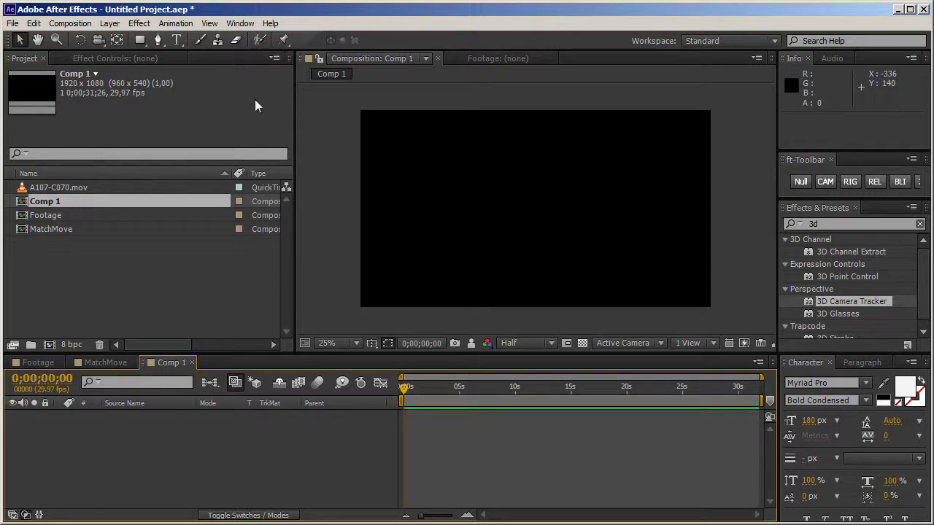
Step: Add a text layer reading "ShapeShifter" near the middle of the Comp 1 frame
left_click(177, 40)
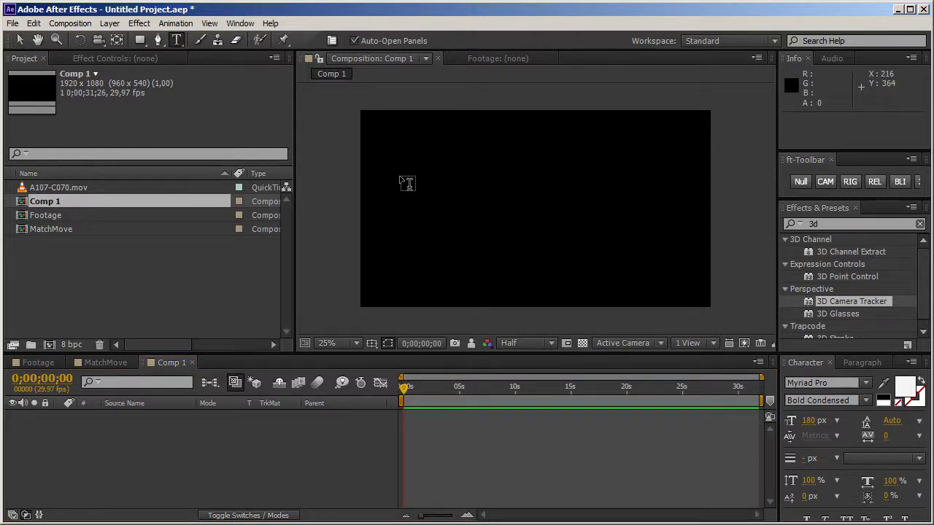
left_click(526, 212)
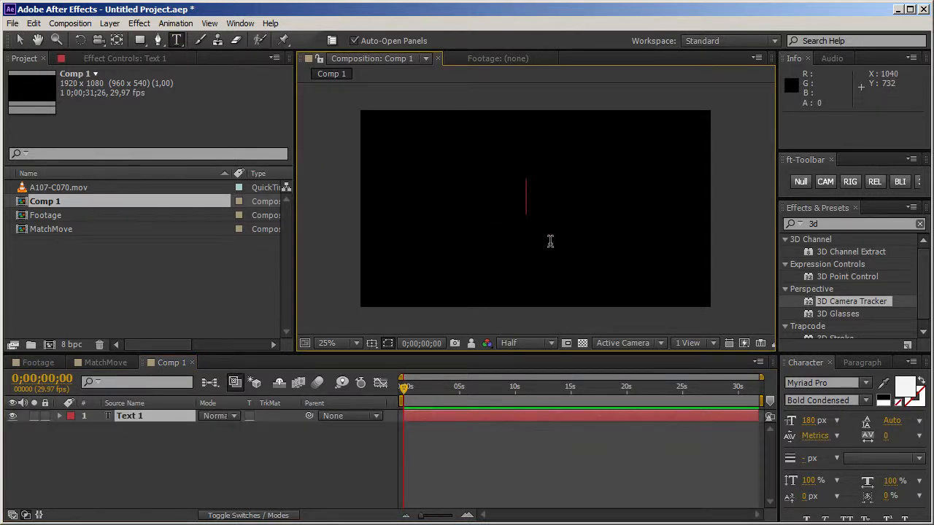
type("ShapeShifter")
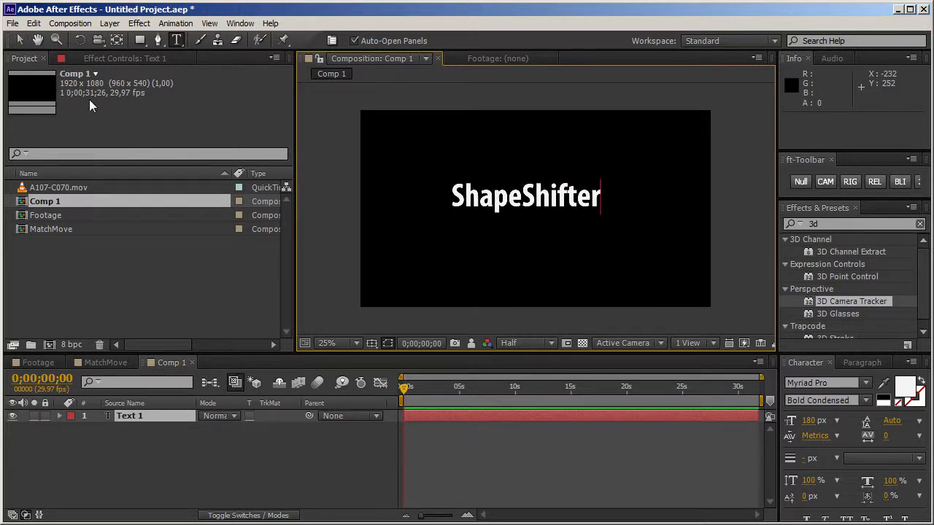
left_click(20, 39)
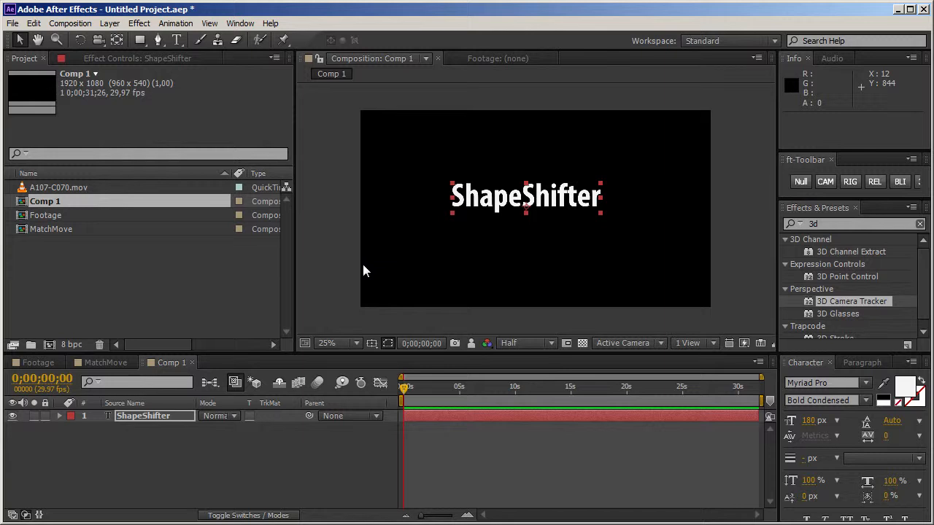
Step: Center the ShapeShifter text layer in the frame and nudge it down to position 960, 580
key("ctrl+Home")
key("shift+Down")
key("shift+Down")
key("shift+Down")
key("shift+Down")
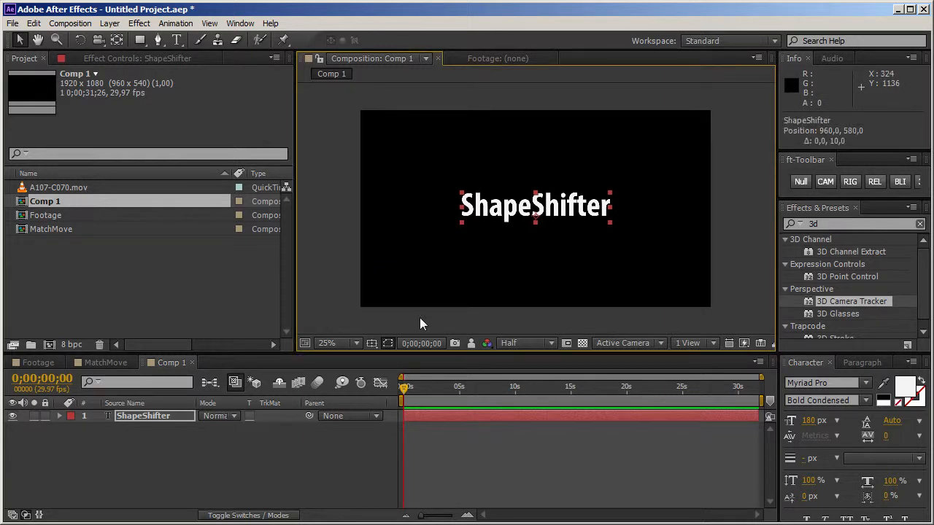
Step: Find the Mettle ShapeShifter effect with the saved search term "shape" and apply it to the ShapeShifter text layer
left_click(839, 223)
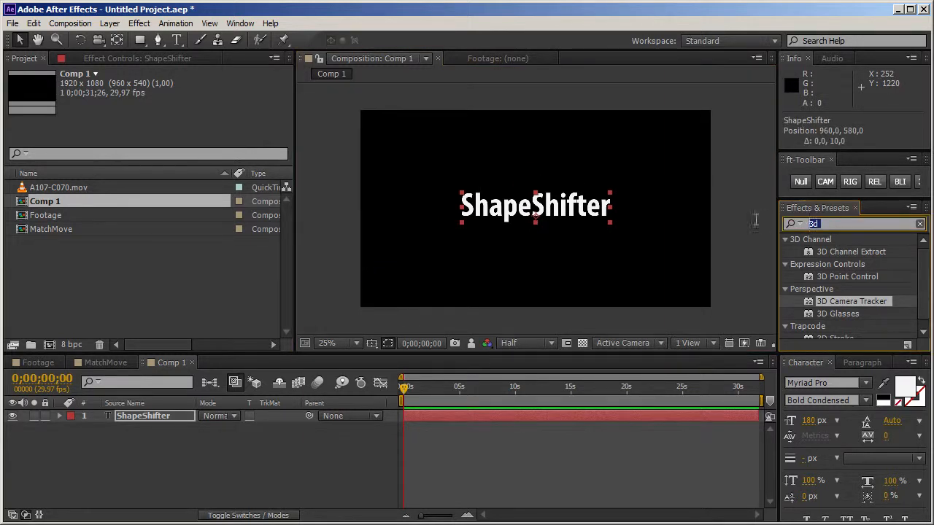
key("BackSpace")
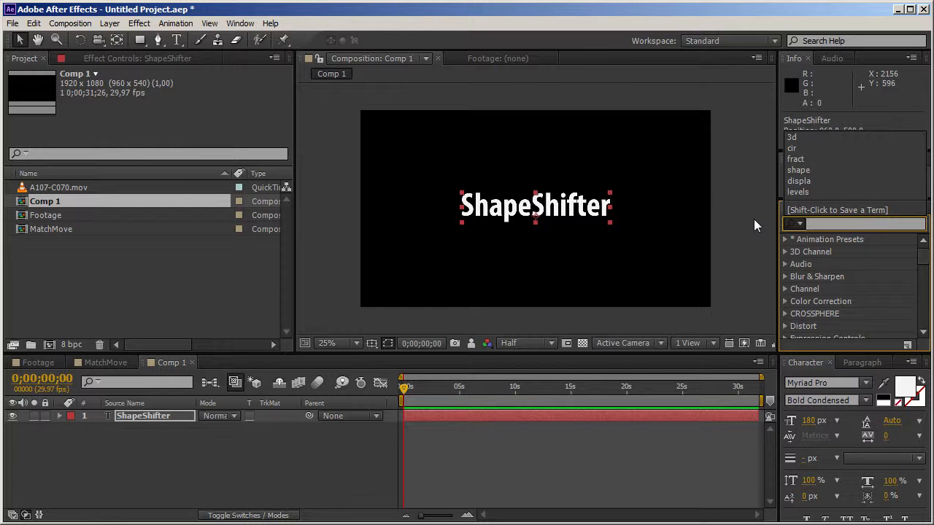
left_click(802, 173)
scroll(846, 306, "down", 5)
left_click_drag(846, 333, 577, 219)
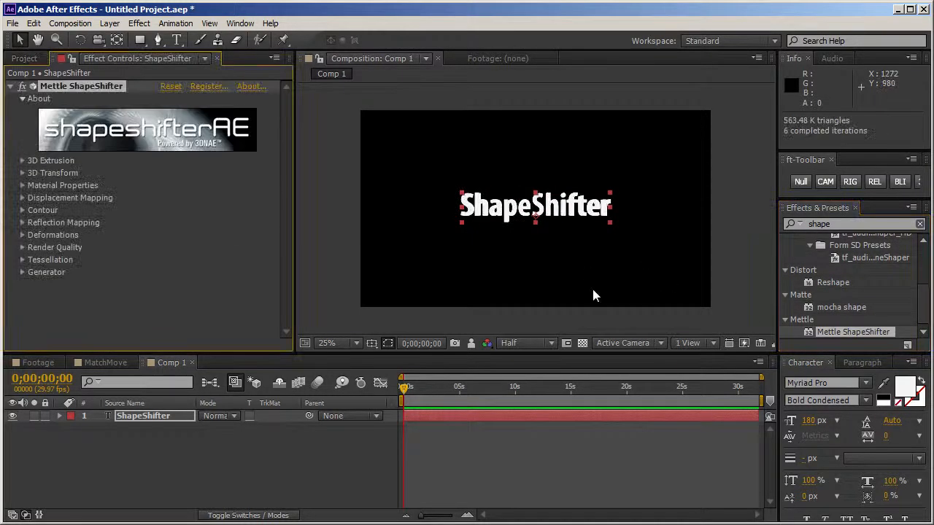
Step: Add a 50mm two-node camera to Comp 1 and orbit it slightly around the ShapeShifter text
left_click(819, 181)
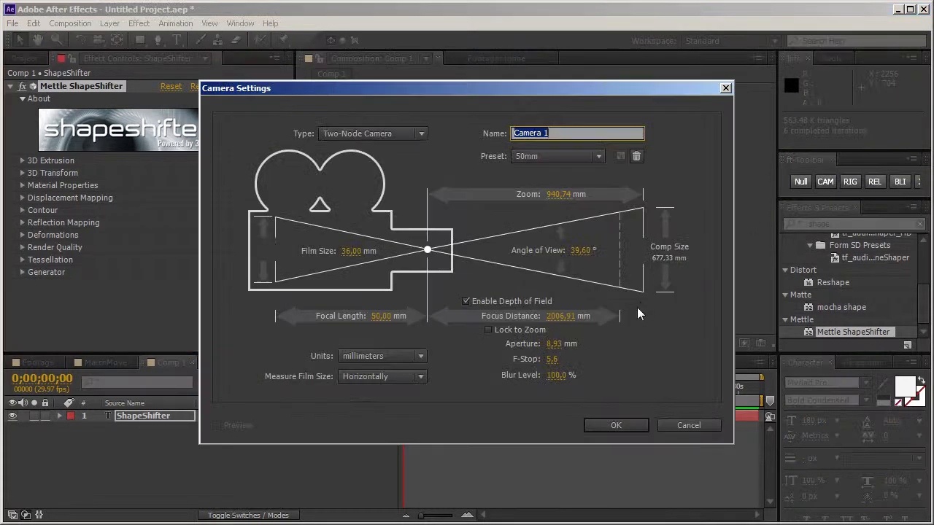
left_click(614, 421)
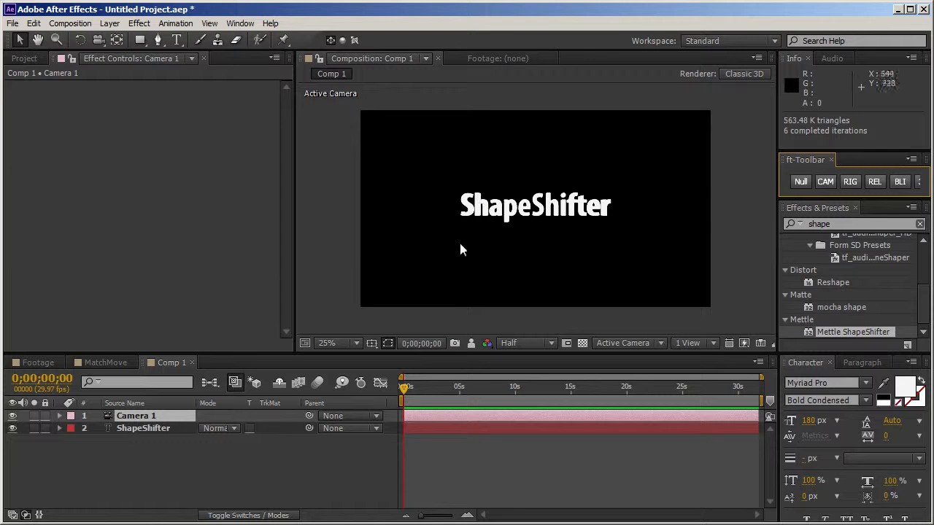
left_click(439, 227)
key("c")
left_click_drag(438, 226, 433, 206)
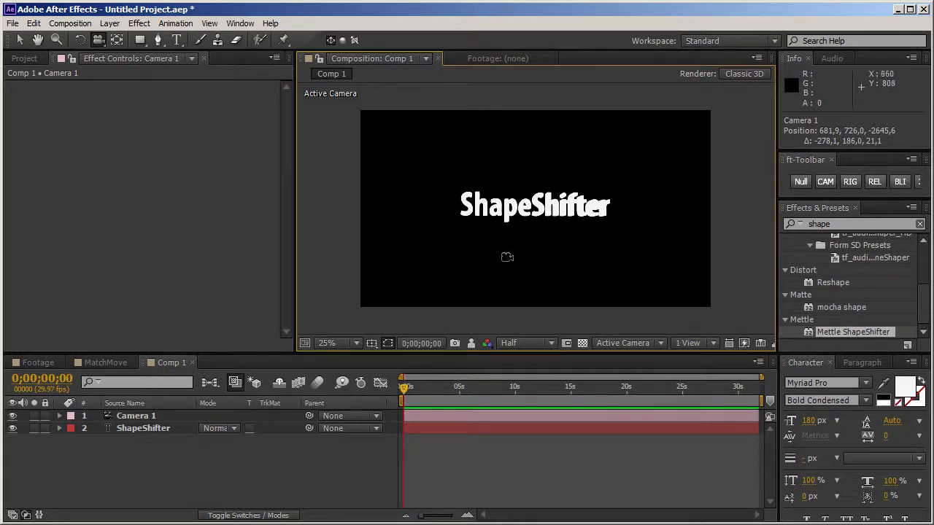
mouse_move(555, 252)
left_mouse_down()
mouse_move(532, 260)
mouse_move(538, 280)
mouse_move(584, 258)
mouse_move(564, 269)
mouse_move(573, 264)
mouse_move(518, 267)
mouse_move(517, 258)
mouse_move(548, 256)
left_mouse_up()
left_click_drag(473, 293, 532, 271)
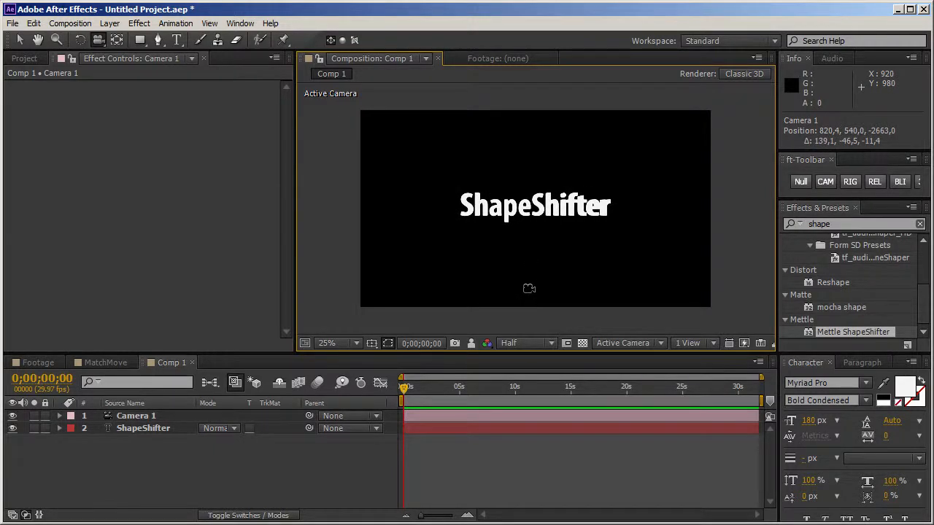
Step: Add a light with the current light settings and orbit the camera to about -373, -105, -2218 for an angled view of the text
left_click(110, 24)
mouse_move(117, 44)
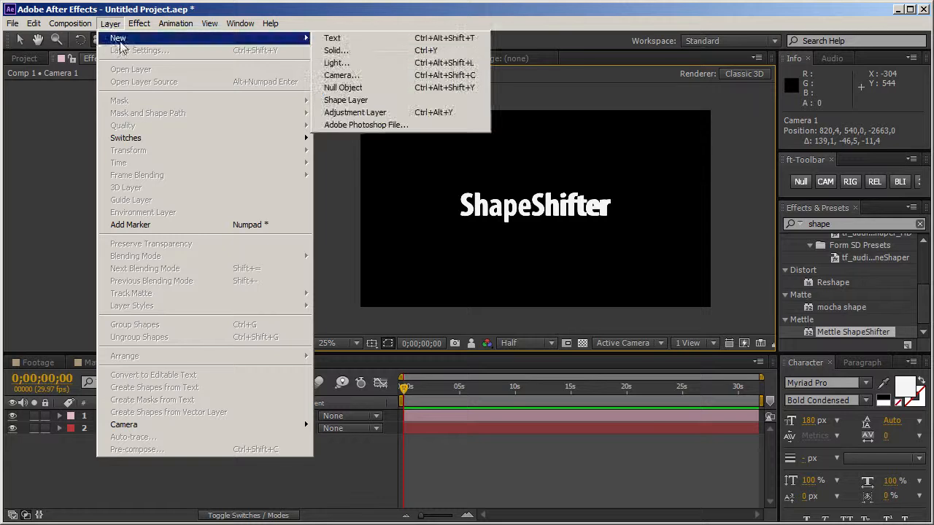
left_click(337, 63)
left_click(482, 426)
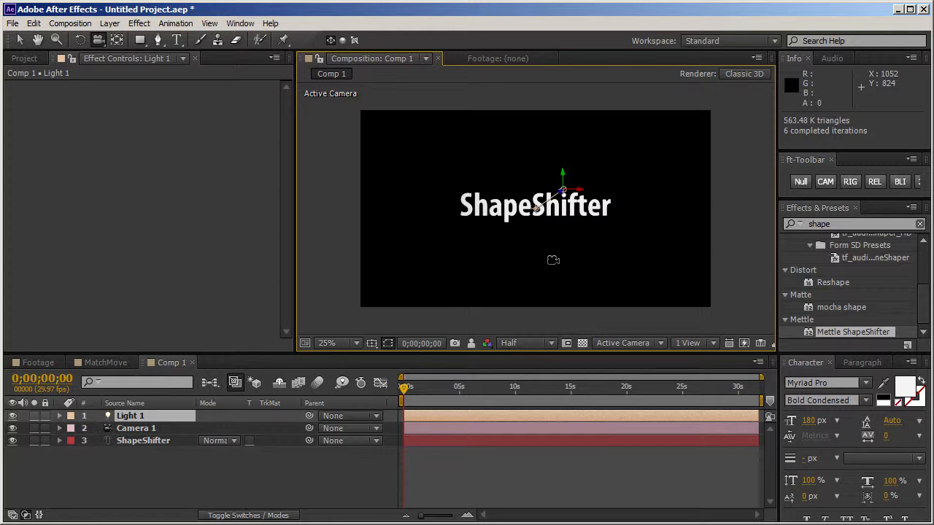
mouse_move(533, 260)
left_mouse_down()
mouse_move(559, 272)
mouse_move(576, 263)
mouse_move(548, 258)
mouse_move(518, 274)
mouse_move(489, 256)
mouse_move(550, 258)
left_mouse_up()
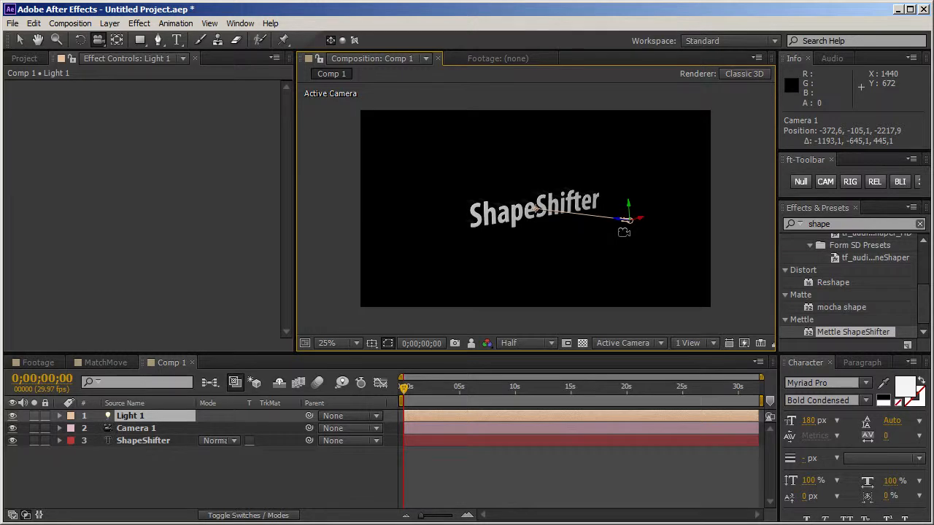
Step: Try moving Light 1 together with its point of interest slightly lower in the frame
key("v")
left_click_drag(634, 212, 631, 239)
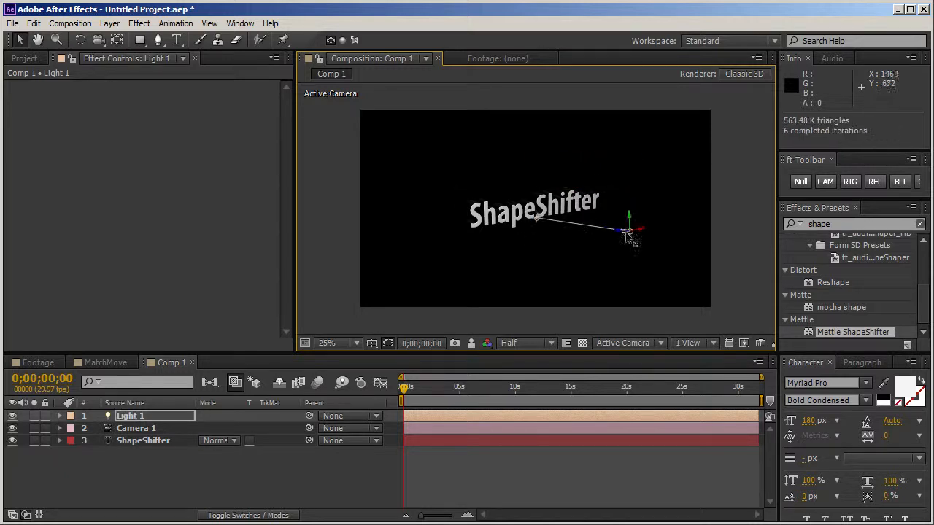
key("ctrl+z")
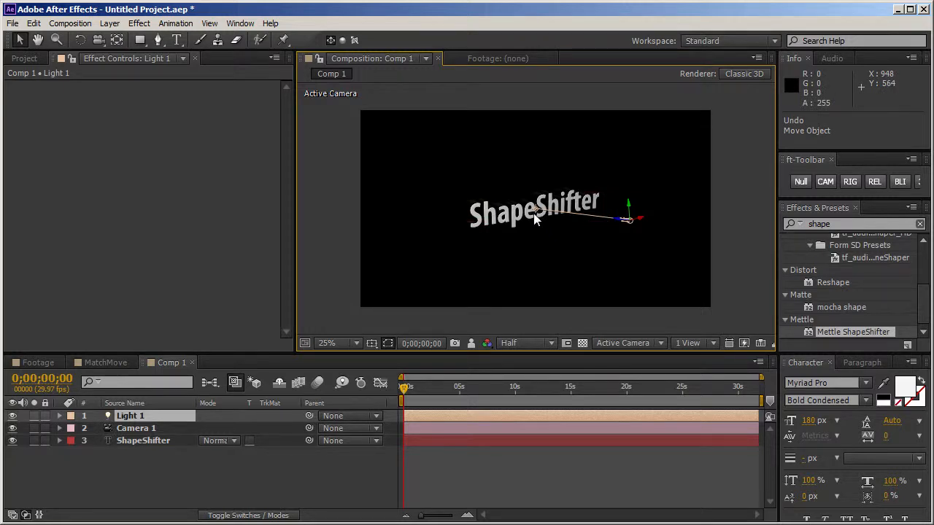
Step: Duplicate Light 1 and link the copy's Point of Interest to Light 1's Point of Interest with an expression
key("ctrl+d")
left_click(148, 416)
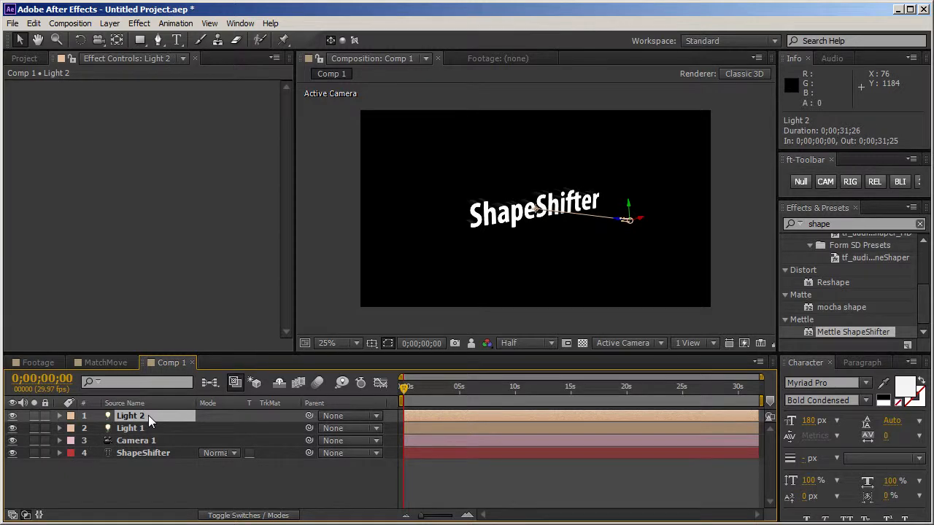
key("a")
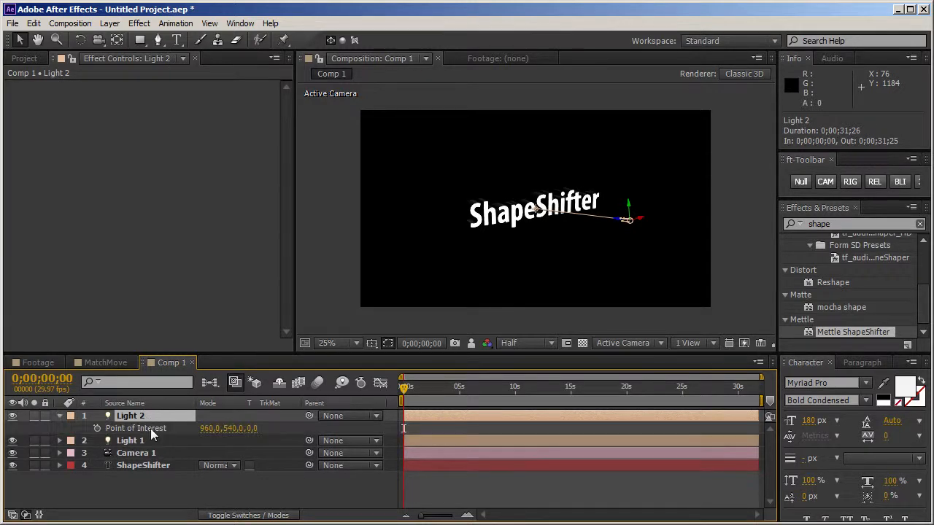
left_click(135, 440)
key("a")
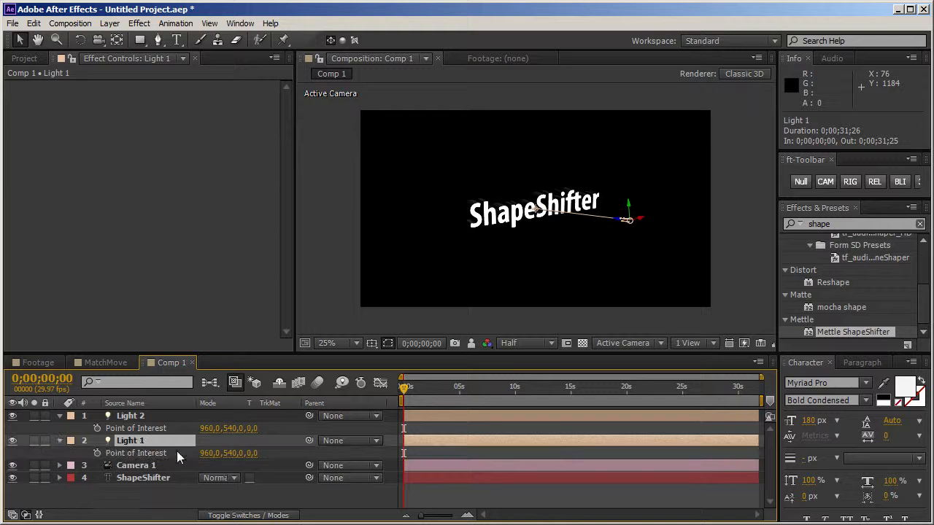
left_click(97, 428, "alt")
left_click_drag(240, 439, 159, 463)
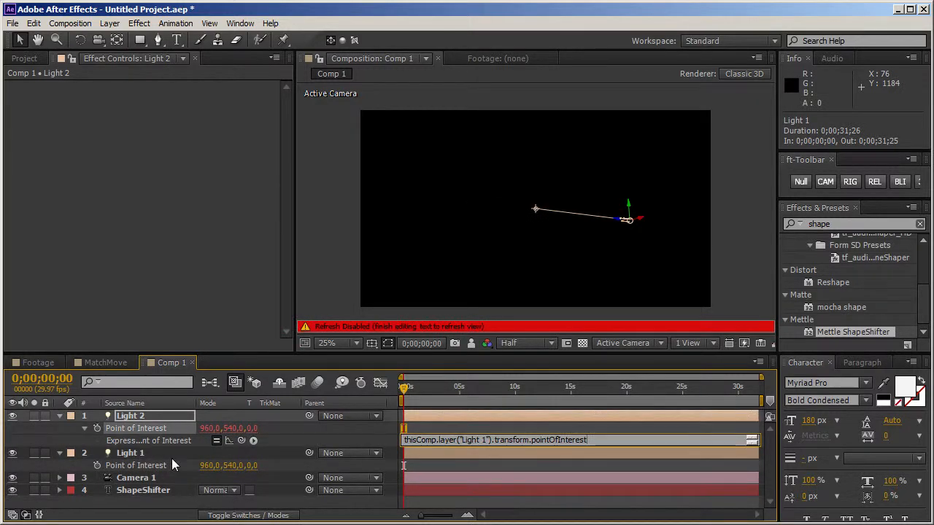
left_click(171, 458)
Step: Rename the Light 1 layer as Master
left_click(147, 452)
key("Return")
type("Mas")
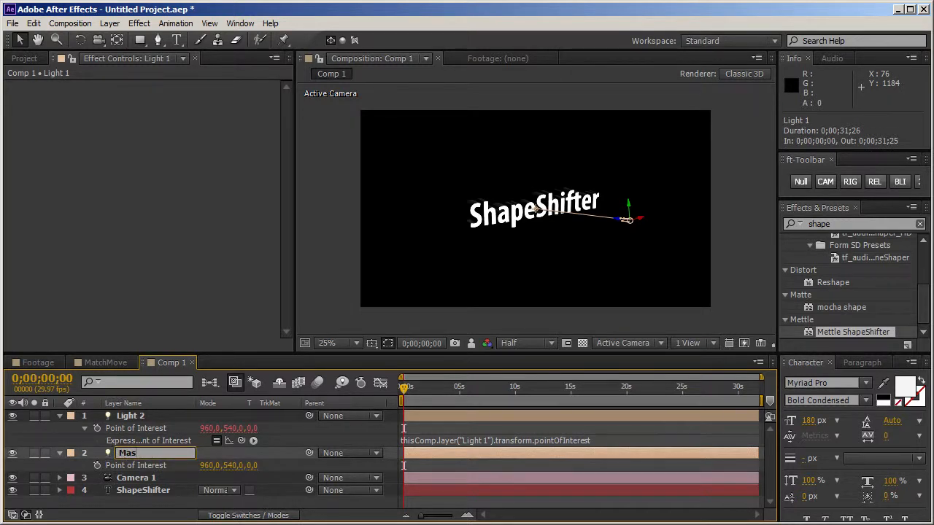
type("ter")
key("Return")
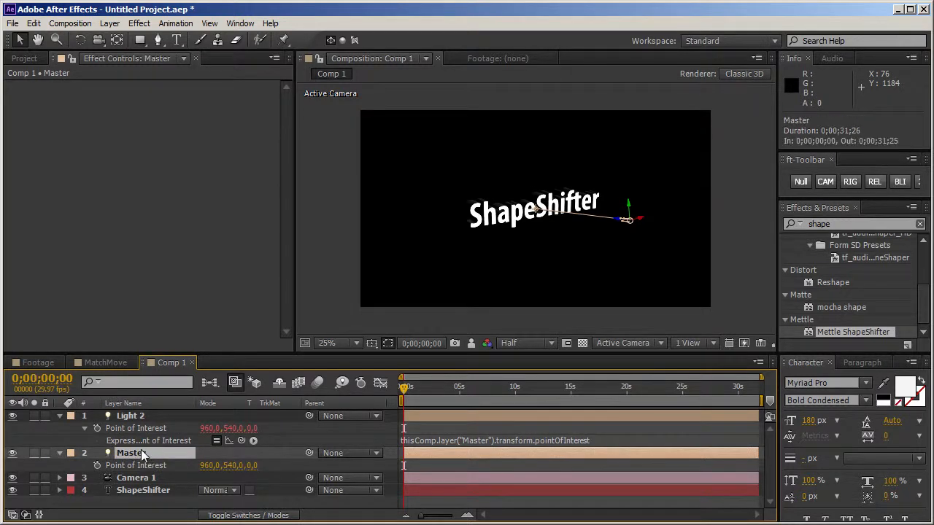
Step: Rename the original light, whose Point of Interest drives the duplicate, as KeyLight
key("Return")
type("Key")
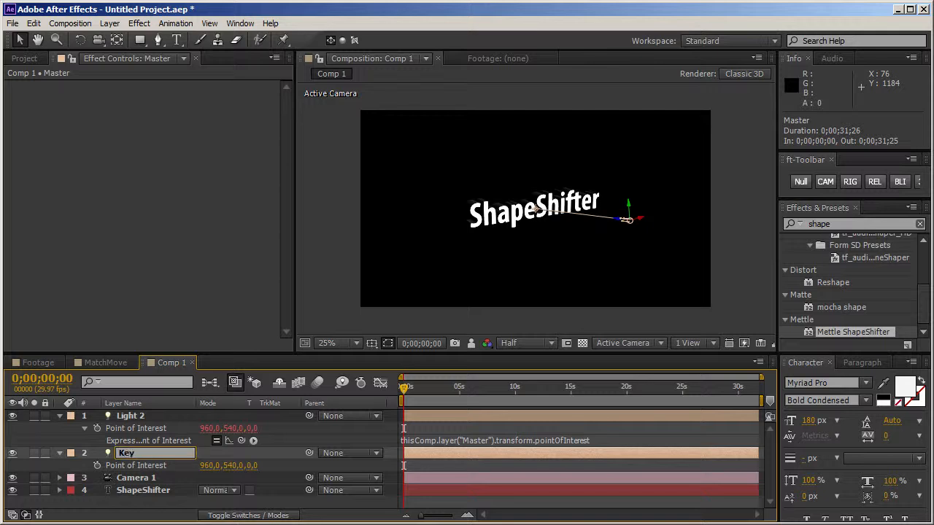
type("Light")
key("Return")
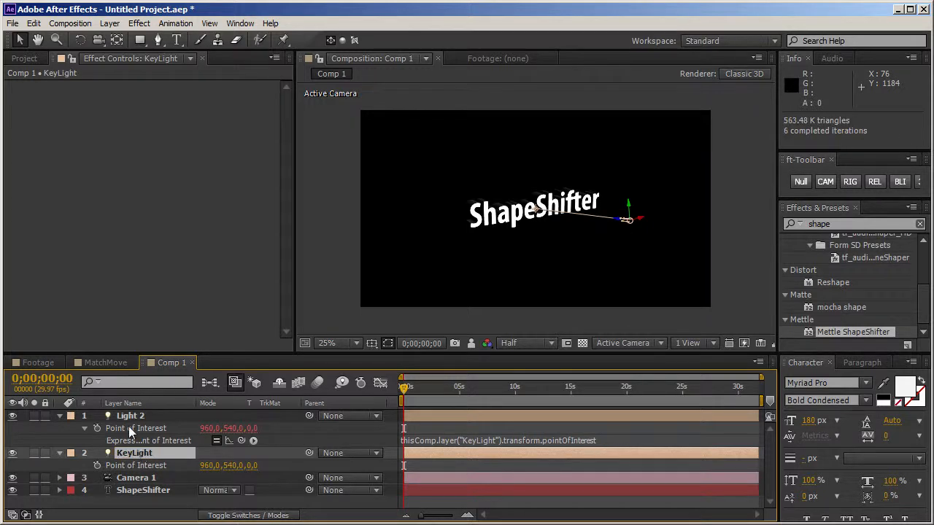
Step: Rename the duplicated Light 2 layer as FillLight
left_click(138, 419)
key("Return")
type("FillLi")
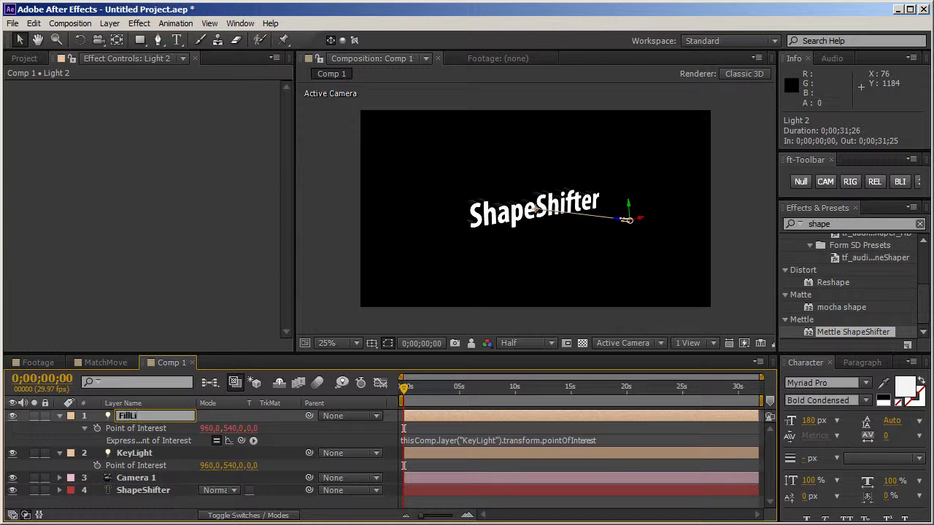
type("ght")
key("Return")
Step: Duplicate FillLight, keeping its Point of Interest link, and rename the copy as BackLight
key("ctrl+d")
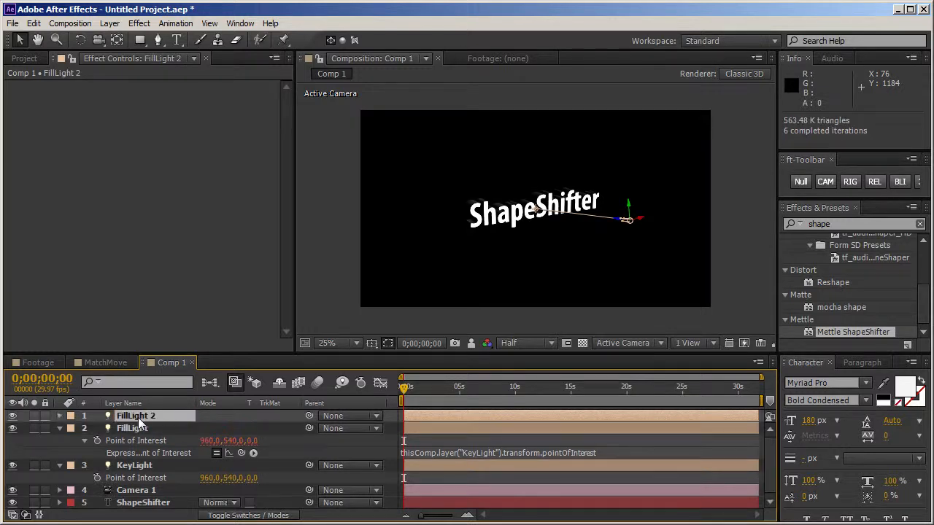
key("Return")
type("BackLight")
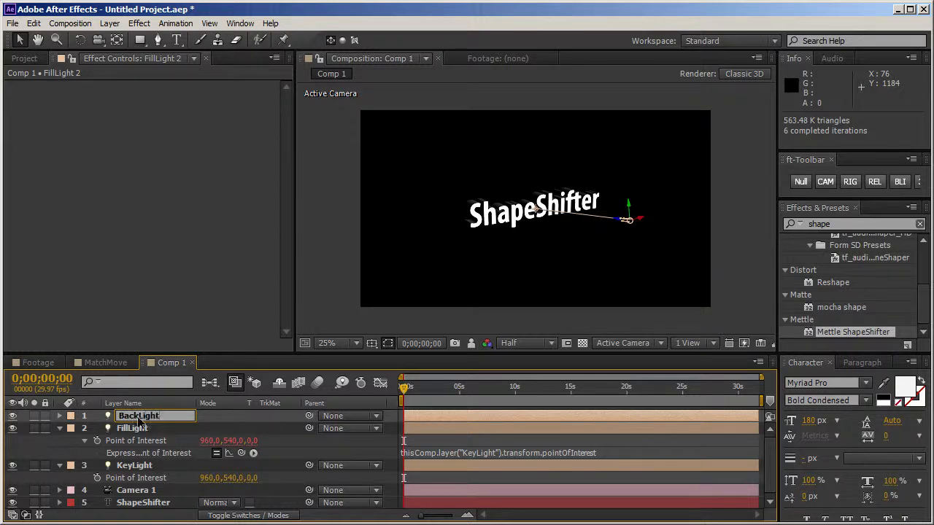
key("Return")
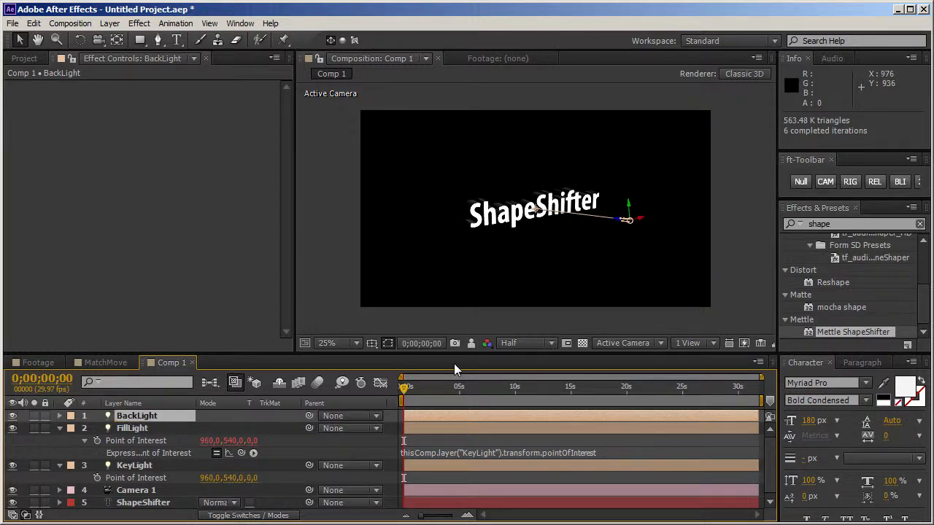
Step: Collapse the FillLight and KeyLight properties and move BackLight to the far left side of the text in the composition
left_click(61, 428)
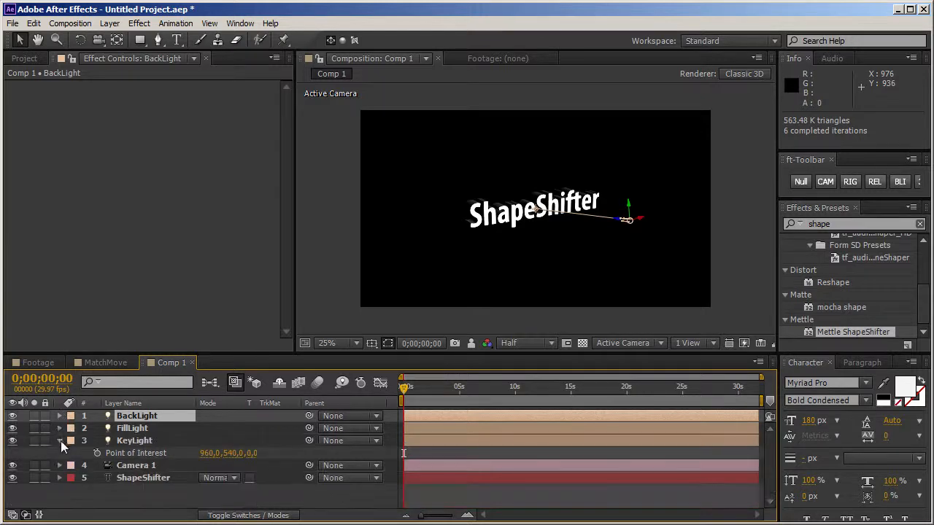
left_click(61, 441)
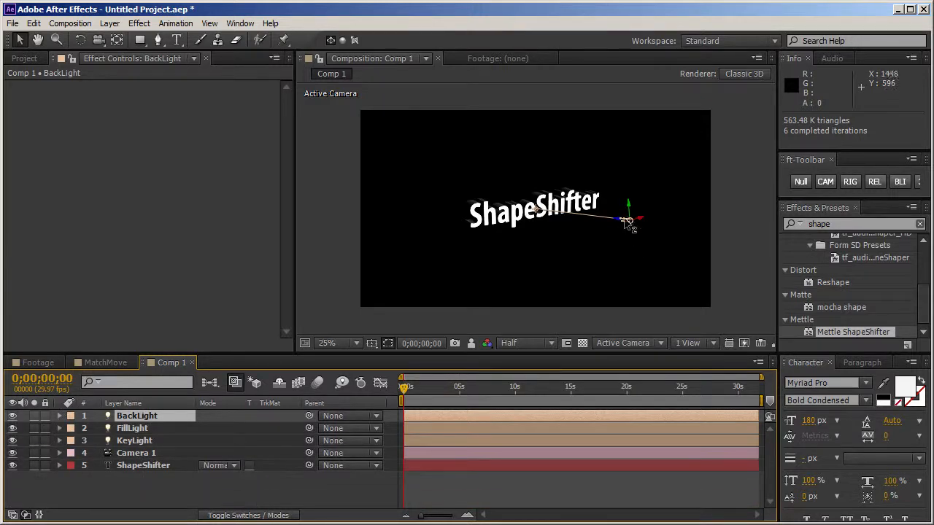
left_click_drag(627, 219, 290, 210)
left_click_drag(430, 205, 363, 233)
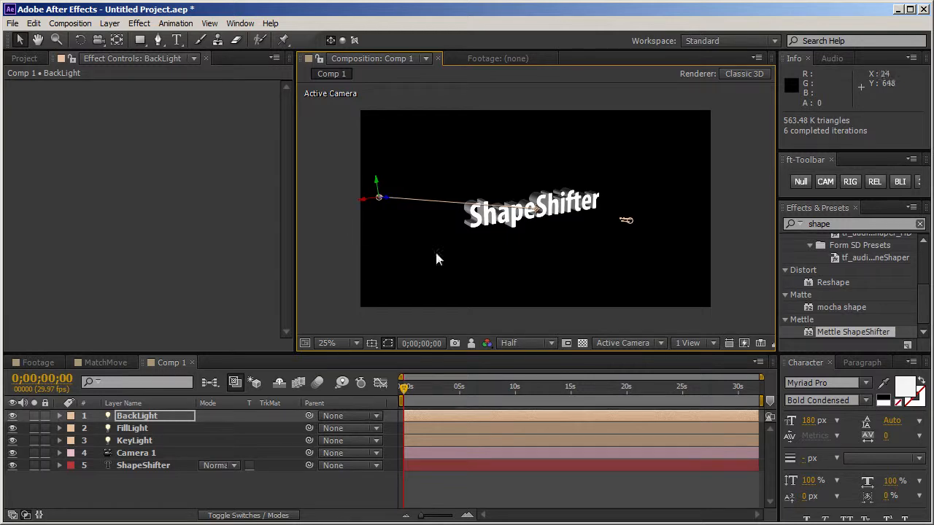
Step: Try moving KeyLight farther right along its X axis together with its point of interest
left_click(153, 441)
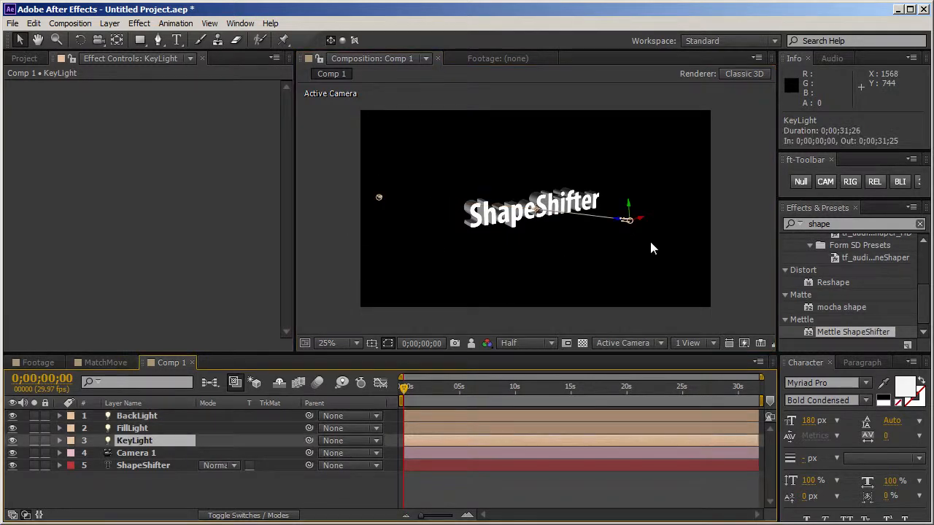
left_click_drag(640, 217, 679, 208)
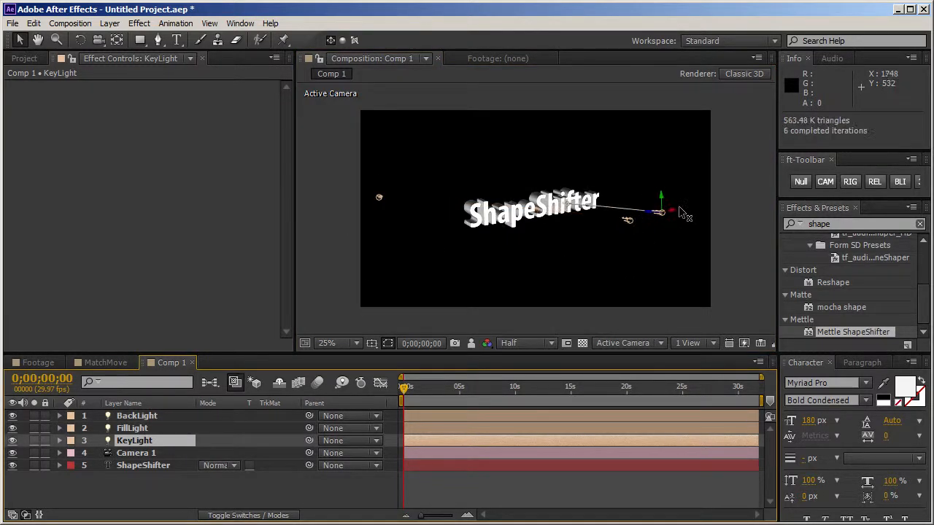
key("ctrl+z")
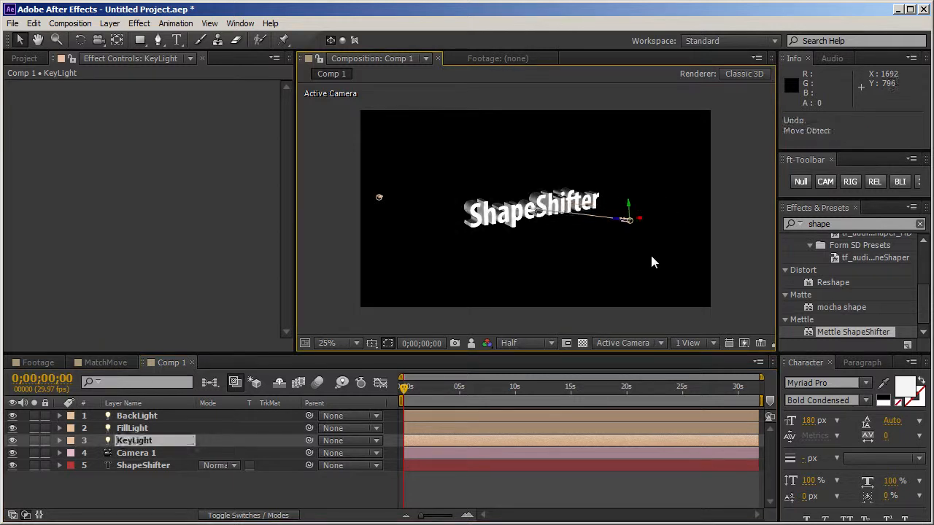
left_click_drag(643, 220, 686, 209)
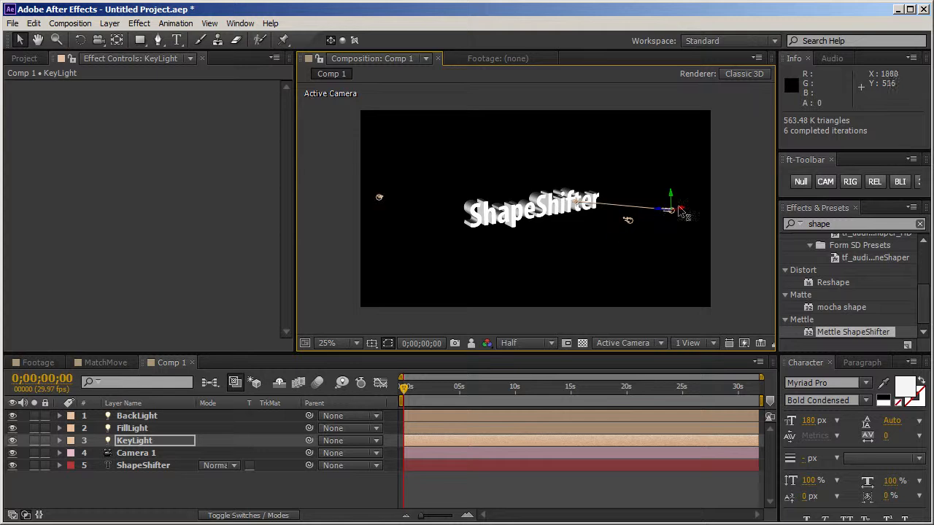
key("ctrl+z")
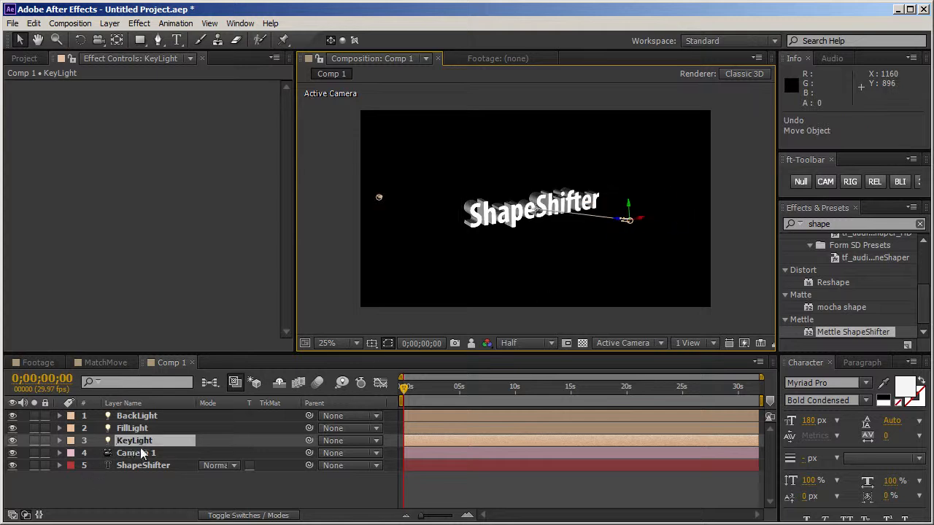
Step: Move KeyLight toward the right edge of the frame and restore its Point of Interest to 960, 540, 0
left_click(135, 440)
key("a")
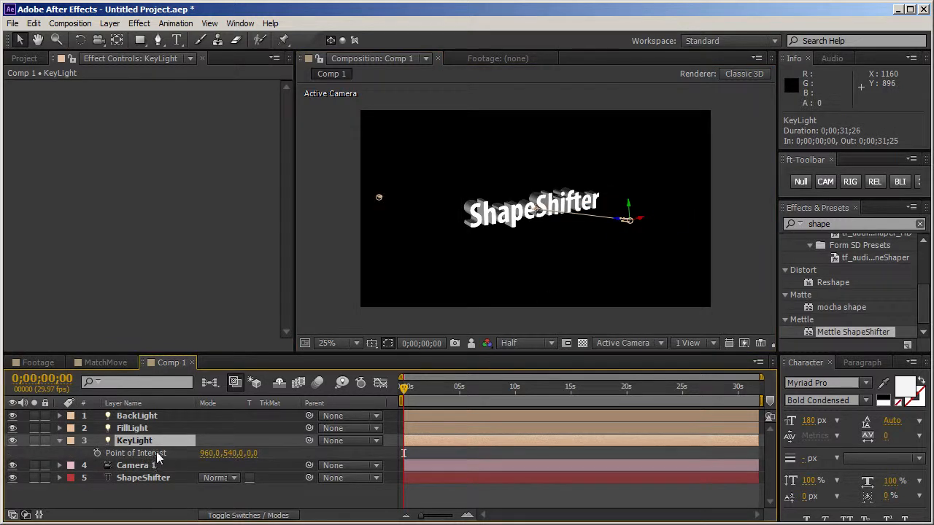
left_click(154, 453)
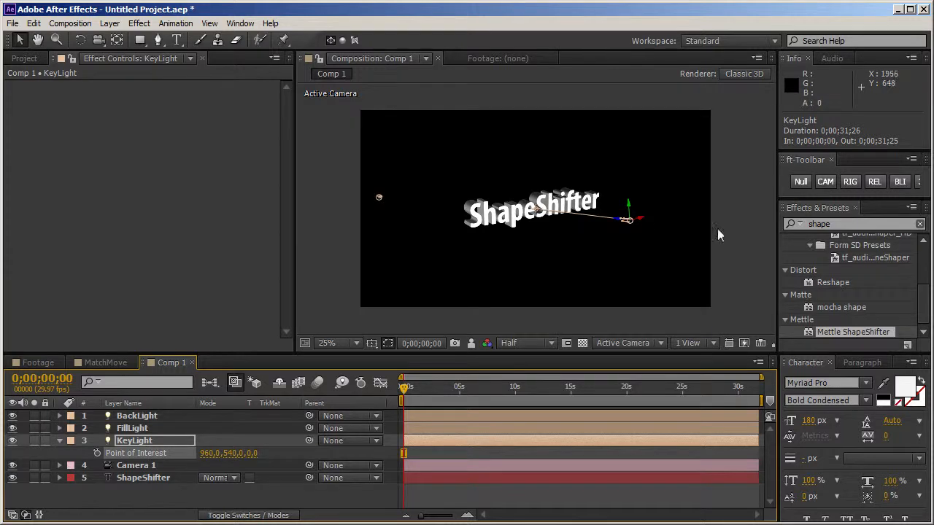
left_click_drag(645, 224, 704, 205)
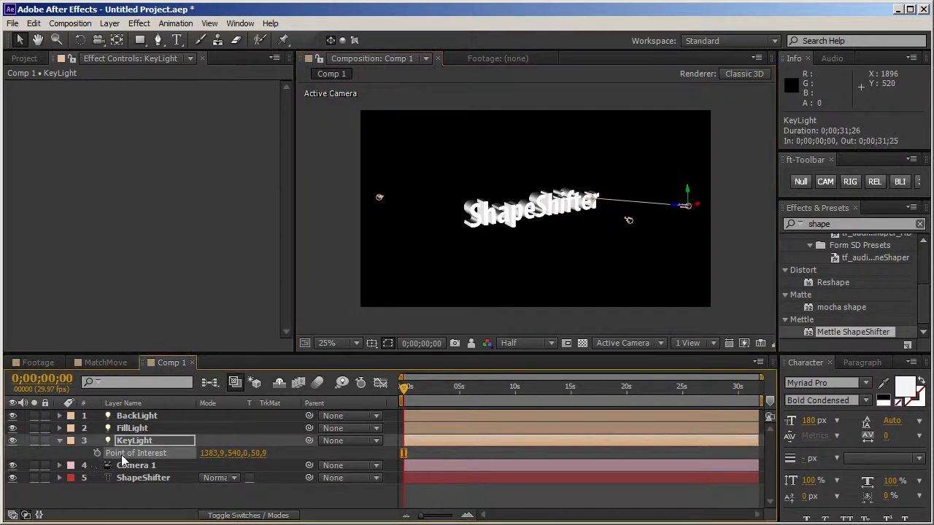
key("ctrl+z")
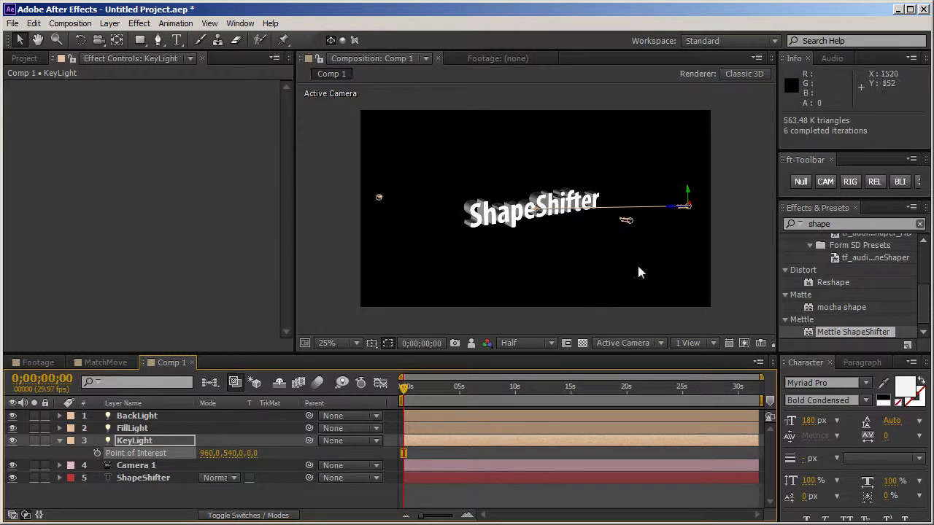
Step: Move FillLight below and to the left of the text, beyond the lower edge of the frame
left_click(628, 222)
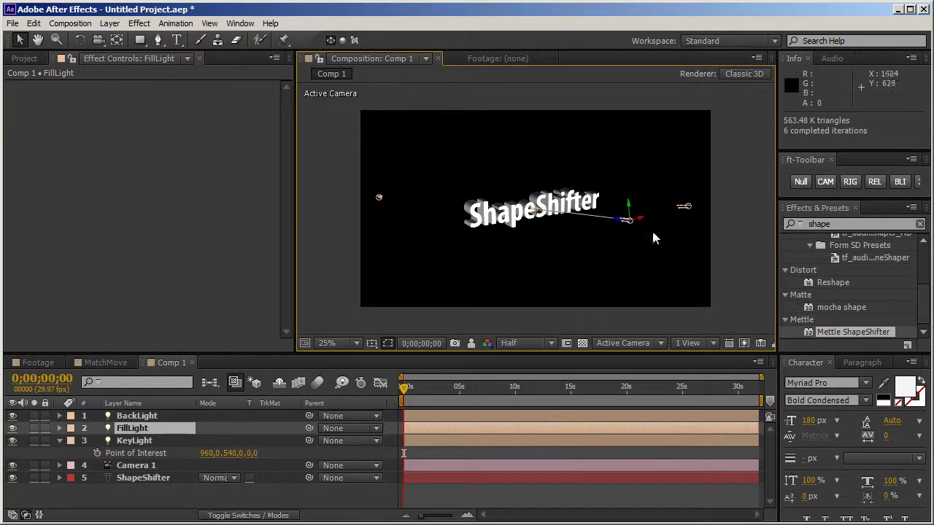
left_click_drag(634, 221, 385, 383)
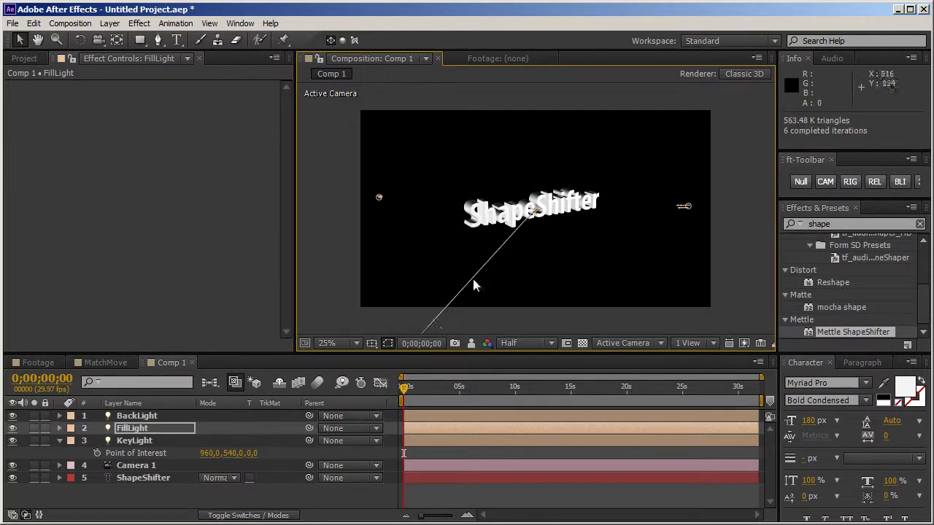
Step: Reposition FillLight from several camera angles until it sits beyond the frame's upper left, angled down toward the text
scroll(471, 284, "down", 1)
left_click_drag(473, 297, 415, 283)
left_click(502, 275)
key("c")
left_click_drag(405, 232, 440, 223)
key("v")
left_click(630, 318)
left_click_drag(639, 322, 532, 306)
key("c")
left_click_drag(583, 264, 572, 286)
key("v")
left_click_drag(391, 218, 438, 96)
key("period")
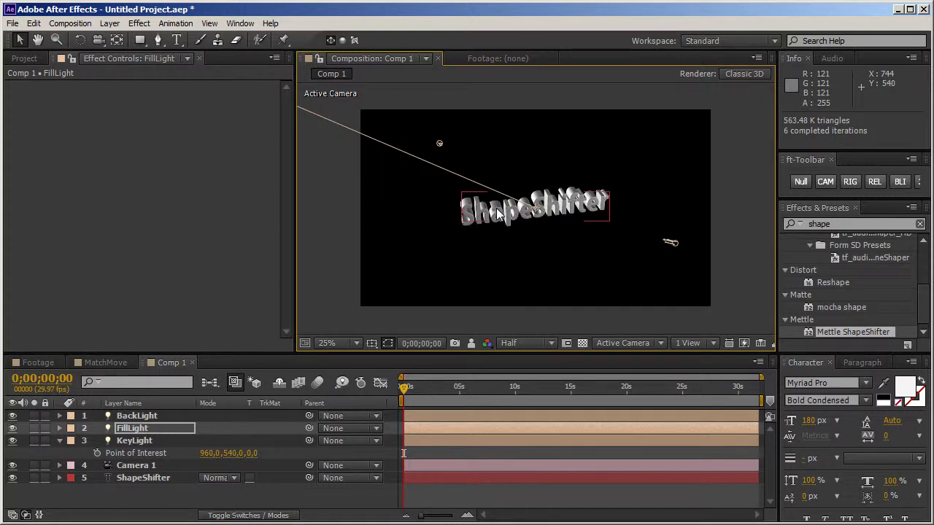
key("period")
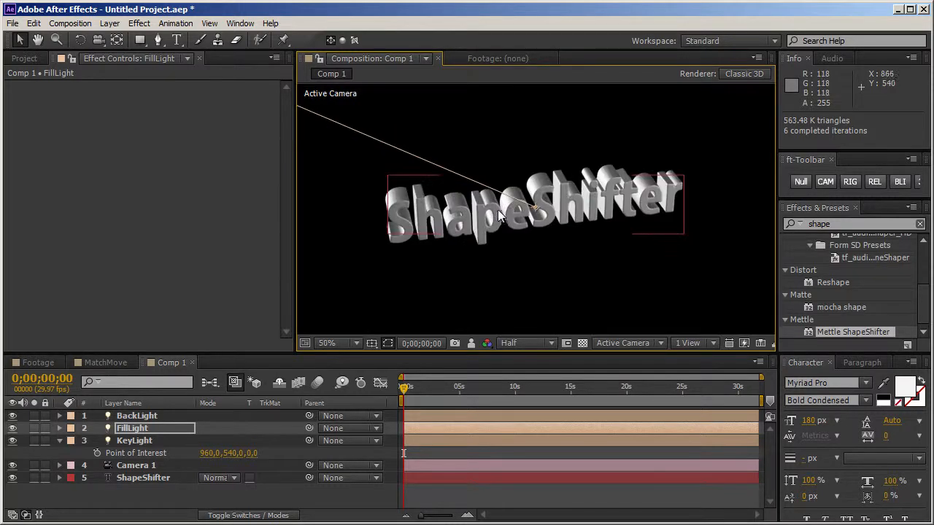
Step: Orbit Camera 1 around the text to examine the lighting, and look over the available 3D views and view layouts
left_click(573, 264)
key("c")
left_click_drag(605, 307, 736, 234)
left_click_drag(612, 220, 633, 212)
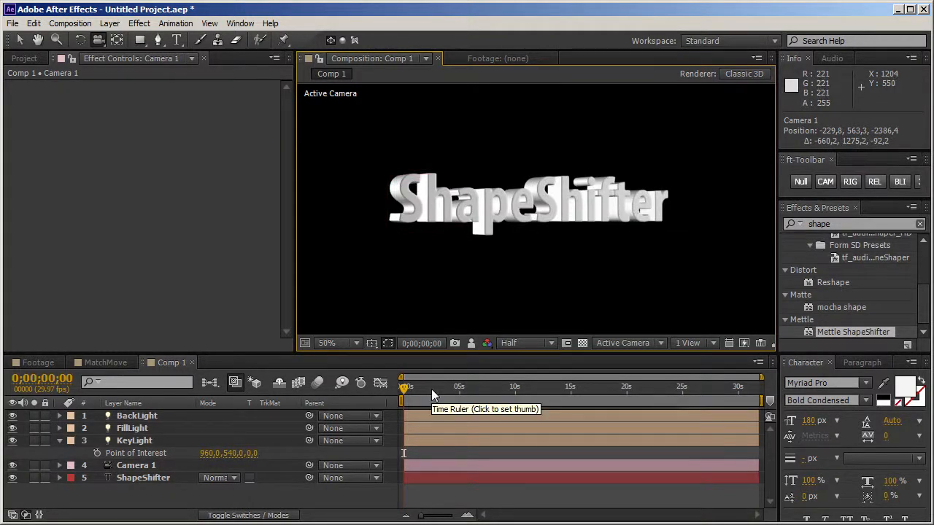
left_click_drag(456, 278, 436, 282)
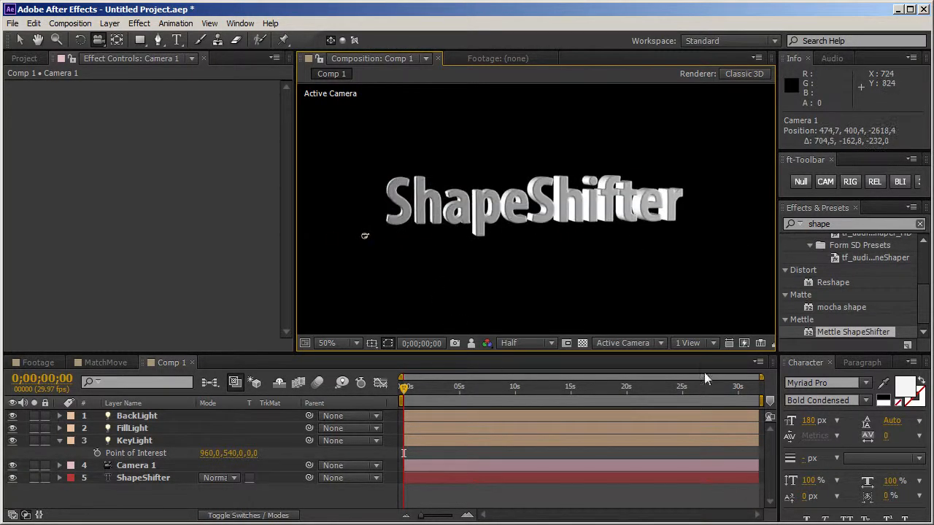
left_click(662, 347)
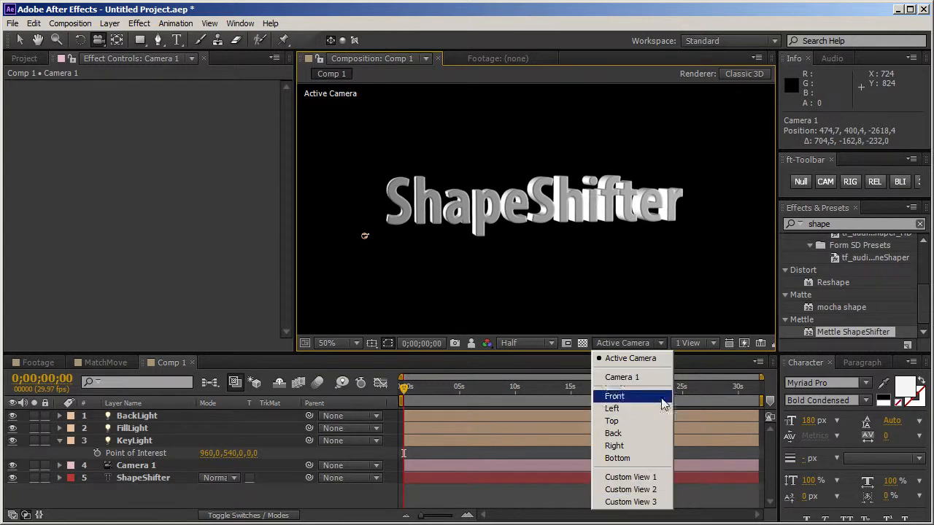
left_click(707, 348)
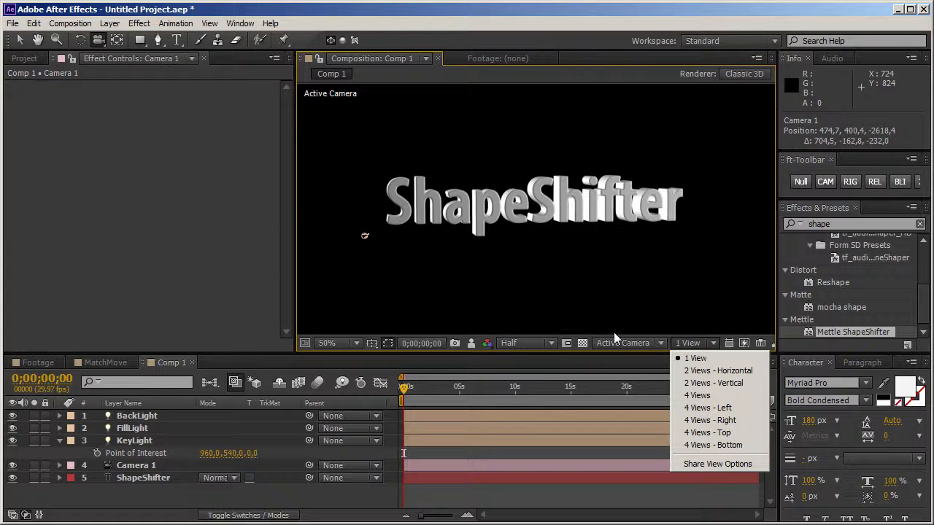
left_click(669, 343)
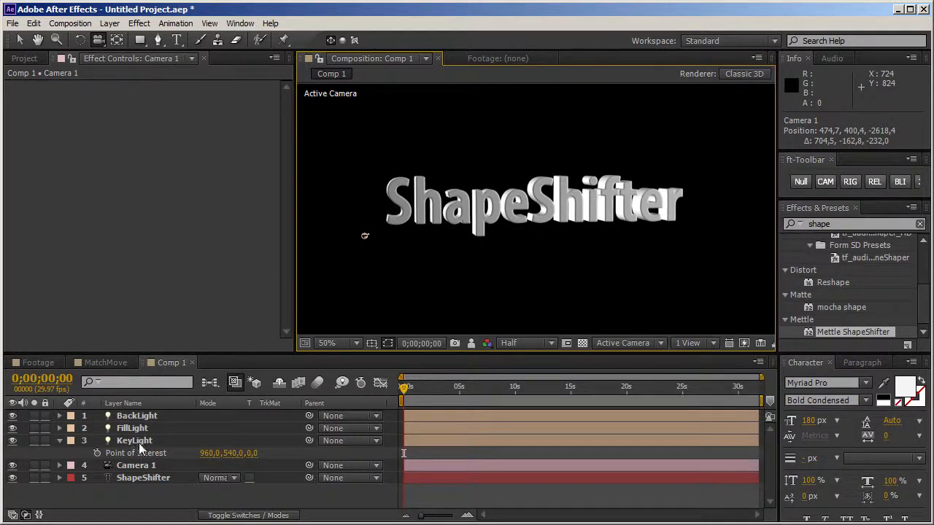
Step: Collapse the KeyLight properties, select each light in turn, and orbit Camera 1 to check BackLight's placement around the text
left_click(59, 441)
left_click(147, 440)
left_click(151, 427)
left_click(156, 415)
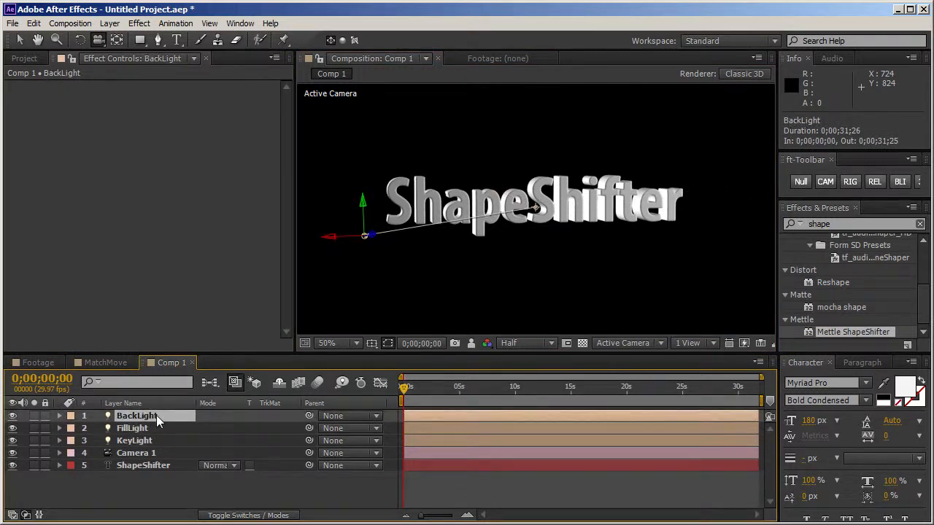
left_click_drag(594, 240, 547, 259)
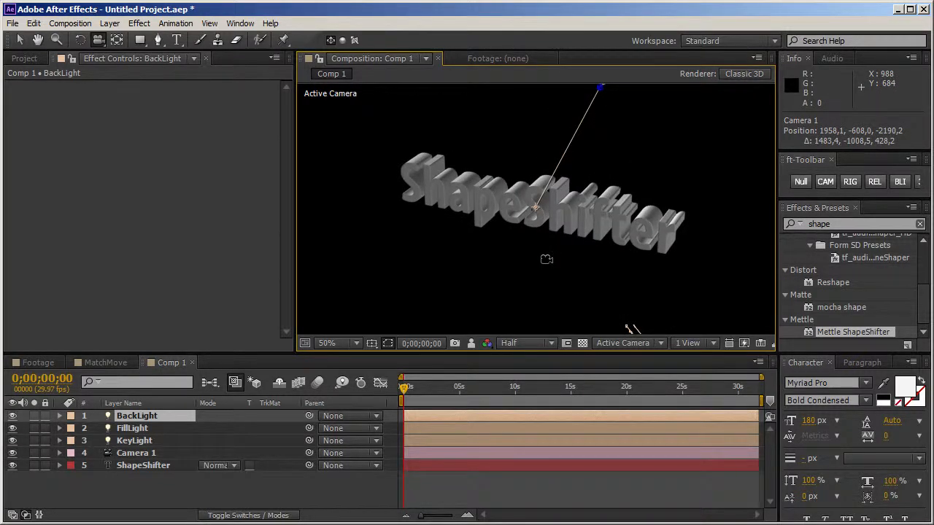
left_click_drag(487, 249, 548, 265)
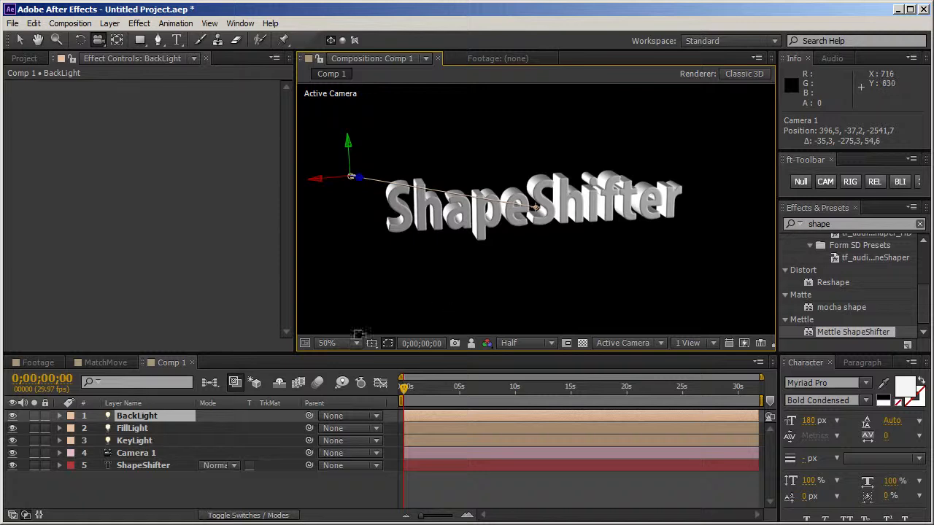
Step: Select the ShapeShifter text layer, orbit Camera 1 to its side, and expand the effect's 3D Extrusion settings
left_click(138, 467)
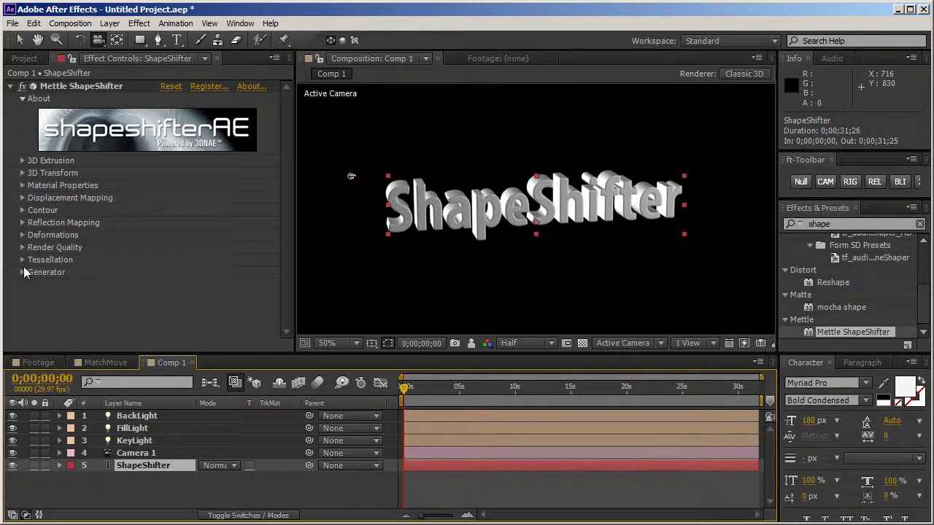
left_click(338, 250)
left_click_drag(337, 250, 348, 298)
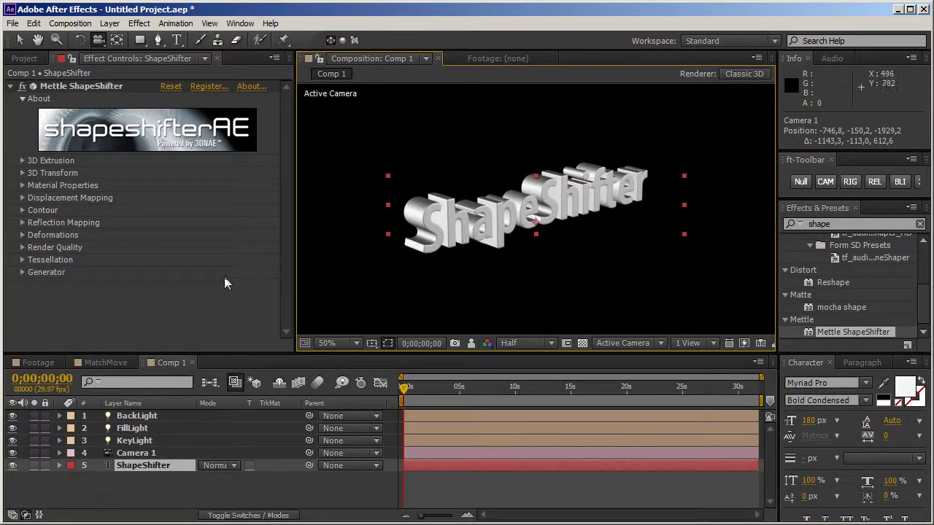
left_click(23, 161)
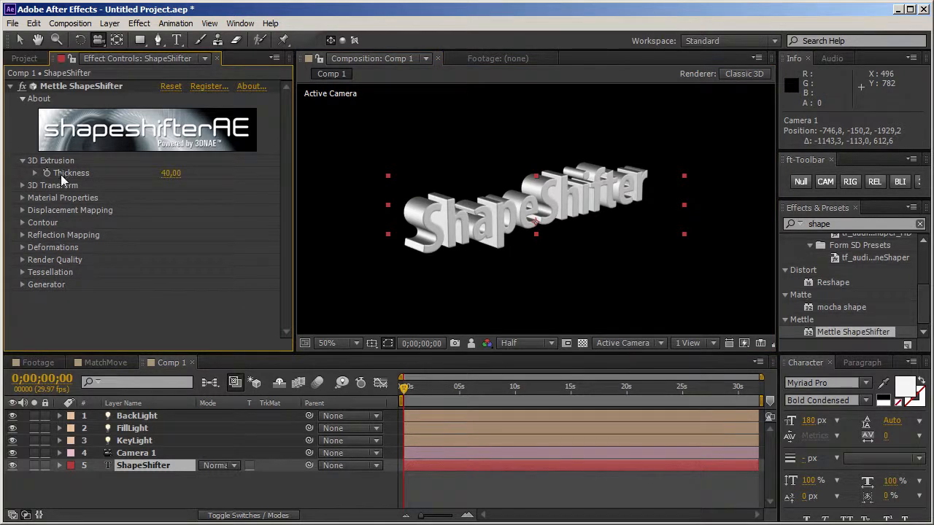
Step: Try an extrusion Thickness of 170 on the text while viewing it from the side
left_click_drag(369, 252, 440, 236)
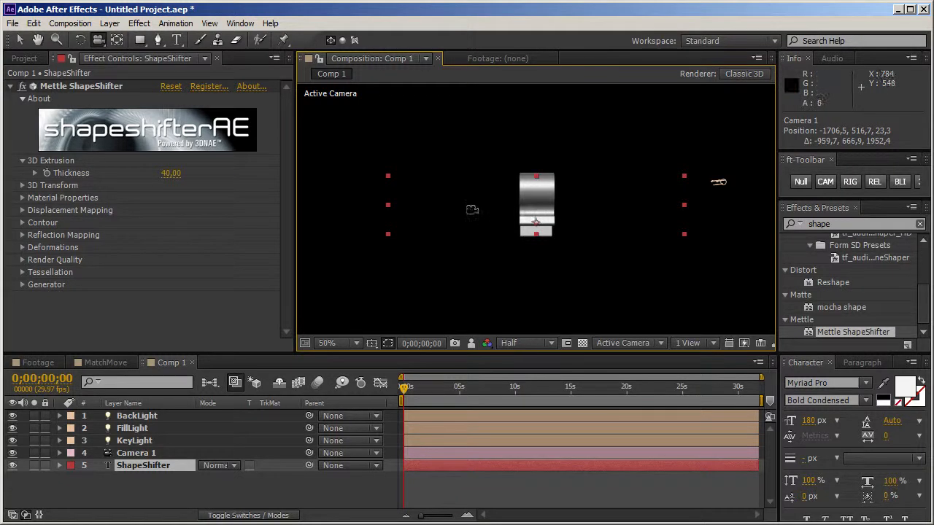
left_click_drag(171, 173, 187, 175)
left_click_drag(461, 205, 398, 208)
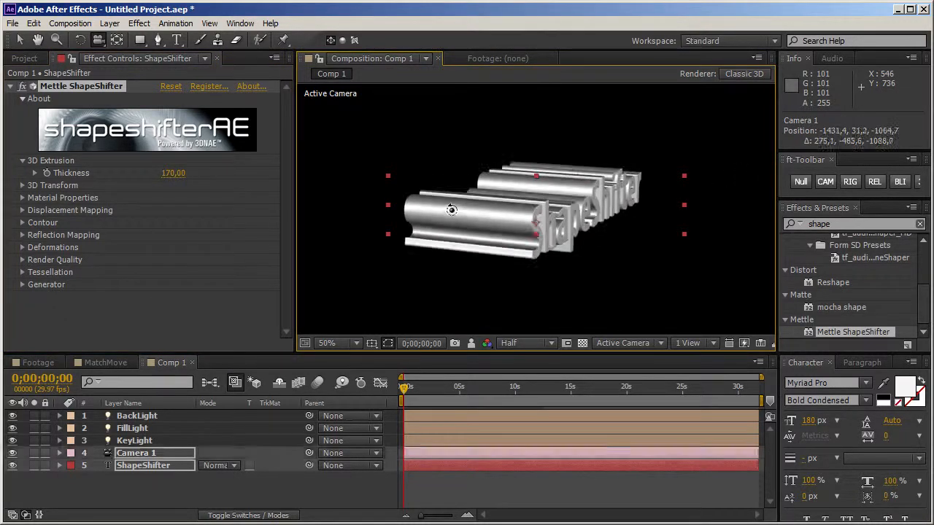
Step: Set the text's extrusion Thickness to 11 and orbit Camera 1 back toward the front of the letters
mouse_move(159, 173)
left_mouse_down()
mouse_move(146, 174)
mouse_move(168, 173)
mouse_move(155, 174)
left_mouse_up()
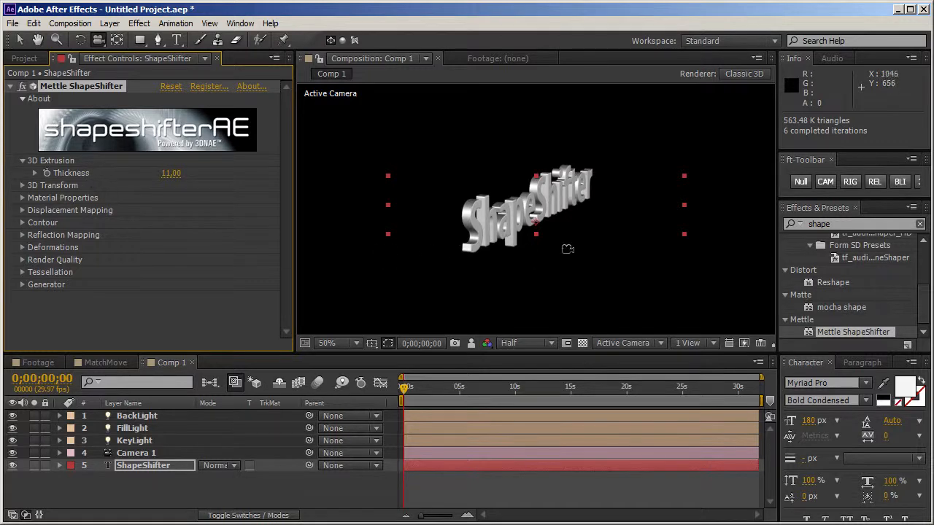
left_click_drag(516, 228, 596, 229)
left_click_drag(380, 222, 457, 231)
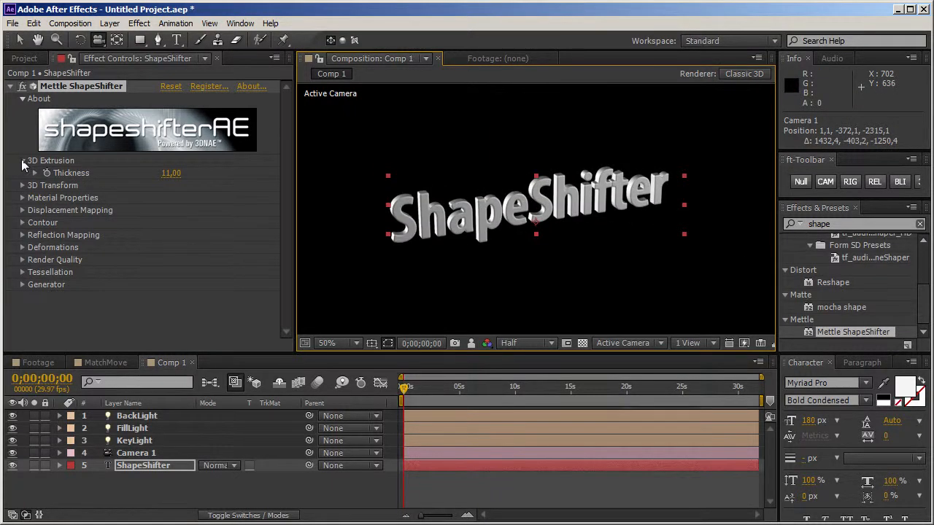
Step: Try offsetting the text in the effect's 3D Transform settings to Position X 300 and Position Y 150
left_click(22, 161)
left_click(22, 173)
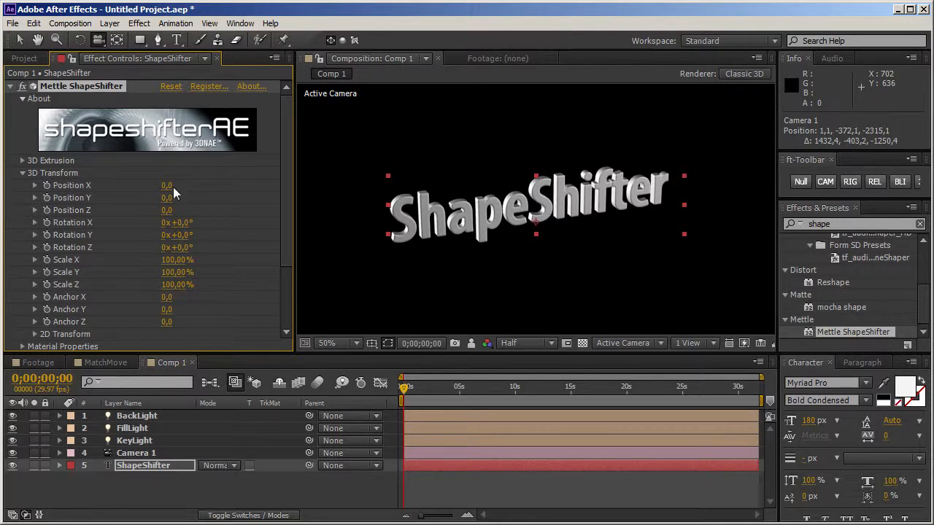
left_click_drag(167, 186, 230, 187)
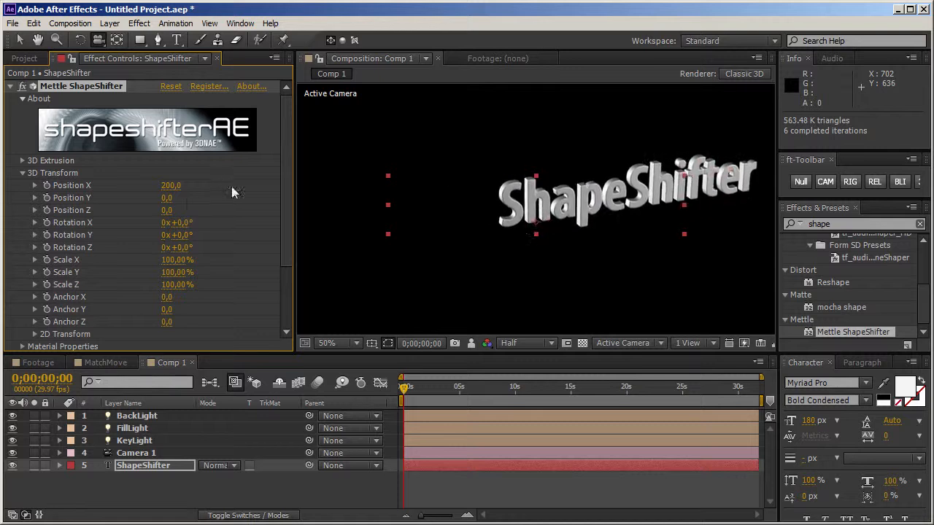
left_click_drag(168, 204, 192, 237)
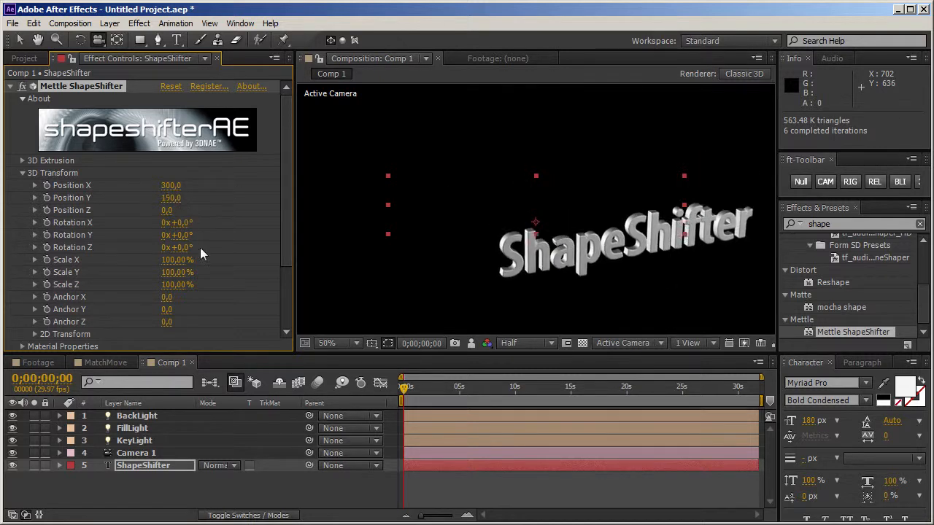
key("ctrl+z")
key("ctrl+z")
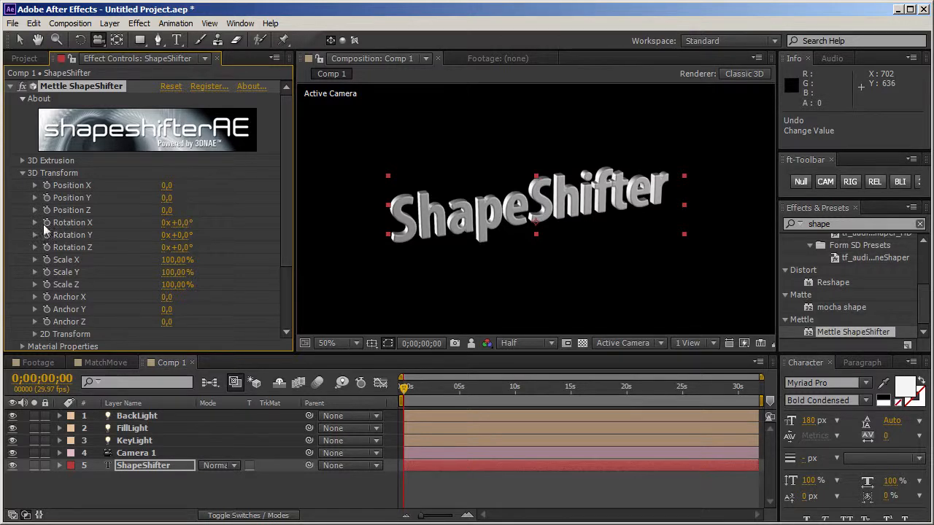
left_click(22, 174)
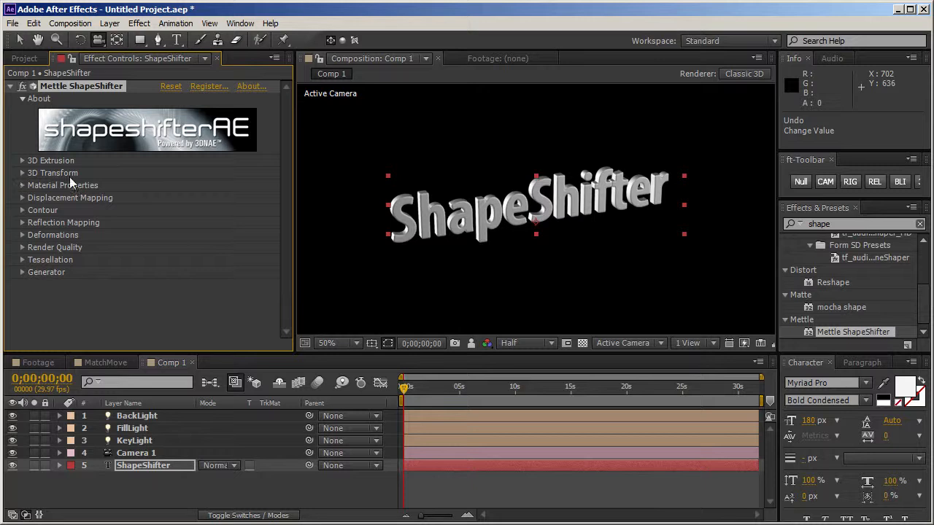
Step: Expand the ShapeShifter effect's Material Properties and orbit Camera 1 to inspect the text's surface
left_click(21, 186)
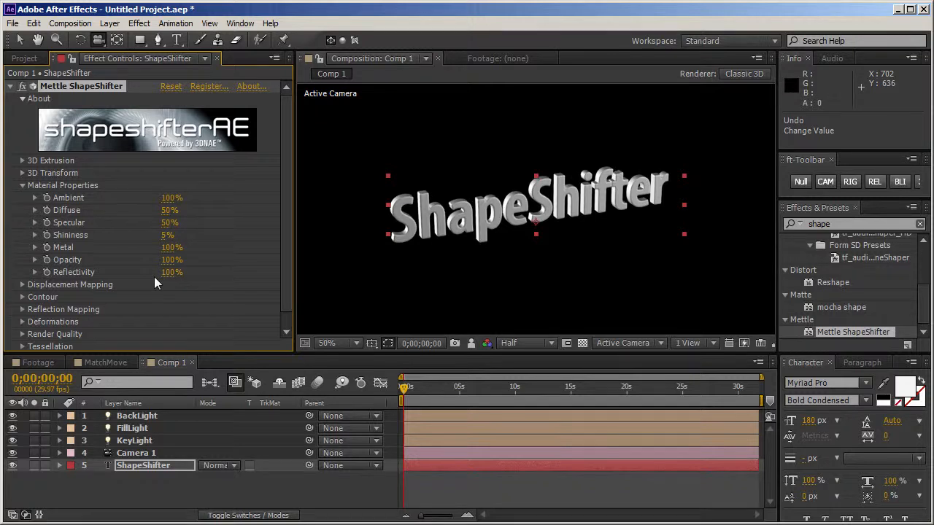
left_click_drag(555, 247, 579, 254)
left_click_drag(496, 266, 469, 245)
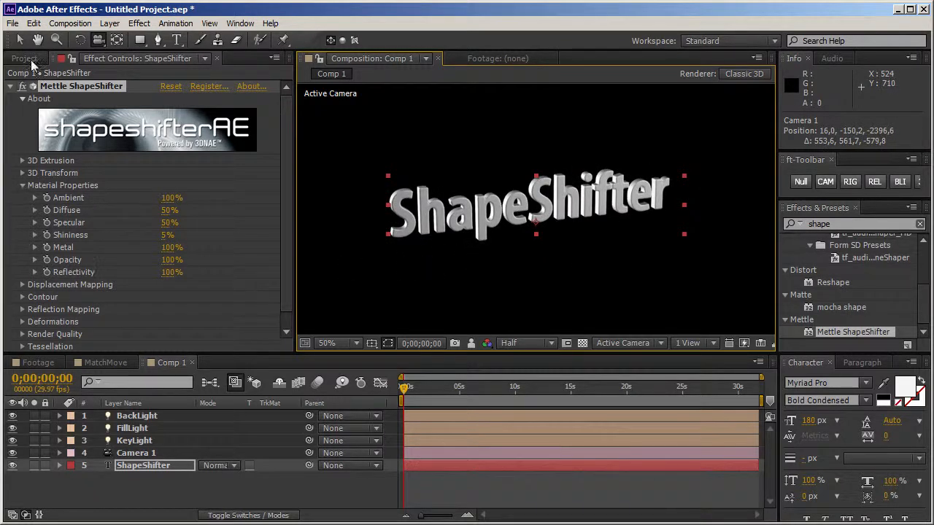
Step: Open the Footage composition from the project and create a new composition that nests it
left_click(24, 58)
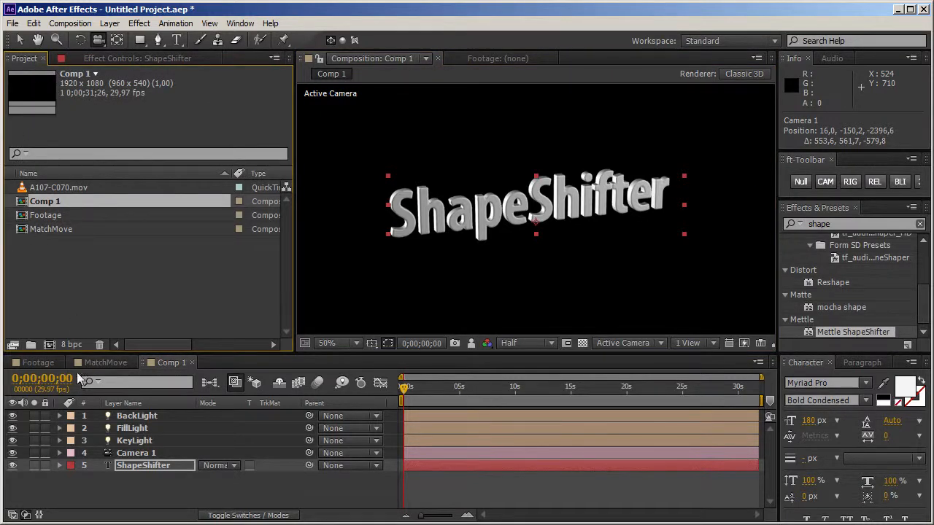
left_click(25, 219)
double_click(26, 219)
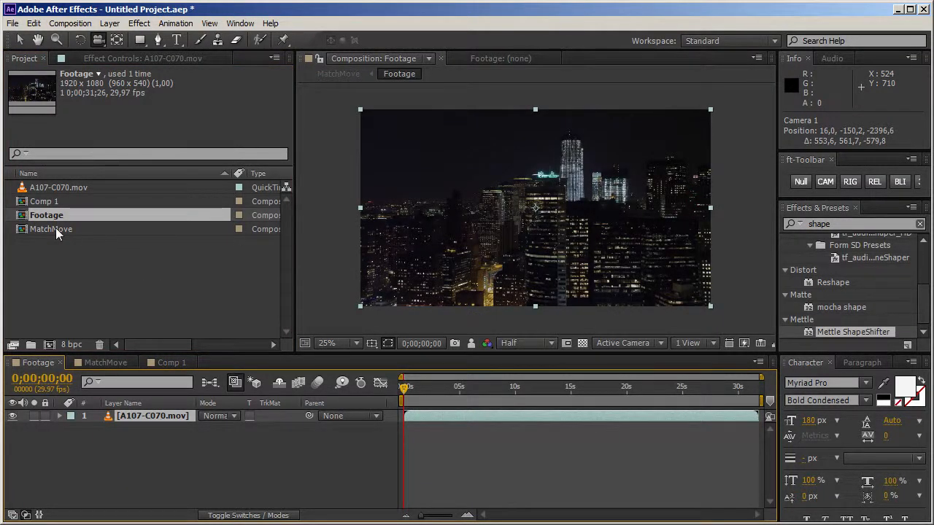
left_click_drag(22, 217, 48, 347)
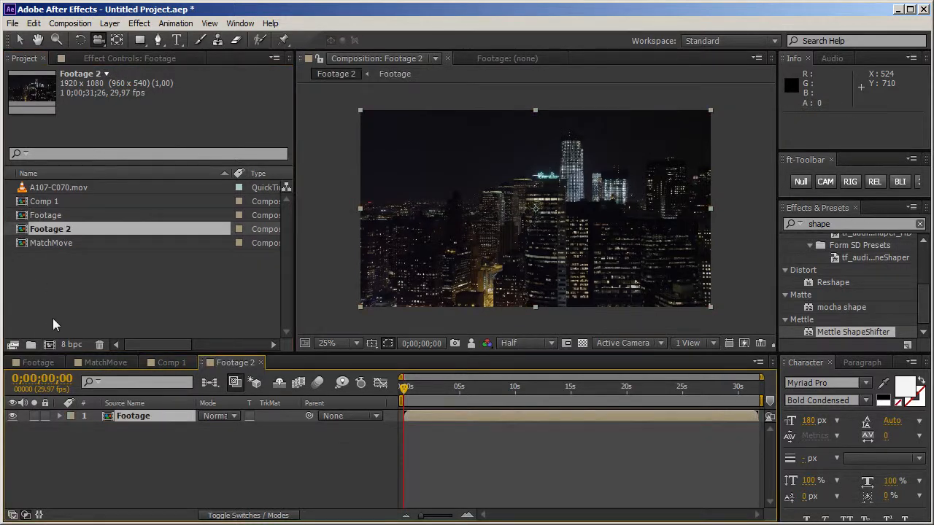
Step: Rename the new composition containing Footage as ReflectionMap
left_click(75, 228)
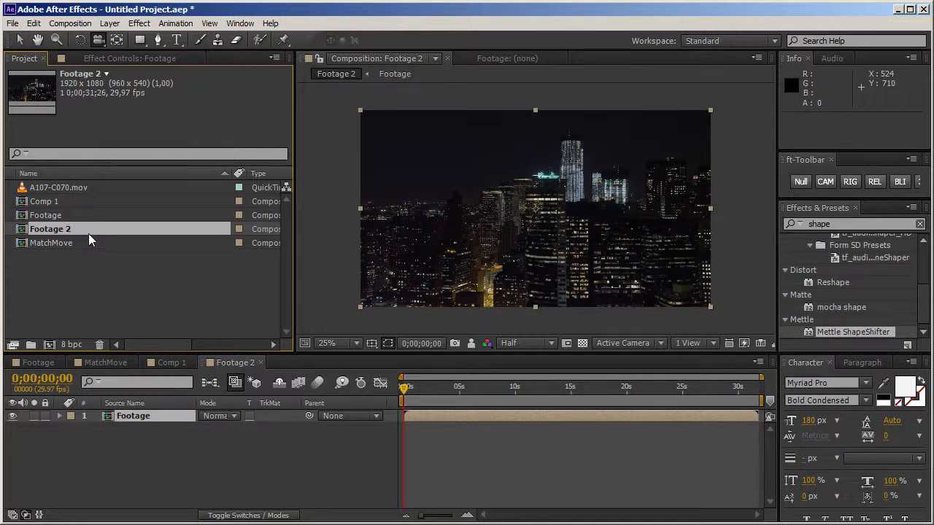
key("Return")
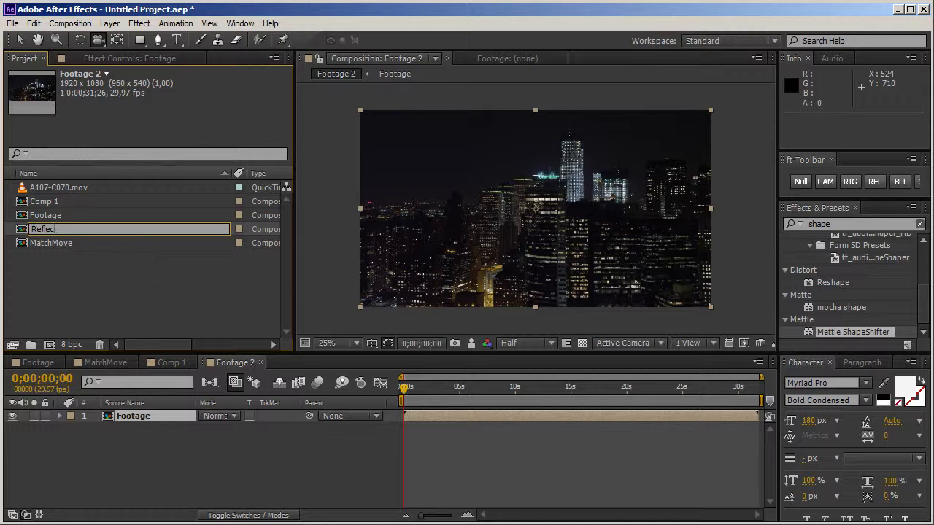
type("ap")
key("Return")
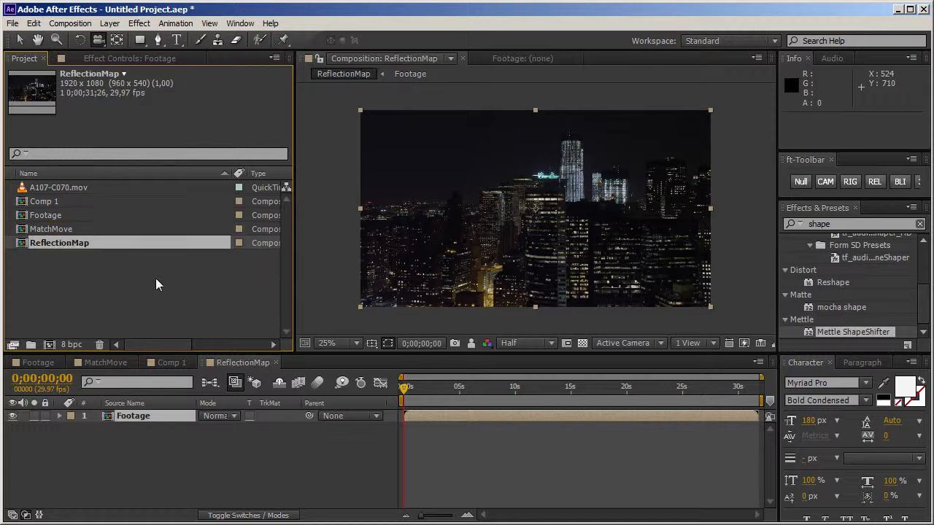
Step: Move to 0;00;16;21 in ReflectionMap and apply the Polar Coordinates effect to the Footage layer
left_click_drag(505, 392, 589, 394)
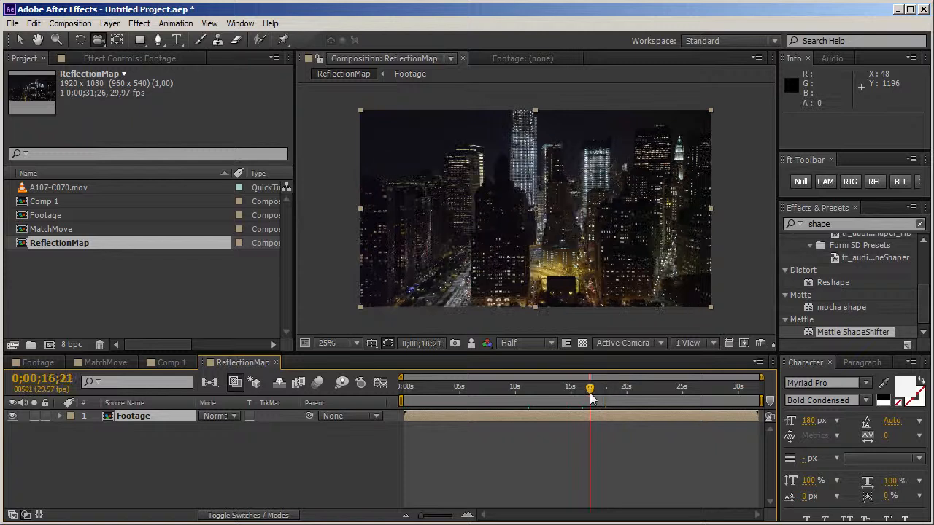
left_click(303, 442)
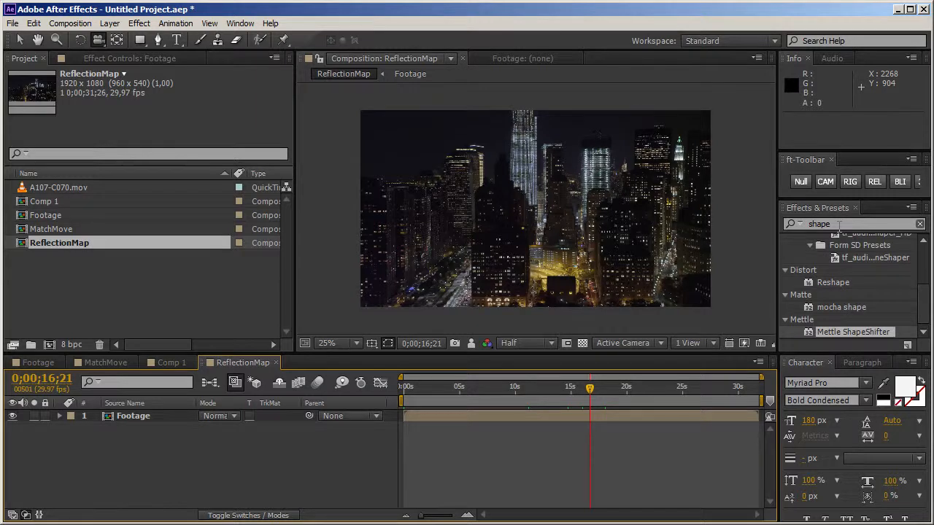
left_click_drag(841, 225, 787, 220)
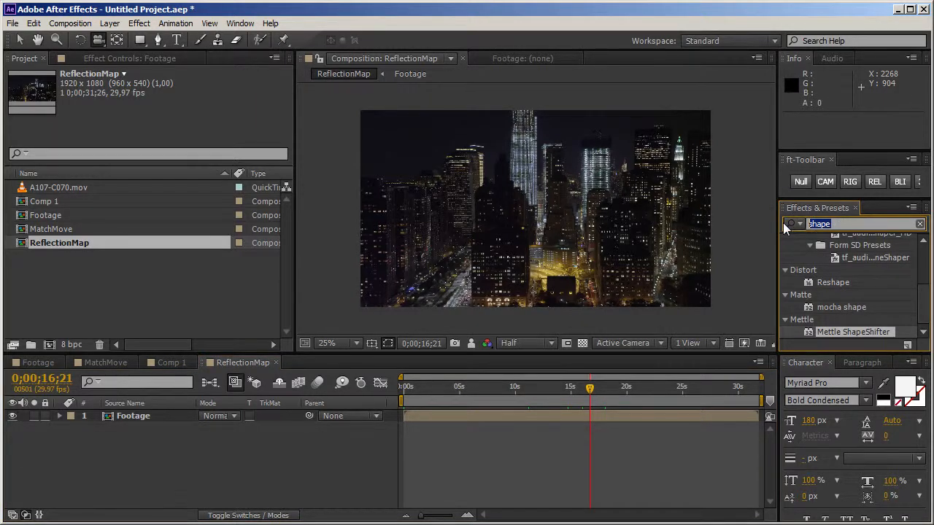
type("p")
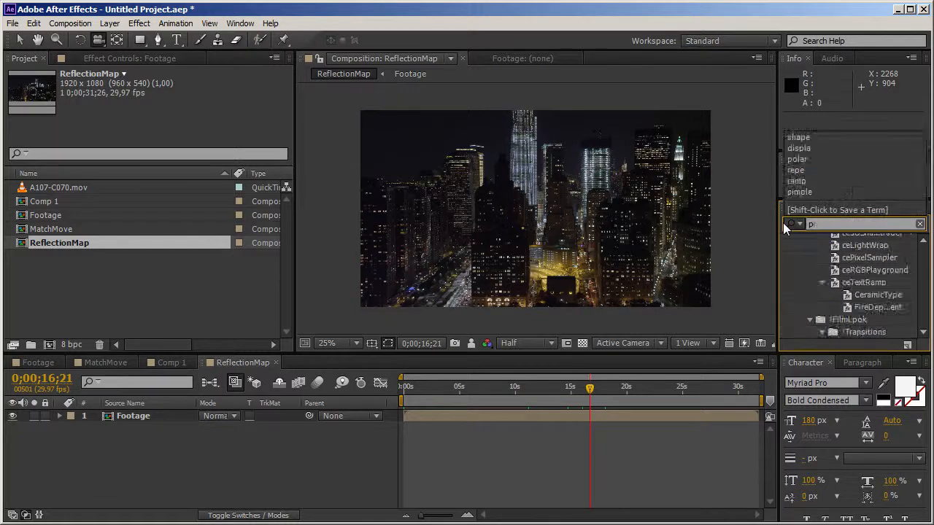
type("olrr")
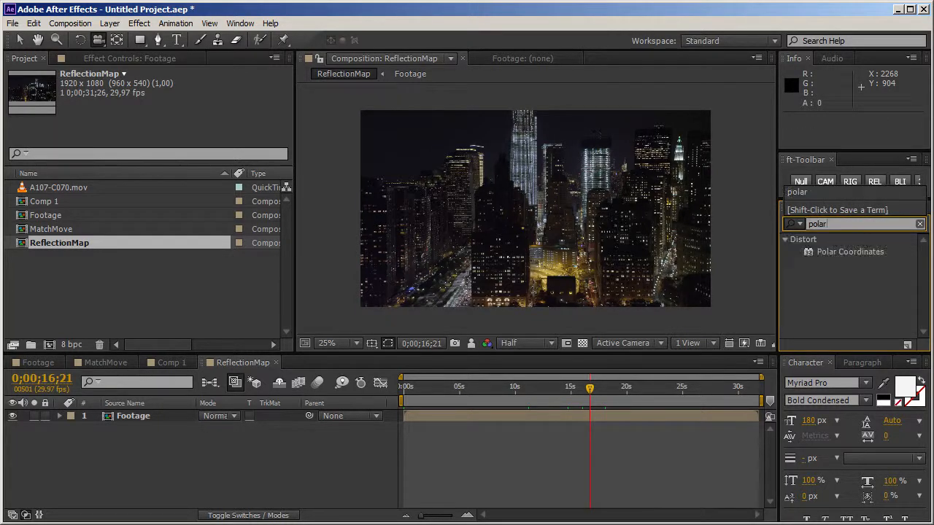
left_click_drag(823, 250, 136, 414)
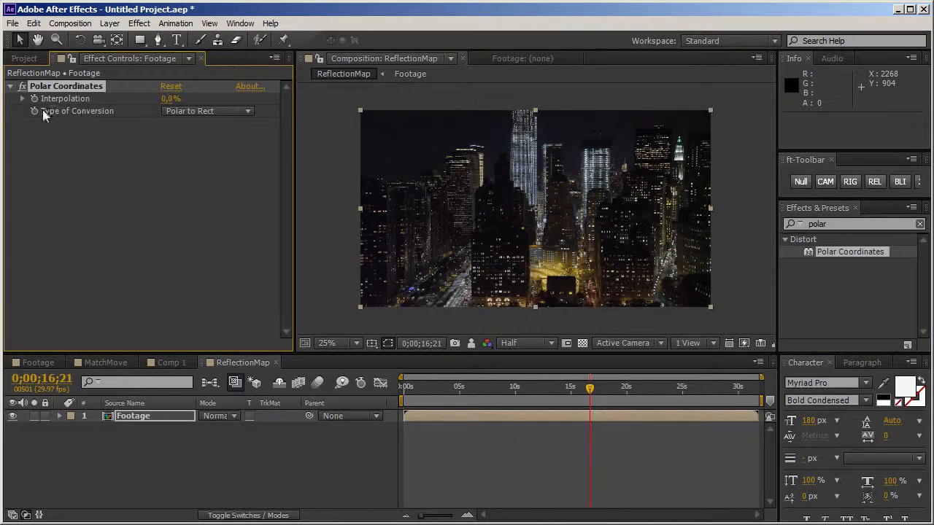
Step: Set Polar Coordinates to Rect to Polar conversion with 100% Interpolation
left_click(193, 113)
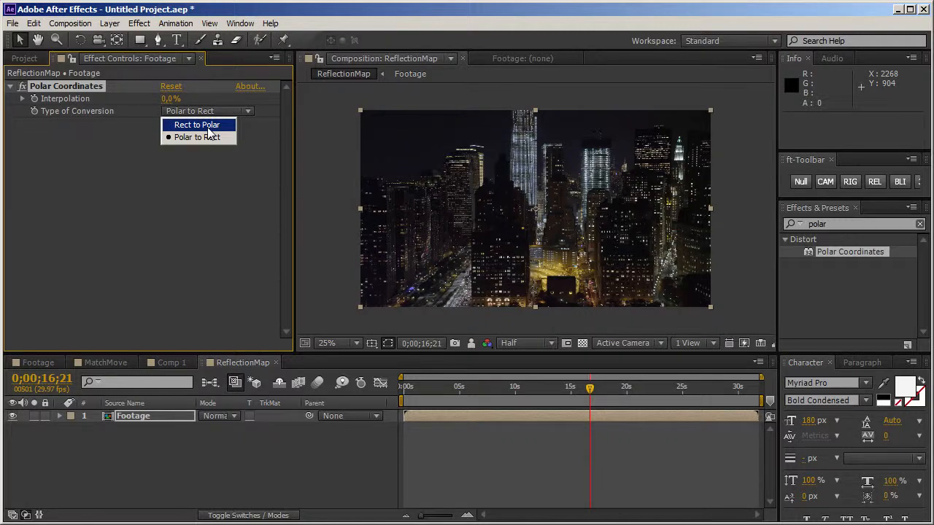
left_click(207, 126)
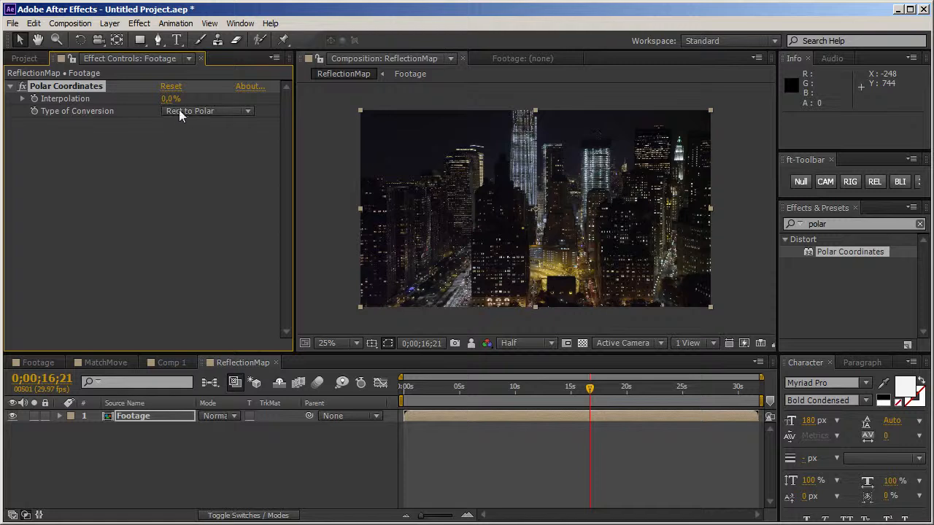
left_click_drag(167, 98, 241, 95)
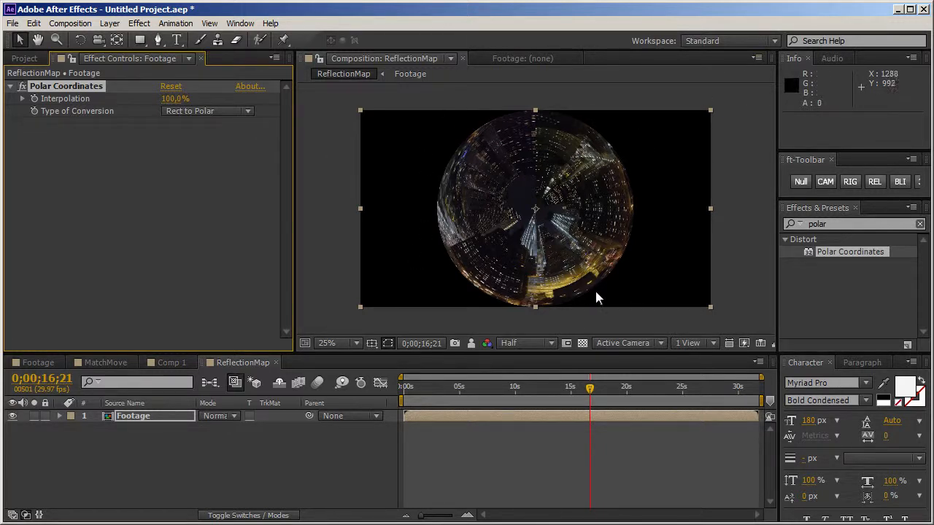
Step: Set the ReflectionMap composition's width to 1080 px so the frame is square
left_click(756, 57)
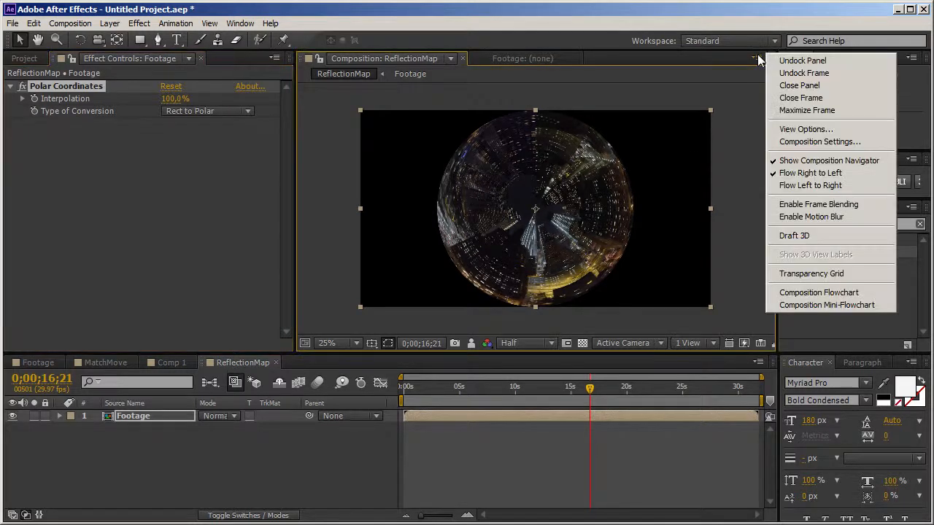
left_click(791, 143)
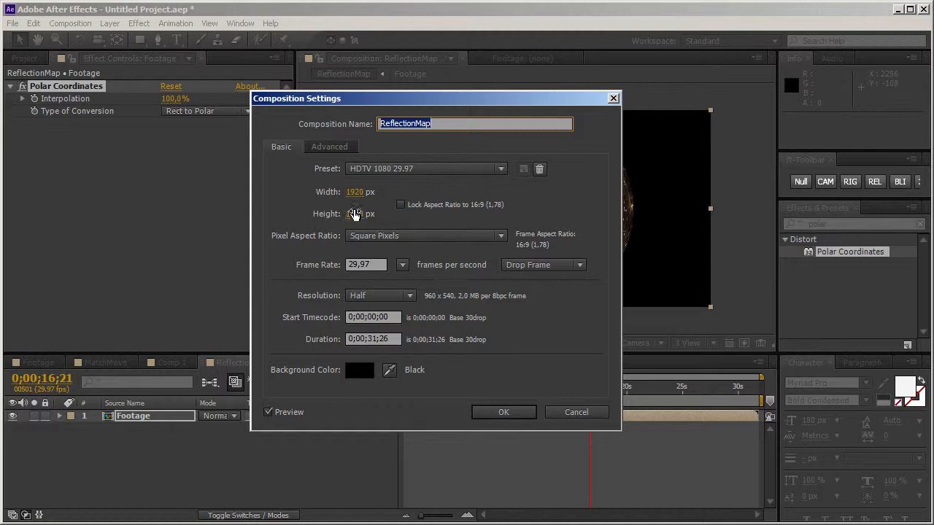
left_click(355, 216)
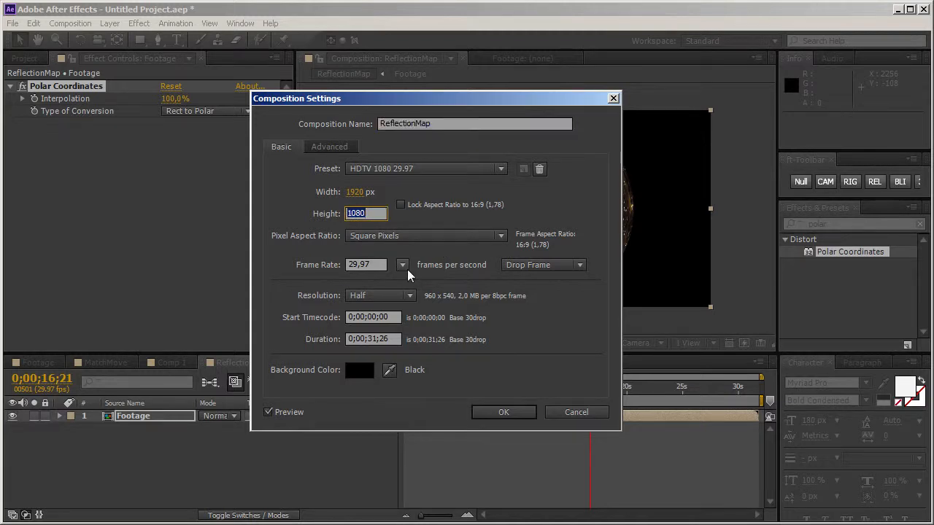
key("shift+Tab")
type("1080")
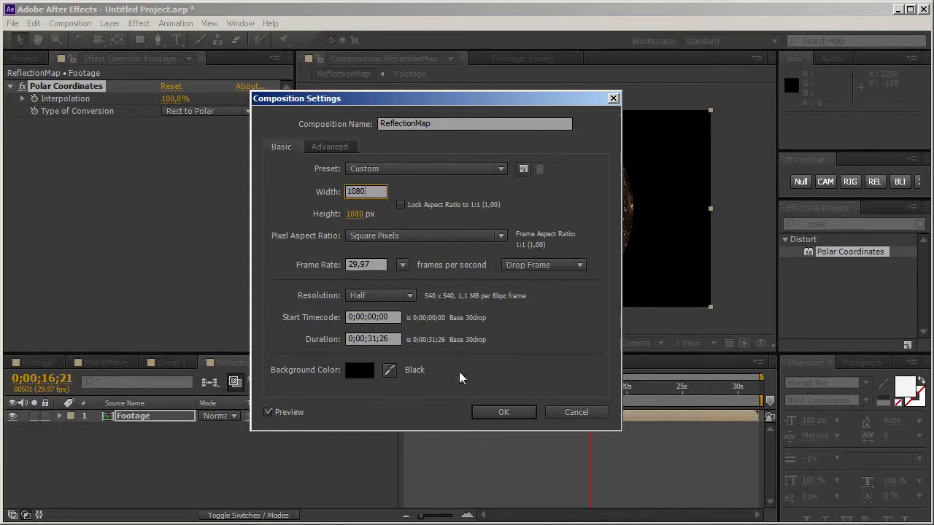
left_click(490, 412)
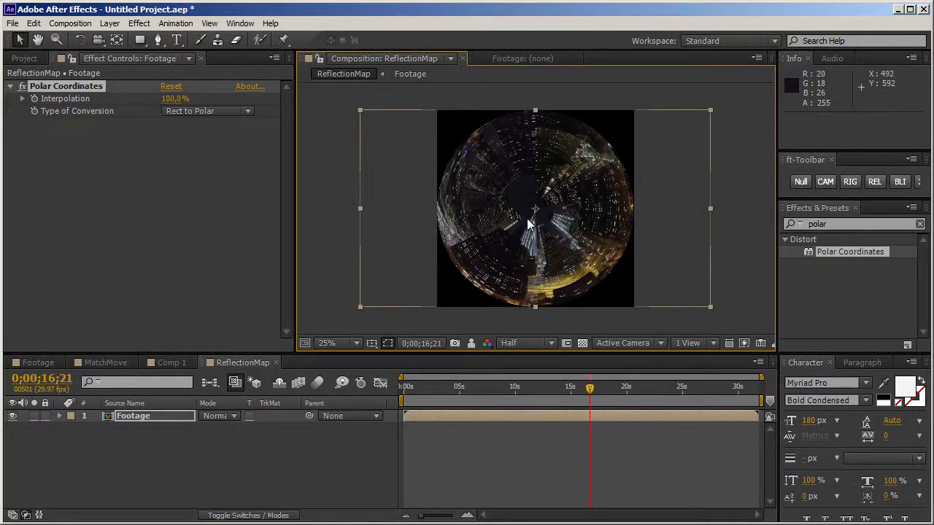
Step: Check the transparent corners around the circular image by briefly showing the transparency grid
left_click(326, 459)
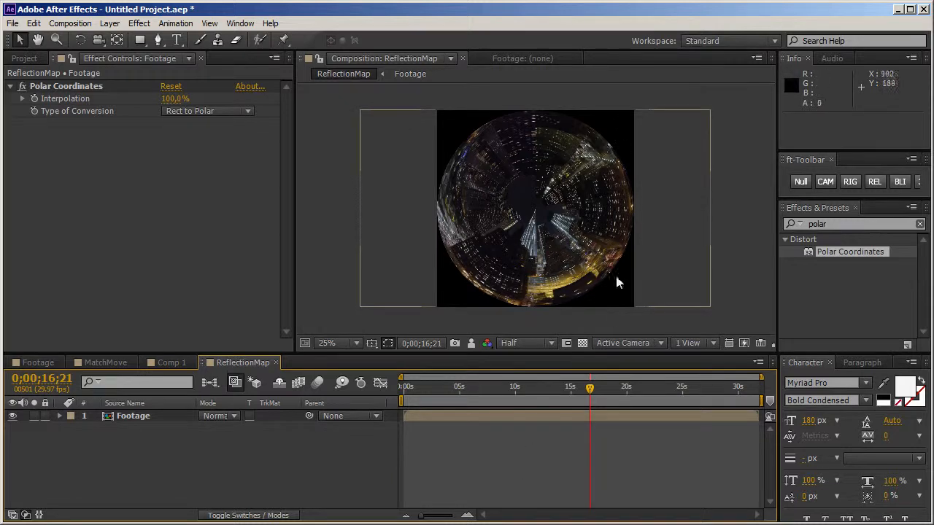
left_click(582, 343)
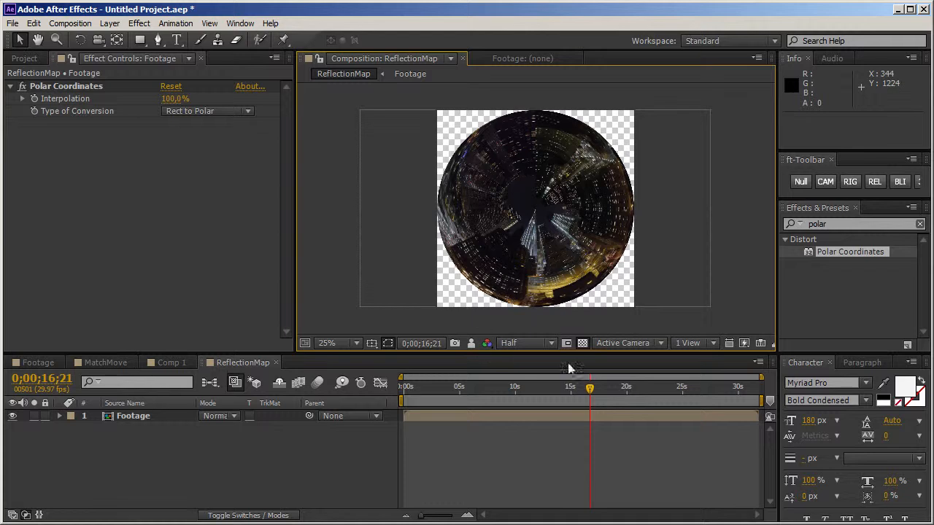
left_click(582, 343)
Step: Apply CC Lens to the Footage layer below Polar Coordinates and set its Size to 122
left_click(825, 223)
double_click(826, 224)
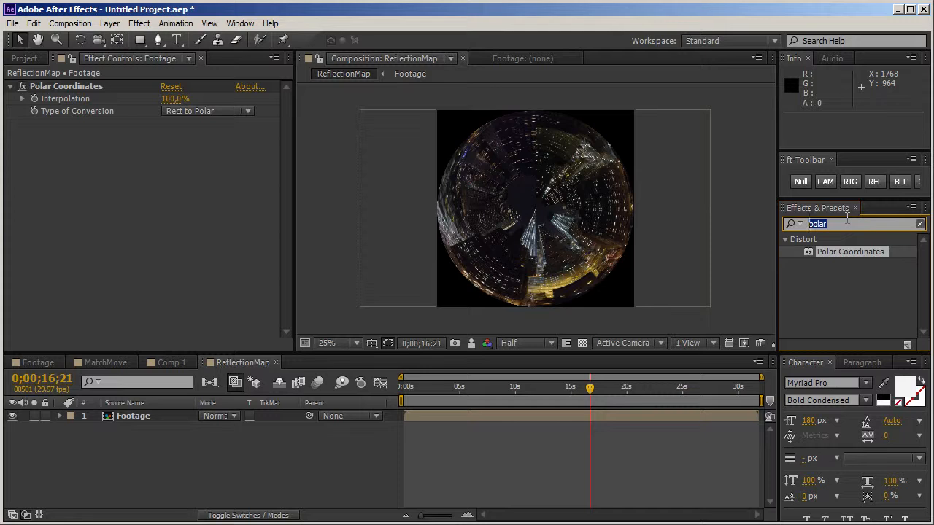
type("cc")
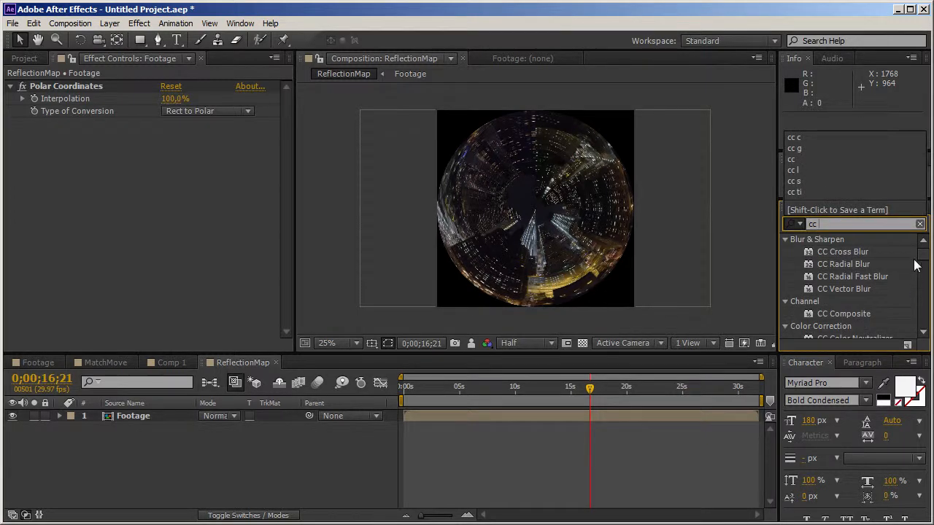
type(" l")
left_click_drag(838, 254, 154, 240)
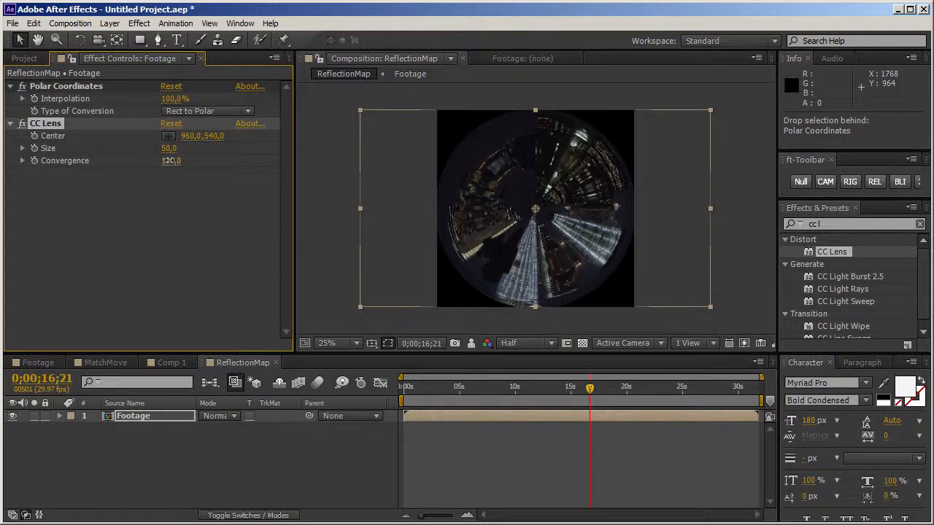
left_click_drag(168, 151, 256, 150)
left_click_drag(312, 140, 216, 146)
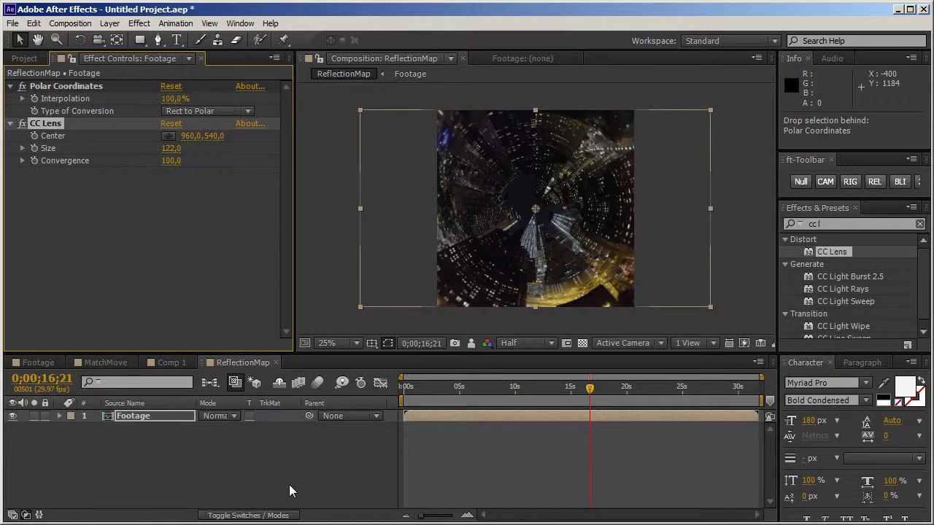
Step: Add the Distort Offset effect to the Footage layer, placed above Polar Coordinates
left_click(279, 485)
left_click(826, 223)
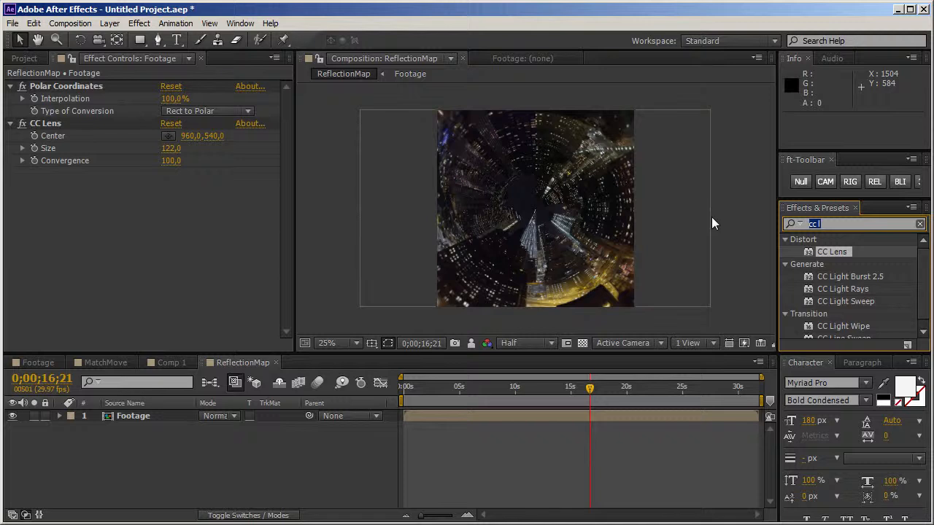
type("offset")
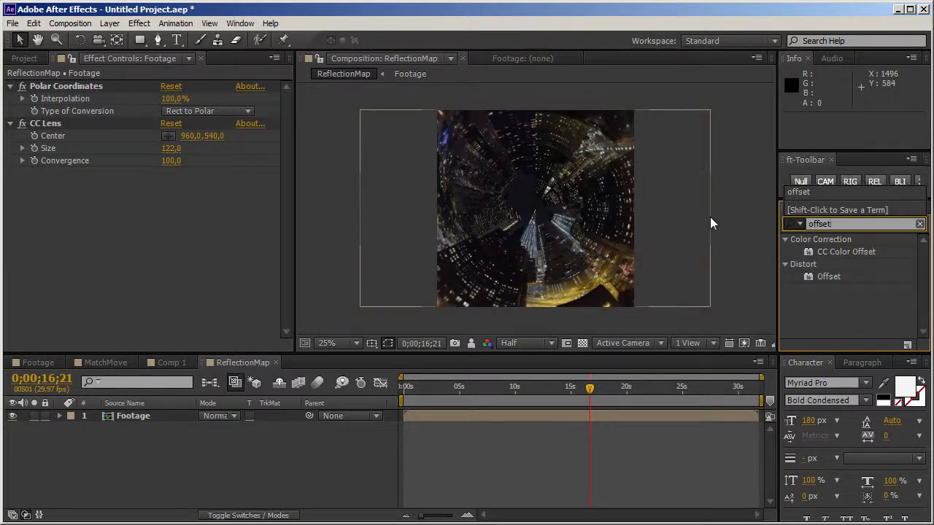
left_click_drag(830, 275, 132, 85)
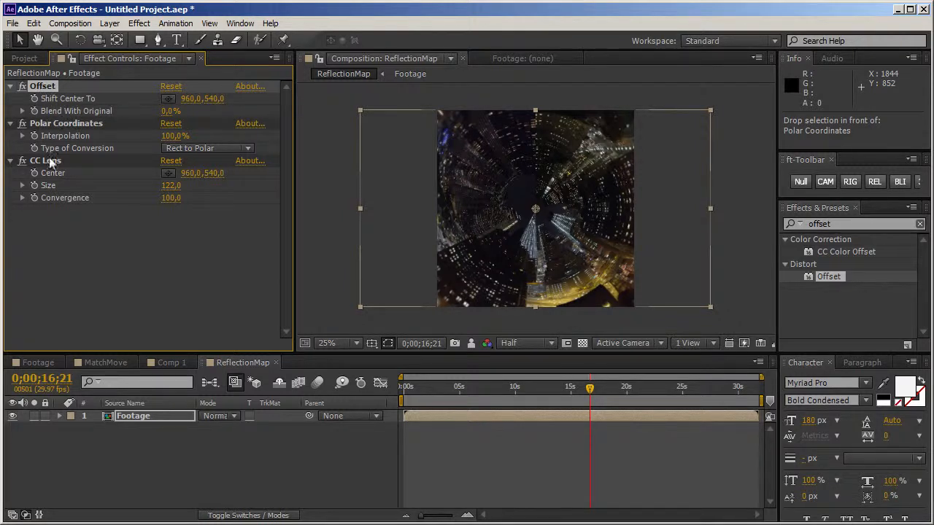
Step: Try shifting the Offset effect's center to 857, -29, and reset the effect
left_click_drag(213, 98, 554, 100)
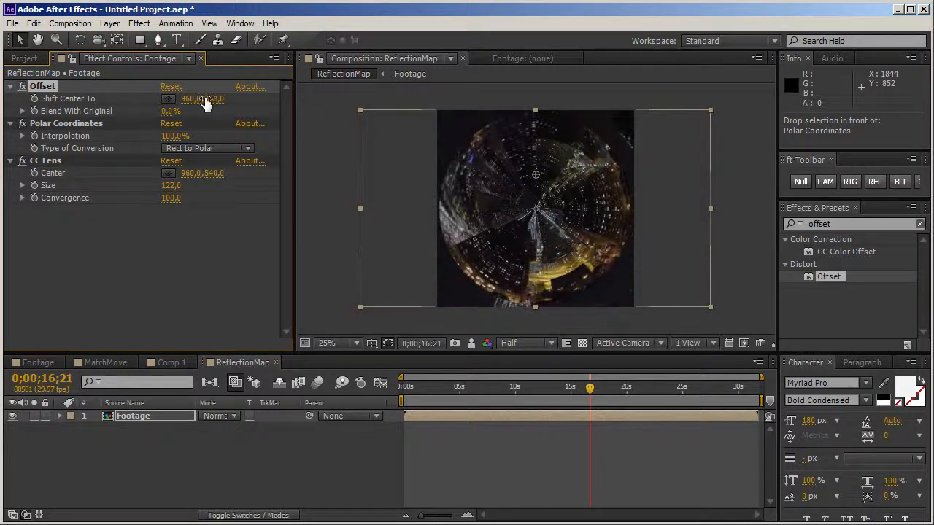
mouse_move(217, 99)
left_mouse_down()
mouse_move(532, 99)
mouse_move(204, 98)
mouse_move(305, 98)
mouse_move(219, 102)
left_mouse_up()
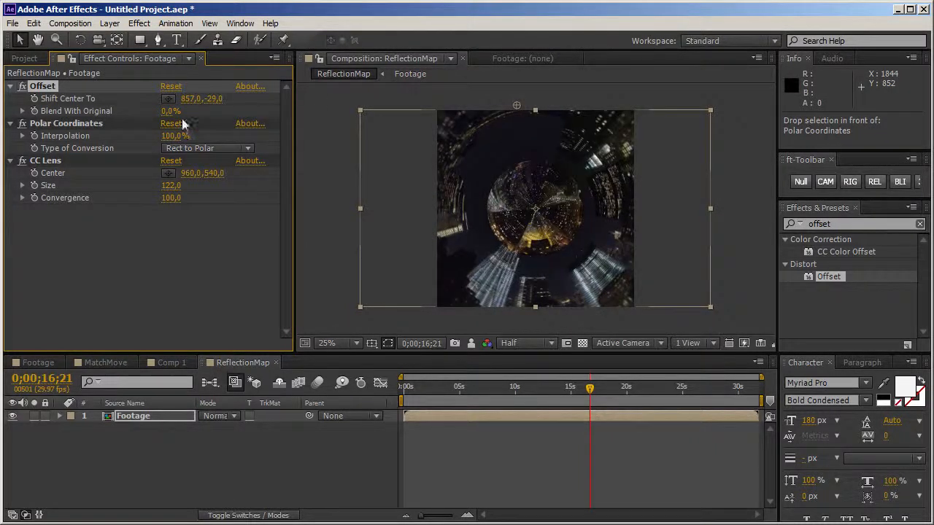
left_click(165, 87)
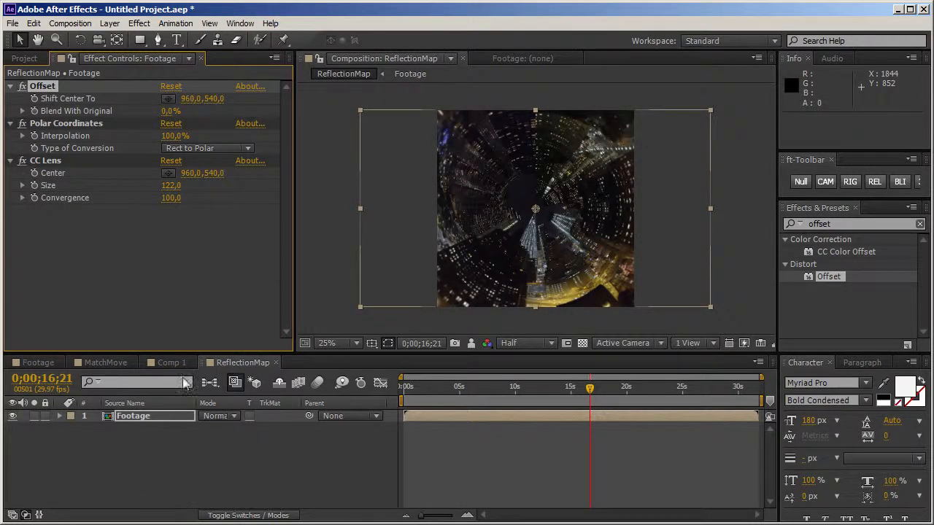
Step: Freeze the Footage layer on the frame at 0;00;16;21
right_click(590, 417)
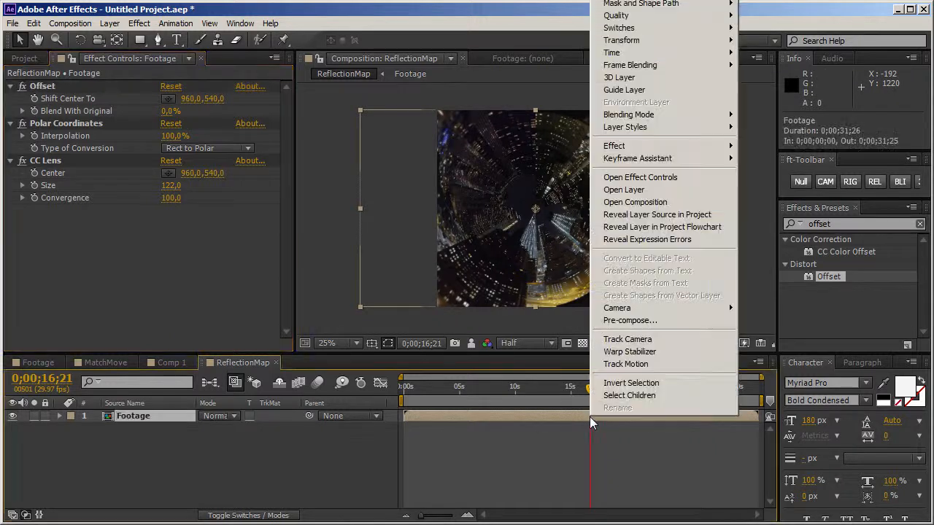
mouse_move(668, 54)
left_click(784, 91)
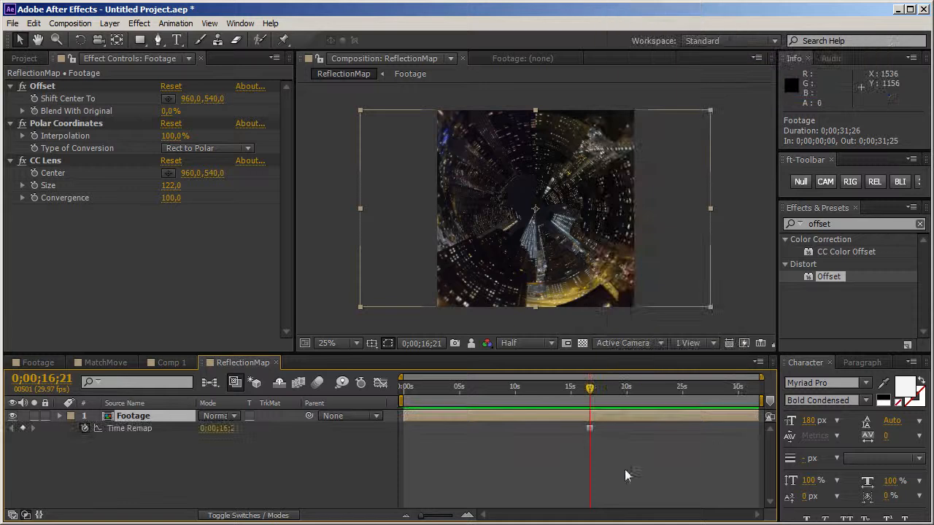
Step: Switch to Comp 1 and expand the ShapeShifter effect's Reflection Mapping settings
left_click(169, 362)
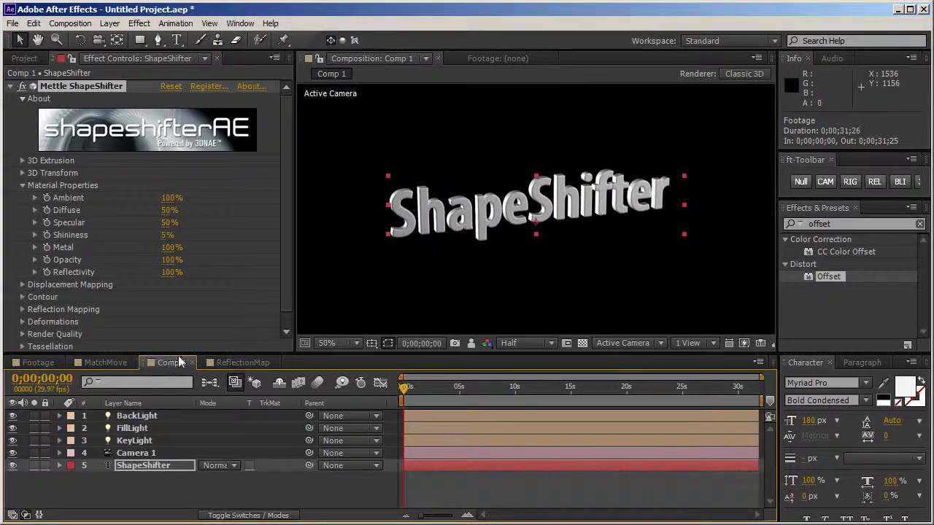
left_click_drag(290, 270, 288, 295)
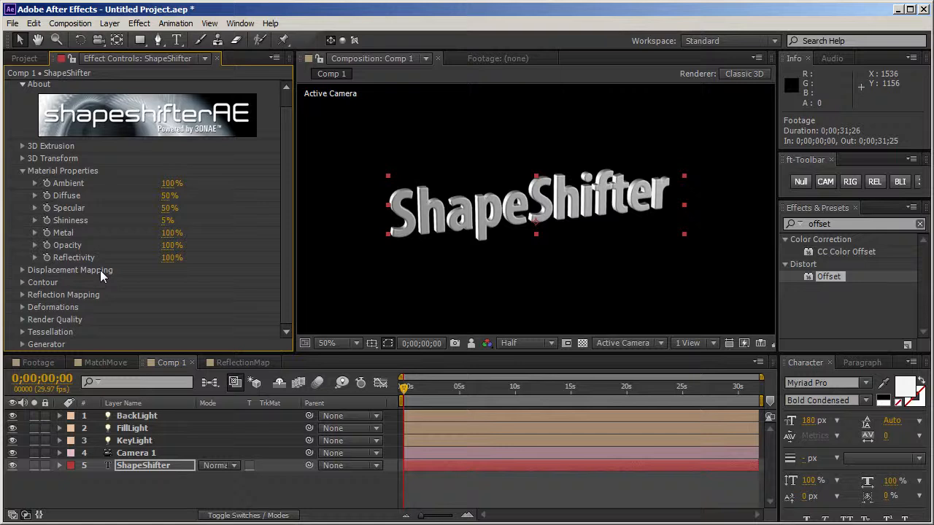
left_click(23, 294)
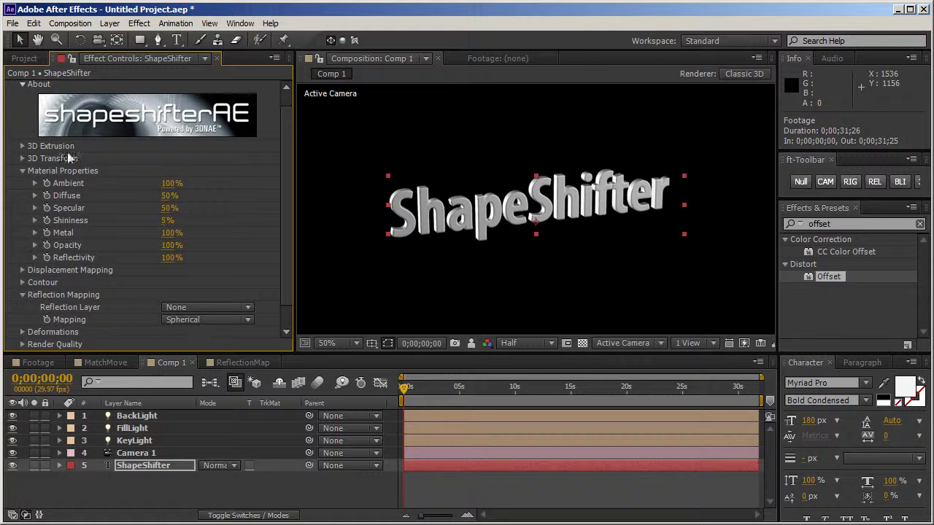
Step: Add the ReflectionMap composition to Comp 1 beneath the ShapeShifter layer and hide it
left_click(28, 60)
left_click_drag(43, 243, 173, 478)
left_click(12, 478)
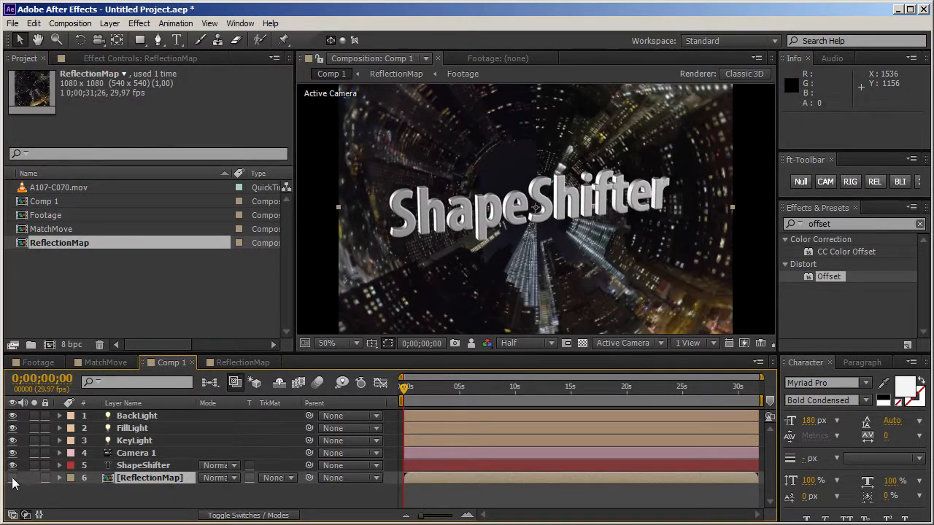
Step: Set the ShapeShifter effect's Reflection Layer to ReflectionMap
left_click(142, 466)
left_click(106, 58)
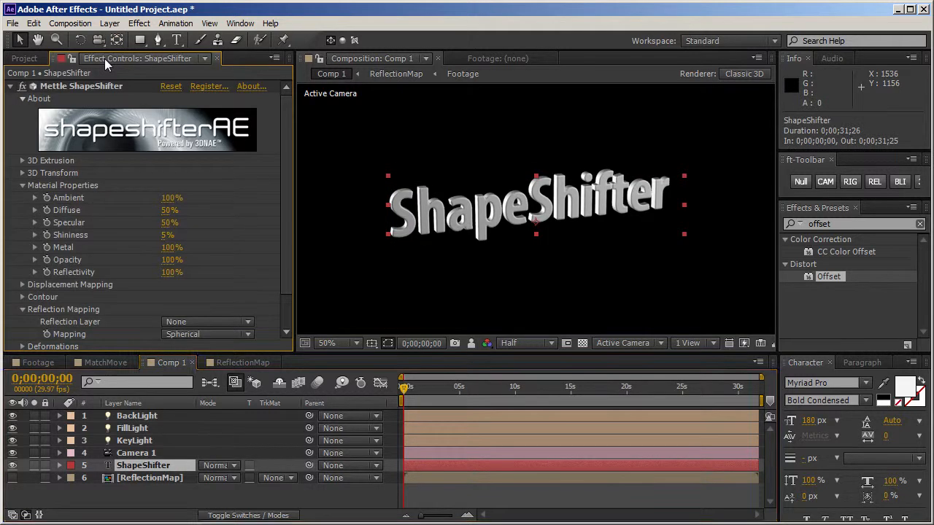
left_click(207, 324)
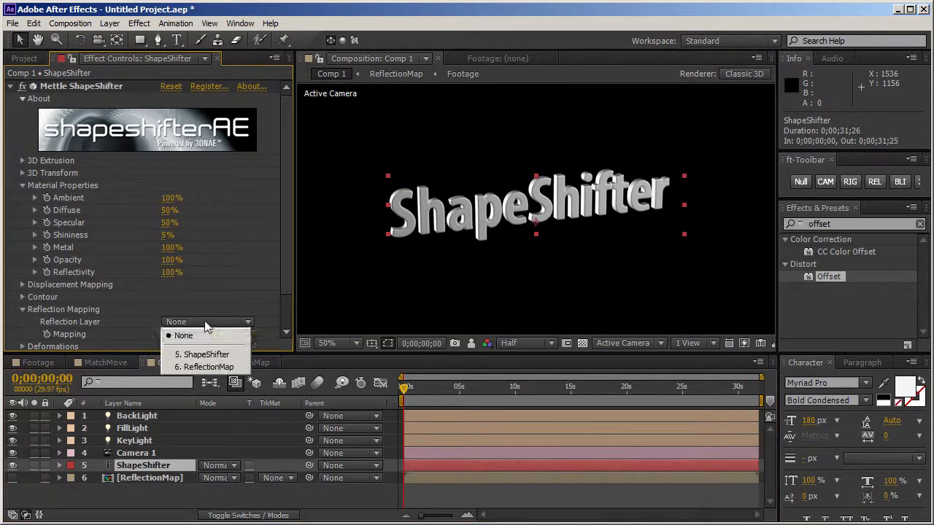
left_click(208, 367)
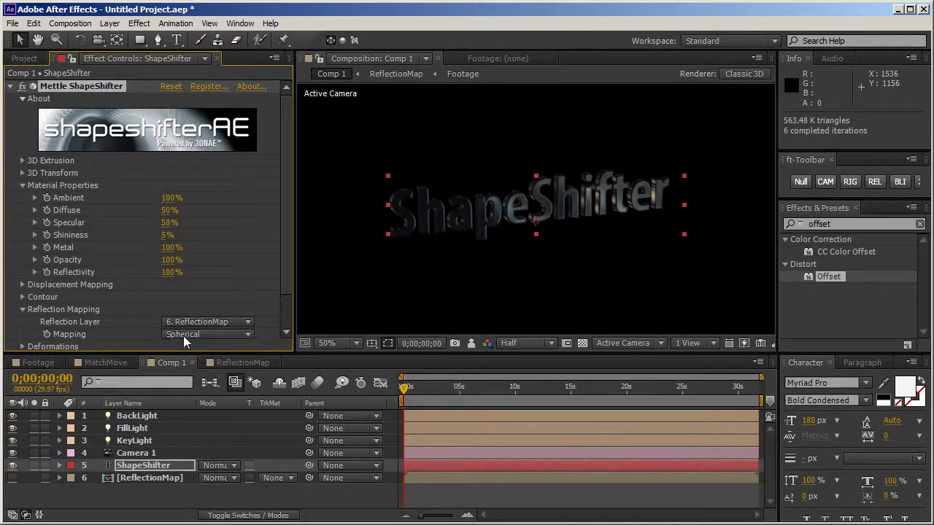
Step: Orbit the camera around the ShapeShifter text to examine its reflections, and collapse the Reflection Mapping settings
key("c")
mouse_move(633, 257)
left_mouse_down()
mouse_move(591, 269)
mouse_move(620, 219)
mouse_move(555, 218)
mouse_move(579, 225)
mouse_move(657, 204)
mouse_move(636, 317)
mouse_move(661, 265)
mouse_move(640, 259)
mouse_move(653, 255)
mouse_move(659, 317)
mouse_move(664, 247)
mouse_move(649, 249)
left_mouse_up()
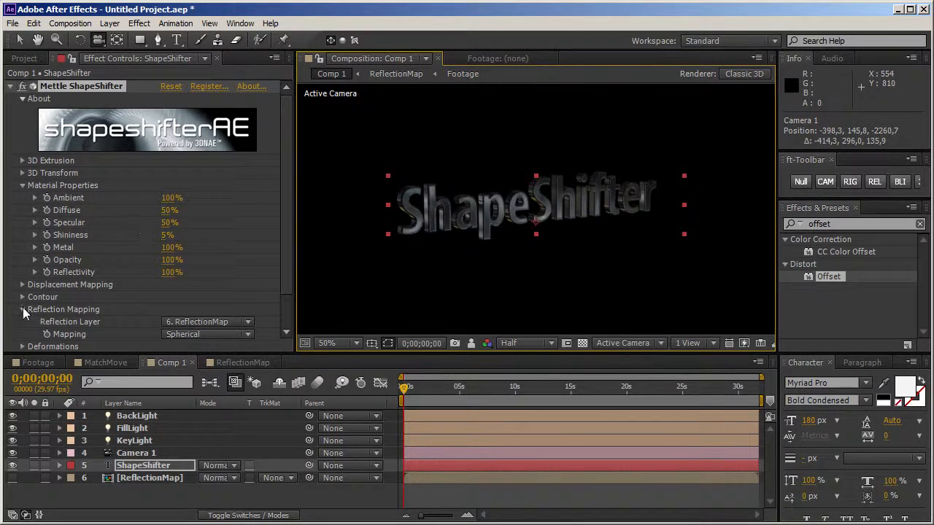
left_click(22, 310)
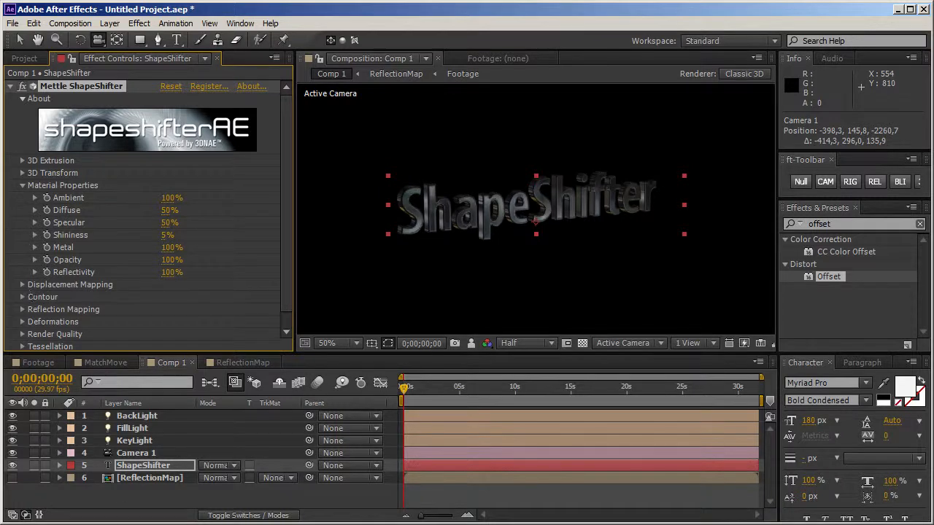
Step: Add a 1920 x 1080 px gray solid layer to Comp 1
left_click(124, 504)
right_click(124, 504)
mouse_move(143, 504)
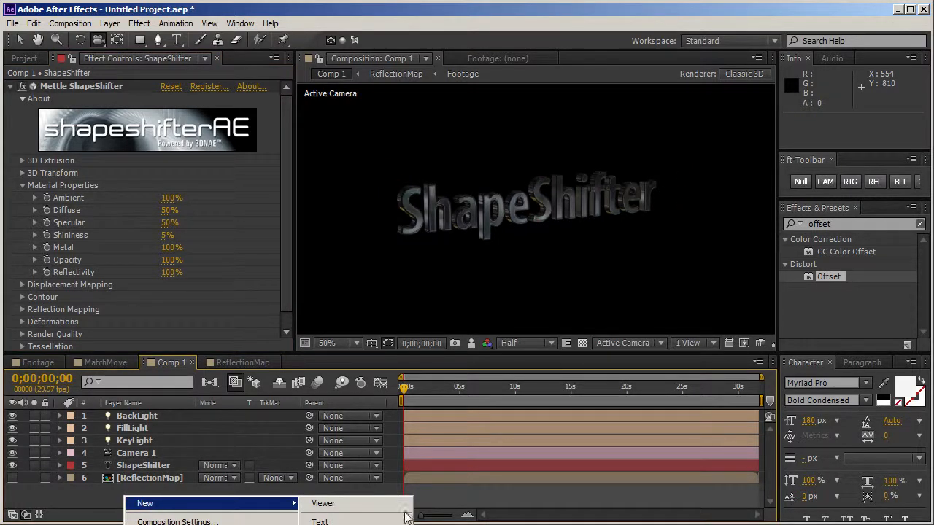
left_click(321, 524)
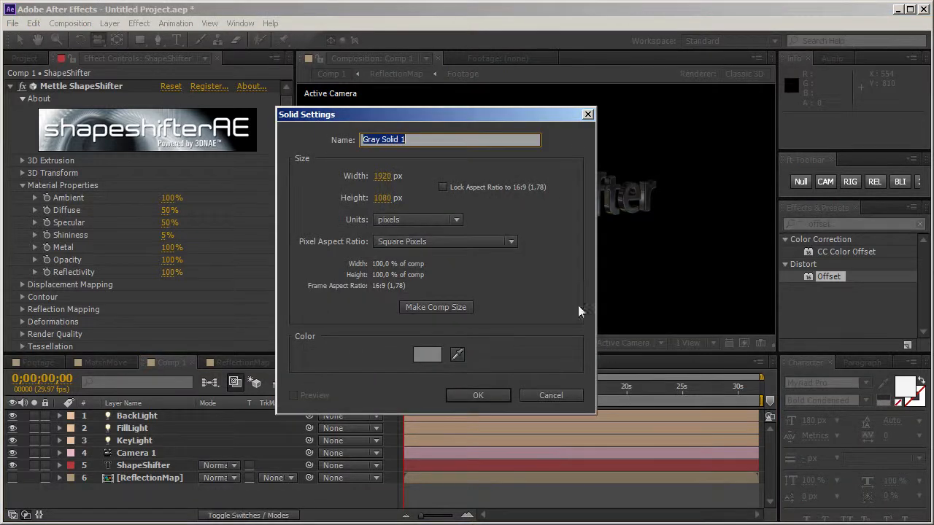
left_click(466, 399)
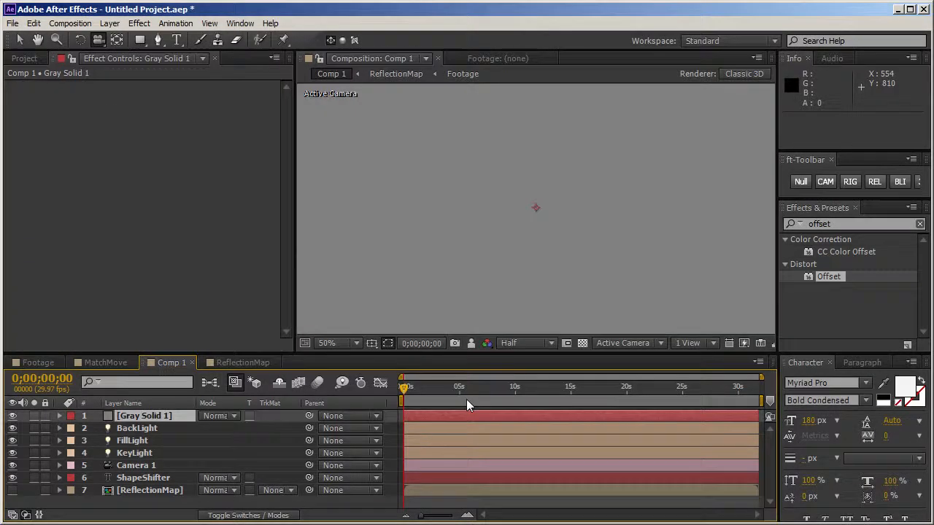
Step: Apply the Circle effect to the gray solid and set its blending mode to Normal
left_click(843, 223)
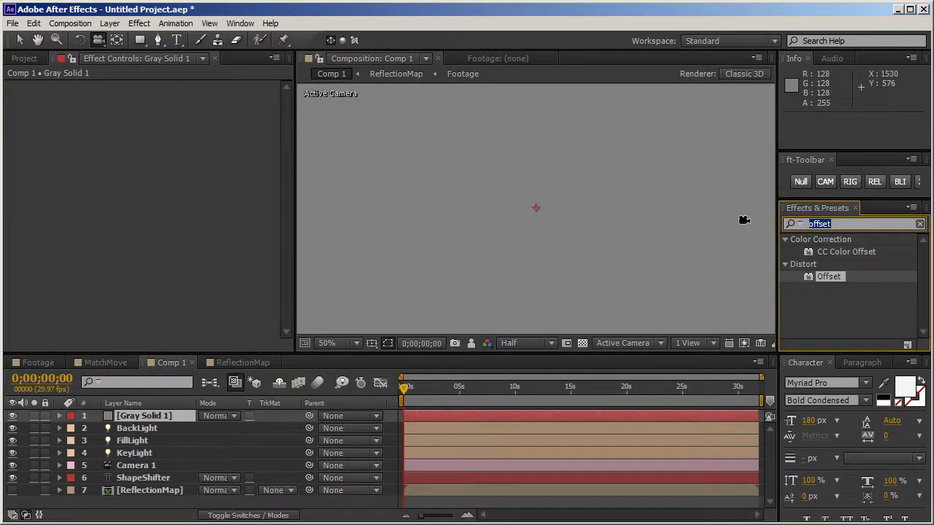
type("circle")
double_click(826, 253)
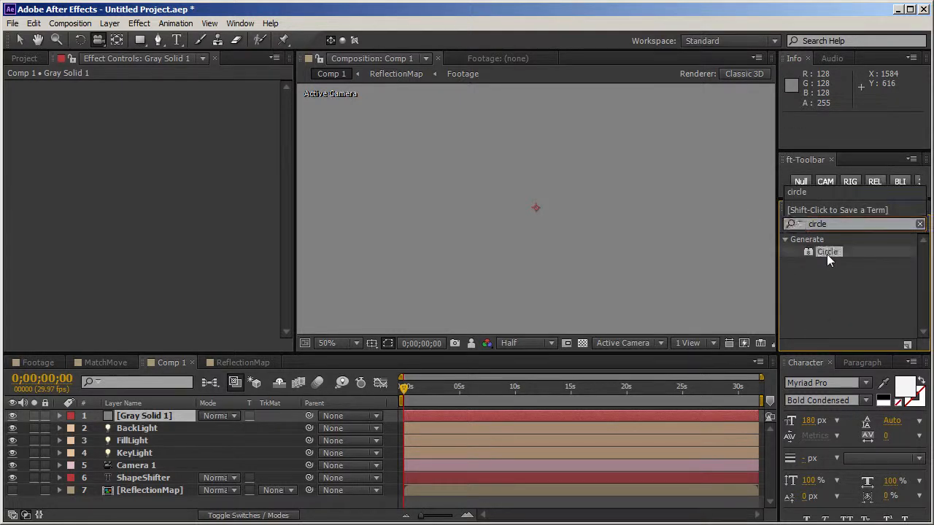
left_click(191, 198)
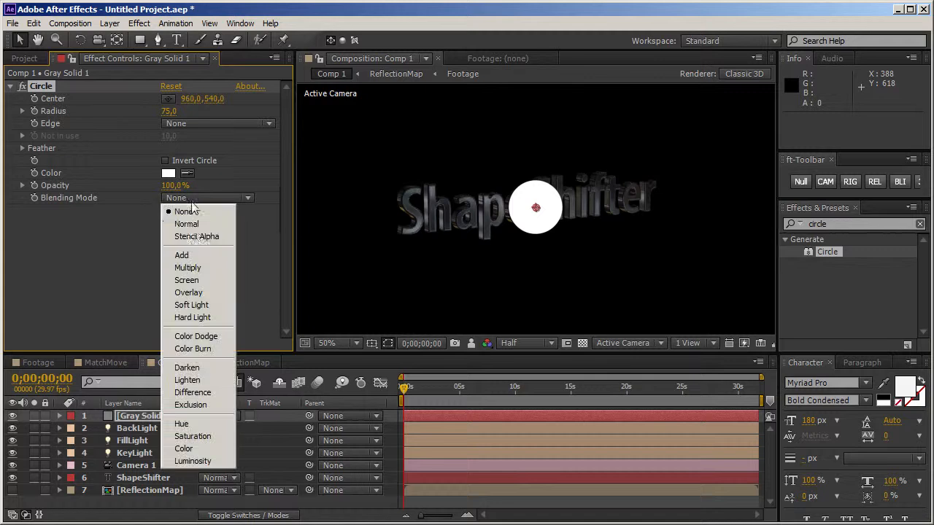
left_click(194, 229)
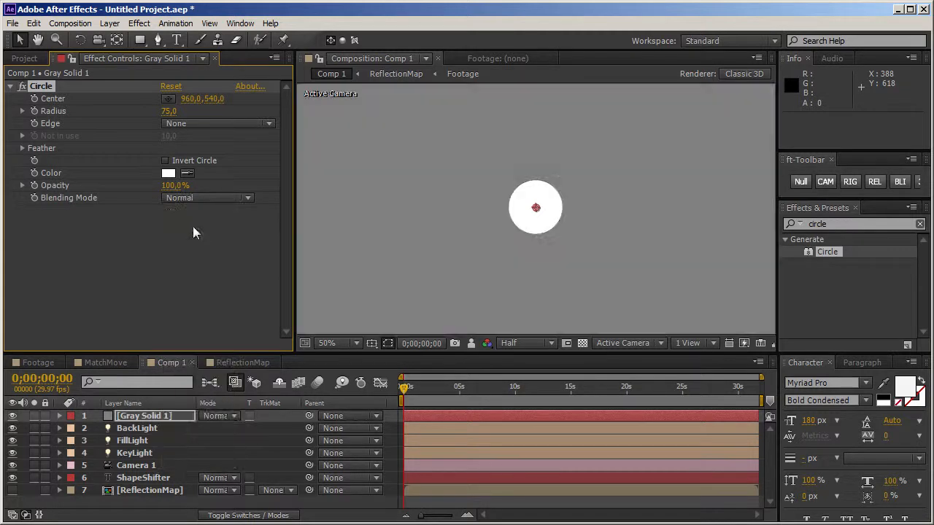
Step: Set the Circle effect's Radius to 224 and its Feather Outer Edge to 247
left_click(23, 148)
left_click_drag(172, 162, 248, 173)
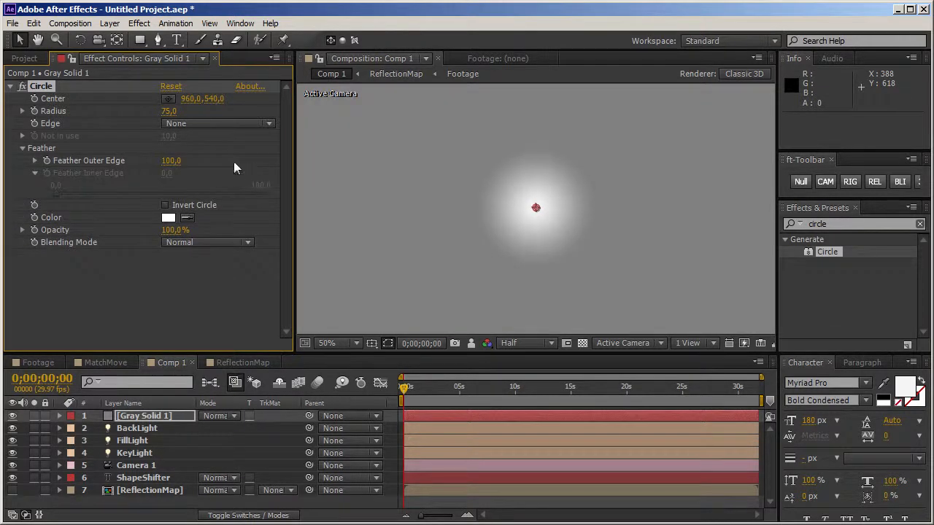
left_click_drag(169, 111, 286, 112)
left_click_drag(173, 162, 276, 156)
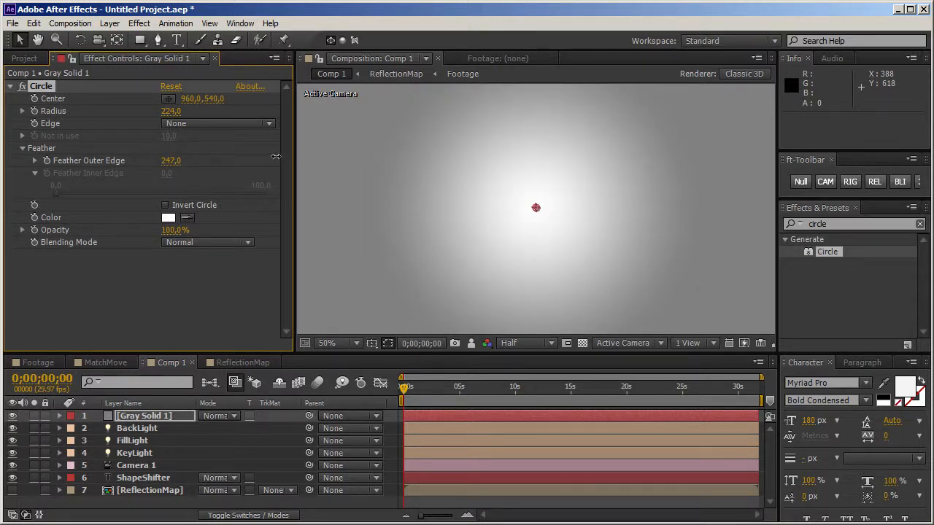
Step: Pre-compose the gray solid as DisplaceMap, moving all attributes into the new composition
left_click(166, 417)
key("ctrl+shift+c")
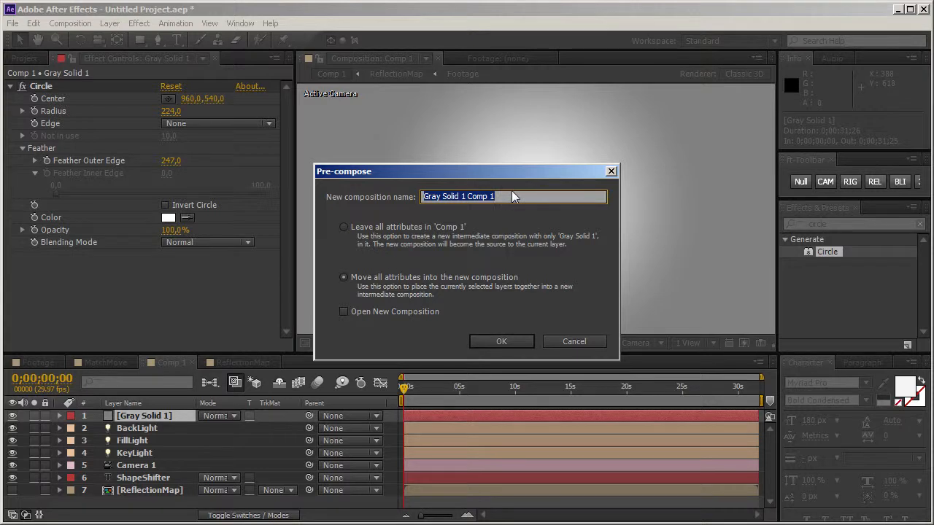
type("Displace")
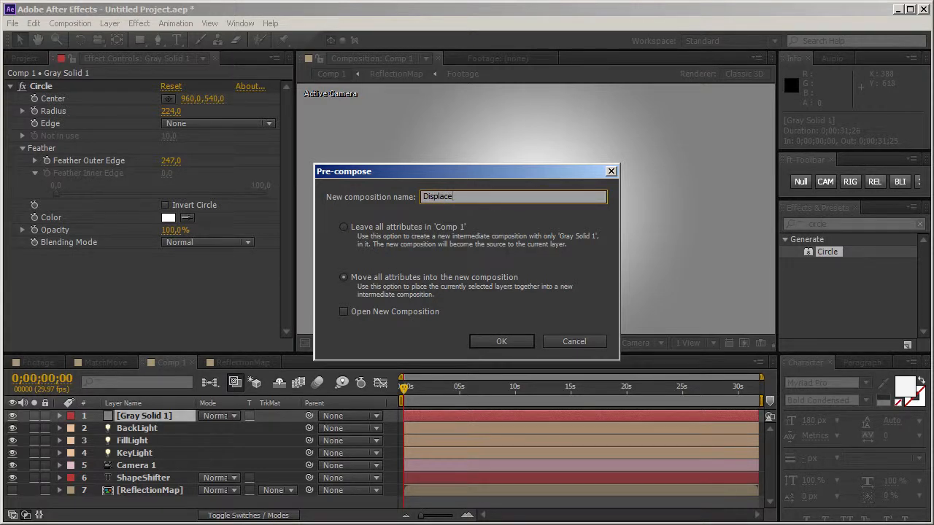
type("Map")
key("Return")
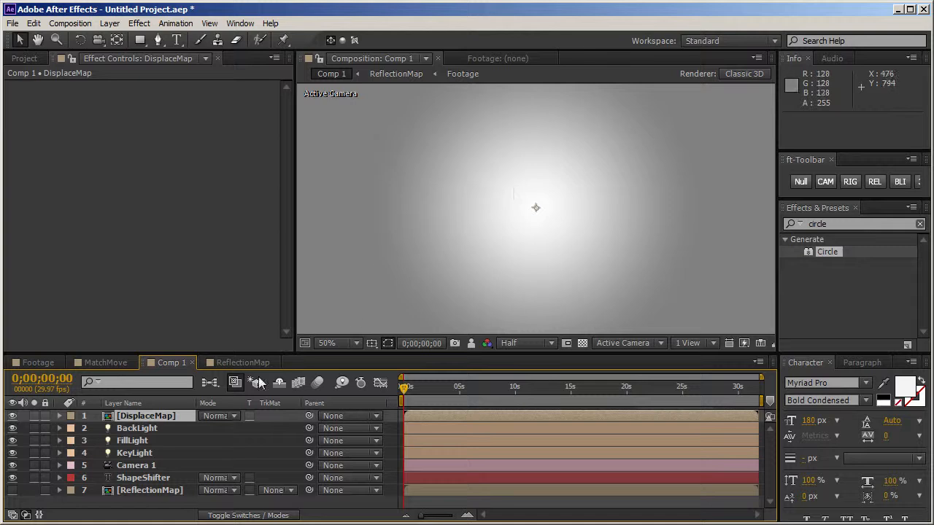
Step: Hide DisplaceMap beneath the ReflectionMap layer and assign it as the ShapeShifter effect's Displace Layer
left_click(13, 416)
left_click_drag(113, 429, 141, 501)
left_click(140, 467)
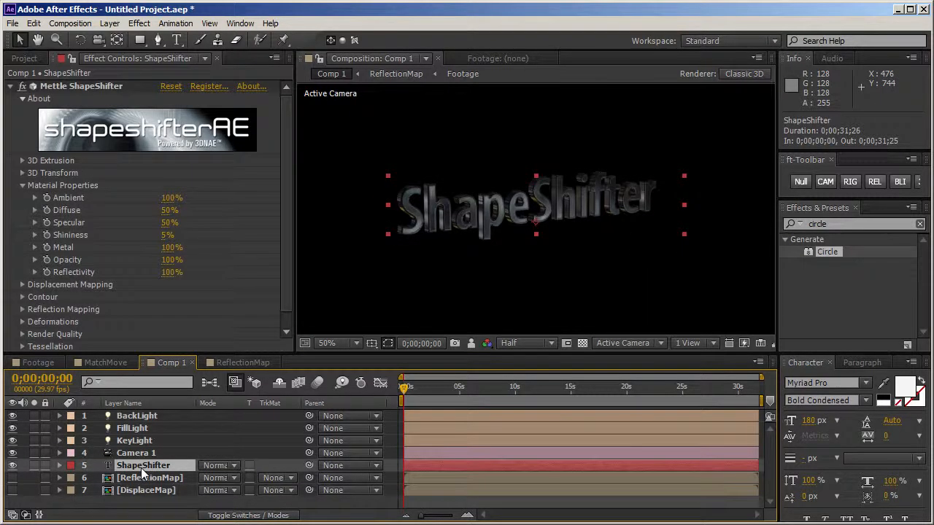
left_click(23, 288)
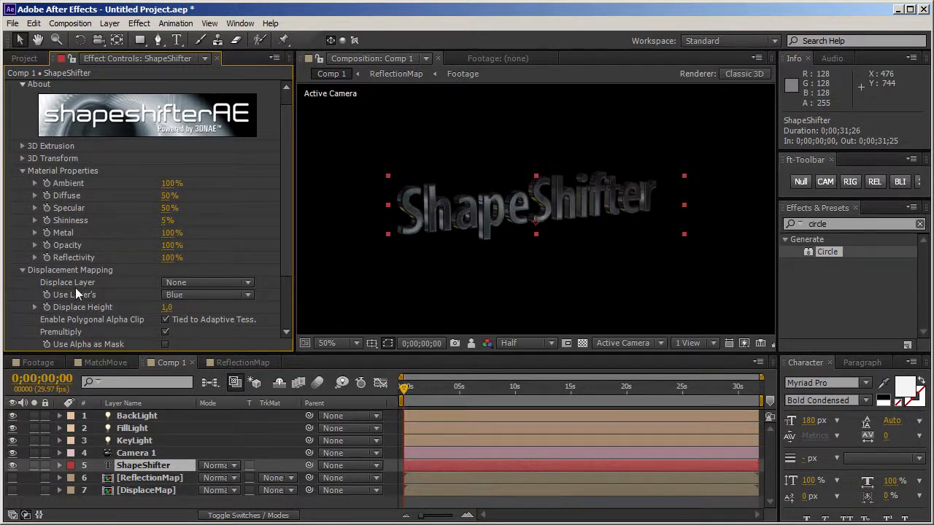
left_click(180, 285)
left_click(201, 342)
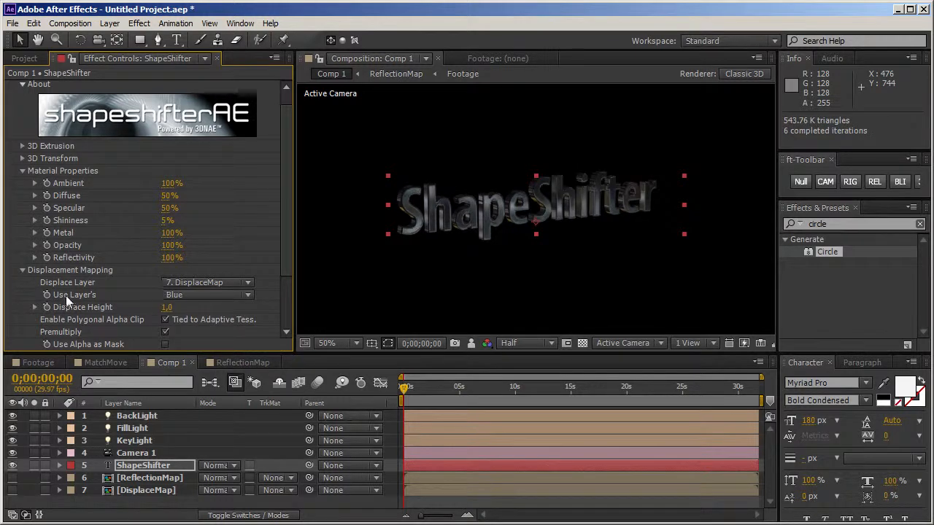
Step: Base the ShapeShifter displacement on RGB(Luma) and set the Displace Height to 121
left_click(191, 296)
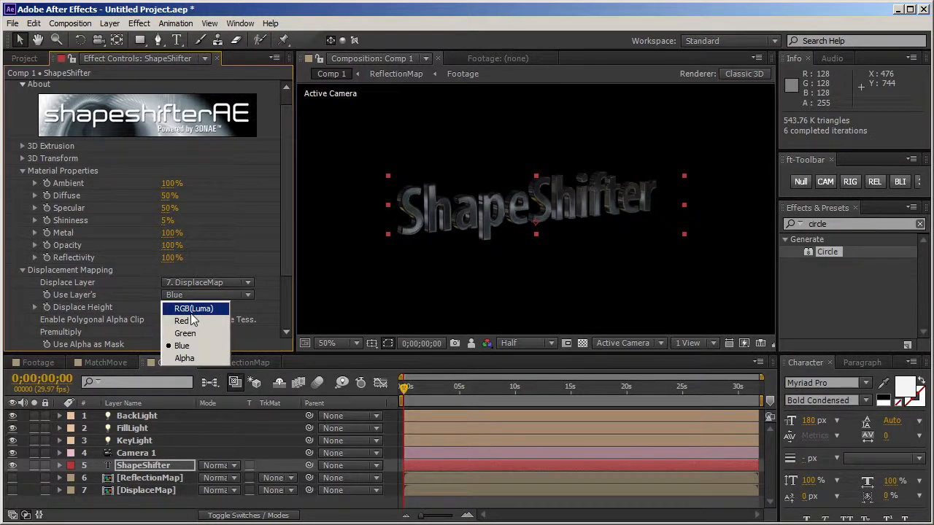
left_click(192, 310)
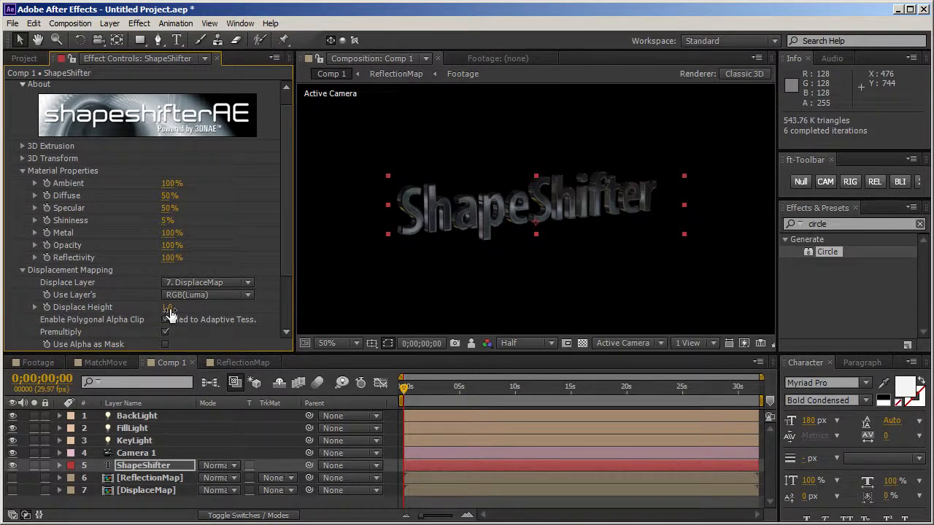
left_click_drag(168, 307, 180, 312)
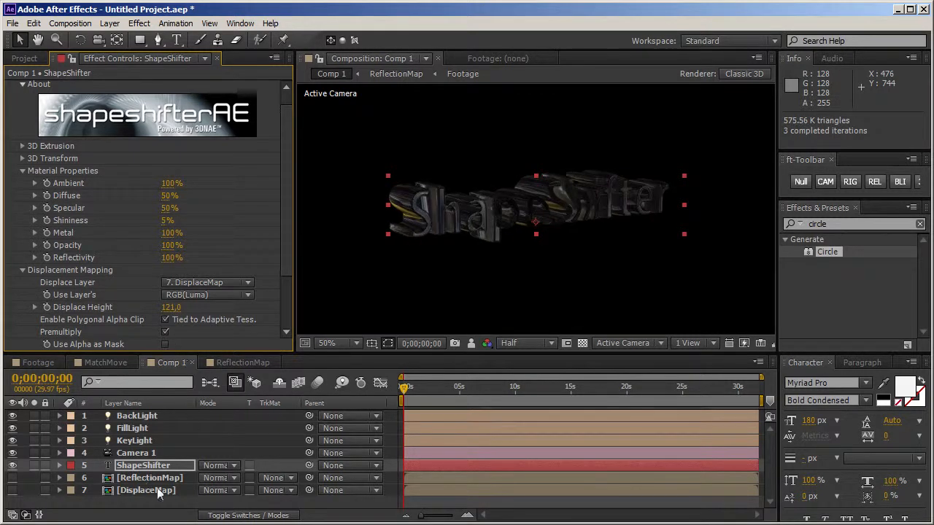
Step: Orbit the camera around the ShapeShifter text to examine the displaced geometry from other angles
key("c")
left_click_drag(580, 263, 683, 276)
left_click_drag(532, 255, 565, 257)
Step: Delete the Comp 1 and DisplaceMap compositions from the project
left_click(24, 59)
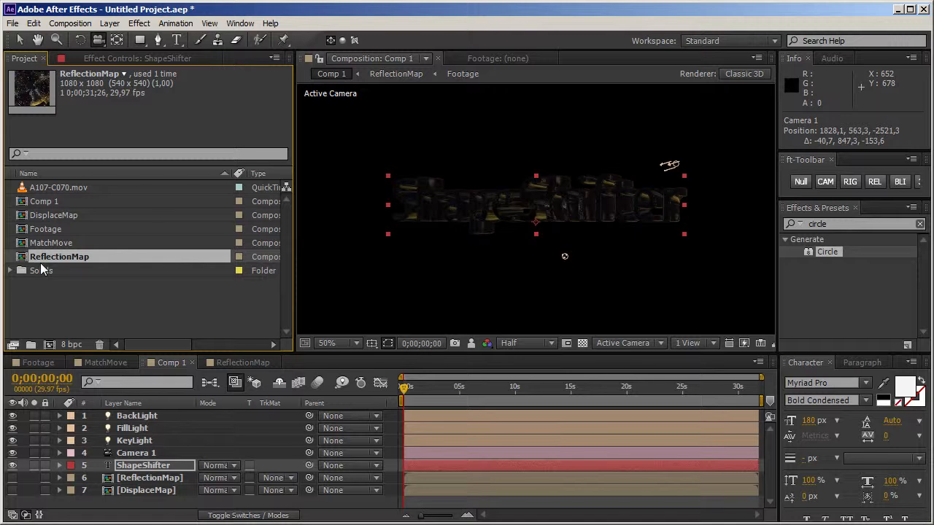
left_click(45, 202)
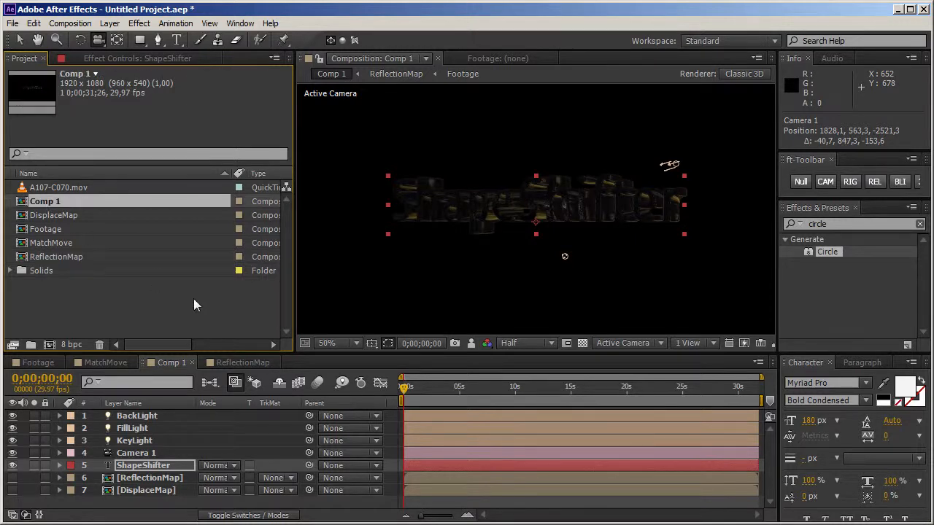
left_click(70, 214, "ctrl")
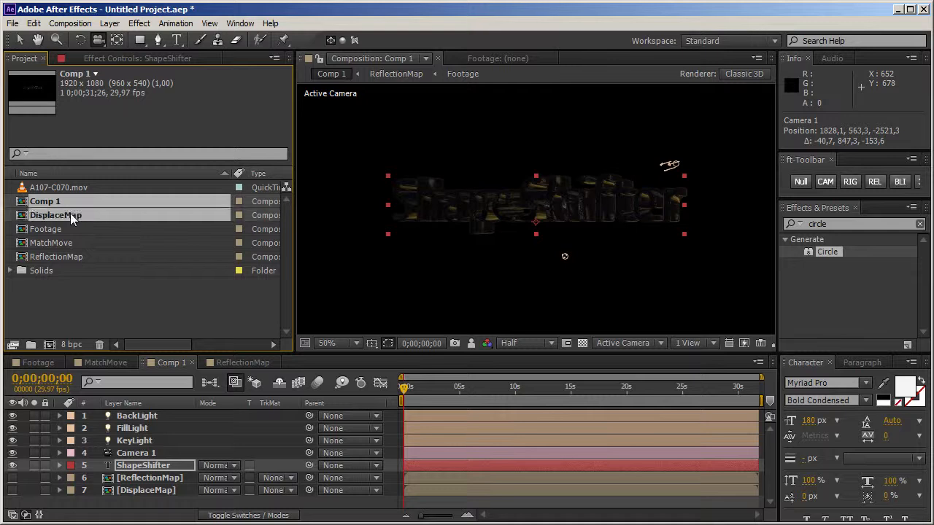
left_click(73, 259, "ctrl")
left_click(60, 258, "ctrl")
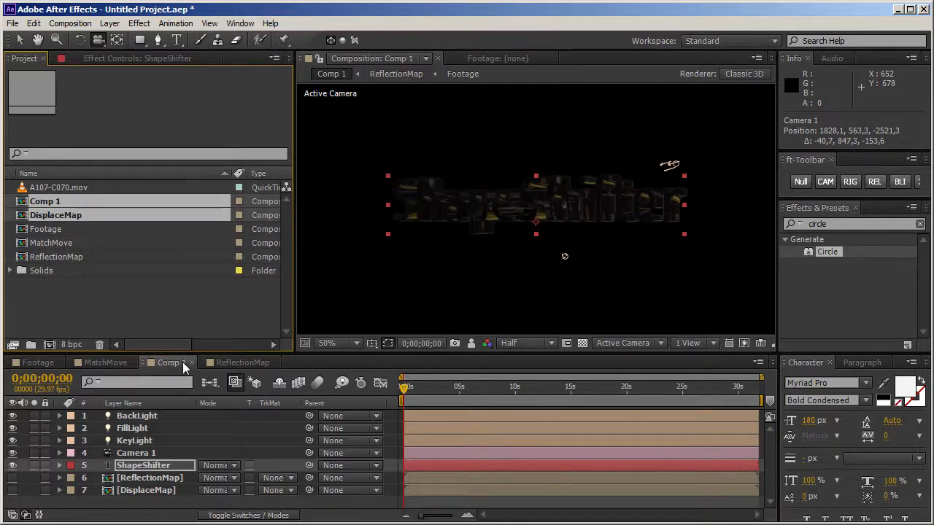
key("Delete")
key("Return")
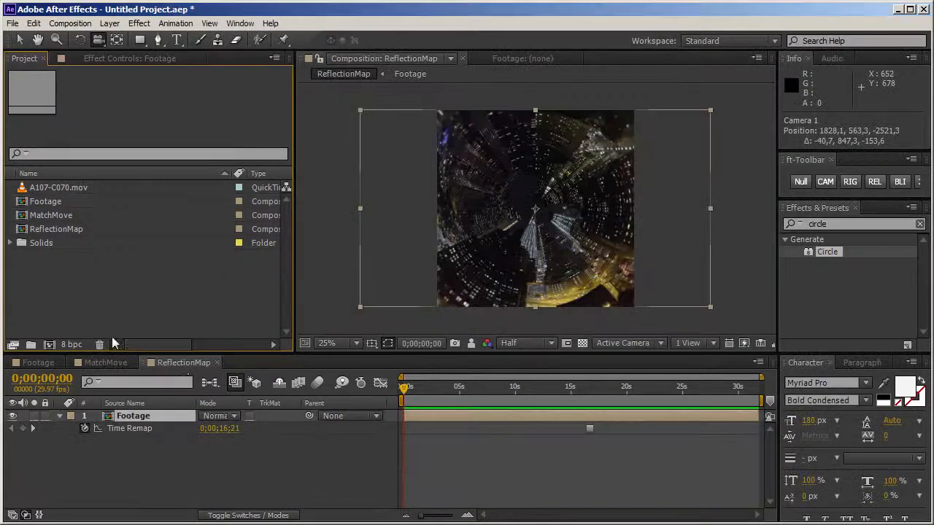
Step: Delete the Solids folder and its contents from the project
left_click(40, 245)
key("Delete")
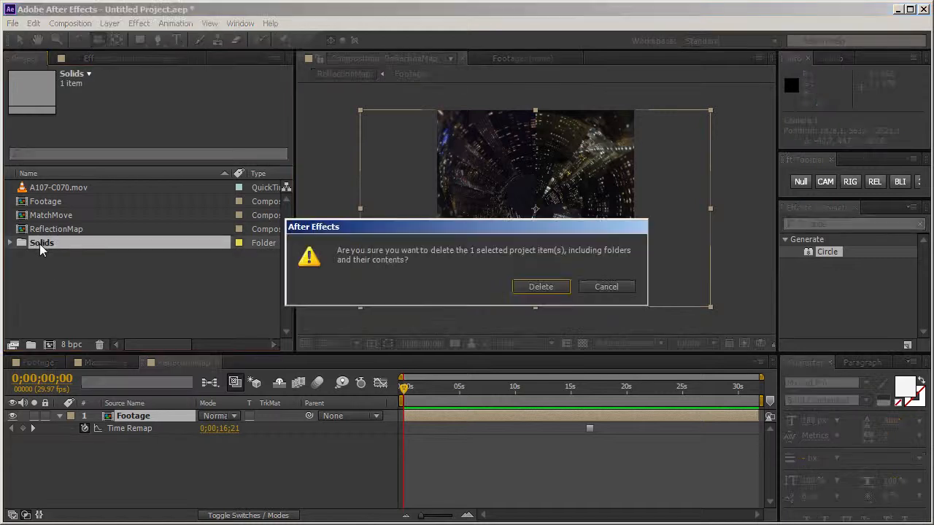
key("Return")
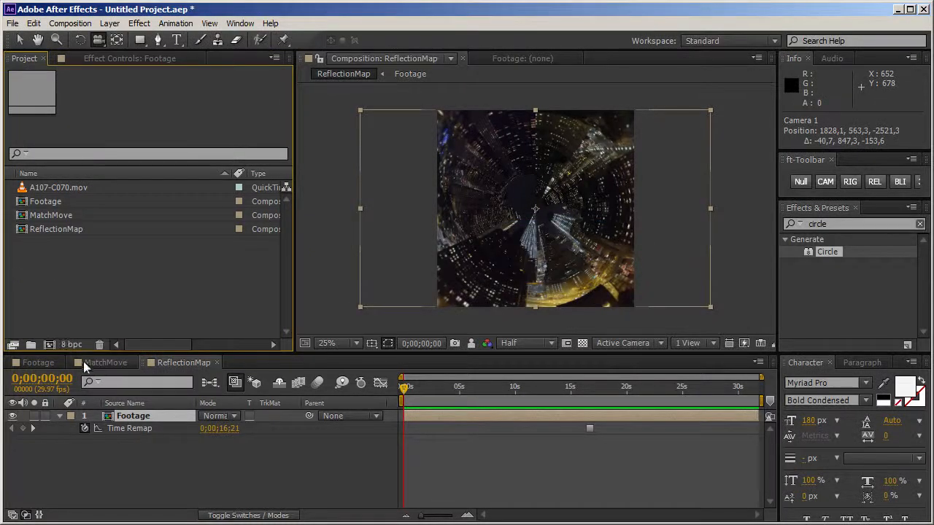
Step: Start the 3D Camera Tracker analysis on the Footage layer in the MatchMove composition
left_click(91, 363)
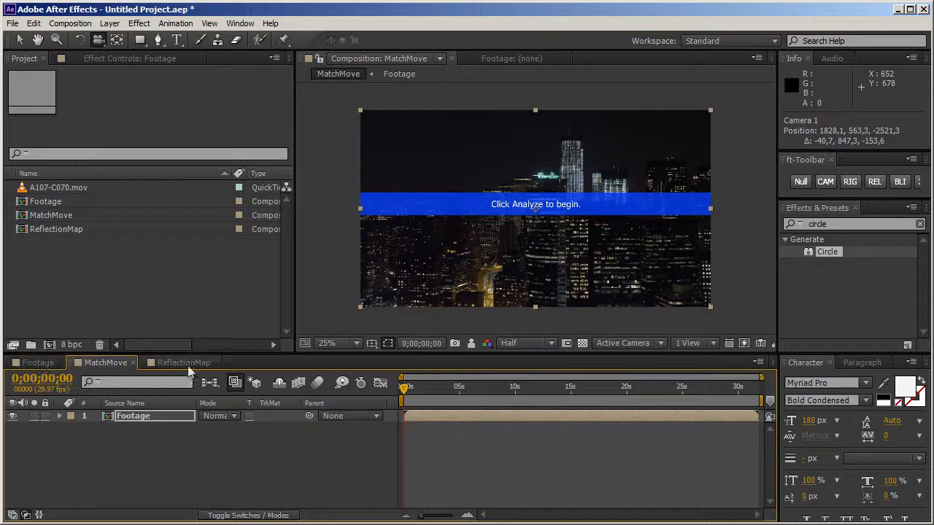
left_click(126, 404)
left_click(127, 419)
left_click(140, 57)
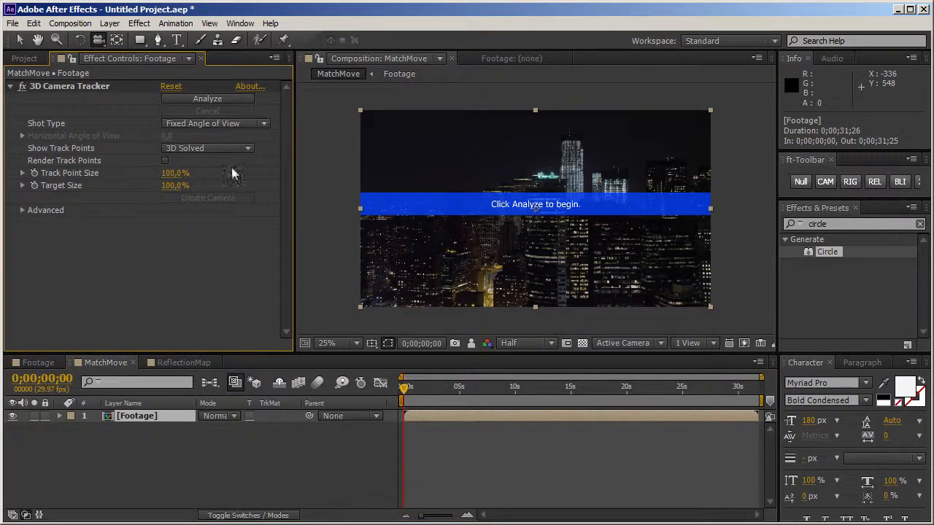
left_click(212, 102)
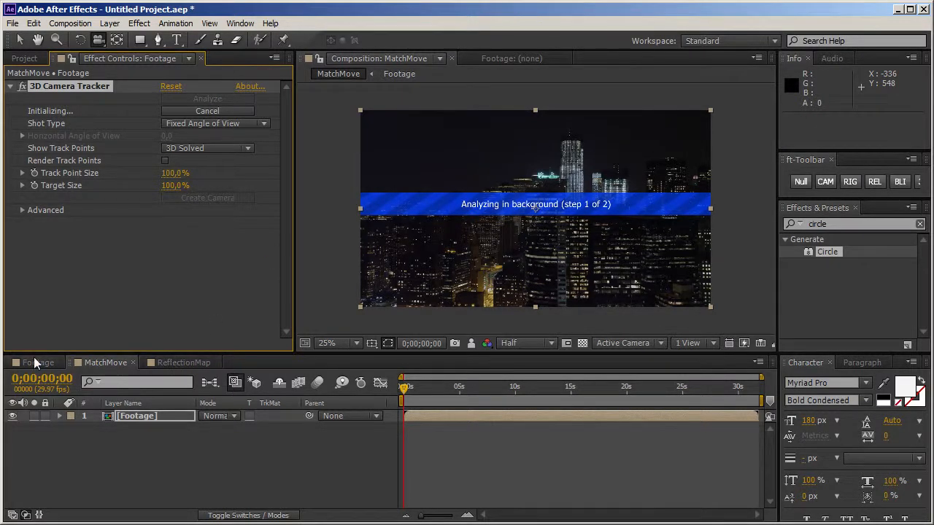
Step: Import Design.aep into the project and open its MasterComp composition
left_click(26, 60)
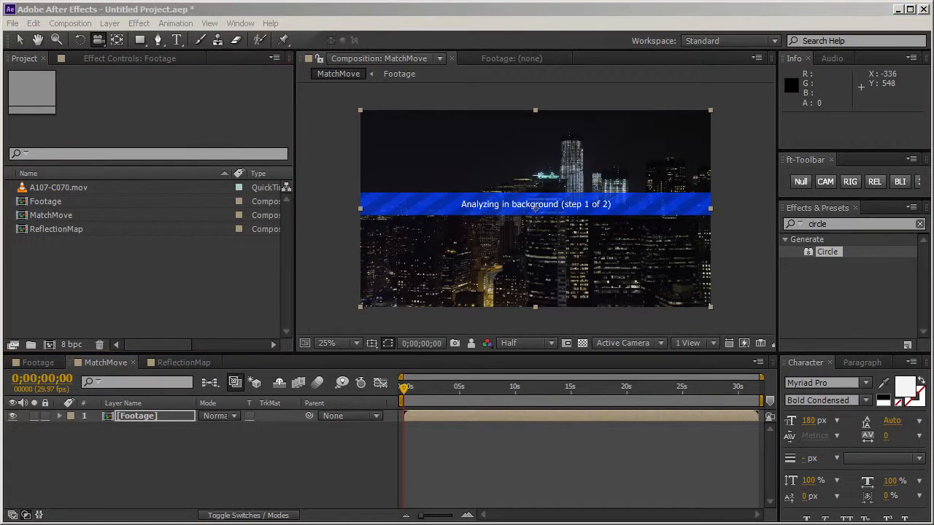
left_click_drag(0, 321, 149, 317)
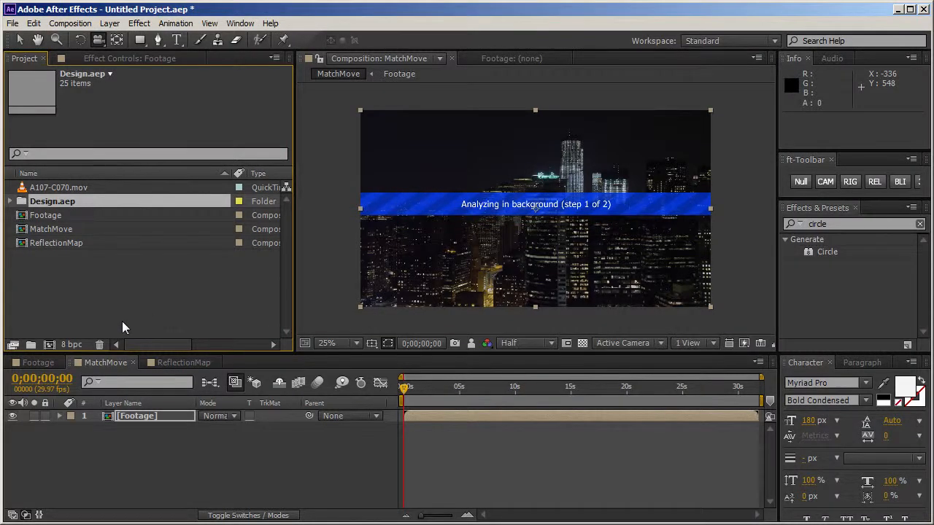
left_click(10, 202)
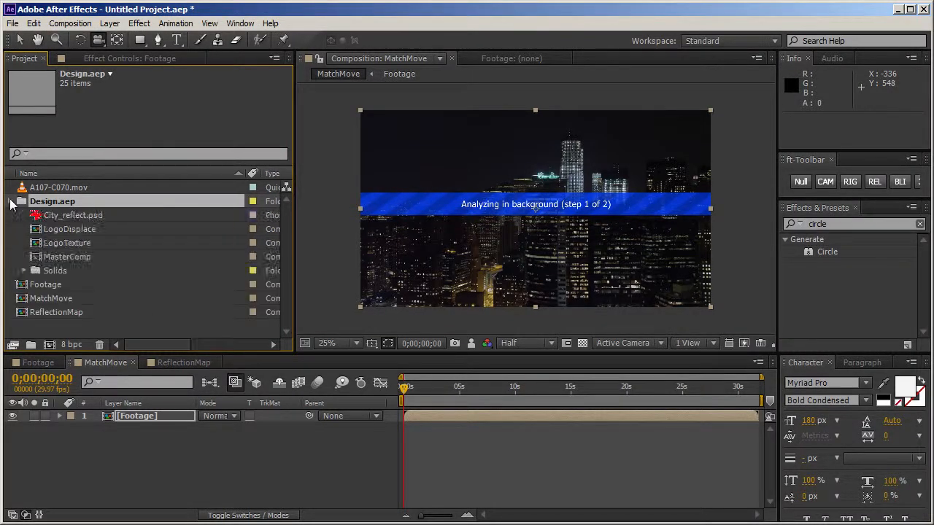
double_click(37, 259)
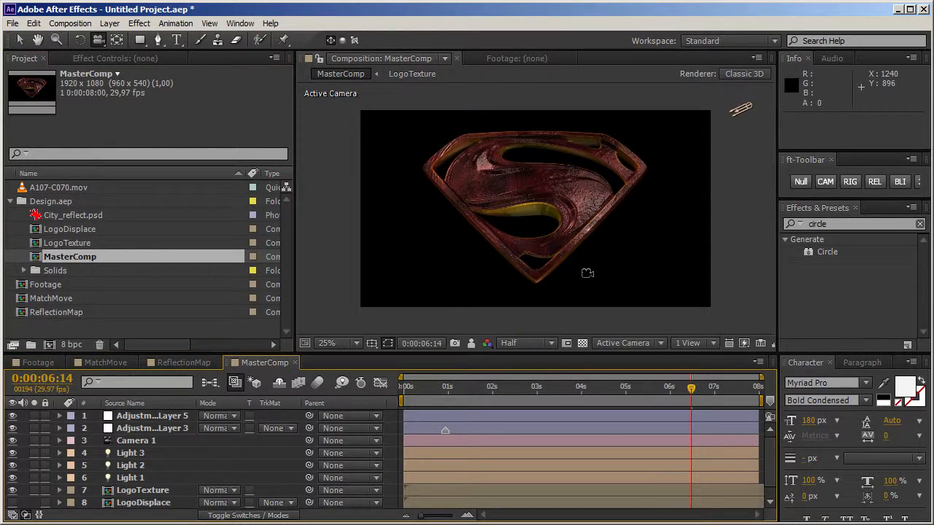
Step: Orbit the MasterComp camera around the 3D logo to examine its texture, displacement and lighting
left_click_drag(587, 273, 600, 269)
left_click_drag(466, 175, 547, 209)
mouse_move(569, 245)
left_mouse_down()
mouse_move(573, 259)
mouse_move(563, 235)
left_mouse_up()
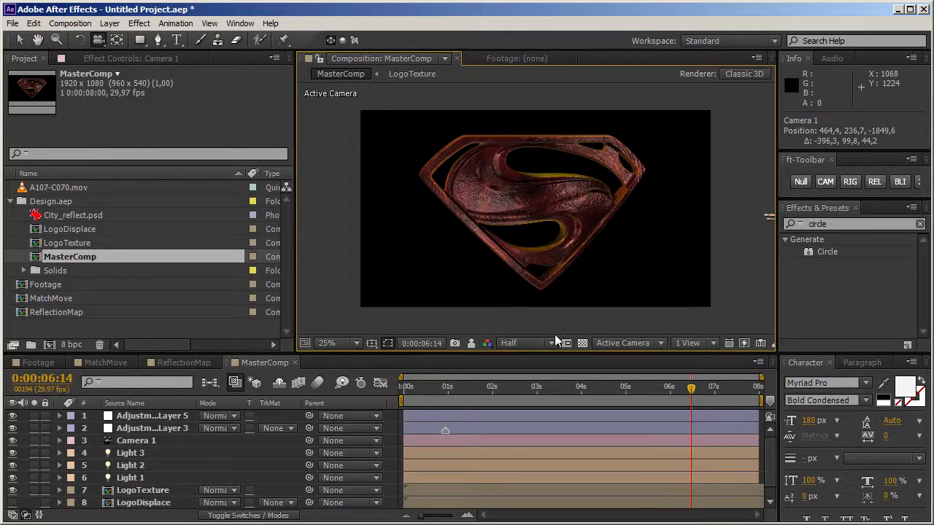
Step: Open the LogoTexture composition at its first frame and hide every layer above Stroke Layer
left_click(36, 244)
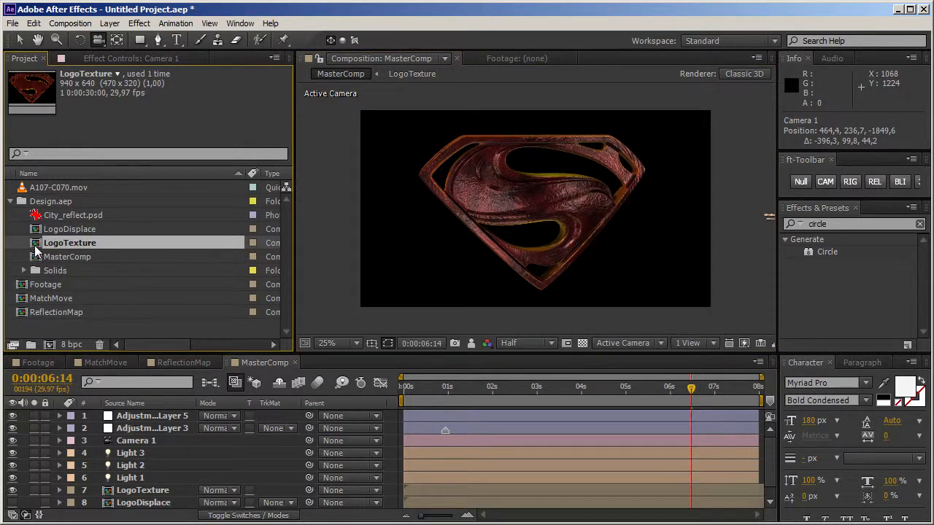
double_click(36, 245)
left_click_drag(620, 390, 576, 392)
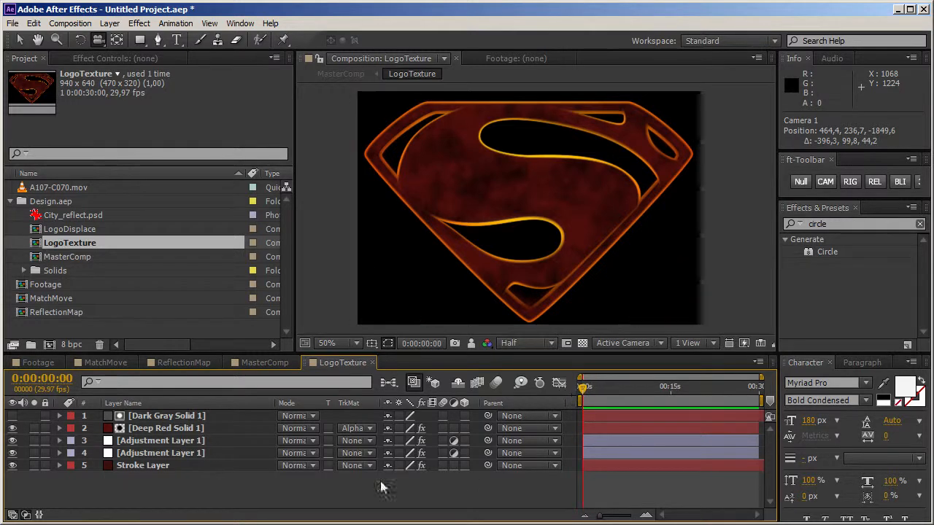
left_click_drag(12, 454, 11, 429)
Step: Inspect the mask paths and mask modes of Stroke Layer
left_click(152, 467)
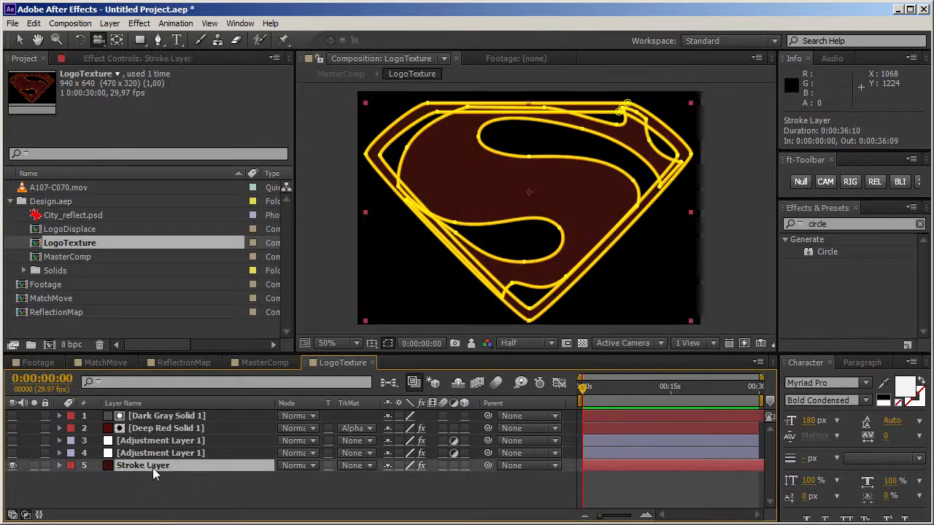
left_click(191, 488)
left_click(158, 465)
left_click(59, 466)
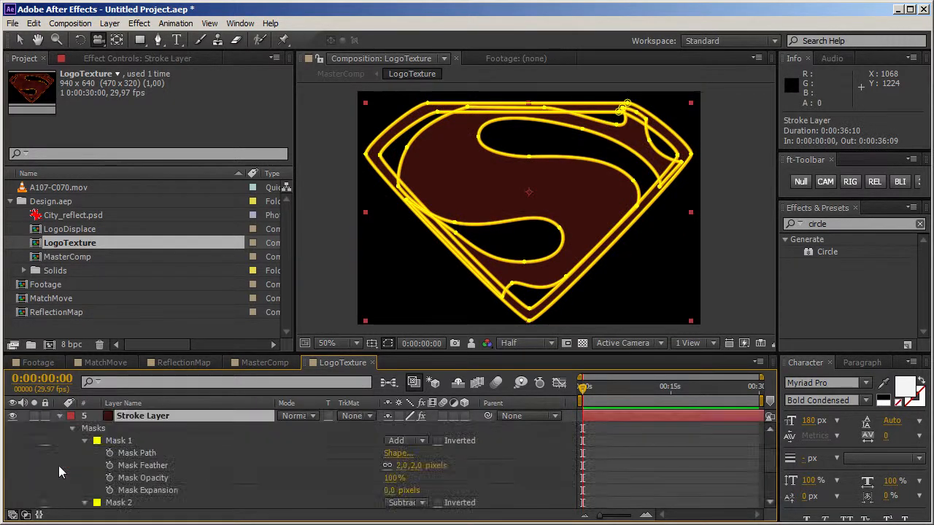
left_click(83, 441)
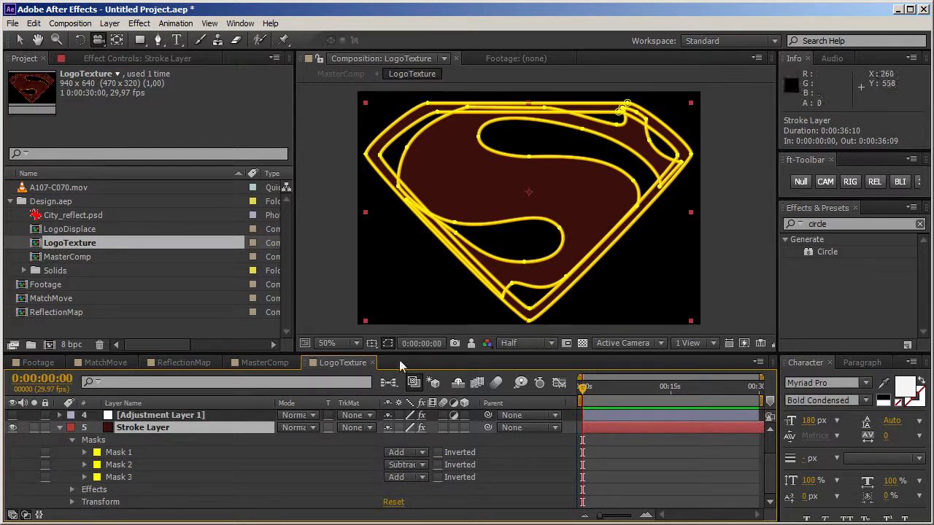
left_click(59, 428)
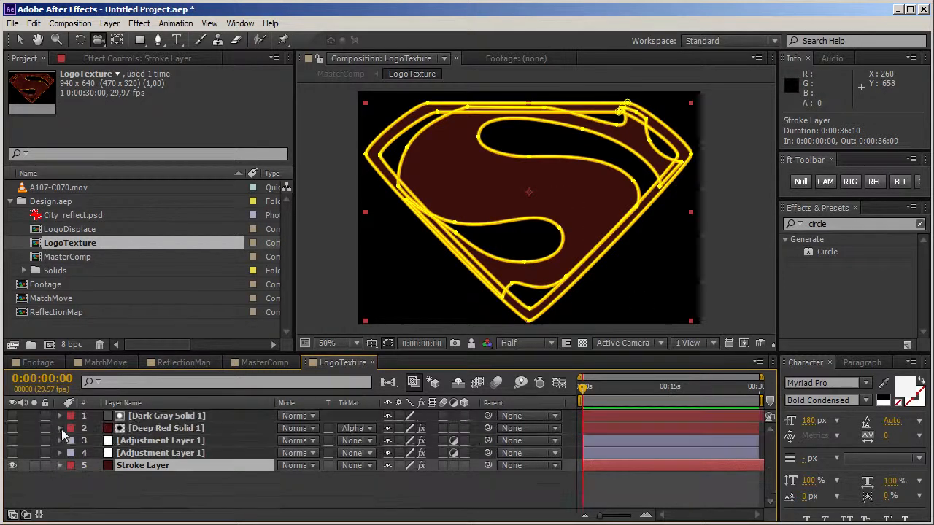
Step: Compare Stroke Layer with its Stroke effect disabled and enabled
left_click(124, 61)
left_click(22, 87)
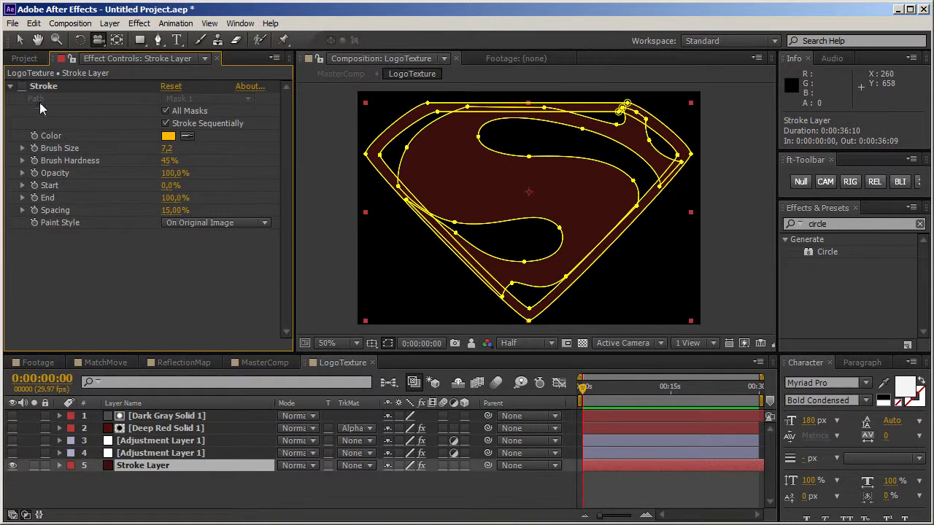
left_click(726, 313)
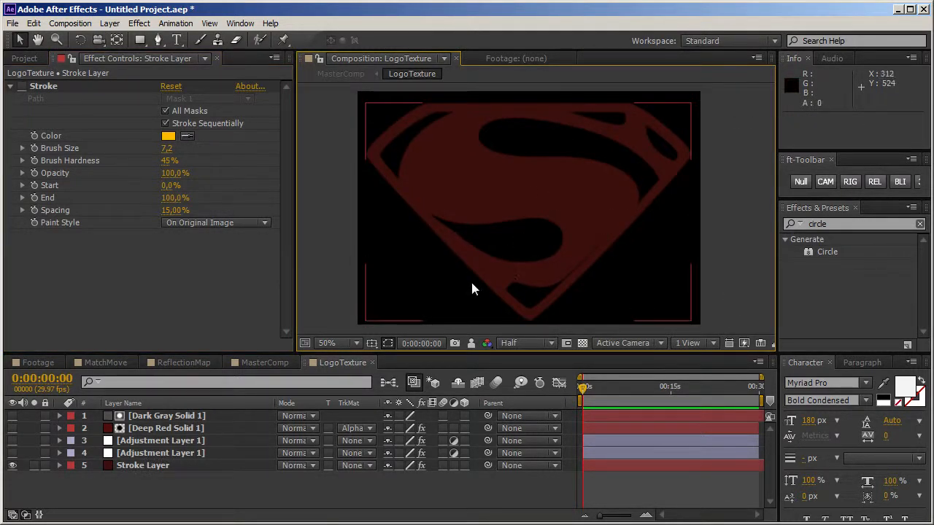
left_click(20, 86)
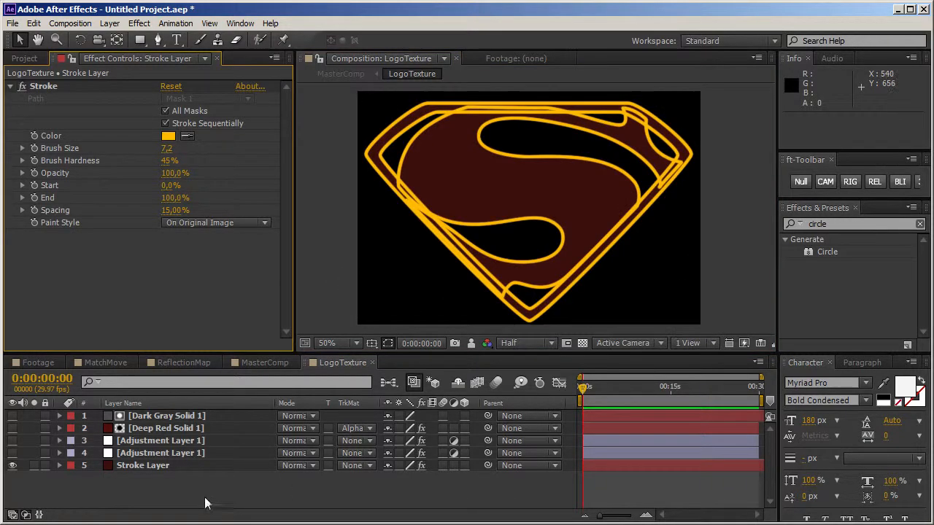
Step: Show both adjustment layers and Deep Red Solid 1 again one by one, checking their Levels and Turbulent Noise effects
left_click(198, 453)
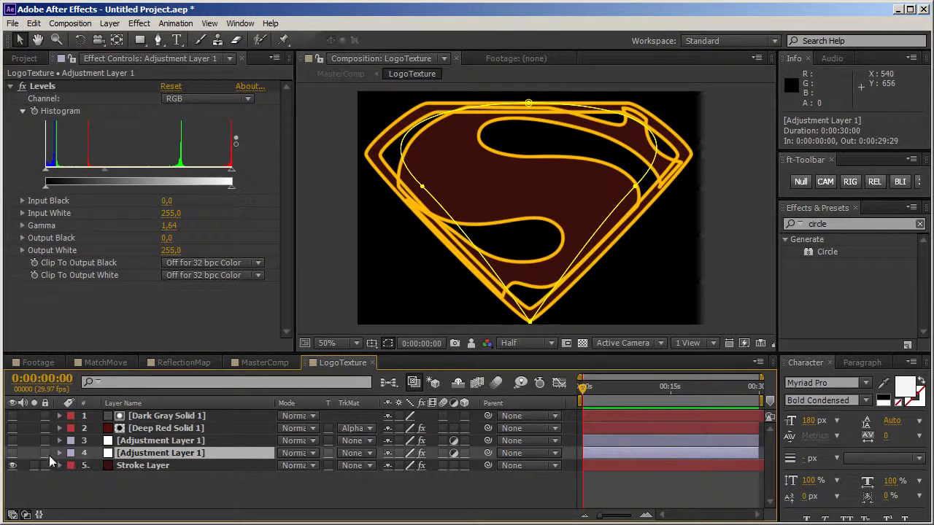
left_click(12, 453)
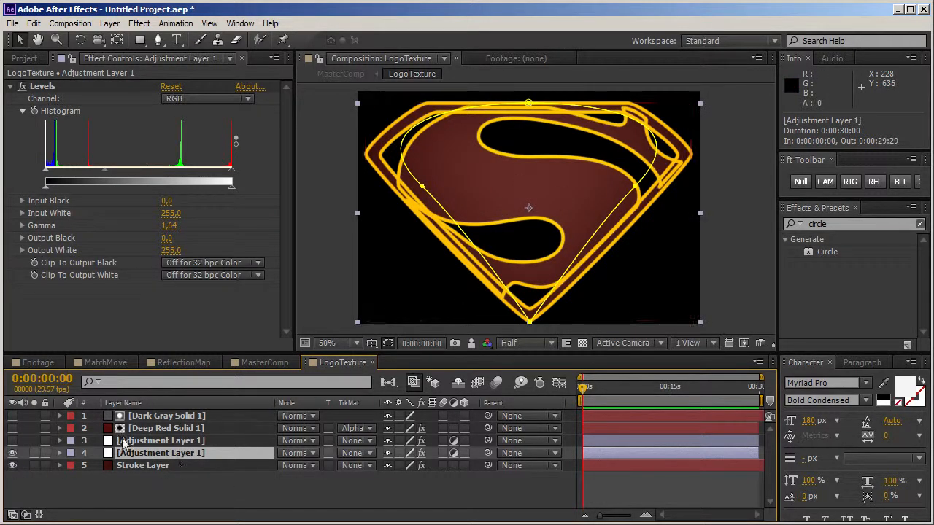
left_click(78, 442)
left_click(13, 441)
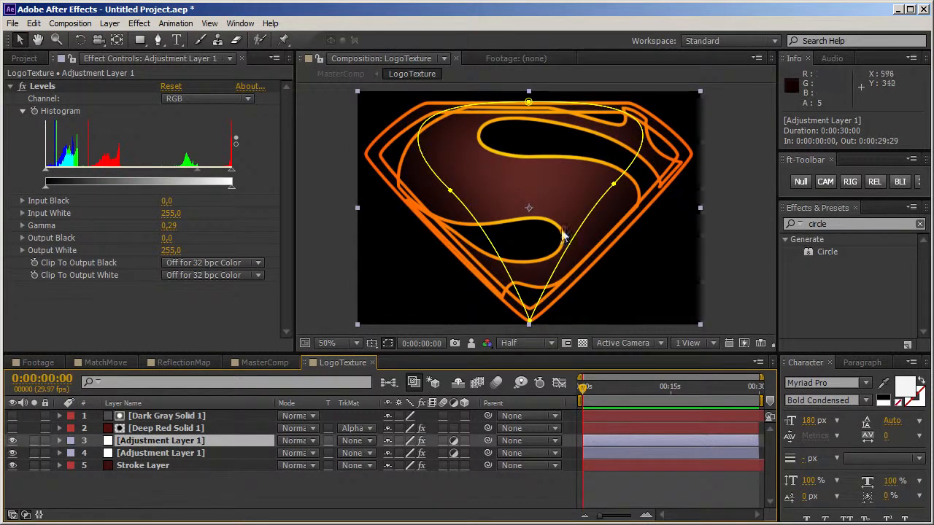
left_click(737, 230)
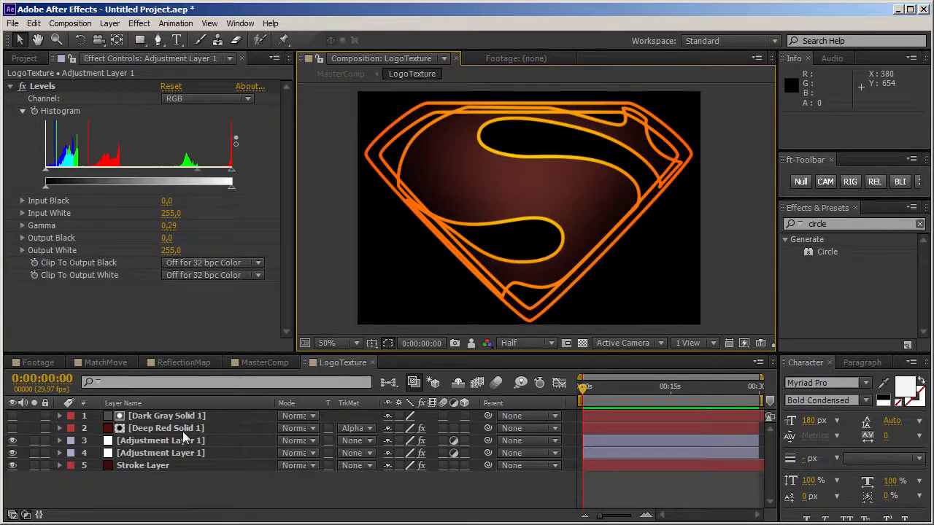
left_click(160, 428)
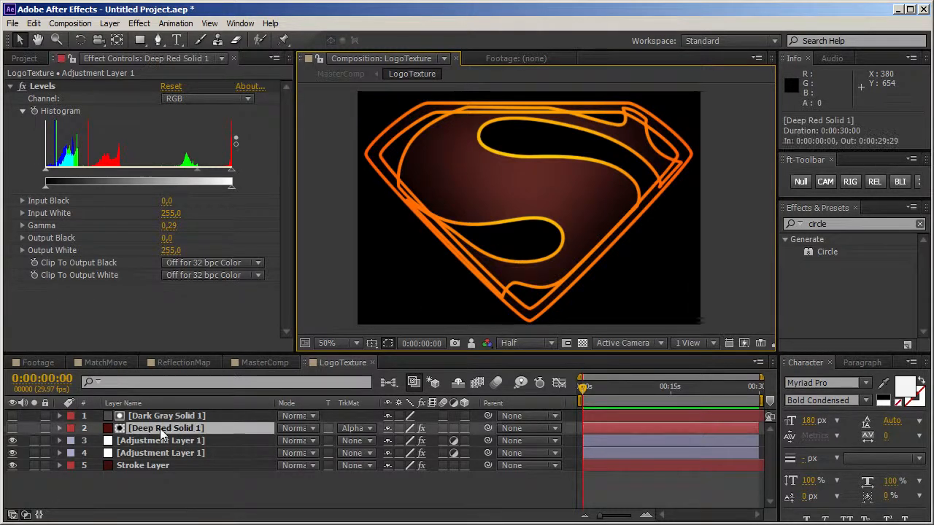
left_click(12, 429)
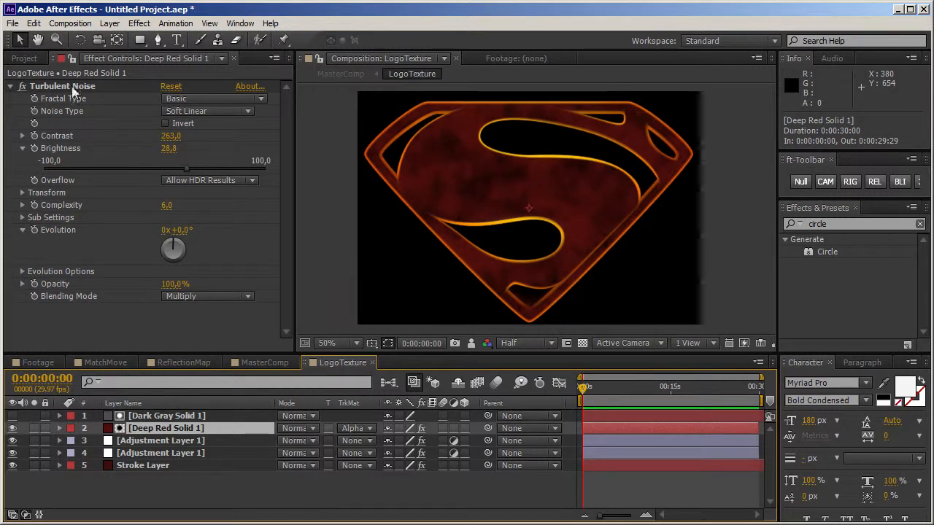
Step: Try the Overlay and Soft Light blending modes on Deep Red Solid 1, and return it to Normal
left_click(296, 429)
left_click(349, 377)
left_click(304, 430)
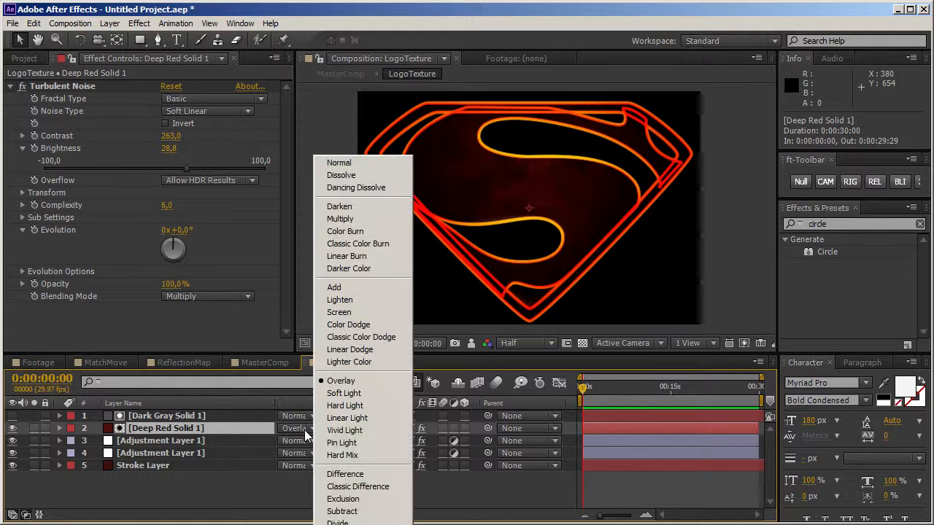
left_click(344, 398)
left_click(305, 428)
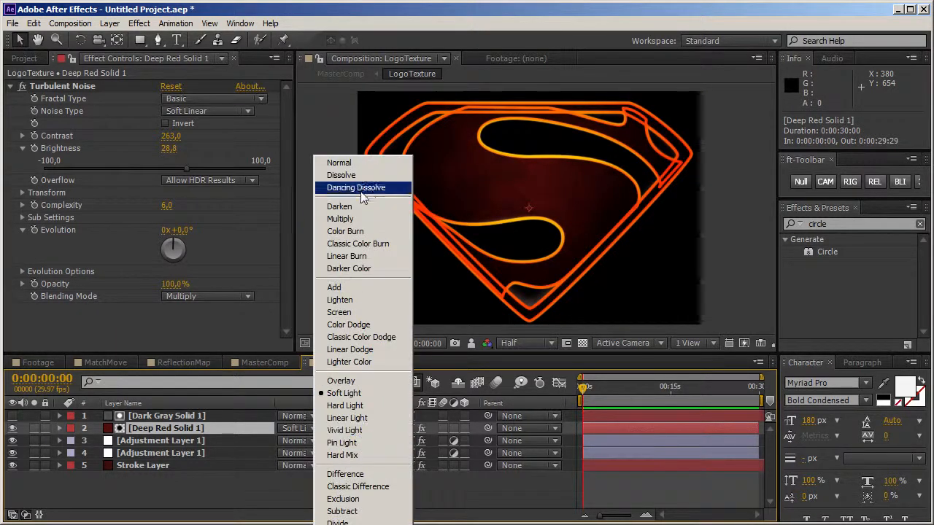
left_click(350, 162)
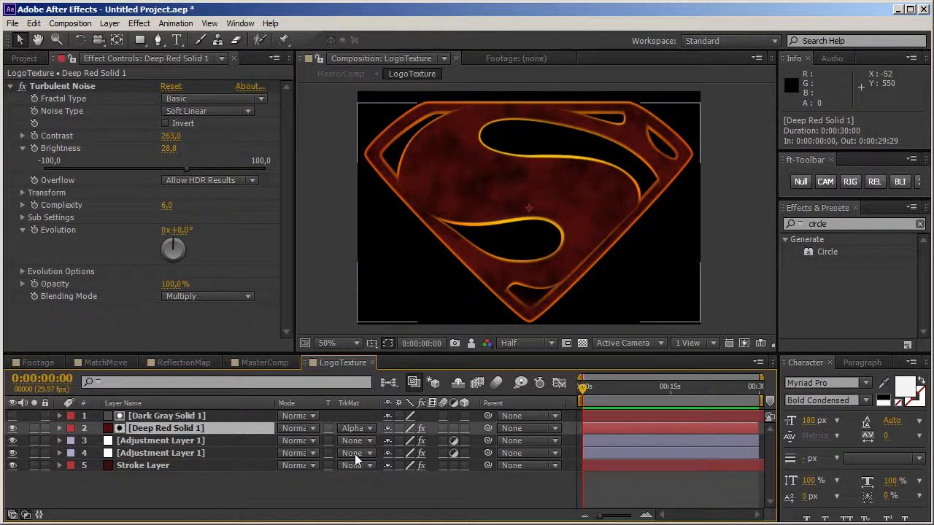
Step: Examine the masks of Dark Gray Solid 1, the alpha matte for Deep Red Solid 1
left_click(196, 415)
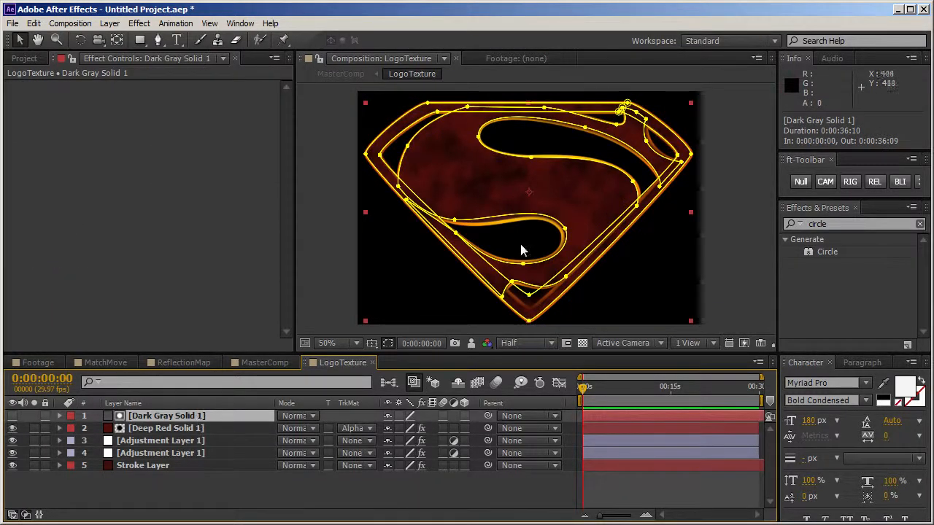
left_click(165, 427)
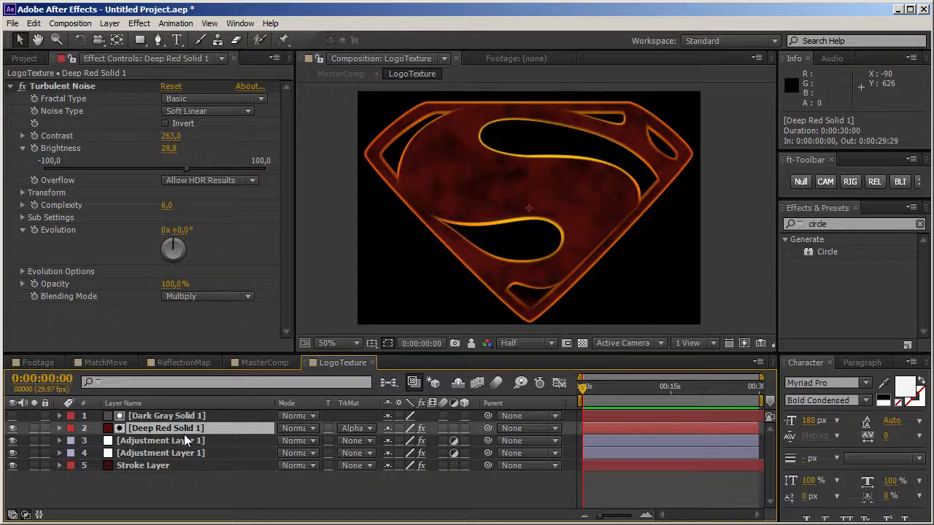
Step: View the textured logo in MasterComp at 0:00:07:07 and orbit the camera to see it from another angle
left_click(254, 362)
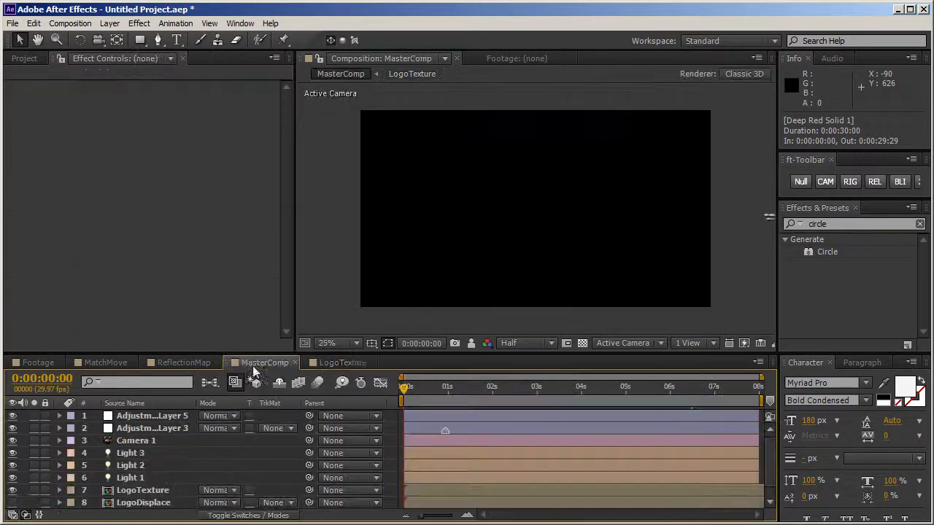
left_click(724, 396)
key("c")
left_click_drag(547, 244, 581, 246)
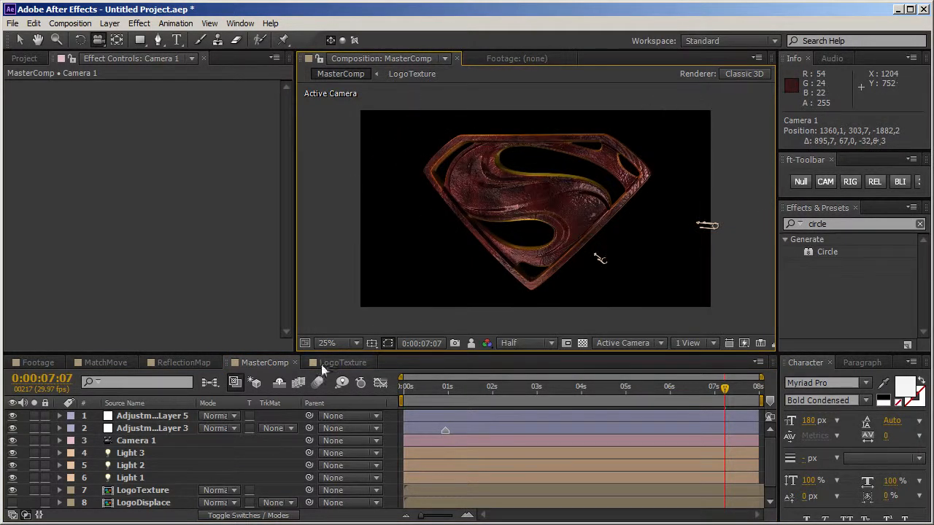
Step: Open the LogoDisplace composition and compare it with the Lighten and Outline layers hidden and shown
left_click(337, 362)
left_click(24, 58)
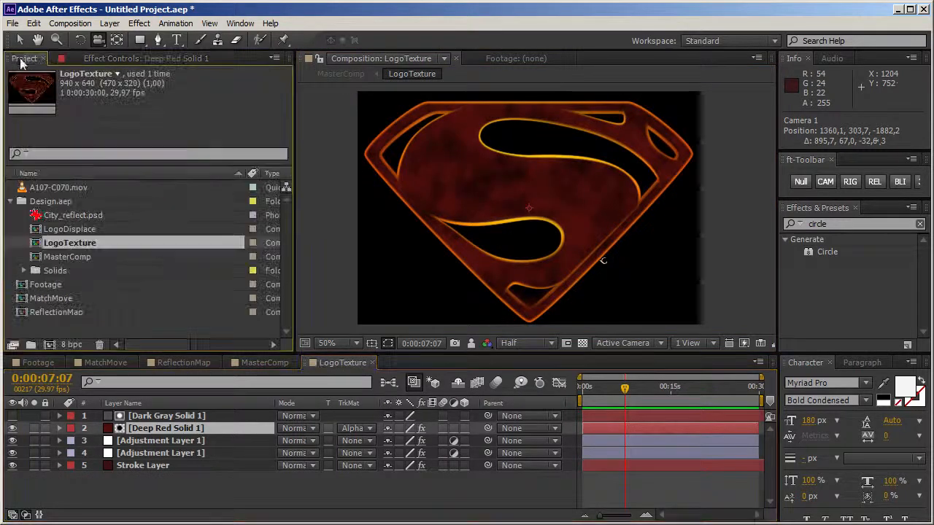
double_click(40, 231)
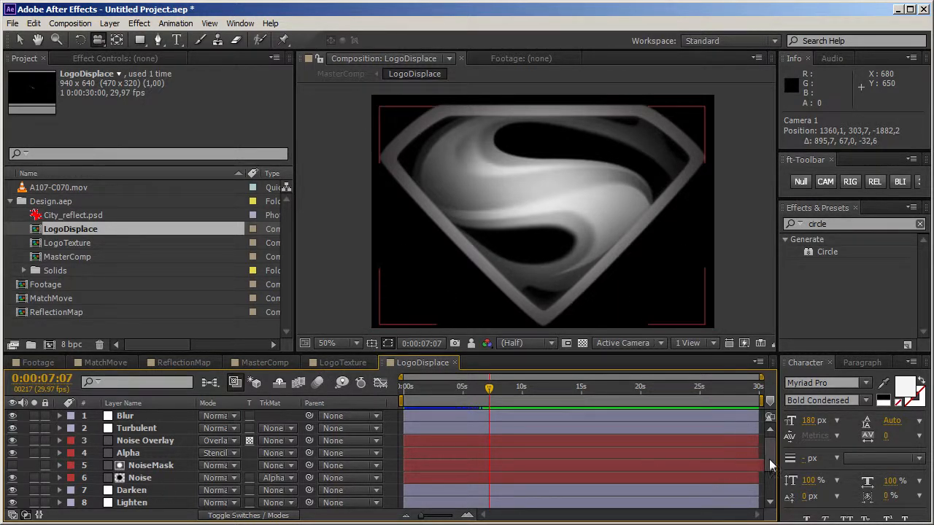
left_click_drag(766, 464, 761, 511)
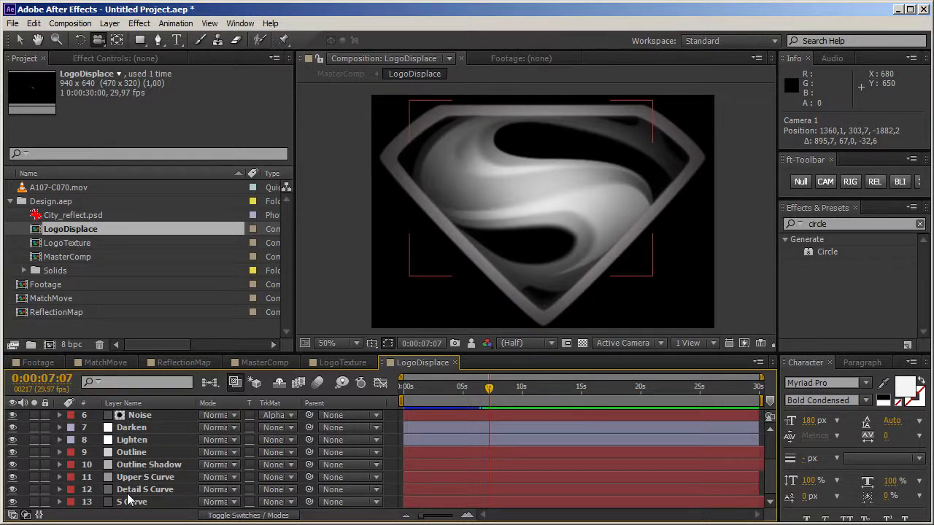
left_click(12, 440)
left_click(12, 440)
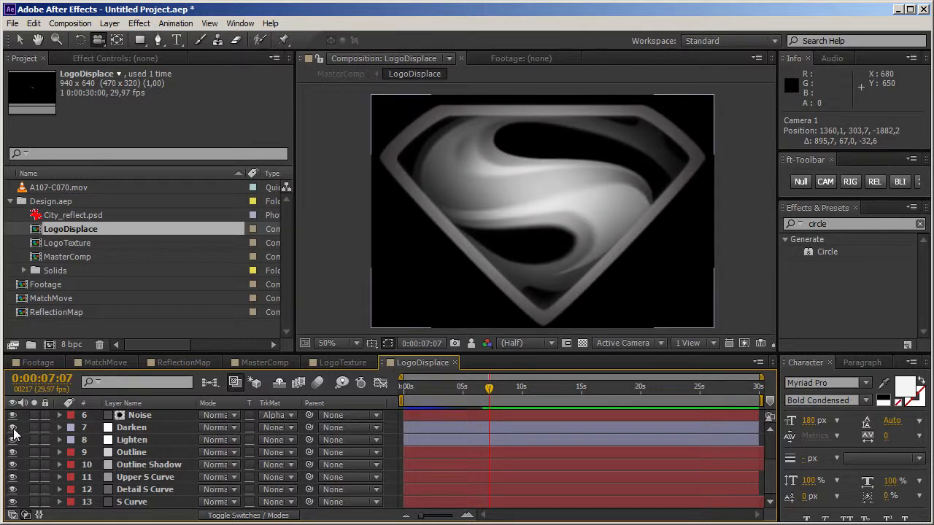
left_click(12, 452)
left_click(13, 452)
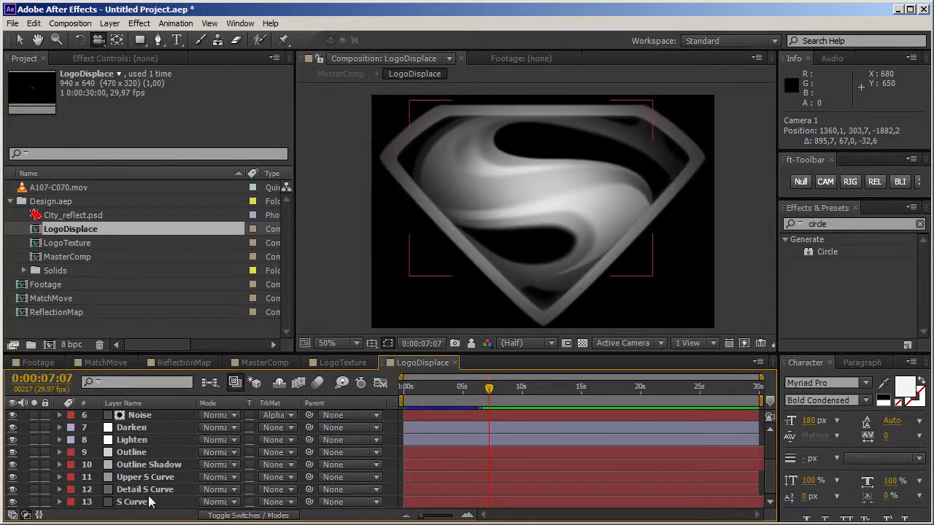
Step: Hide every layer in LogoDisplace except the S Curve layer
scroll(133, 502, "up", 3)
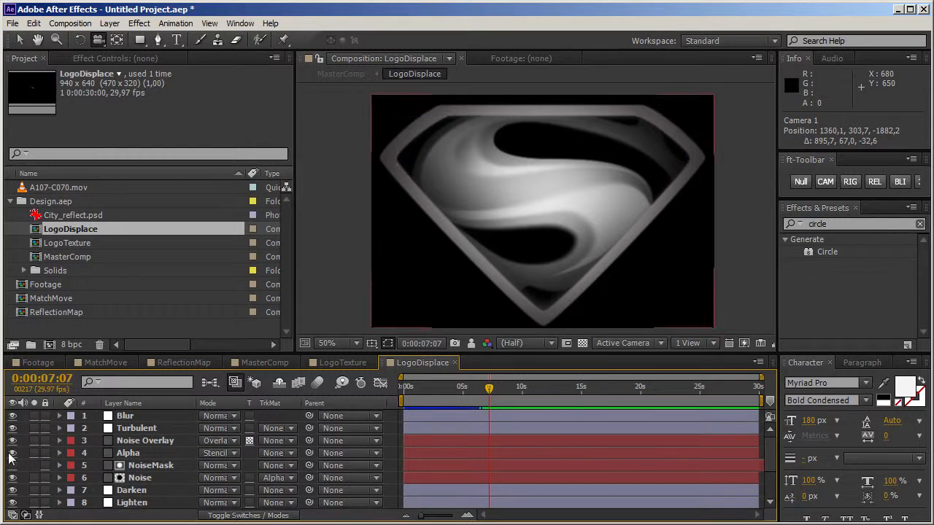
left_click_drag(12, 415, 35, 467)
scroll(34, 468, "down", 3)
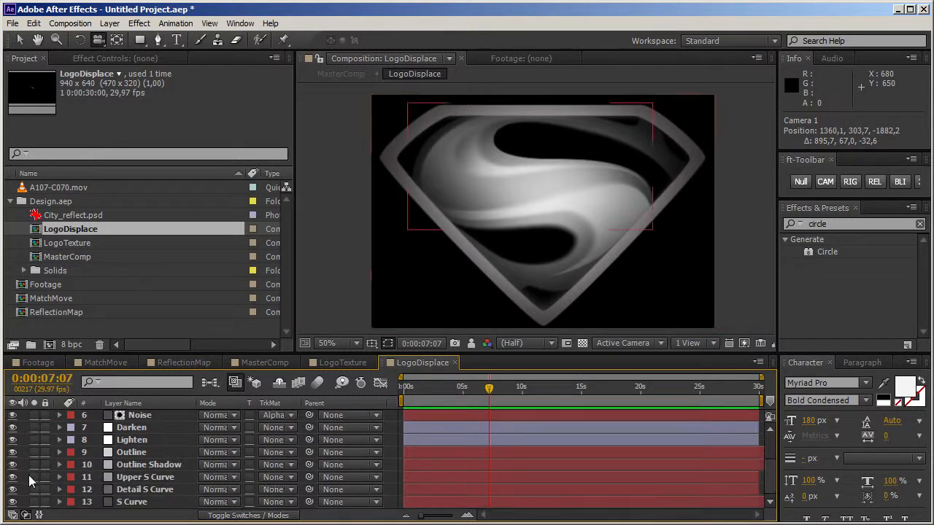
mouse_move(22, 384)
left_mouse_down()
mouse_move(19, 443)
mouse_move(22, 403)
left_mouse_up()
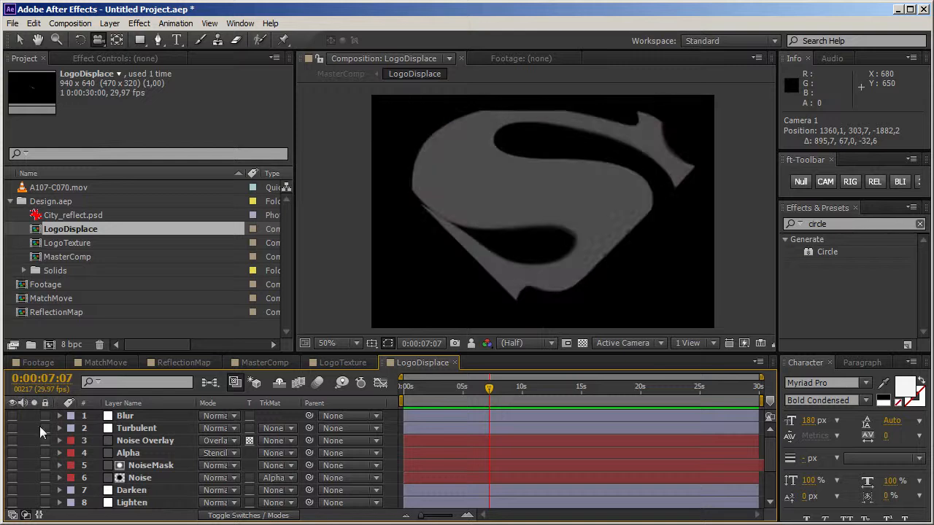
Step: Examine the S Curve layer's mask path and its variable feather points around the lower inner curve
scroll(87, 482, "down", 3)
left_click(138, 504)
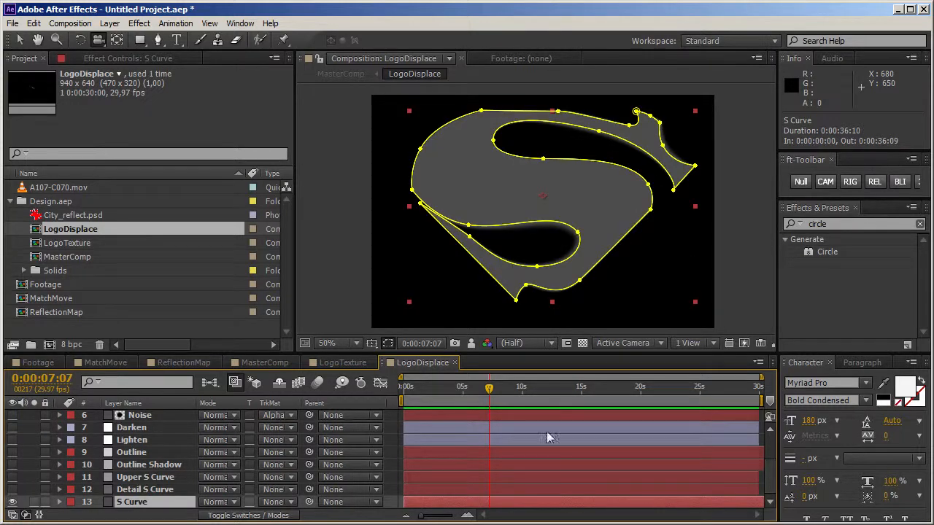
key("v")
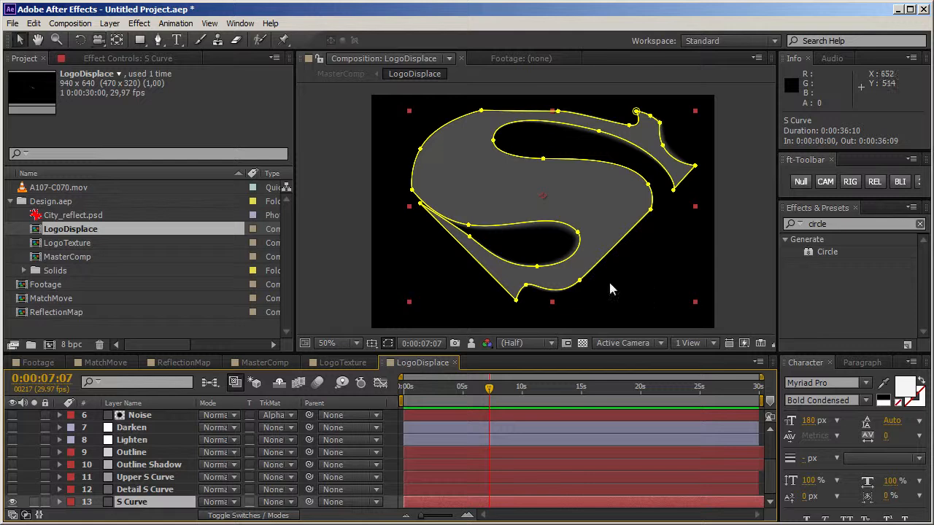
left_click(578, 234)
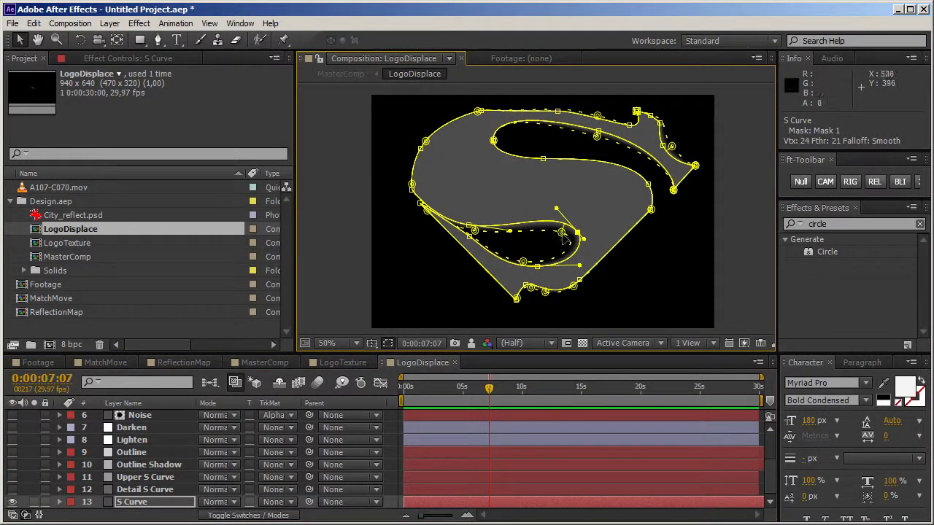
left_click(671, 286)
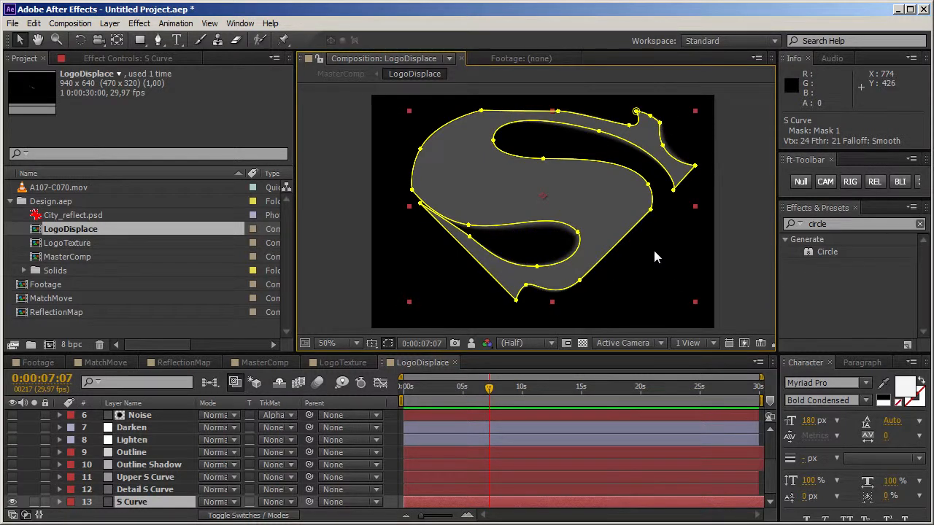
left_click(729, 267)
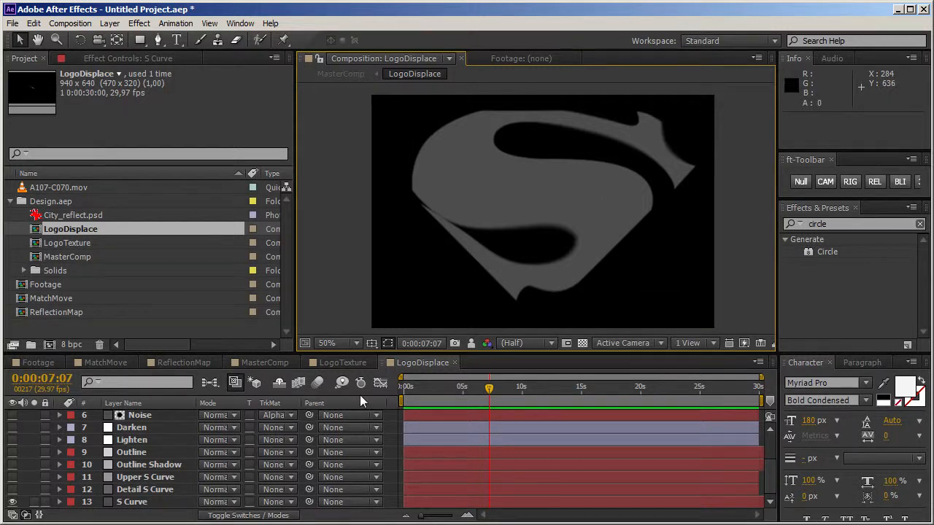
Step: Inspect the S Curve layer's mask, the available pen and mask feather tools, and the soft edge of the lower curve up close
left_click(132, 502)
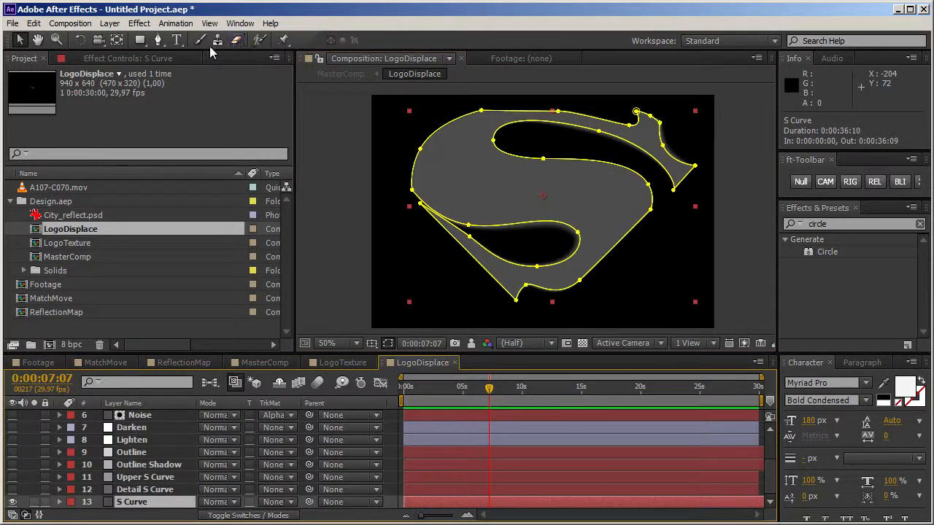
left_click(159, 41)
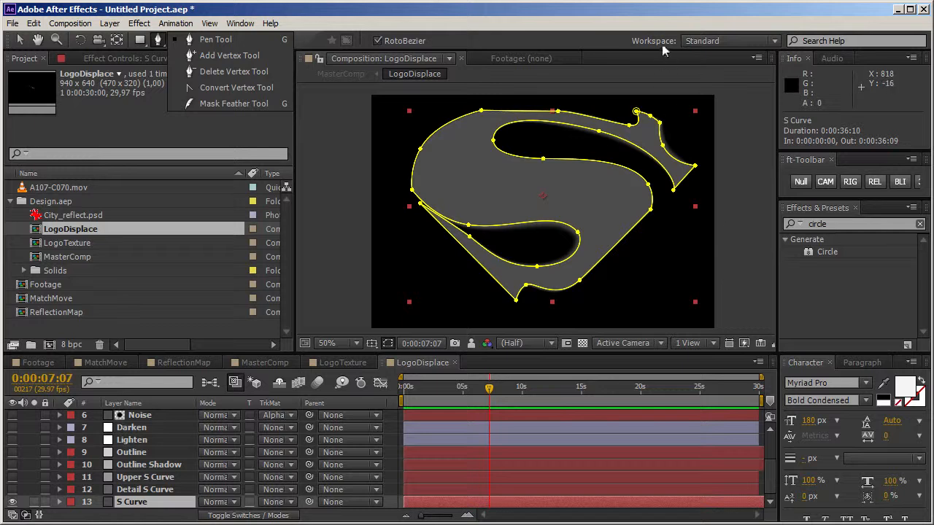
left_click(20, 40)
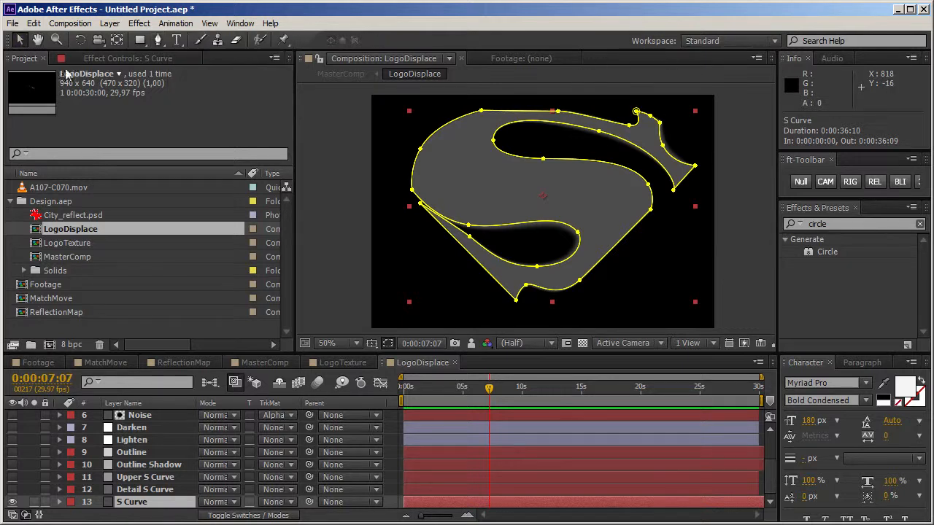
left_click(749, 302)
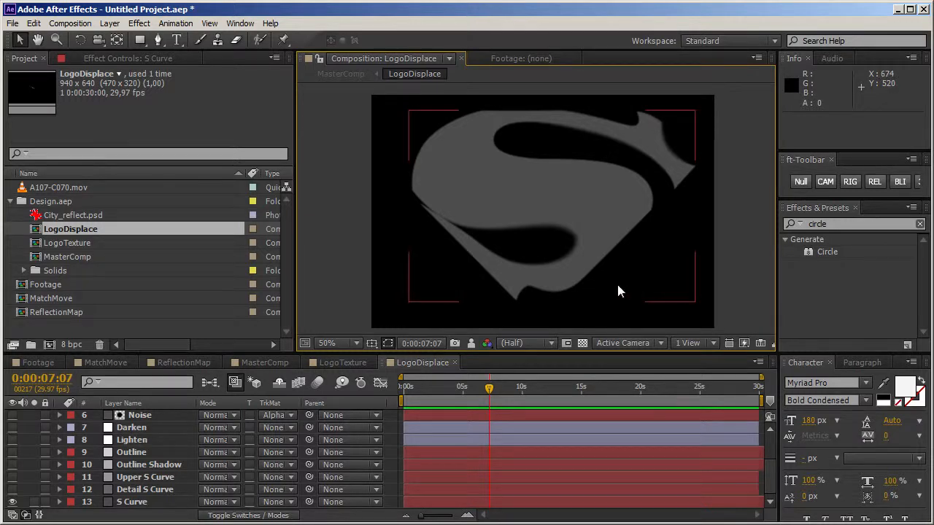
key("period")
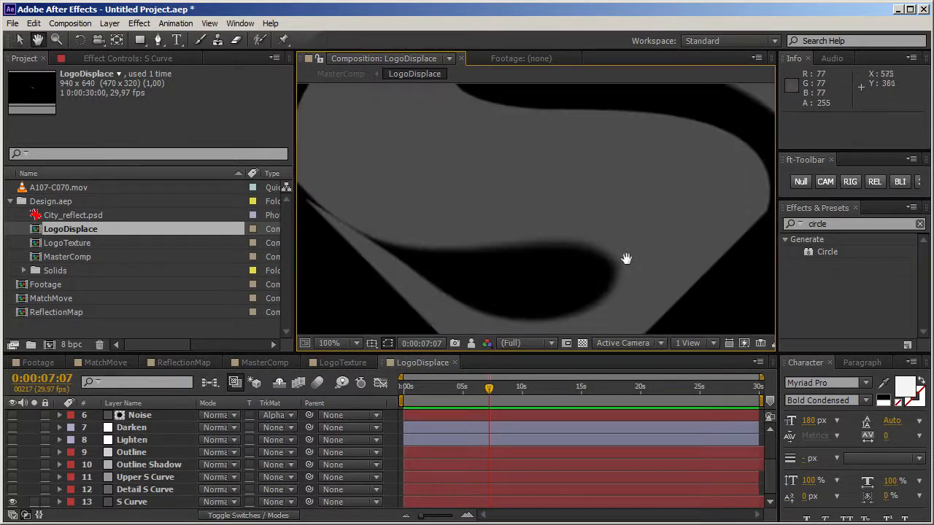
left_click_drag(628, 256, 619, 214)
key("comma")
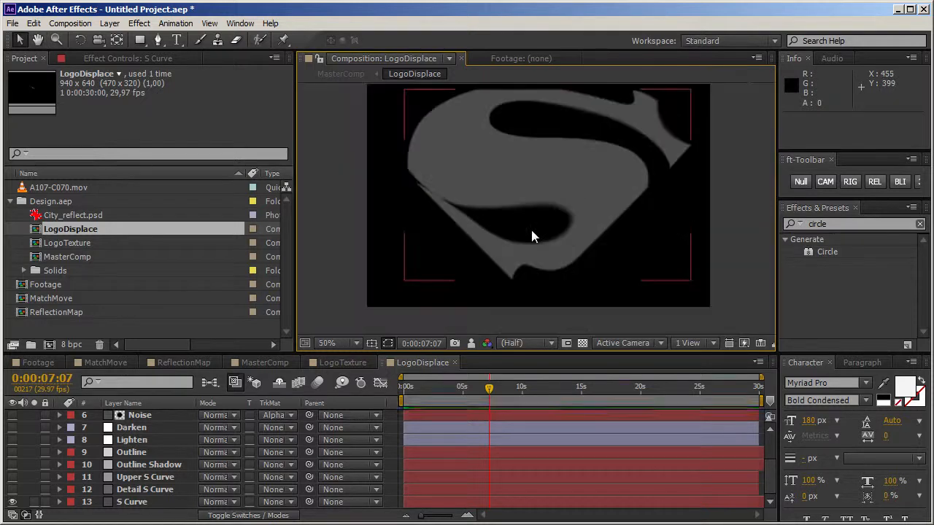
Step: Show the Detail S Curve layer and compare its shading with the 4-Color Gradient effect off and on, leaving it on
left_click(145, 490)
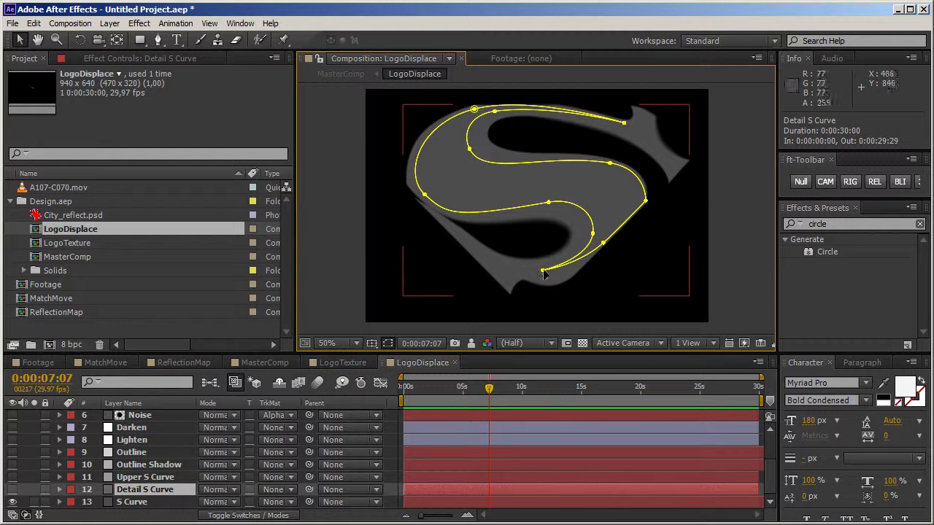
left_click(11, 489)
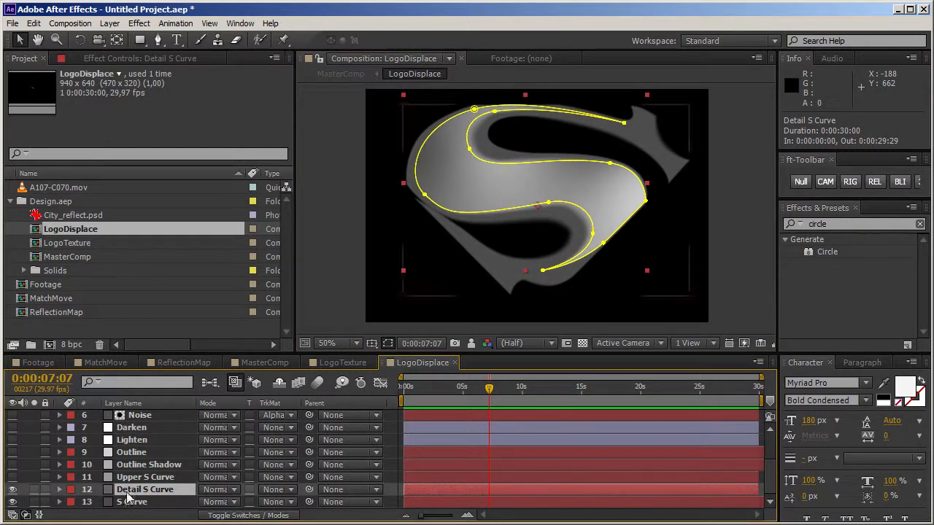
left_click(121, 59)
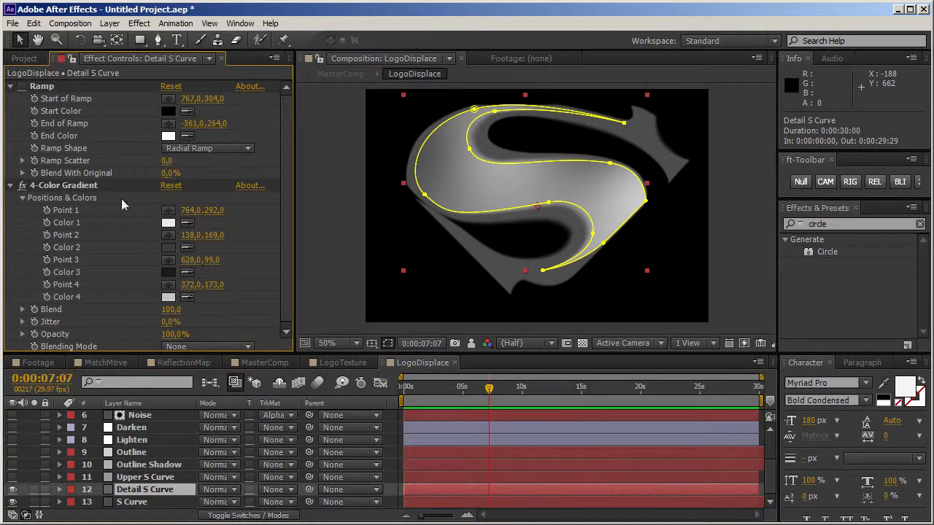
left_click(23, 183)
left_click(22, 85)
left_click(22, 85)
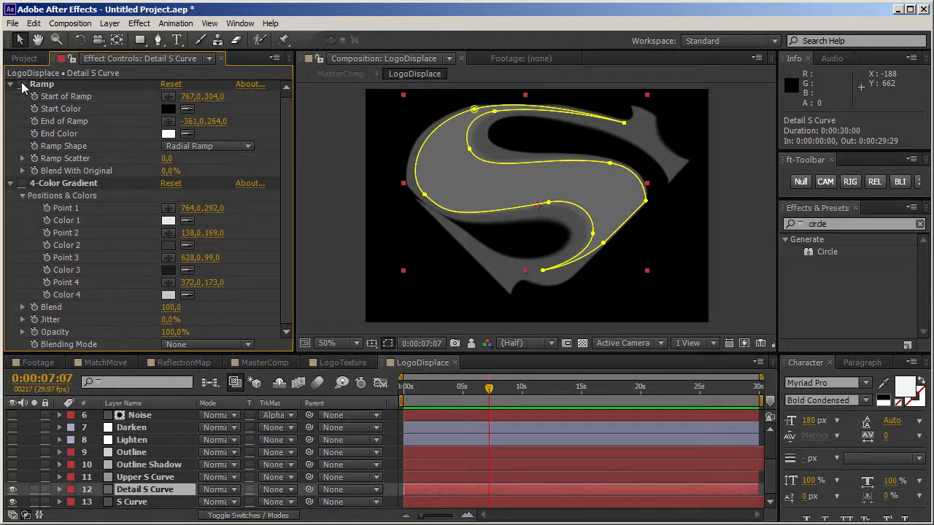
left_click(22, 183)
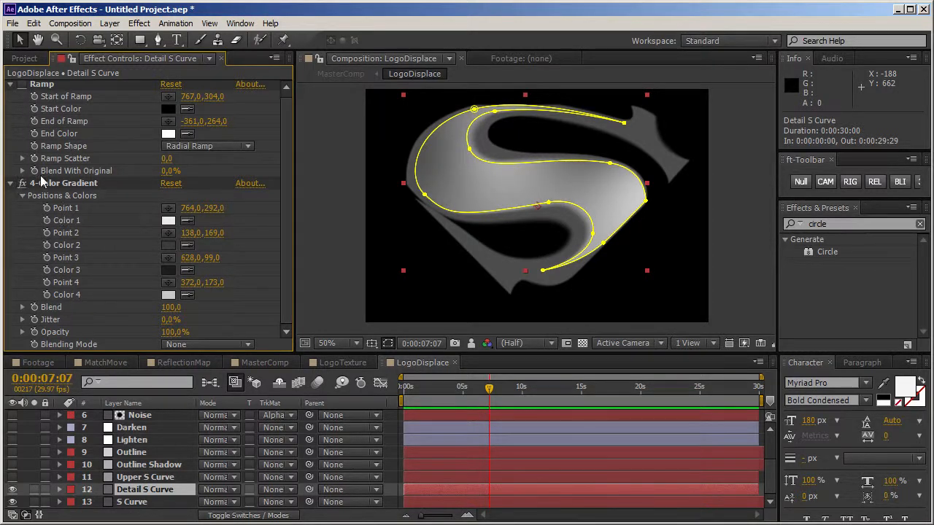
left_click(758, 264)
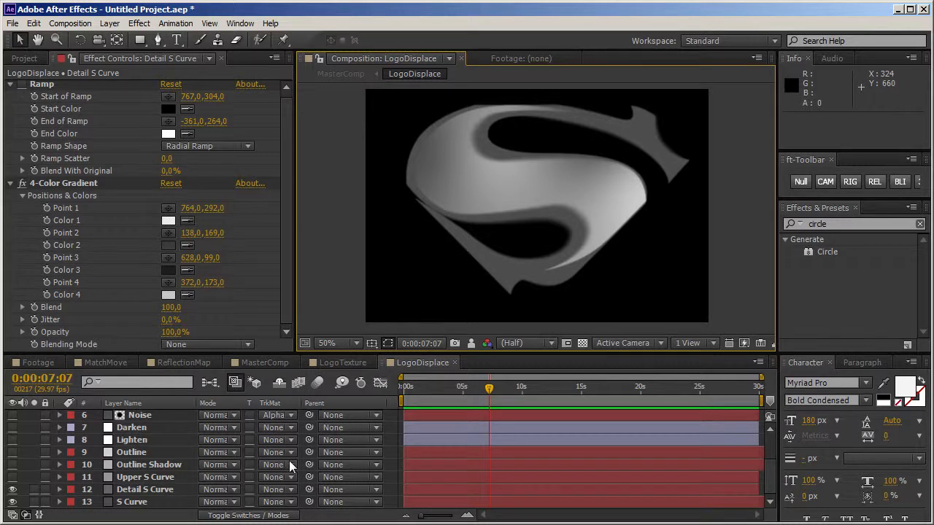
Step: Orbit Camera 1 in MasterComp to a steep side angle and back toward the front, comparing the logo's relief with LogoDisplace
left_click(270, 364)
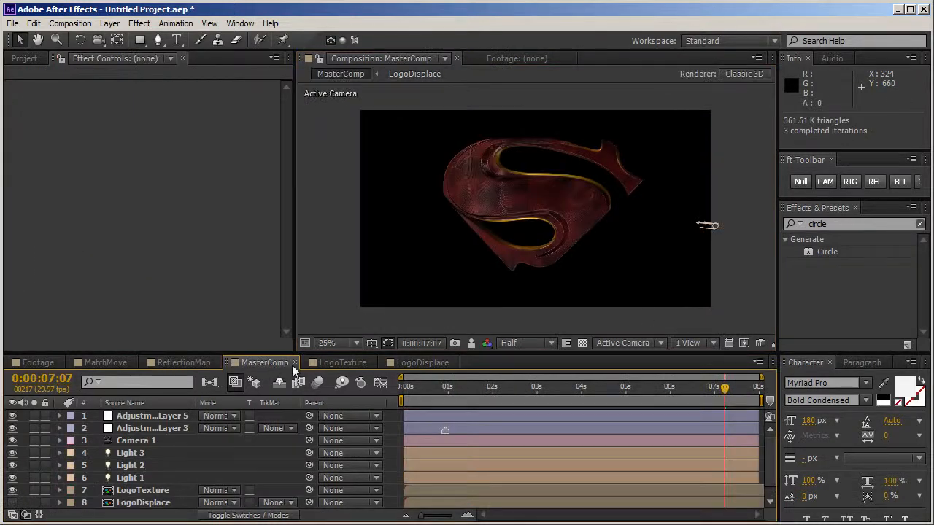
key("c")
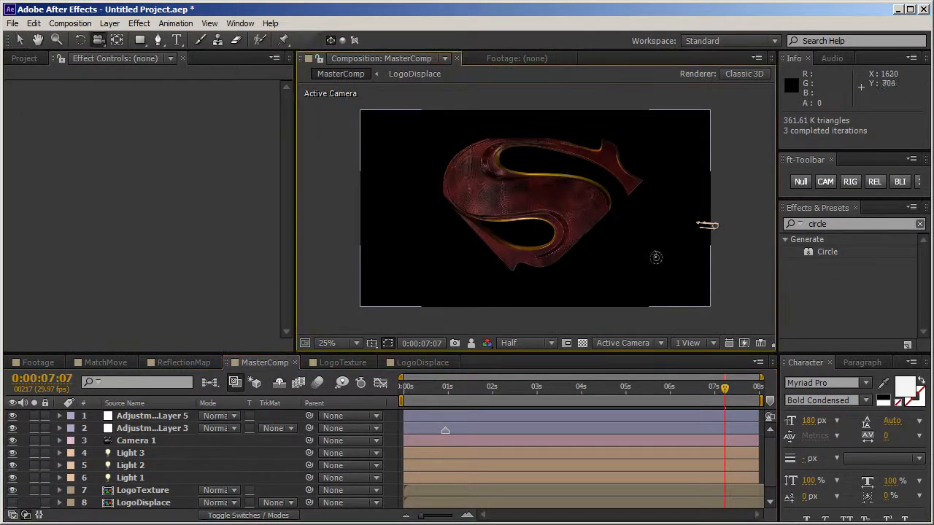
mouse_move(619, 238)
left_mouse_down()
mouse_move(613, 243)
mouse_move(639, 219)
mouse_move(624, 218)
mouse_move(623, 244)
mouse_move(619, 226)
left_mouse_up()
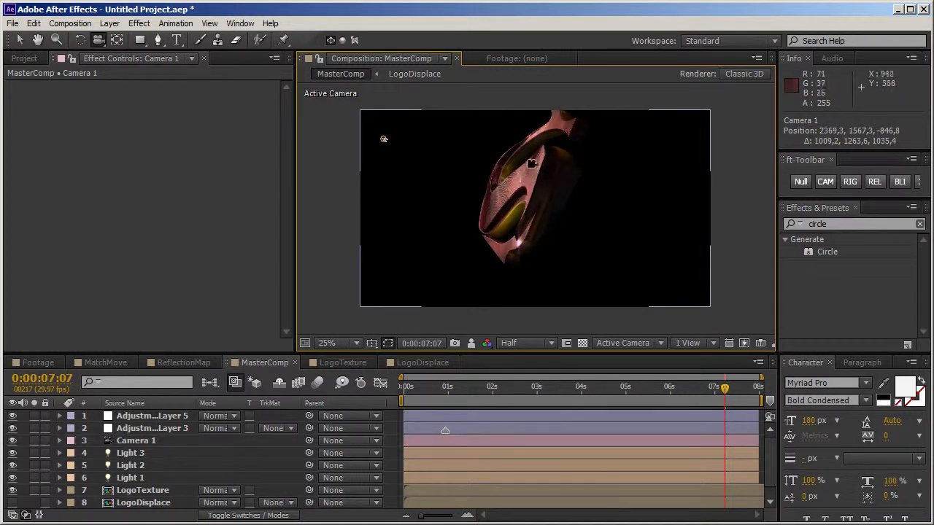
mouse_move(566, 197)
left_mouse_down()
mouse_move(603, 194)
mouse_move(558, 198)
left_mouse_up()
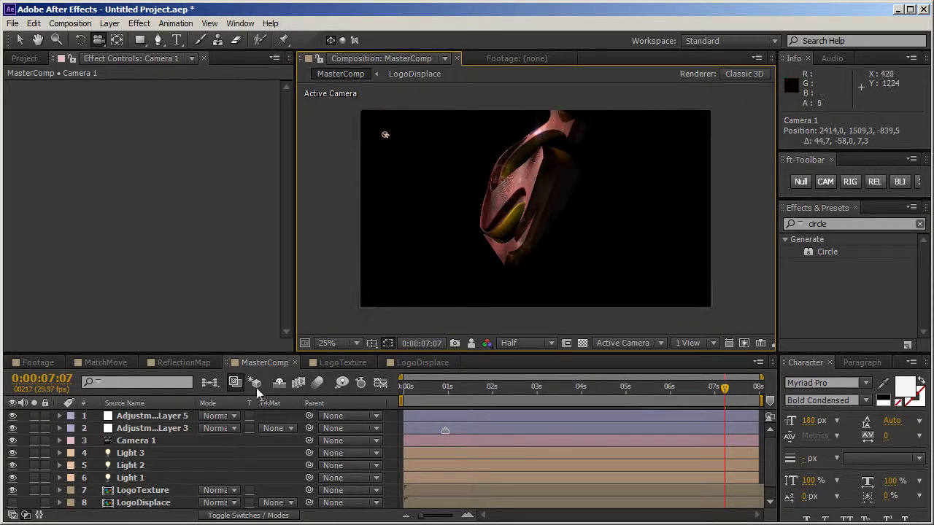
left_click(409, 363)
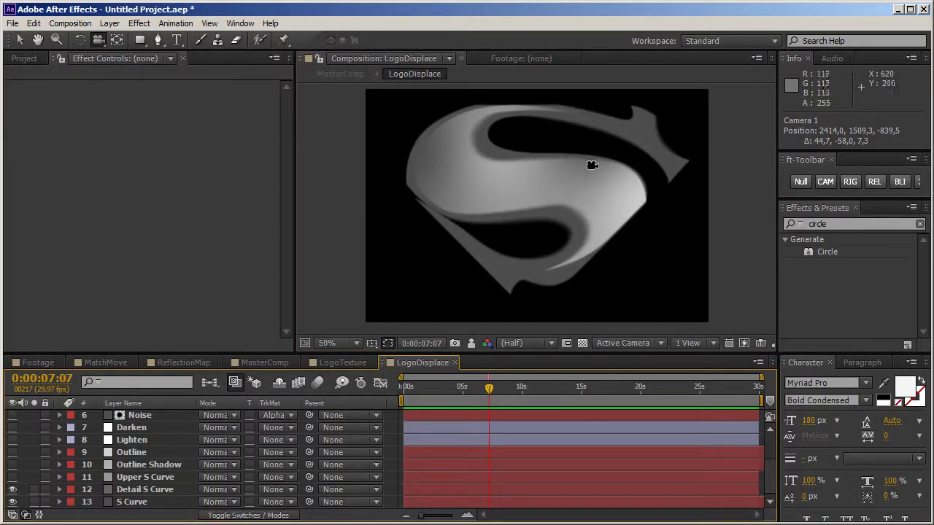
left_click(267, 362)
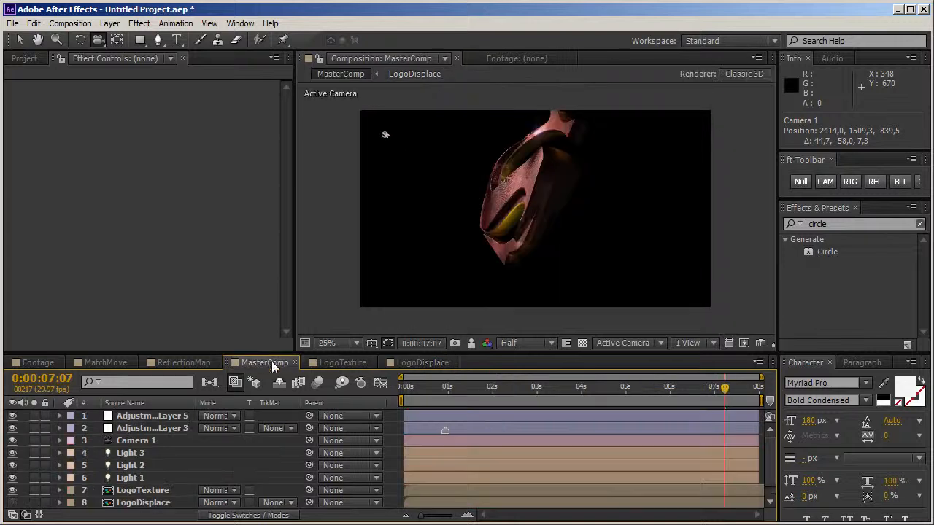
left_click_drag(499, 209, 576, 223)
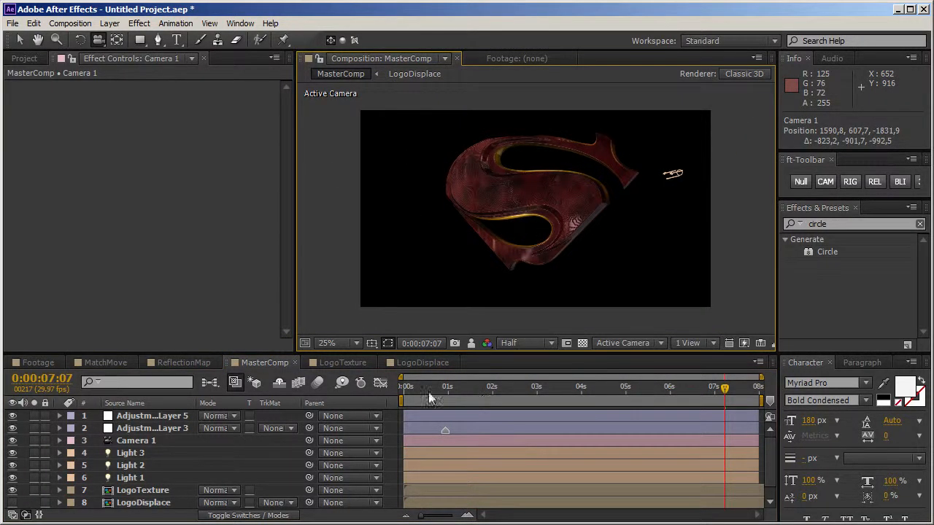
Step: Show the Upper S Curve layer in LogoDisplace and check its relief on the logo in MasterComp
left_click(411, 363)
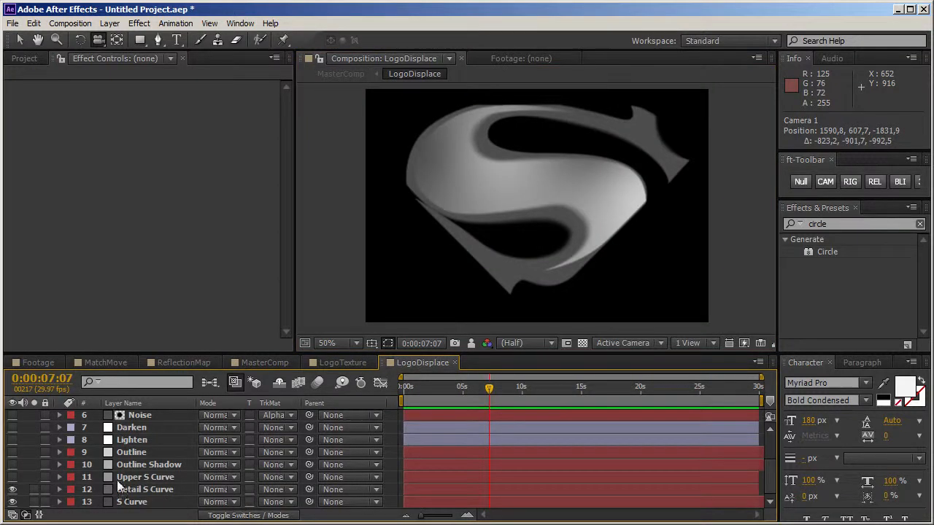
left_click(13, 478)
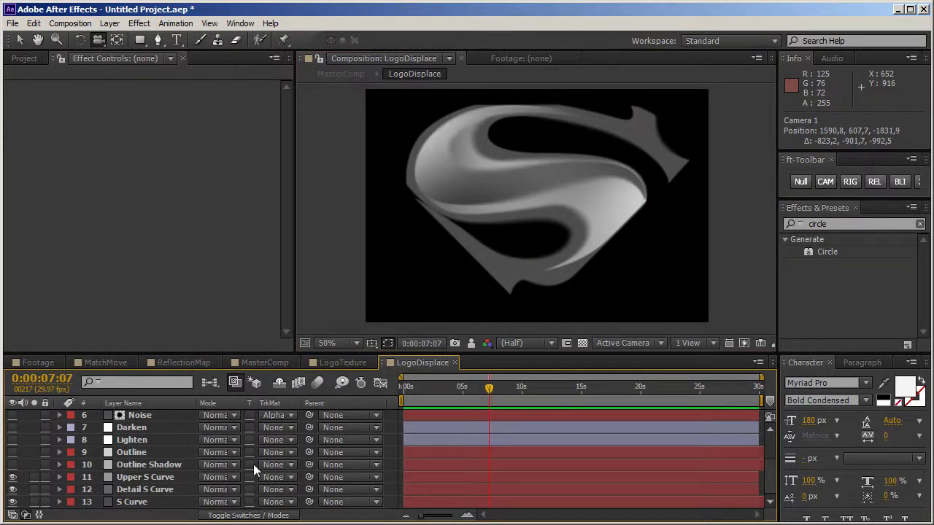
left_click(266, 363)
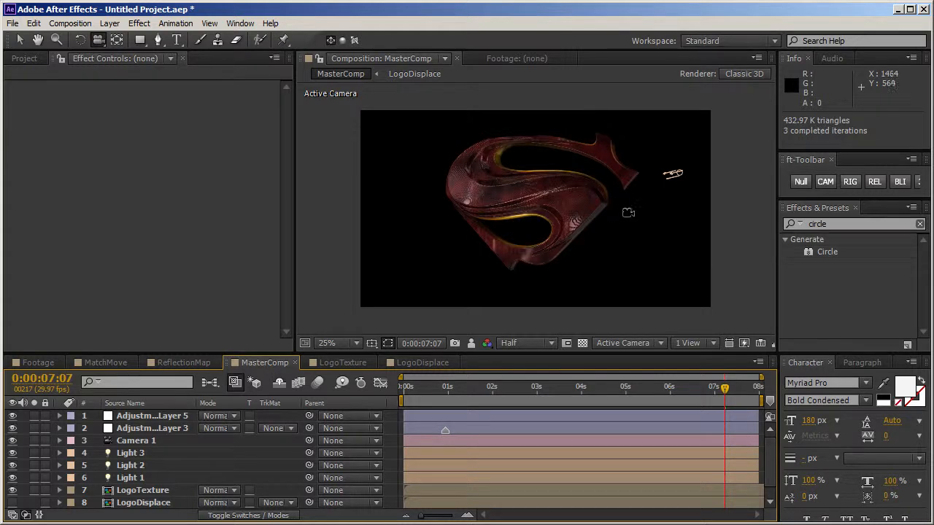
scroll(627, 217, "up", 2)
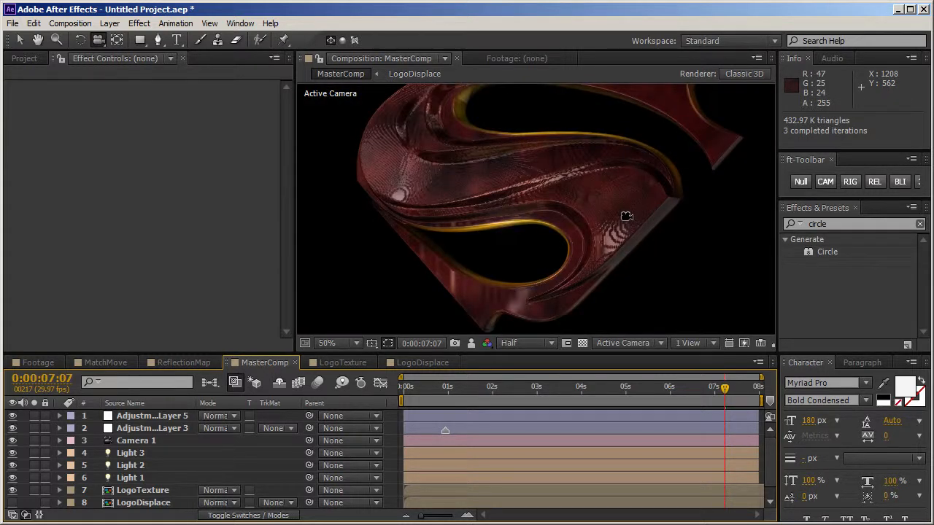
scroll(627, 217, "down", 1)
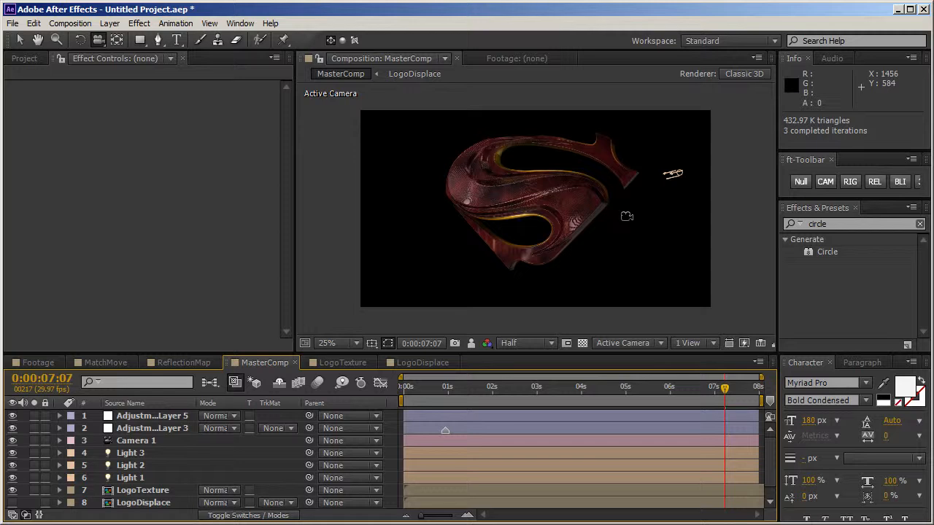
left_click(410, 363)
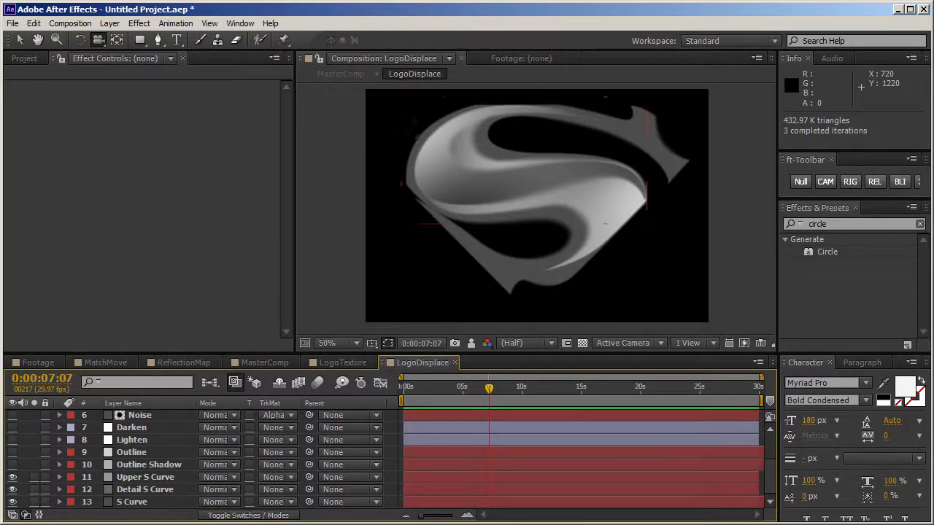
left_click(264, 362)
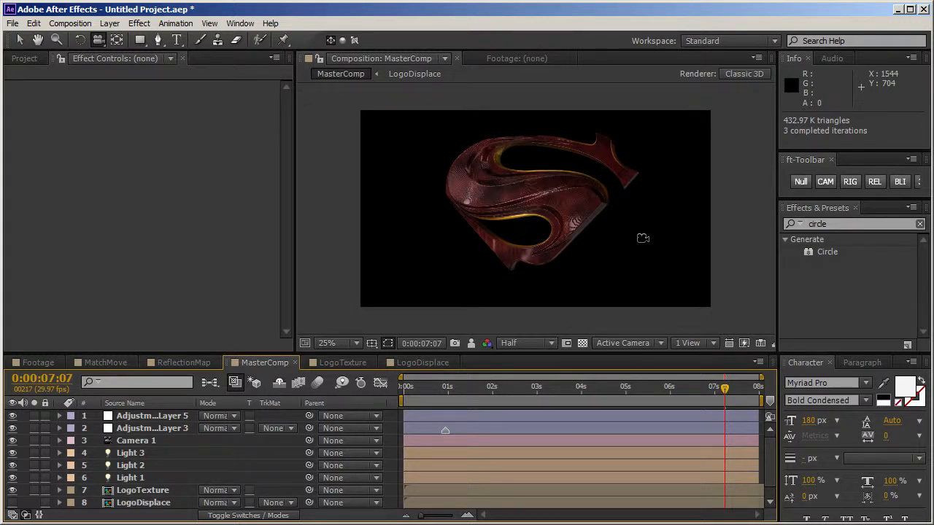
Step: Show the Outline Shadow, Outline, Lighten and Darken layers in LogoDisplace, and view the displaced logo in MasterComp
left_click(413, 364)
left_click(13, 478)
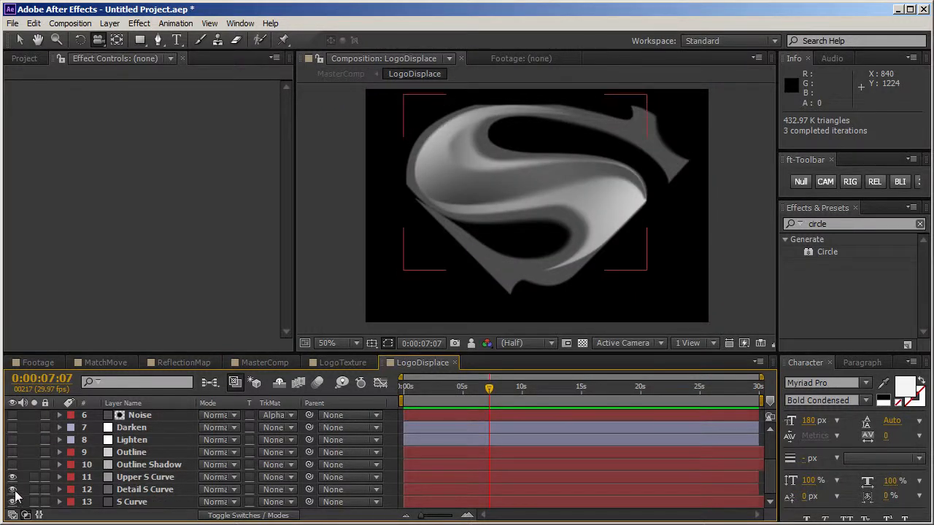
left_click(12, 465)
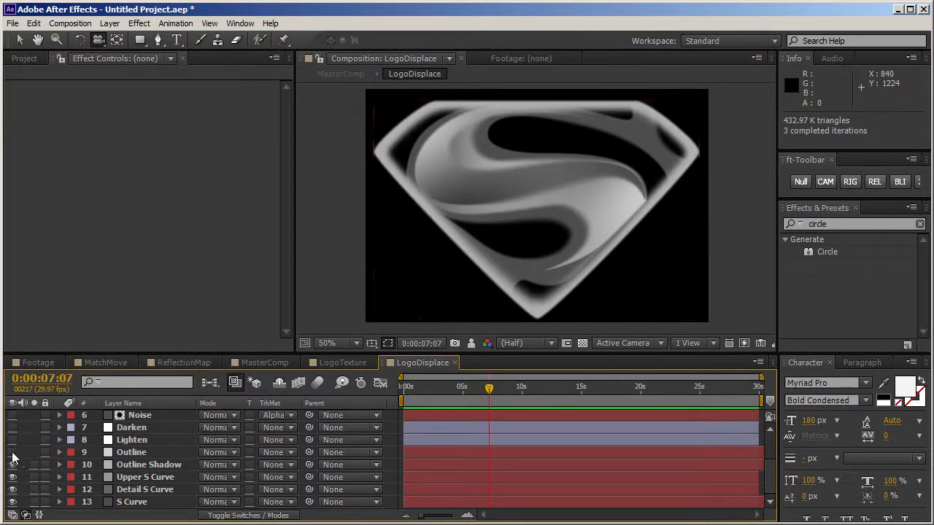
left_click(13, 453)
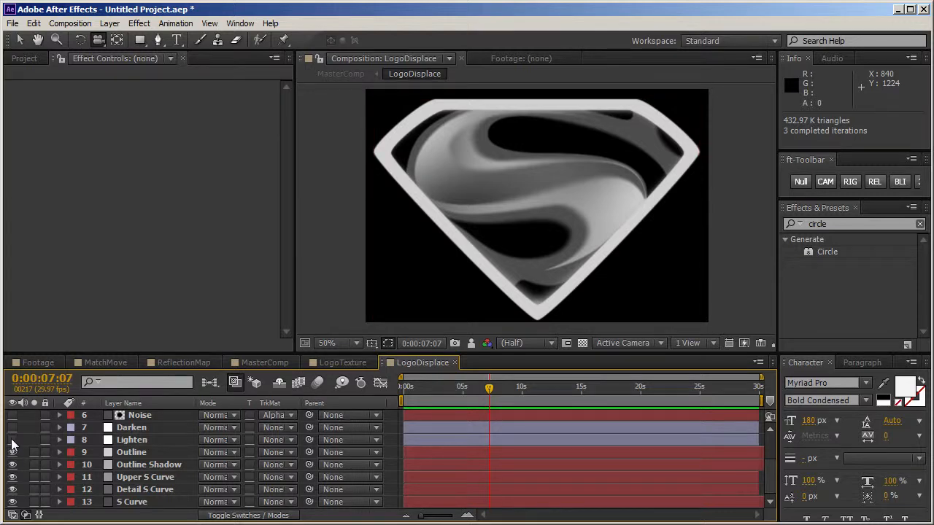
left_click(12, 440)
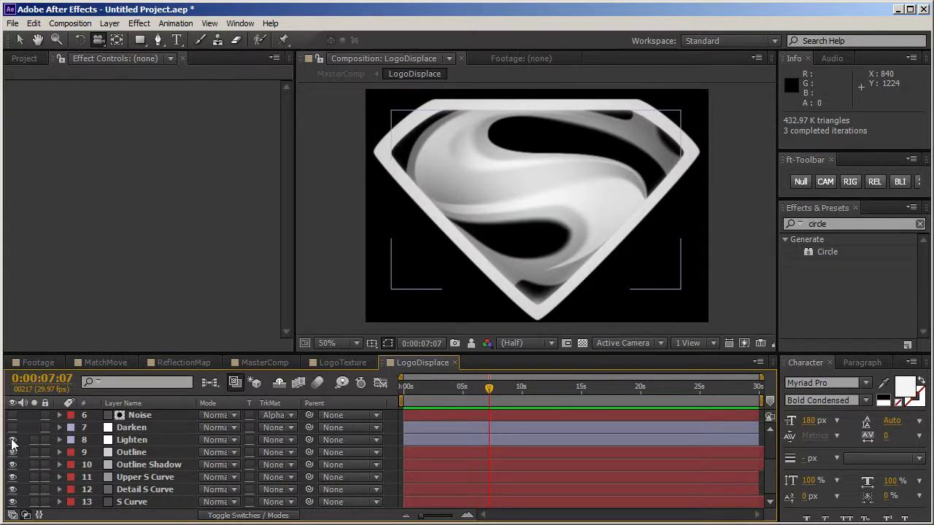
left_click(12, 427)
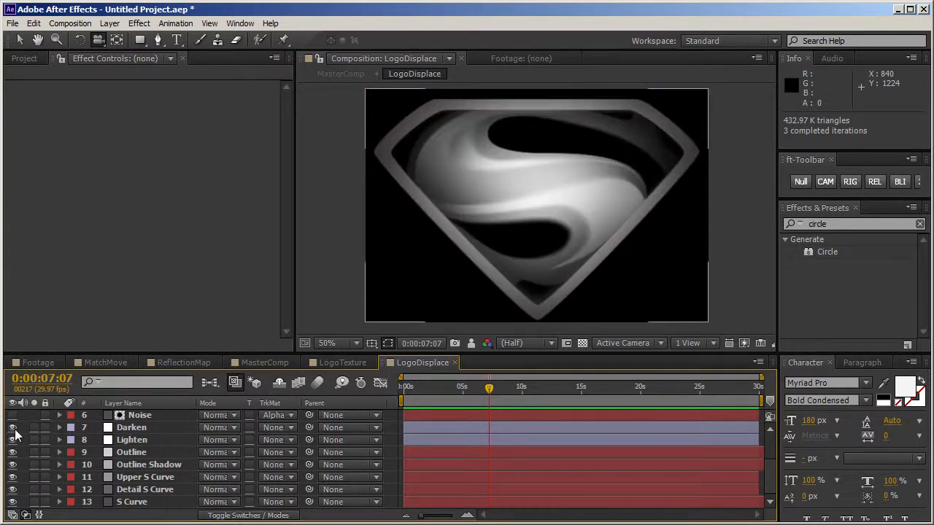
left_click(265, 363)
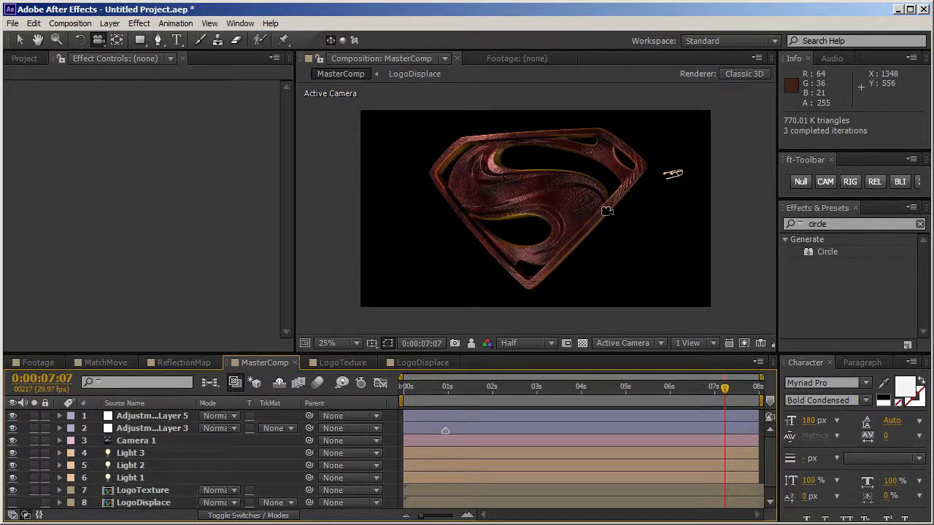
Step: Return to the LogoDisplace composition and move the current time to 0:00:00:00
left_click(417, 362)
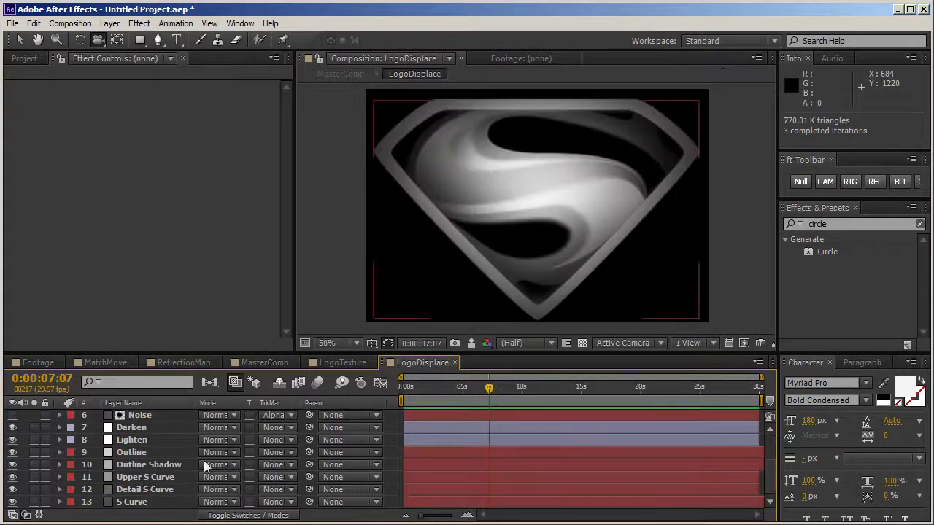
scroll(204, 461, "up", 3)
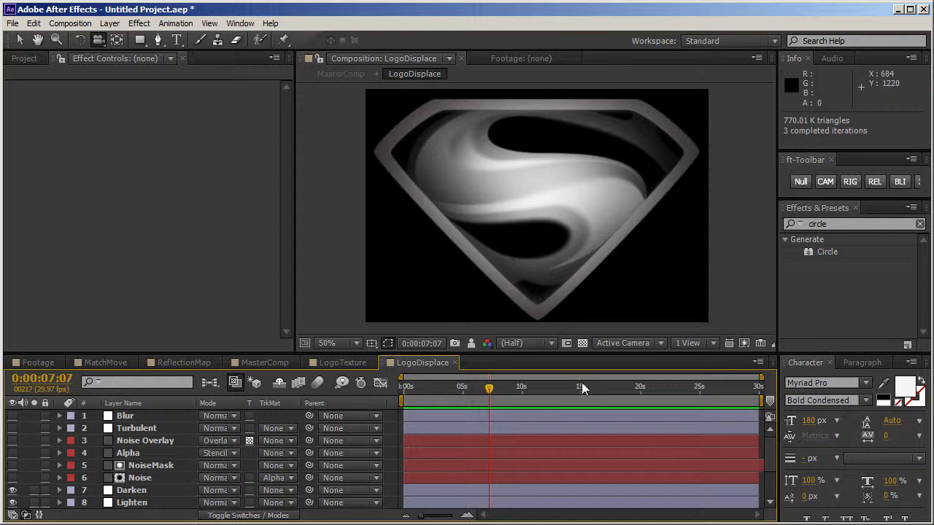
left_click_drag(488, 394, 403, 394)
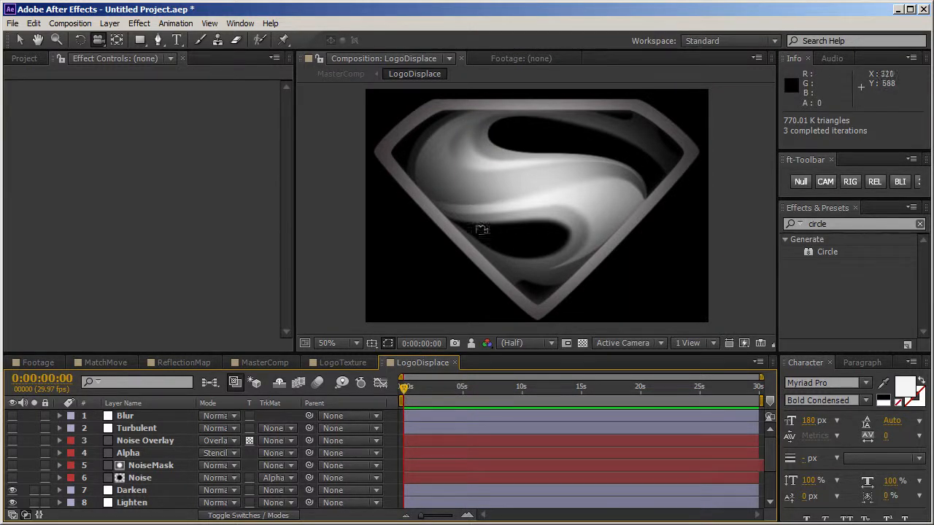
Step: Show the Noise layer in LogoDisplace and check its surface texture on the logo in MasterComp
left_click(12, 479)
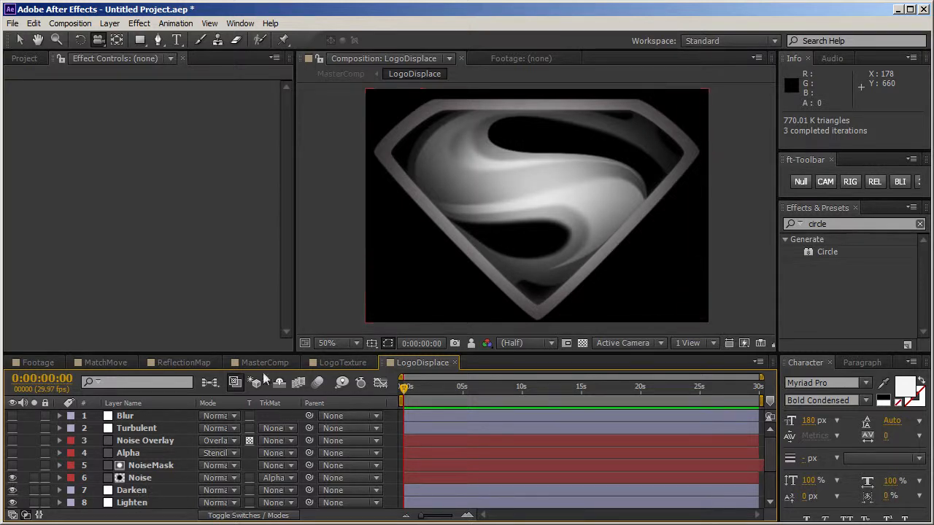
left_click(270, 363)
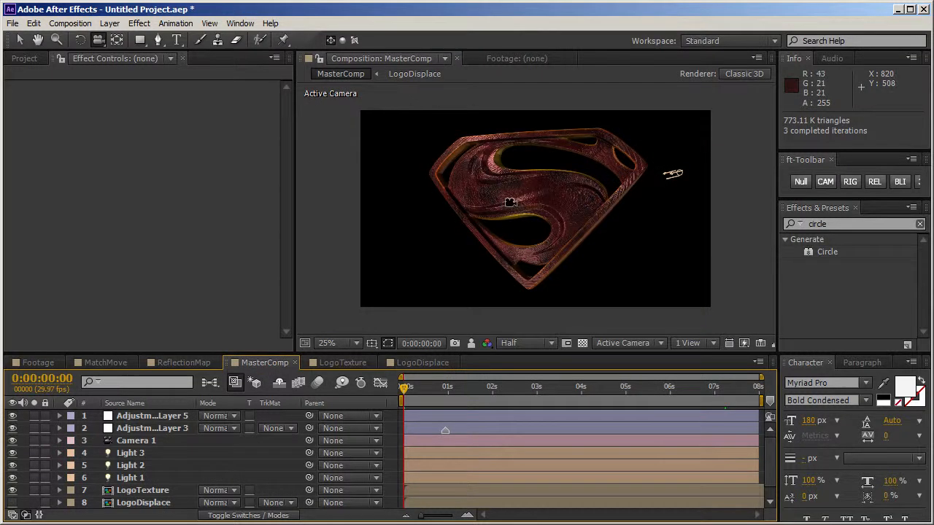
Step: Show the Alpha and Noise Overlay layers in LogoDisplace and display the effect settings of Noise Overlay
left_click(407, 359)
left_click(12, 465)
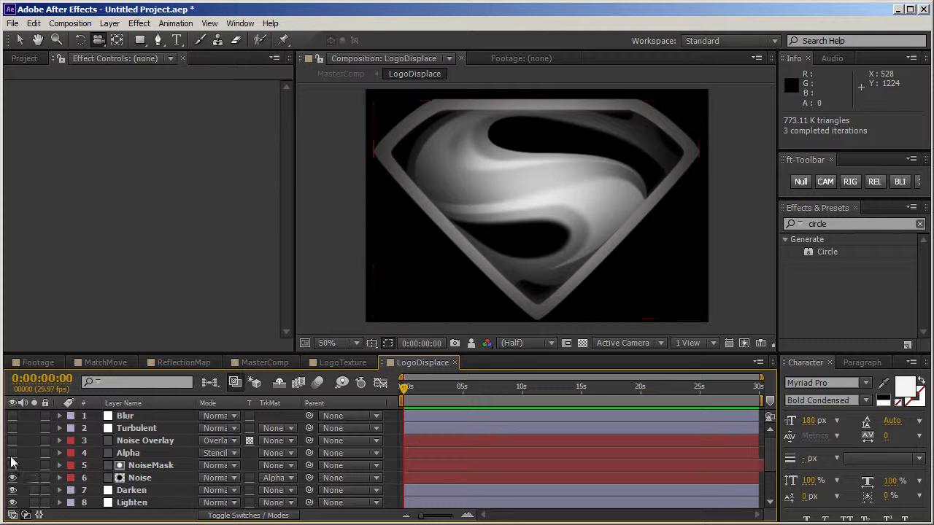
left_click(12, 454)
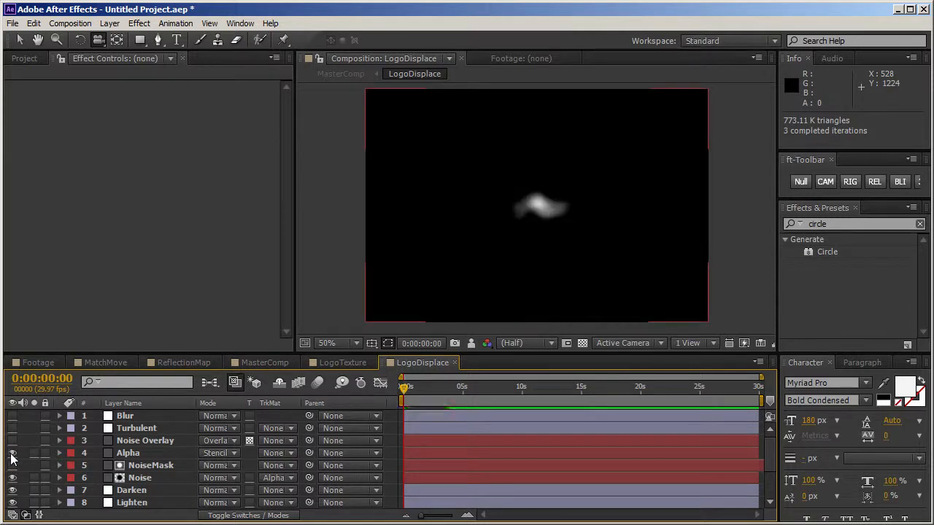
left_click(12, 442)
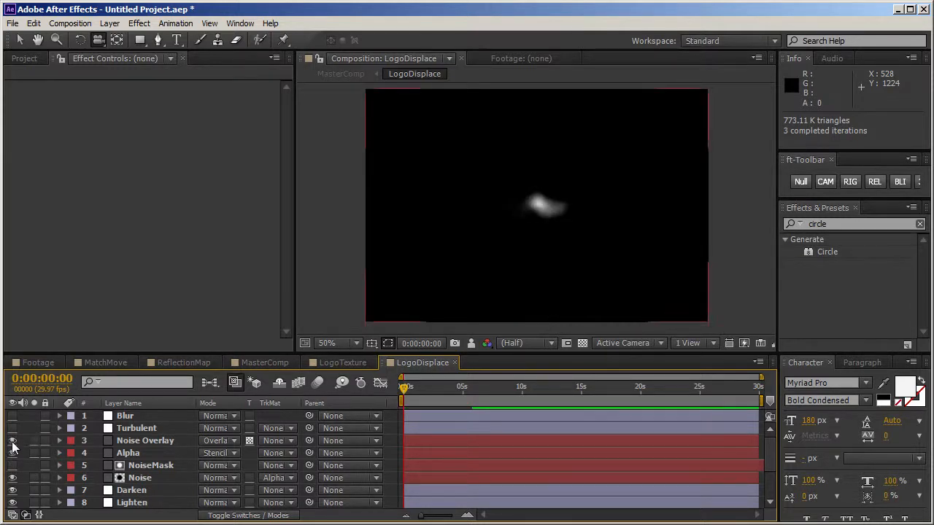
left_click(146, 440)
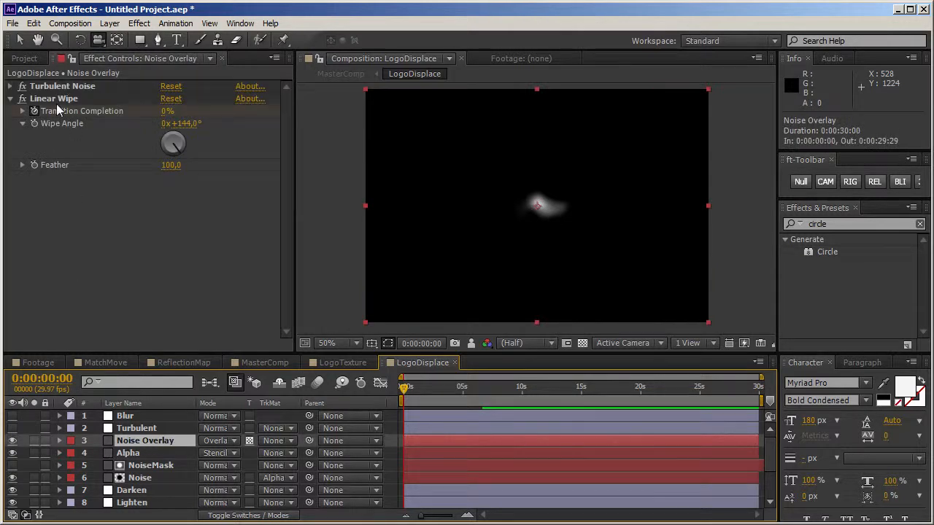
Step: Show the Turbulent and Blur adjustment layers in LogoDisplace and review the effect settings of each
left_click(13, 428)
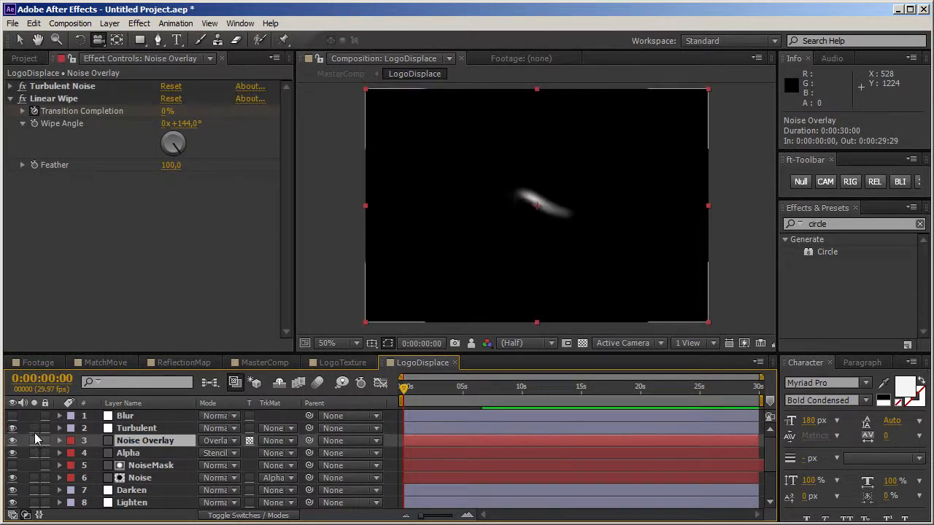
left_click(147, 428)
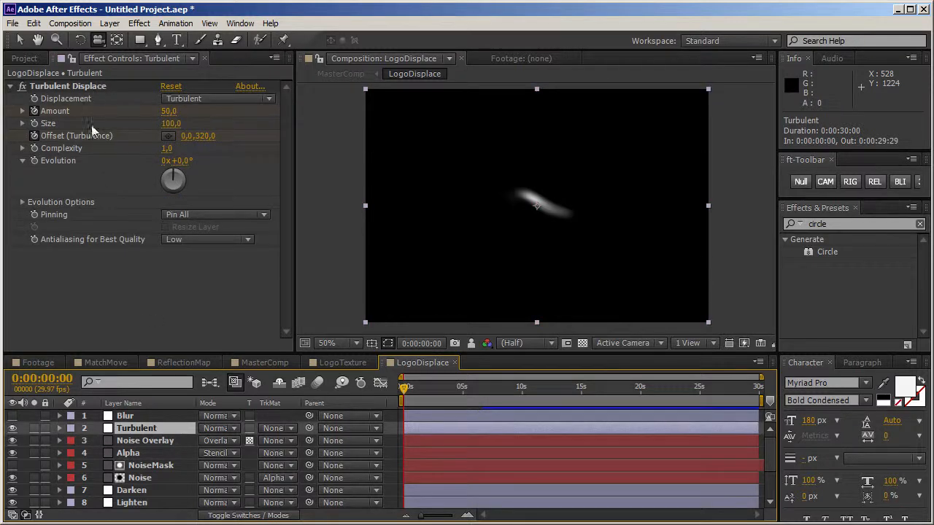
left_click(135, 416)
left_click(12, 415)
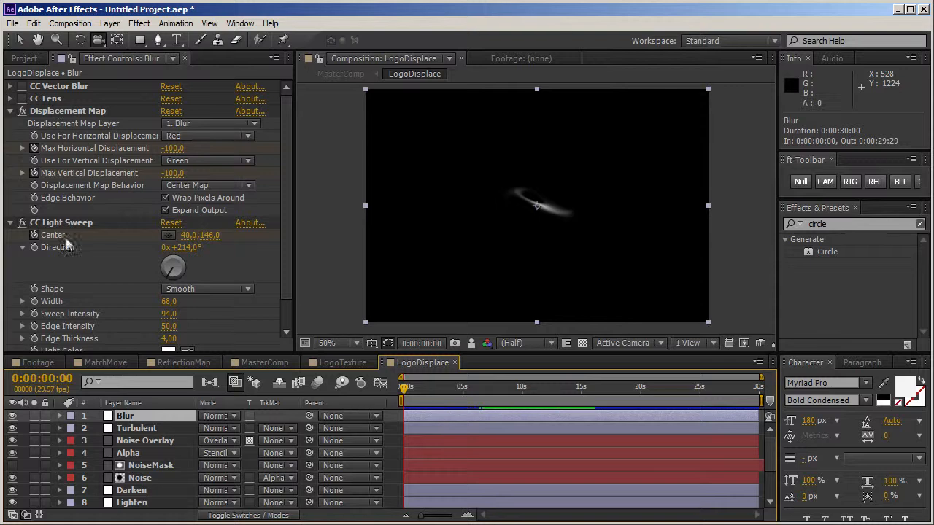
scroll(289, 238, "down", 1)
scroll(288, 239, "down", 2)
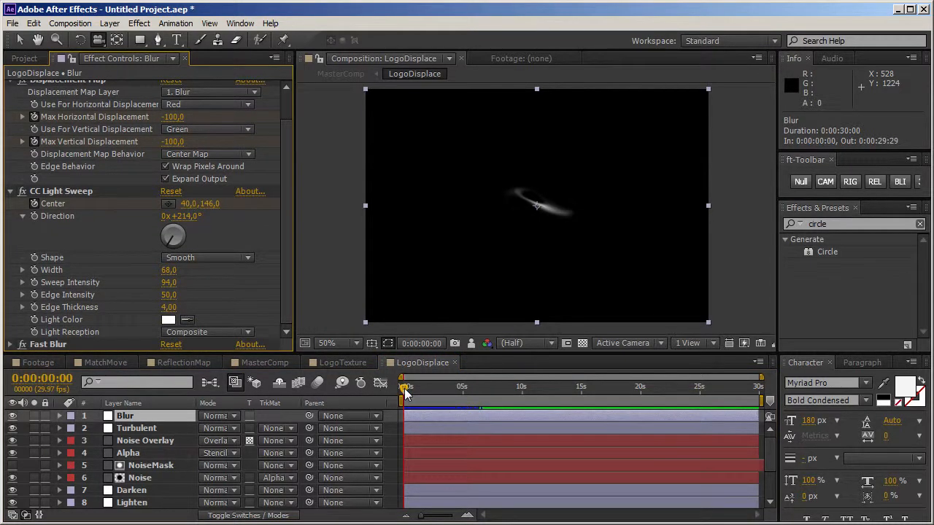
Step: Scrub the LogoDisplace animation to 0:00:06:23 and back to 0:00:00:00, and run a RAM preview of MasterComp
left_click_drag(406, 393, 484, 394)
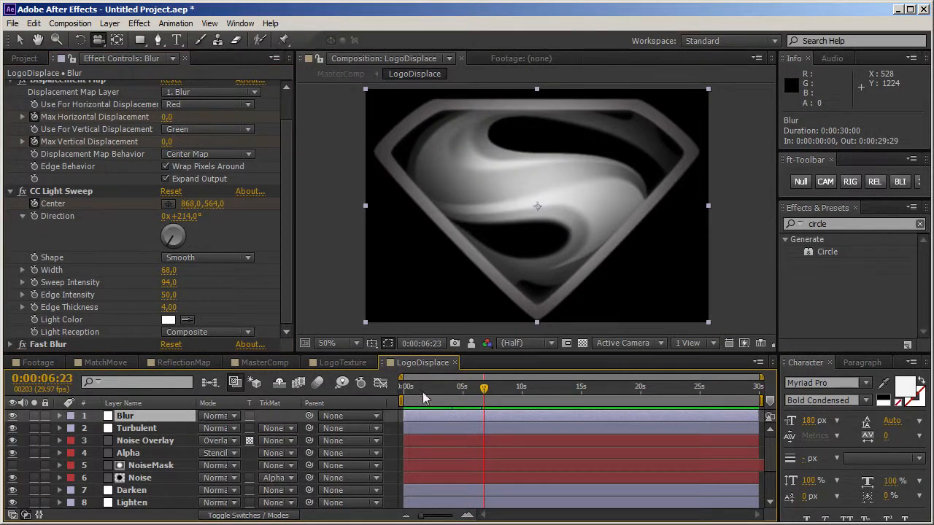
left_click(407, 394)
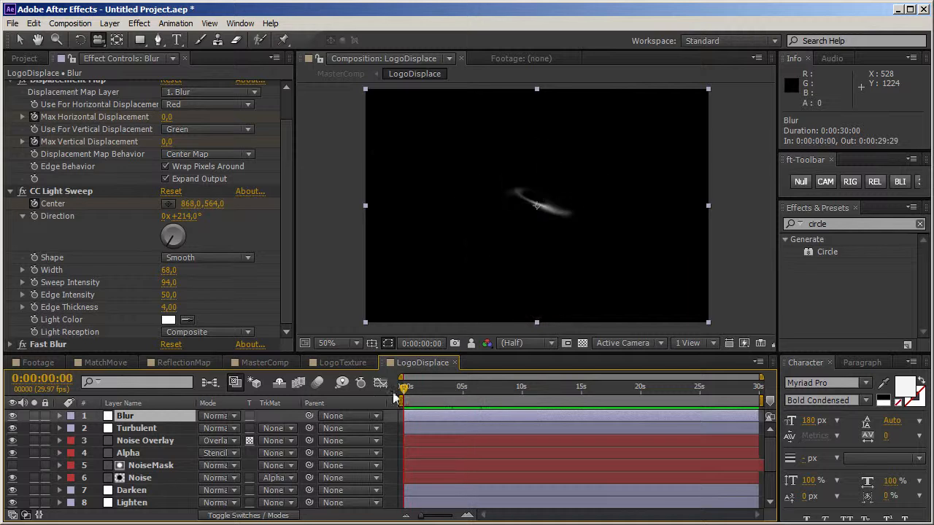
left_click(262, 362)
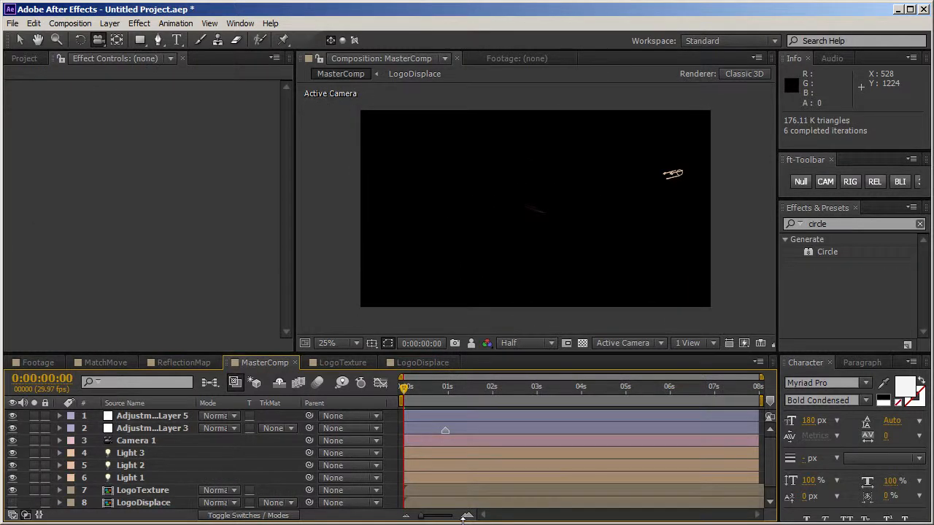
key("KP_0")
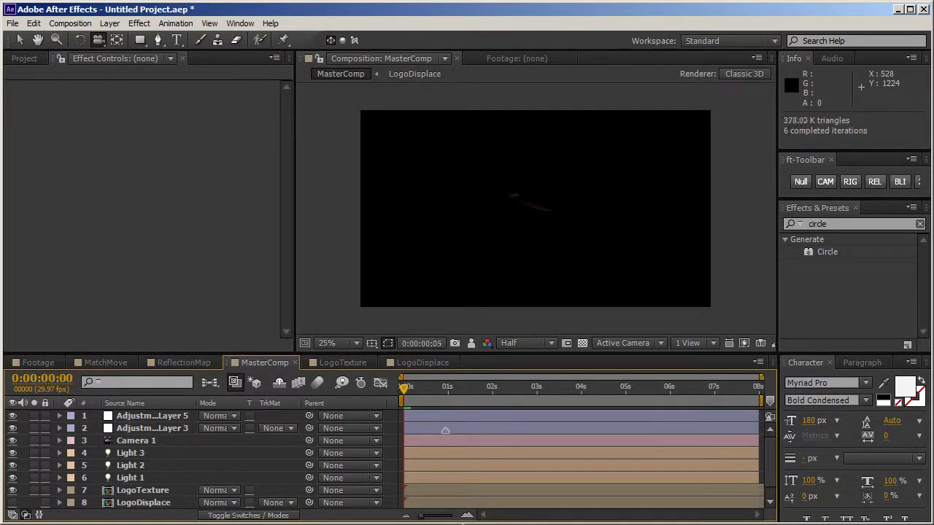
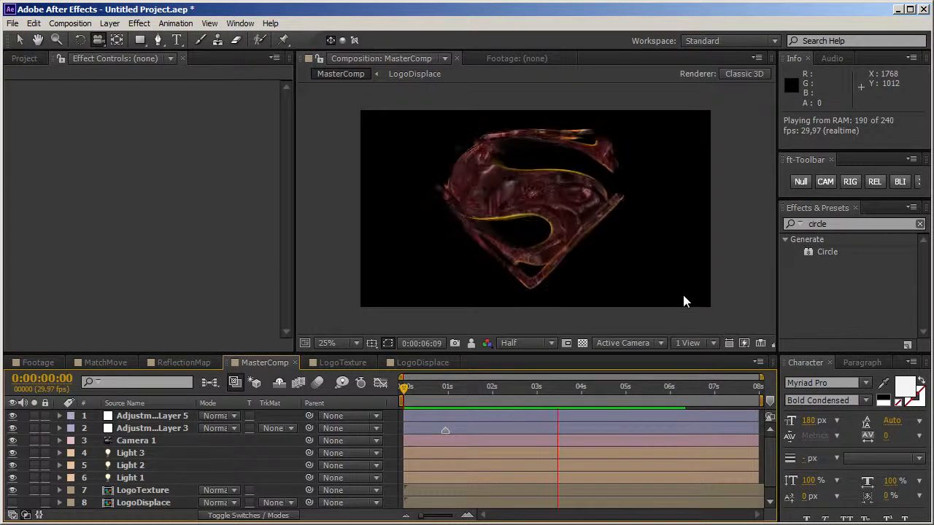
Step: Check the assembled logo in MasterComp at 0:00:05:23 and its displacement map in LogoDisplace at 0:00:07:15
key("space")
left_click_drag(643, 392, 660, 393)
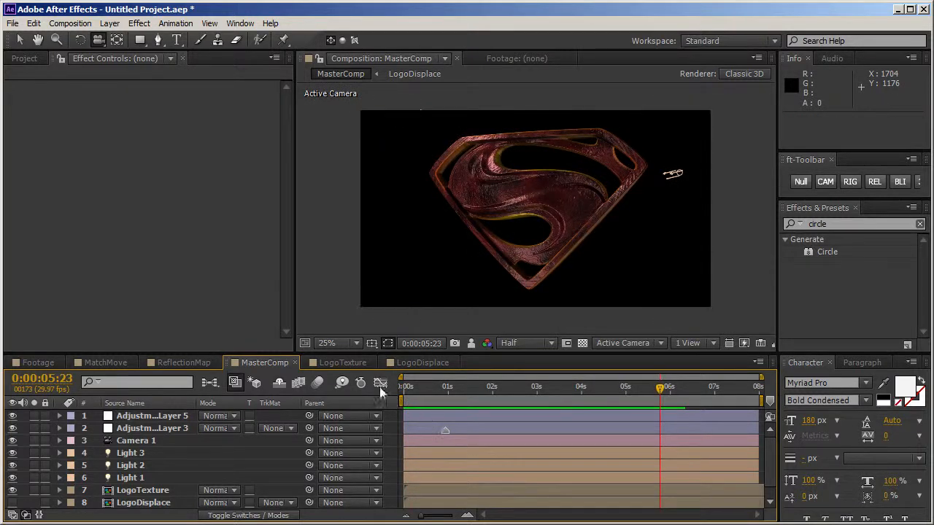
left_click(413, 364)
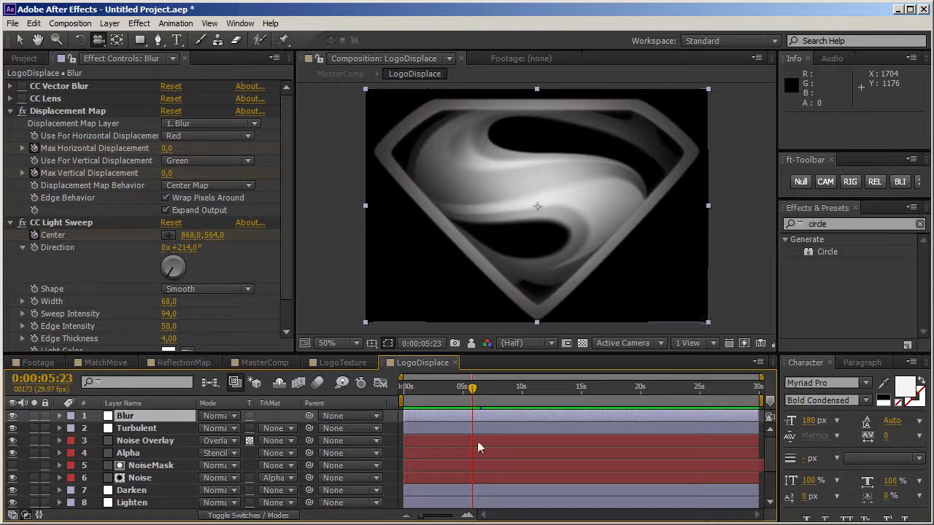
left_click_drag(464, 387, 493, 398)
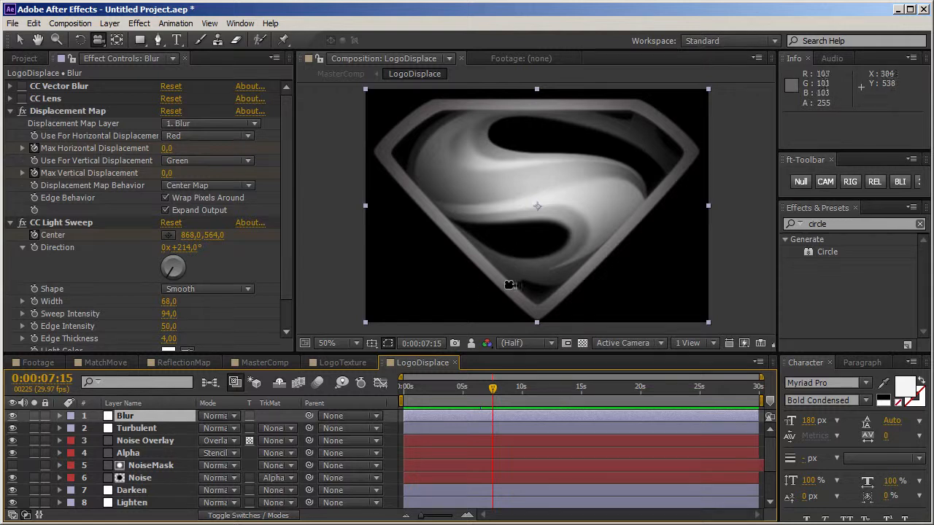
Step: Inspect the Darken and Upper S Curve layers in LogoDisplace, revealing the Upper S Curve mask path at 0:00:06:12
left_click(154, 491)
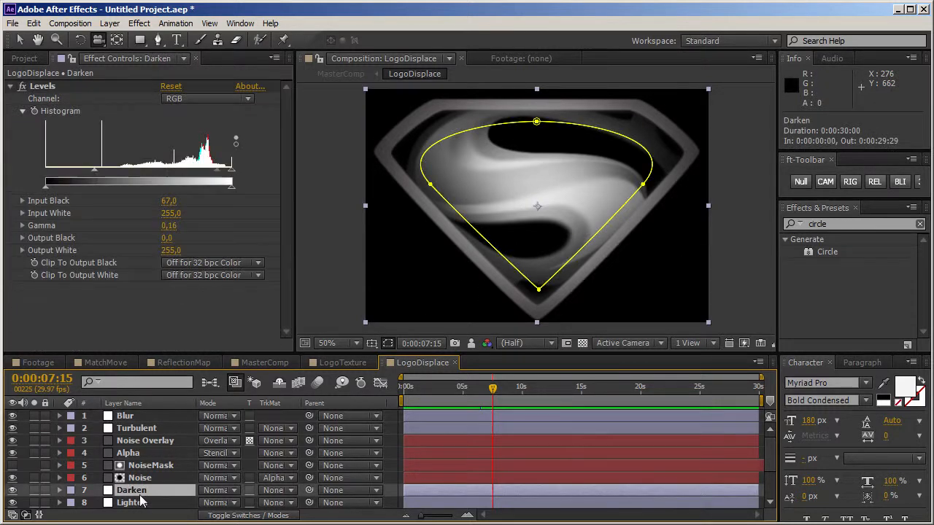
scroll(159, 502, "down", 1)
scroll(155, 496, "down", 1)
left_click(161, 479)
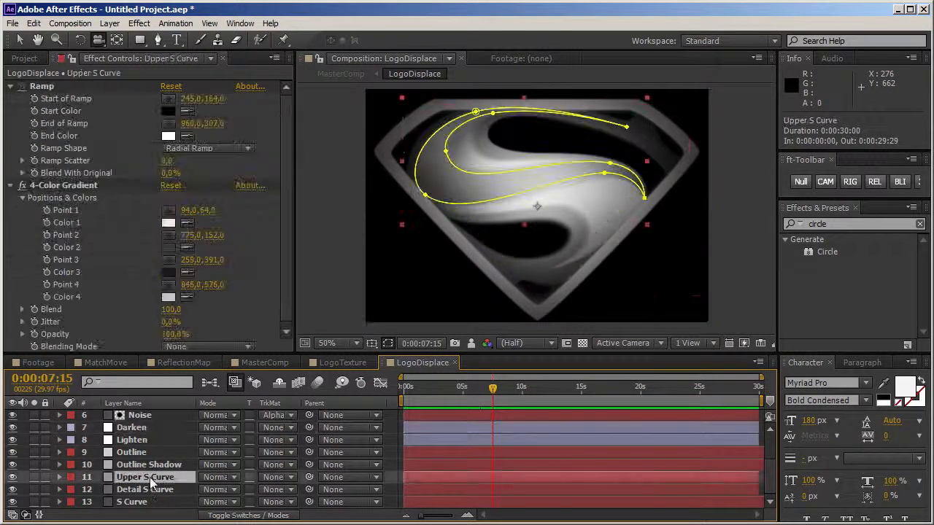
key("m")
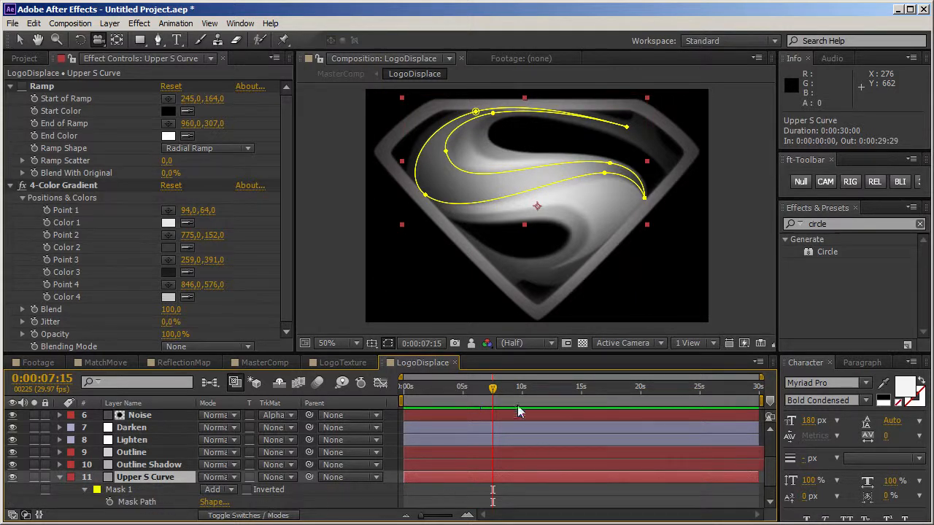
left_click_drag(492, 392, 480, 396)
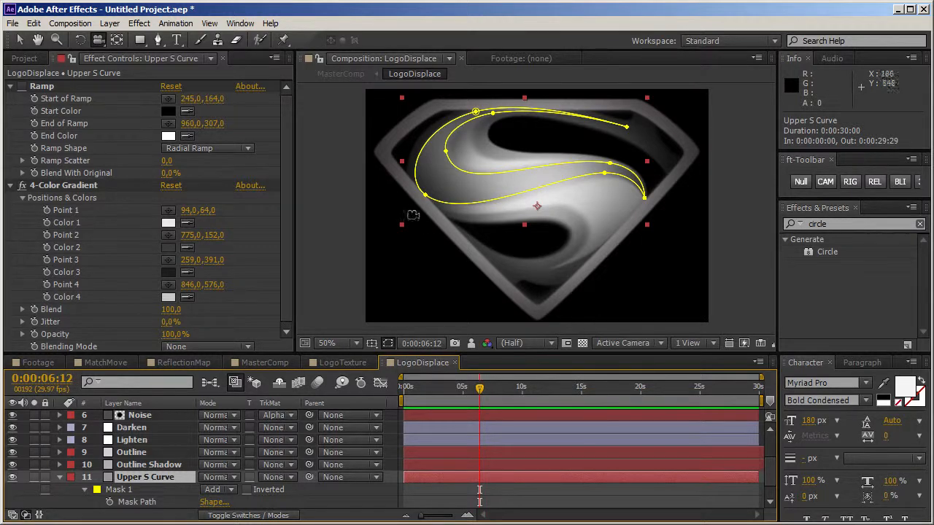
Step: Adjust a feather point on the lower edge of the Upper S Curve mask with the Mask Feather Tool
left_click(161, 42)
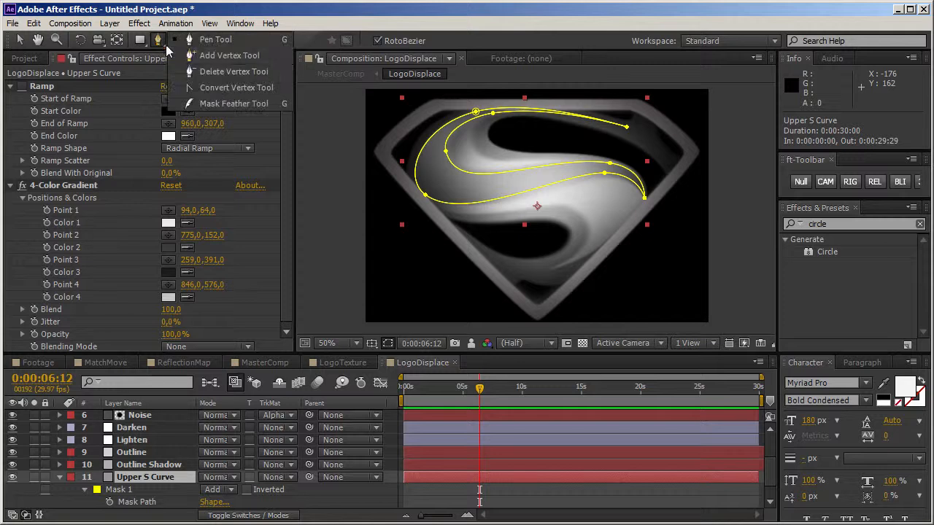
left_click(219, 104)
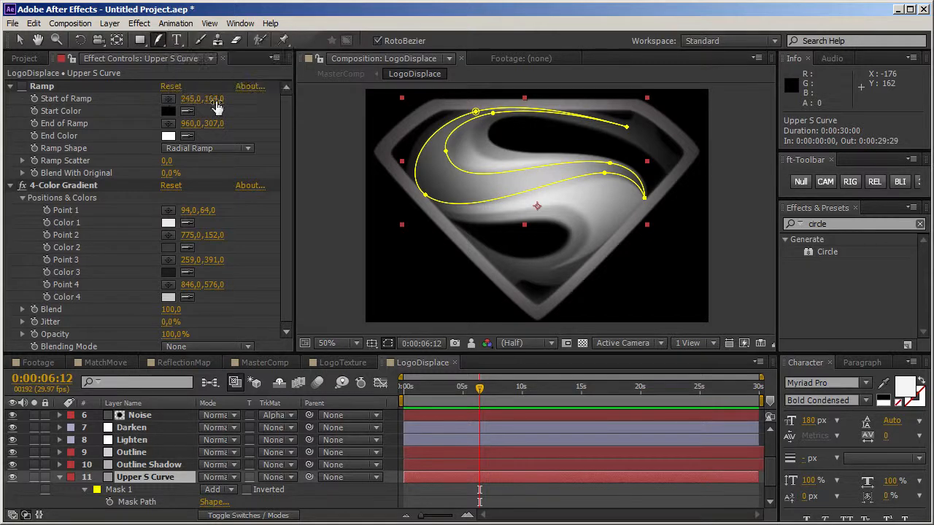
left_click(606, 177)
mouse_move(551, 197)
left_mouse_down()
mouse_move(558, 203)
mouse_move(551, 192)
left_mouse_up()
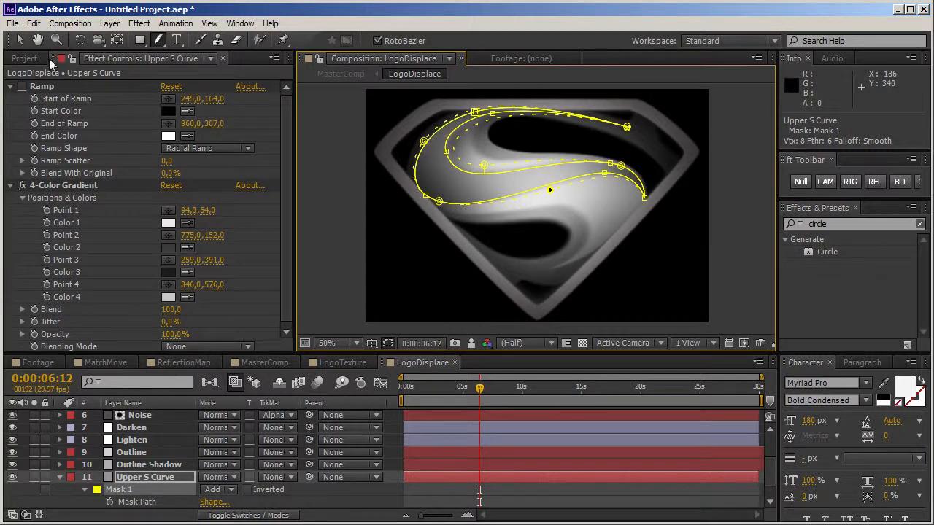
left_click(25, 45)
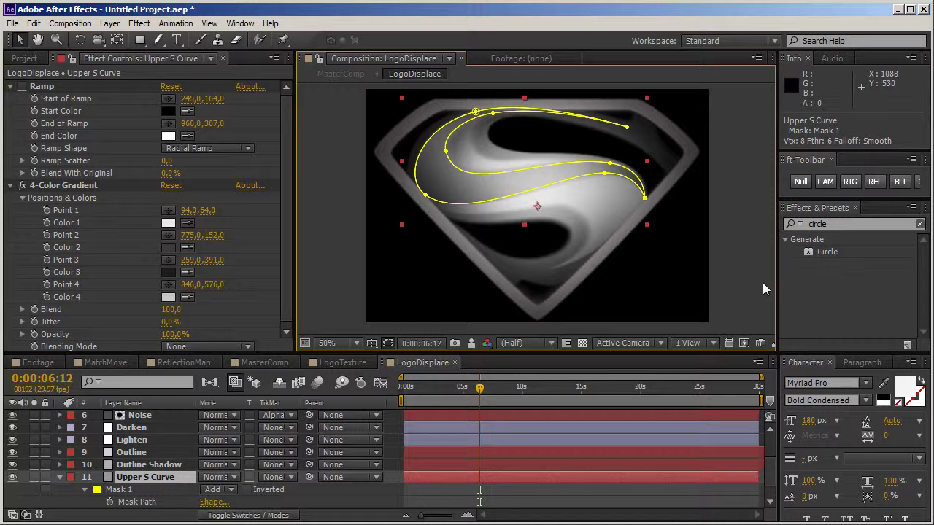
Step: Go to 0:00:05:26 in MasterComp and orbit the camera around the logo to examine its depth
left_click(267, 362)
left_click_drag(686, 389, 665, 390)
key("c")
left_click(511, 192)
left_click_drag(510, 193, 541, 218)
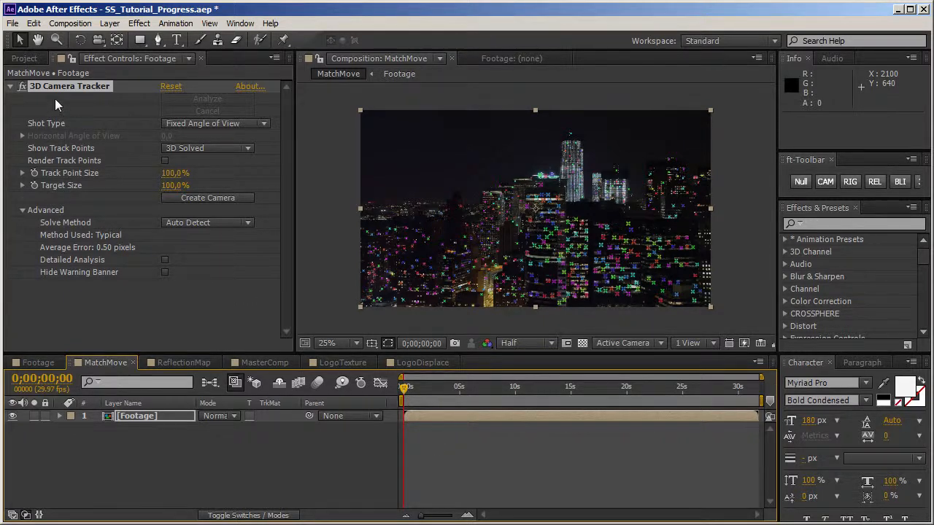
Step: Switch to the browser and look through the YouTube channel's uploaded videos on 3D camera tracking in After Effects CS6
mouse_move(423, 234)
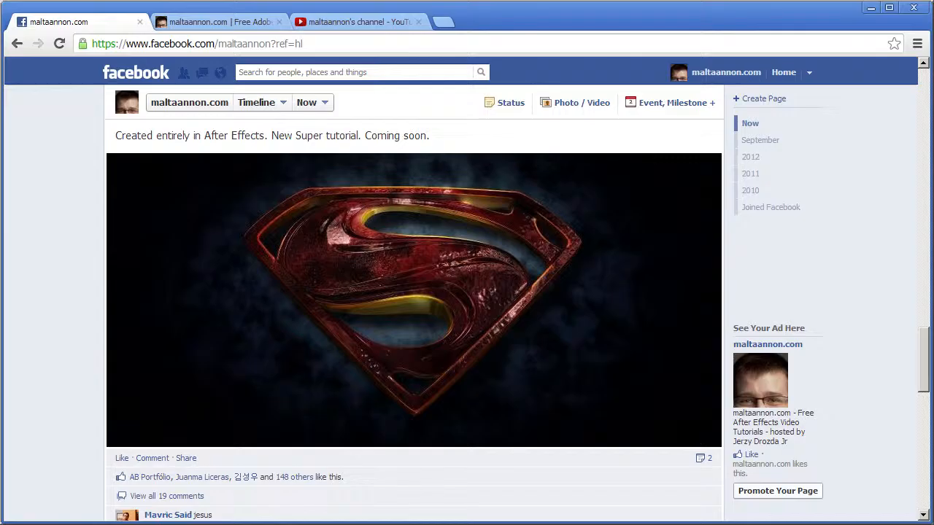
left_click(323, 23)
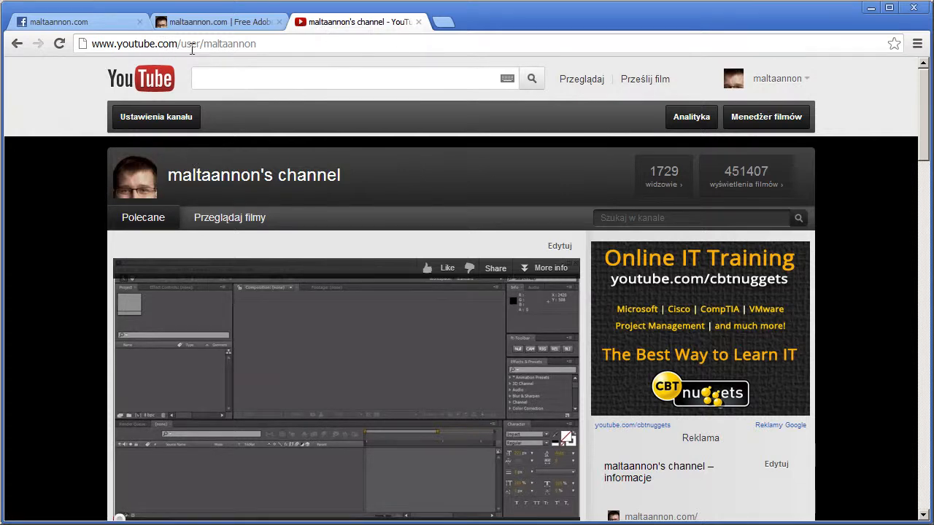
scroll(11, 432, "down", 2)
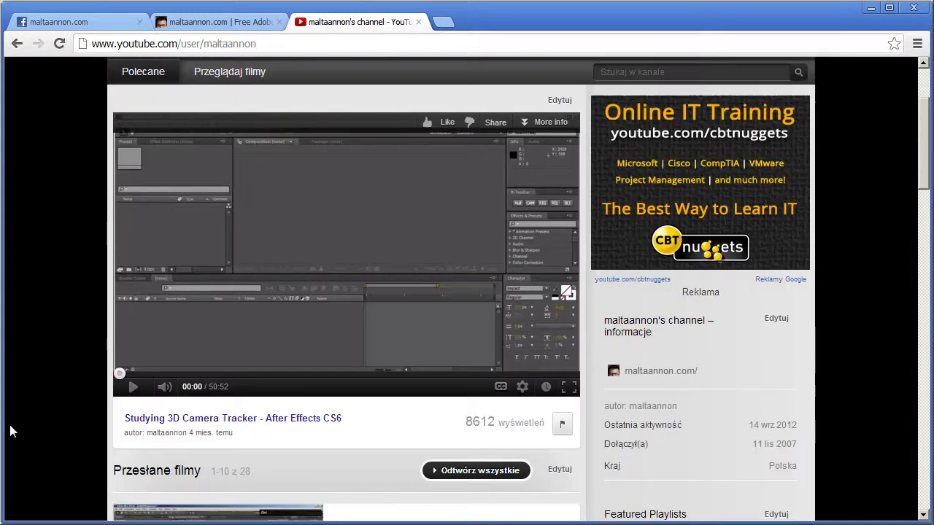
scroll(13, 431, "down", 2)
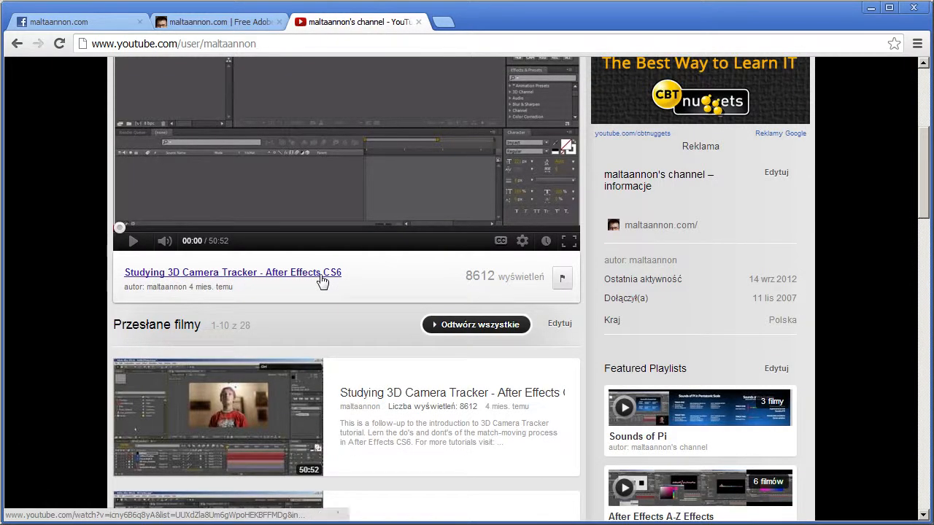
scroll(317, 430, "down", 1)
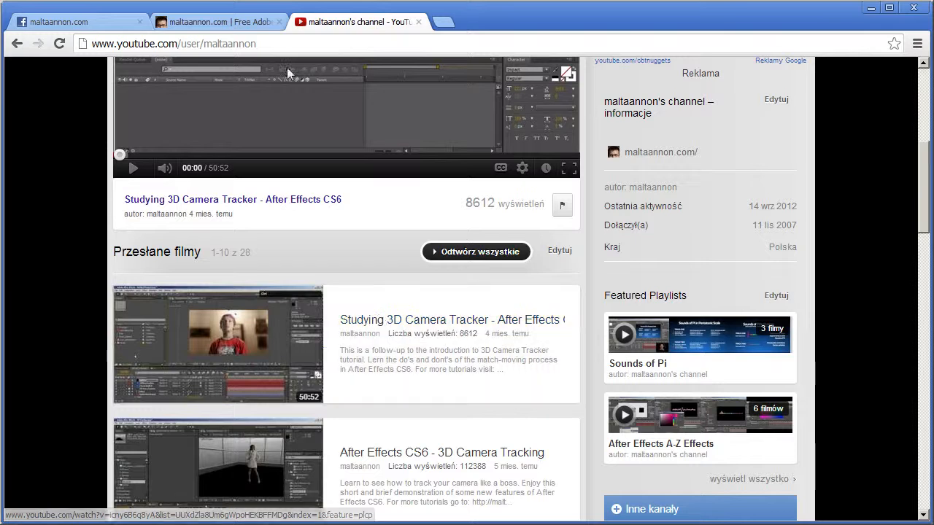
left_click(254, 26)
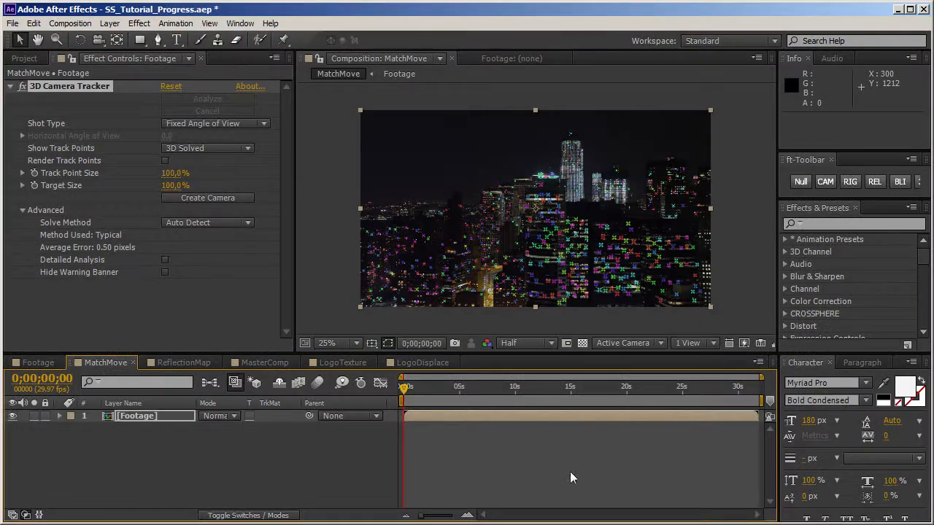
Step: Step through MatchMove up to 0;00;30;01 and back to 0;00;12;11 to check the solved 3D track points on the footage
left_click(457, 402)
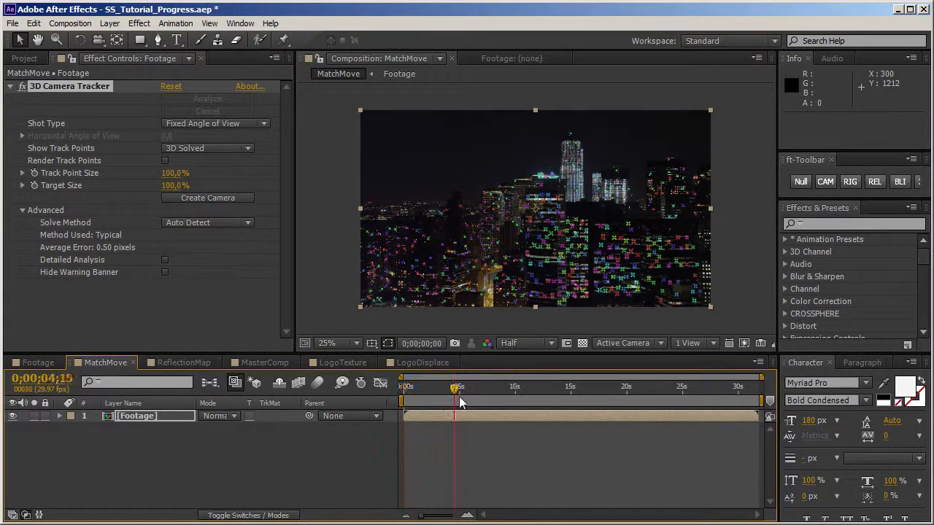
left_click(480, 400)
left_click(513, 397)
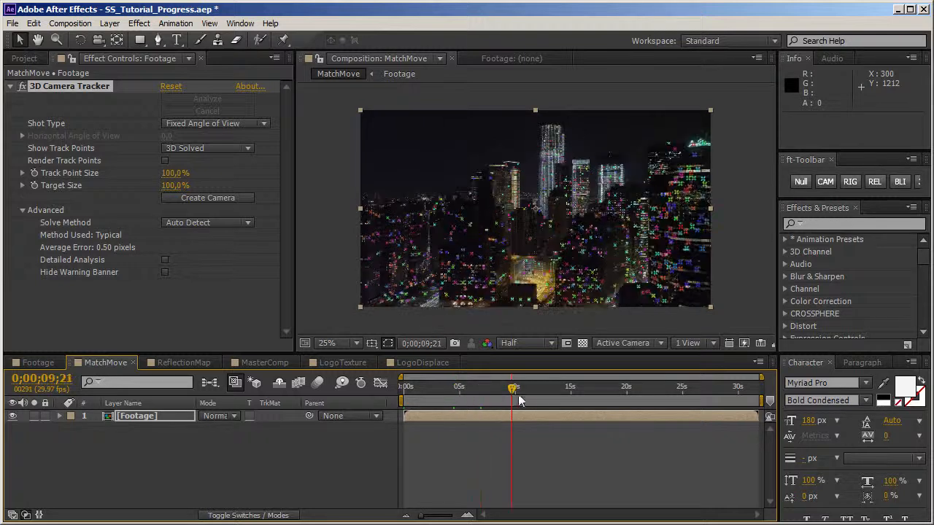
left_click(544, 397)
left_click(574, 397)
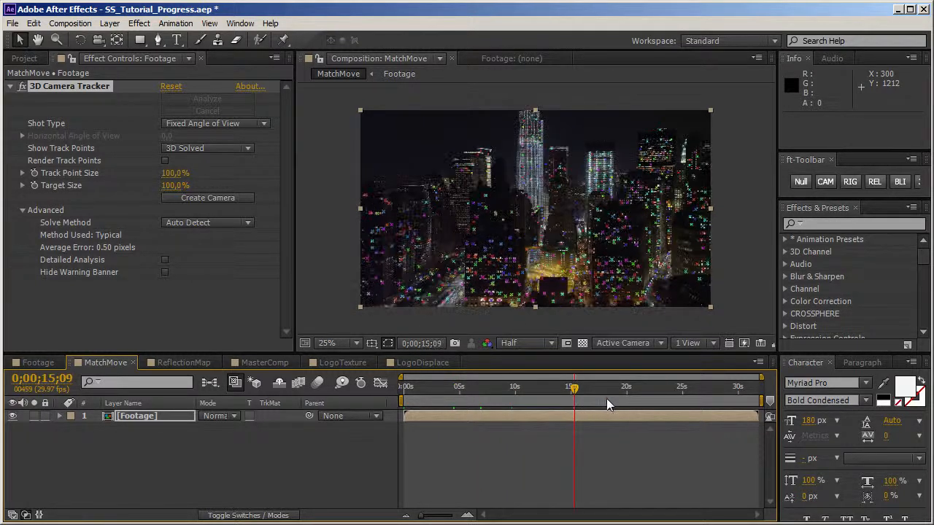
left_click(607, 399)
left_click(627, 397)
left_click(661, 396)
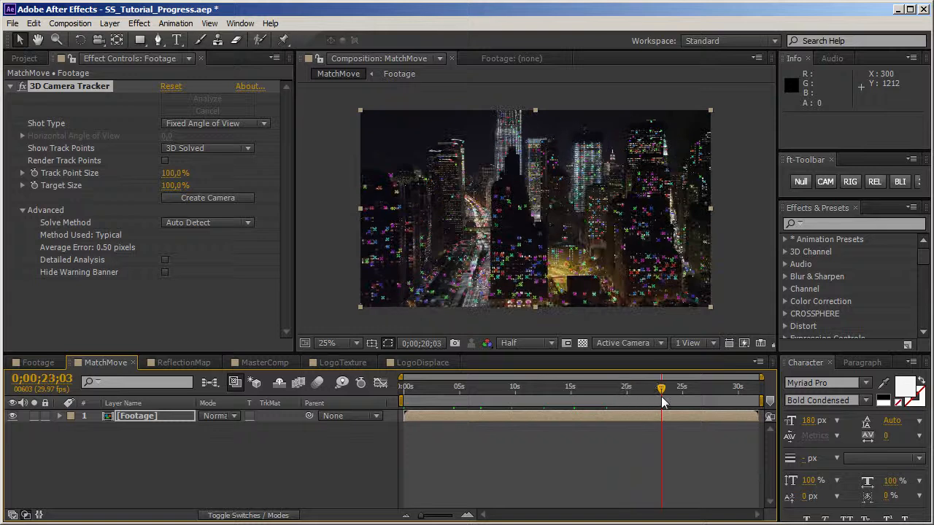
left_click(690, 397)
left_click(721, 397)
left_click(734, 397)
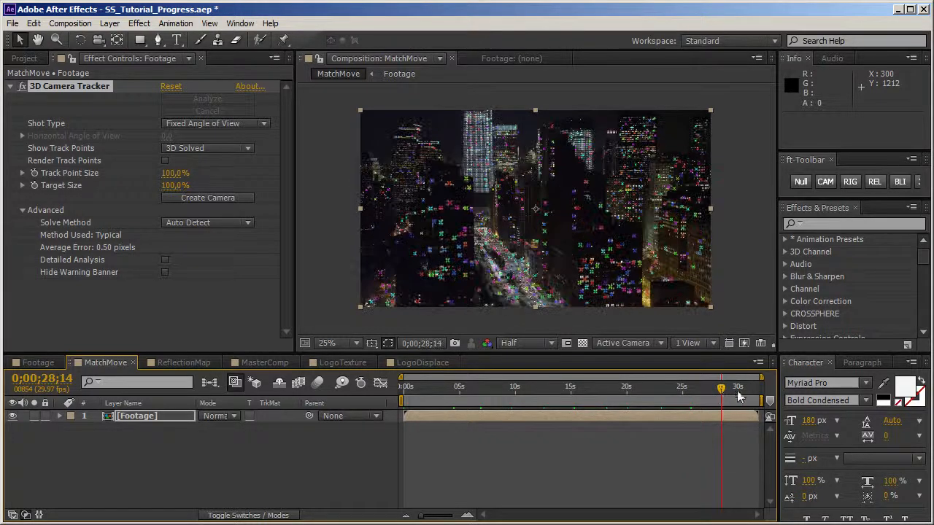
left_click(739, 396)
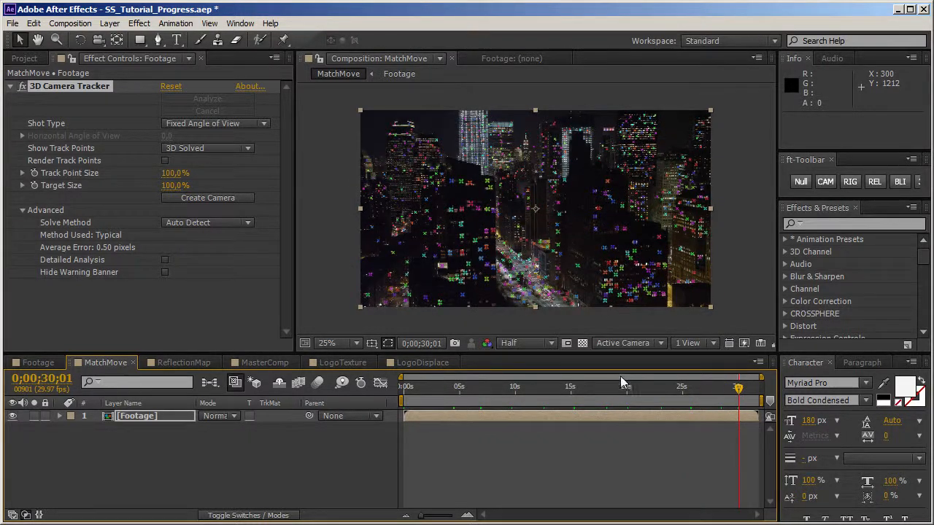
left_click(541, 387)
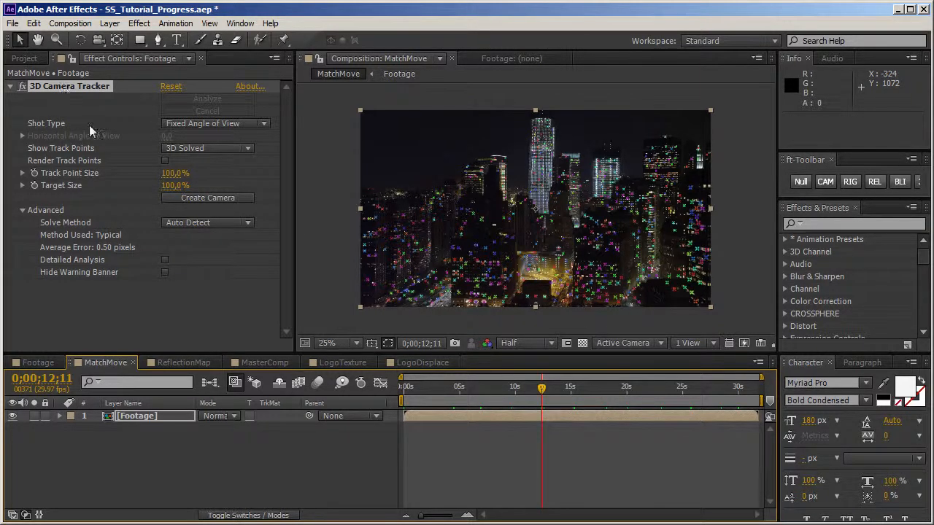
Step: Examine the layer and camera creation options for a cluster of track points on the lower-left buildings
mouse_move(513, 249)
left_mouse_down()
mouse_move(463, 234)
mouse_move(513, 285)
mouse_move(516, 263)
left_mouse_up()
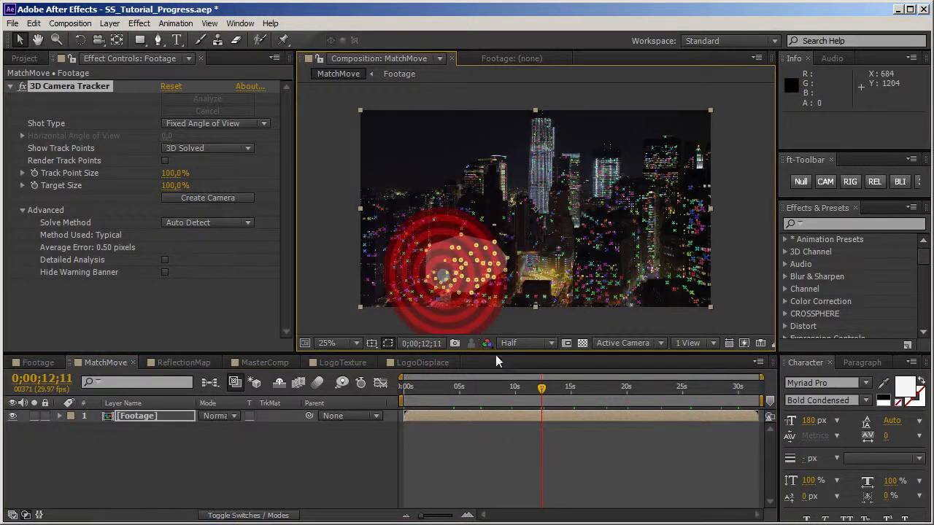
right_click(447, 278)
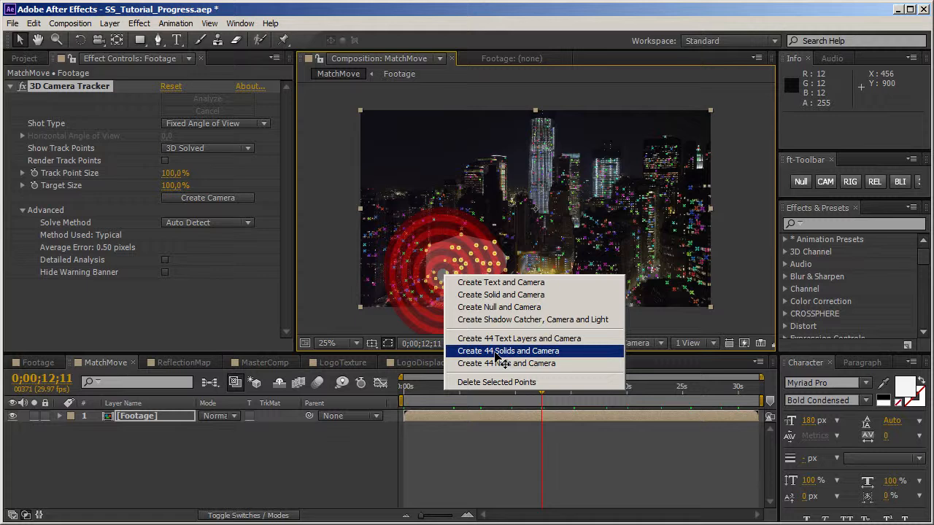
left_click(457, 476)
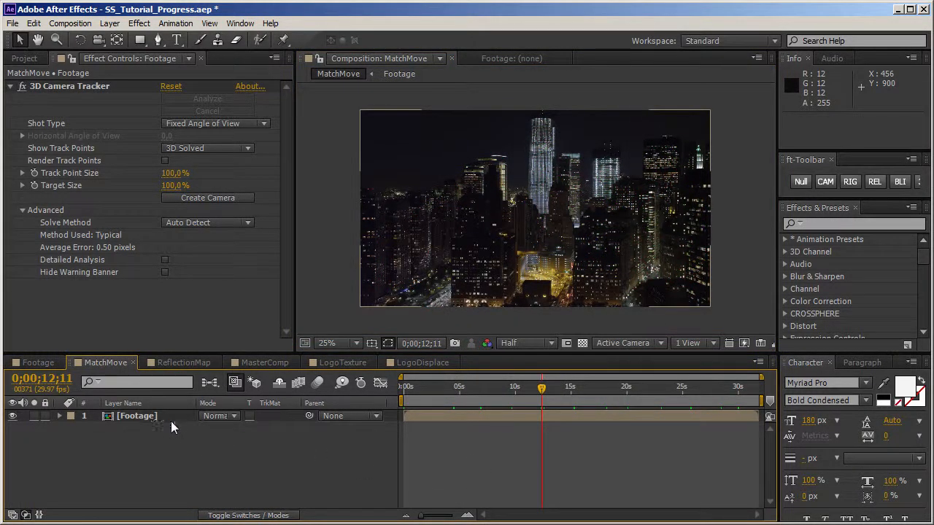
Step: Create a camera from the 3D Camera Tracker solve in MatchMove and go to 0;00;13;18
left_click(231, 197)
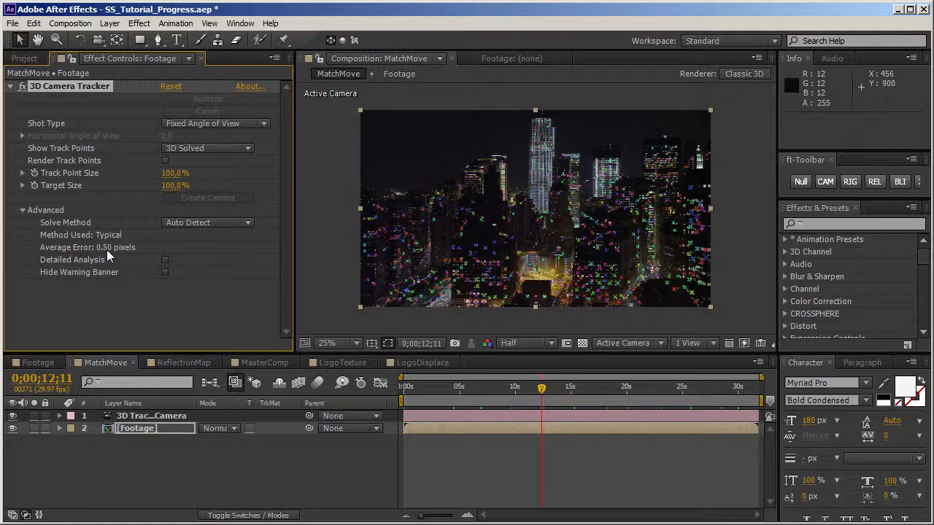
left_click(558, 390)
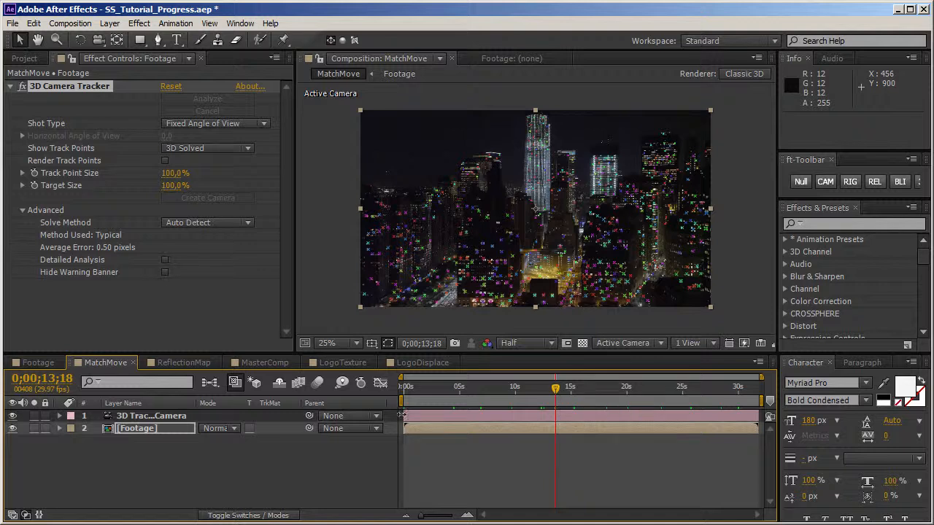
Step: Open MasterComp from the project items and orbit its camera around the logo to view it from another angle
left_click(24, 59)
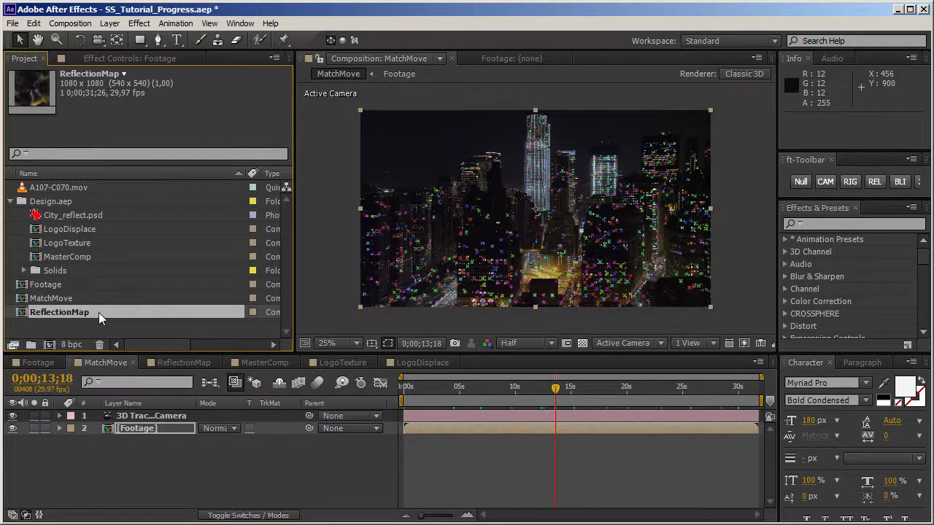
double_click(36, 261)
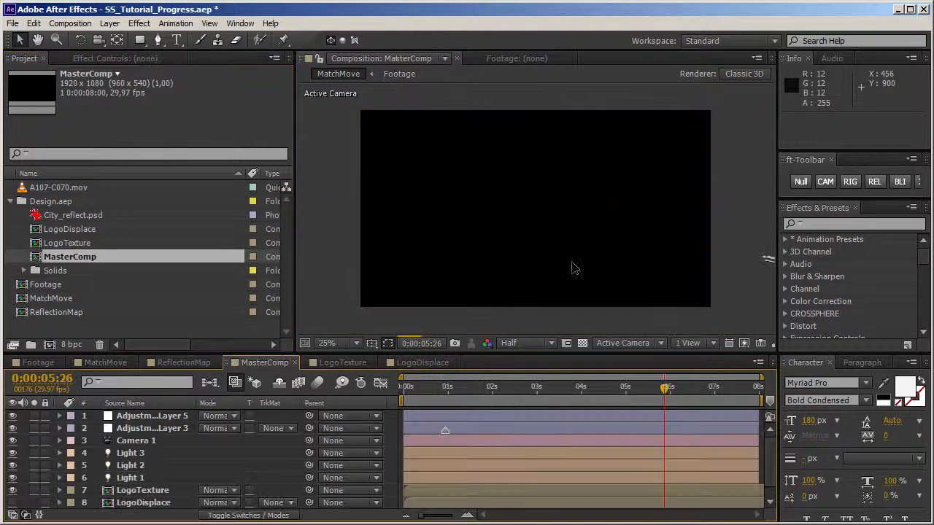
key("c")
left_click_drag(580, 266, 576, 240)
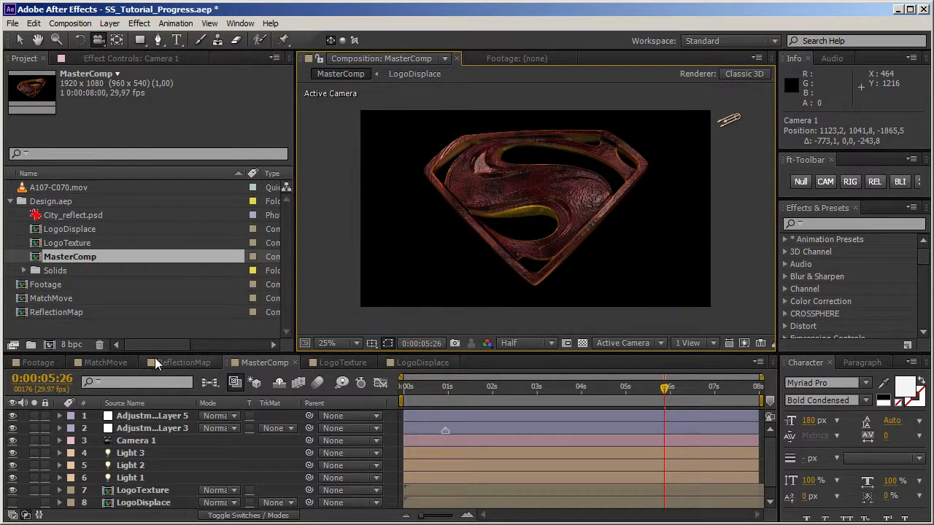
Step: In MatchMove, check the LogoDisplace composition's dimensions and add a 1920 x 1080 solid in dark gray 222222
left_click(106, 362)
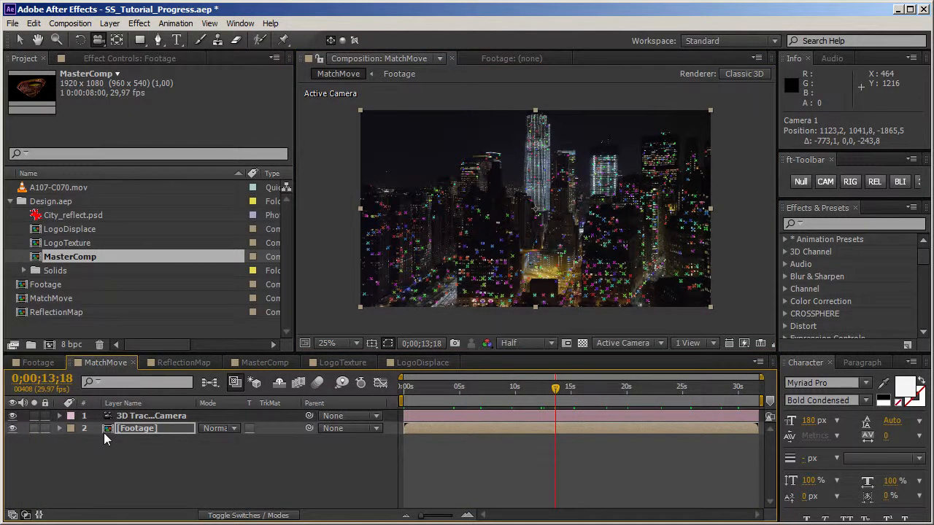
left_click(70, 231)
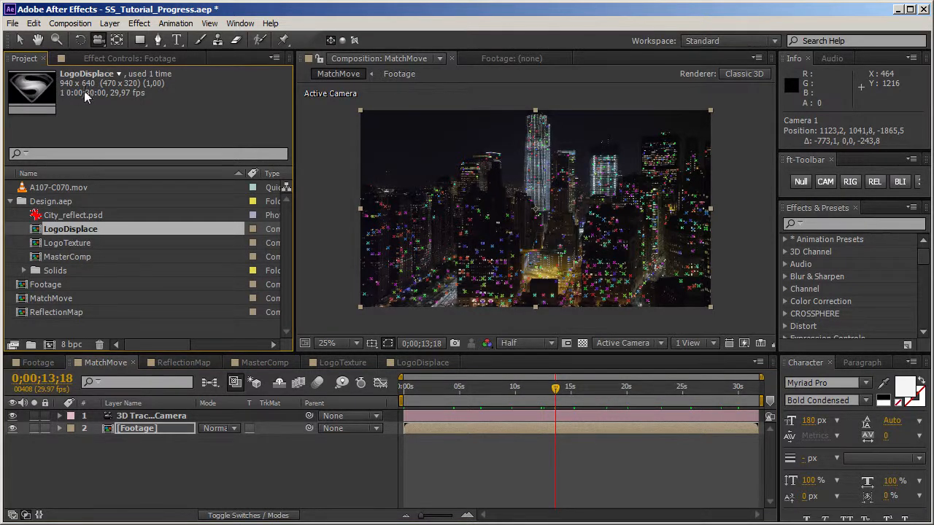
right_click(143, 452)
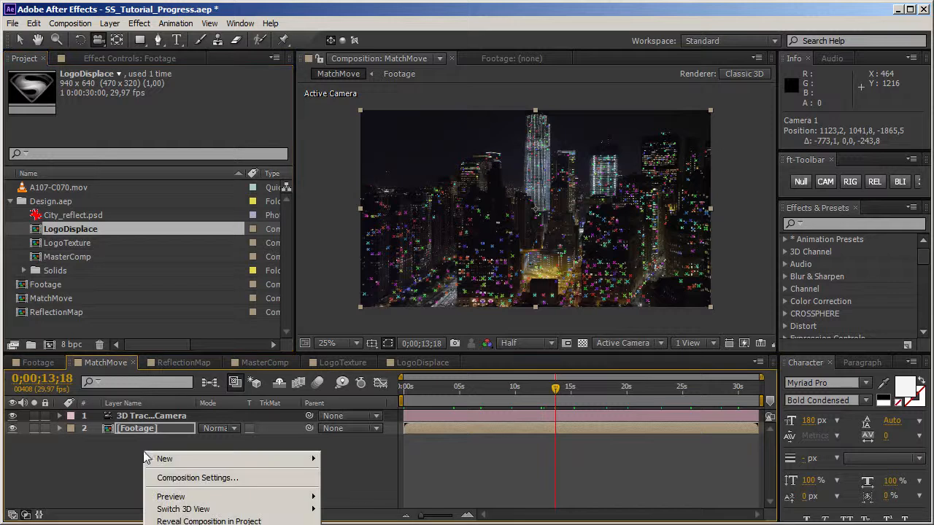
mouse_move(185, 459)
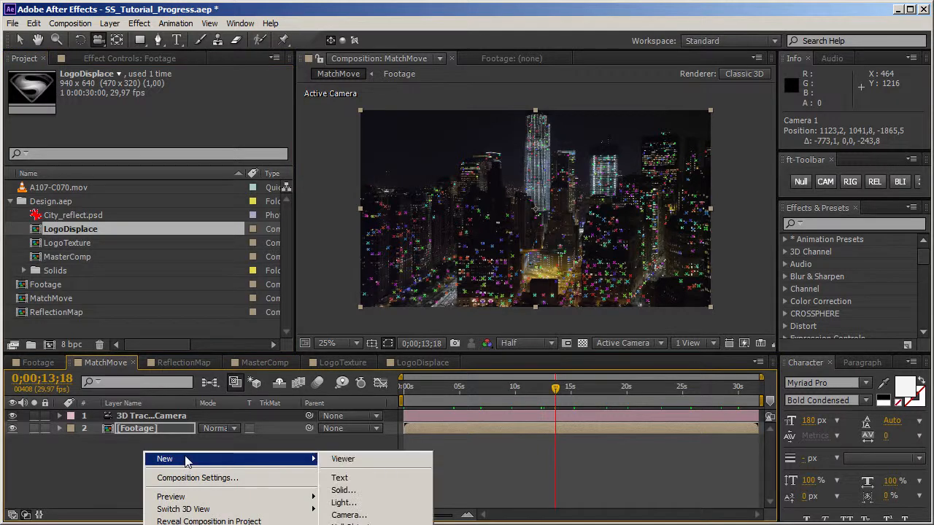
left_click(343, 490)
left_click(427, 353)
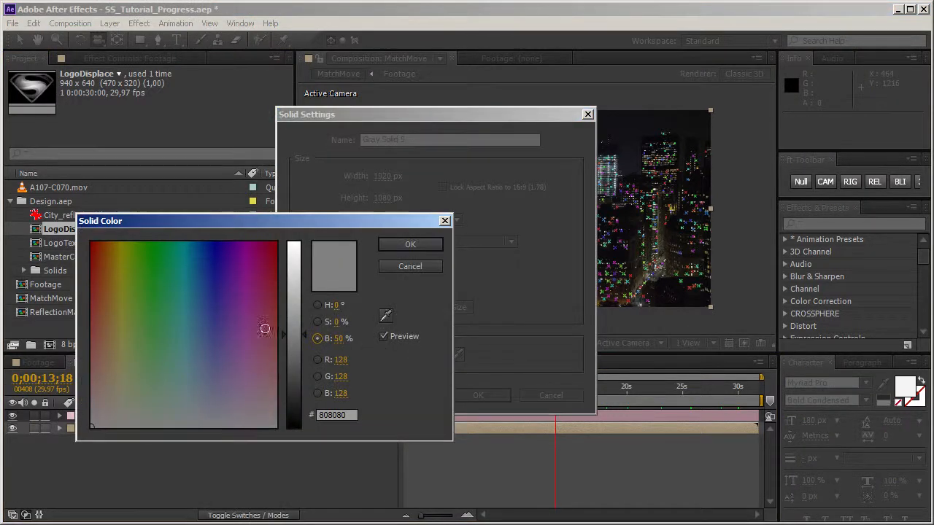
left_click_drag(304, 340, 301, 403)
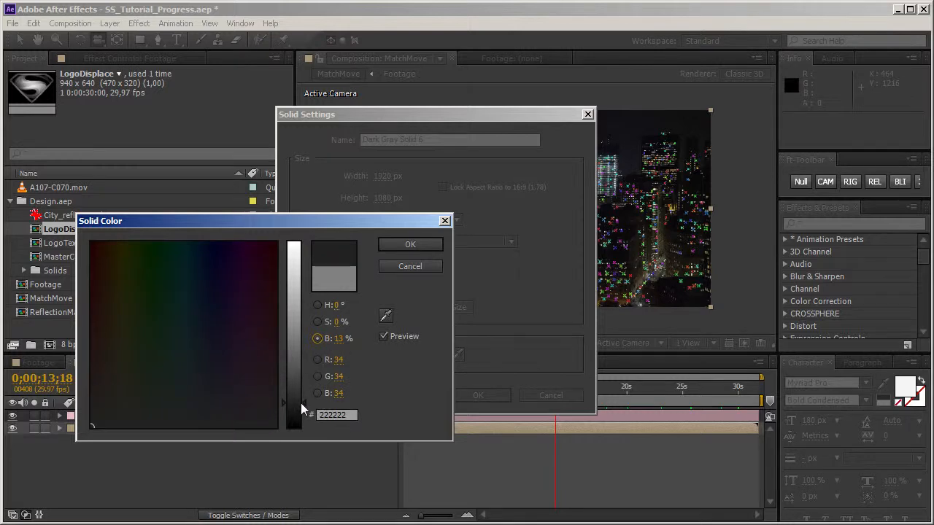
left_click(422, 248)
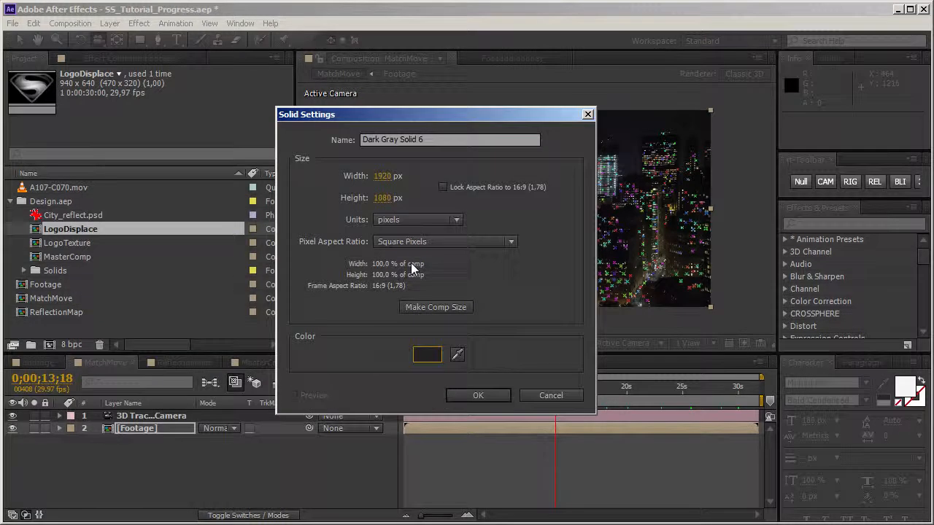
left_click(467, 394)
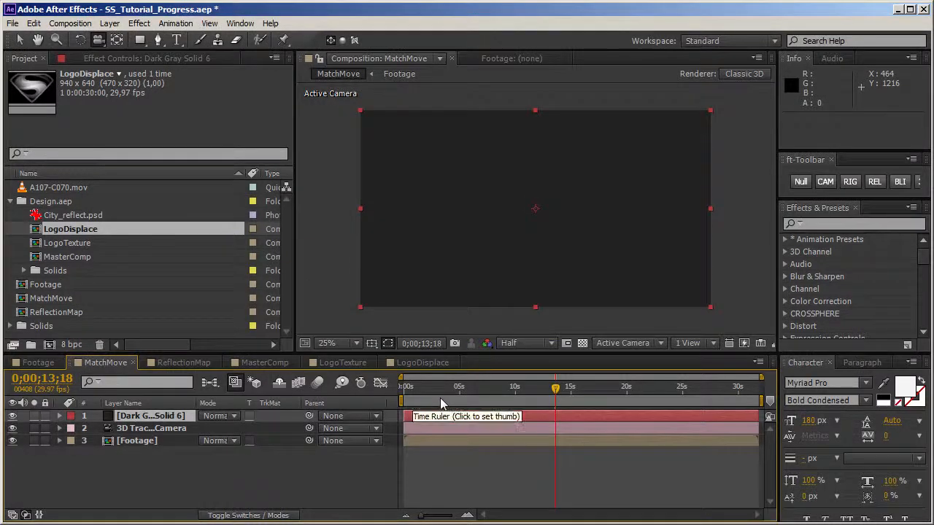
Step: Resize the dark gray solid to 940 x 640 px to match the LogoDisplace composition
key("ctrl+shift+y")
left_click(386, 158)
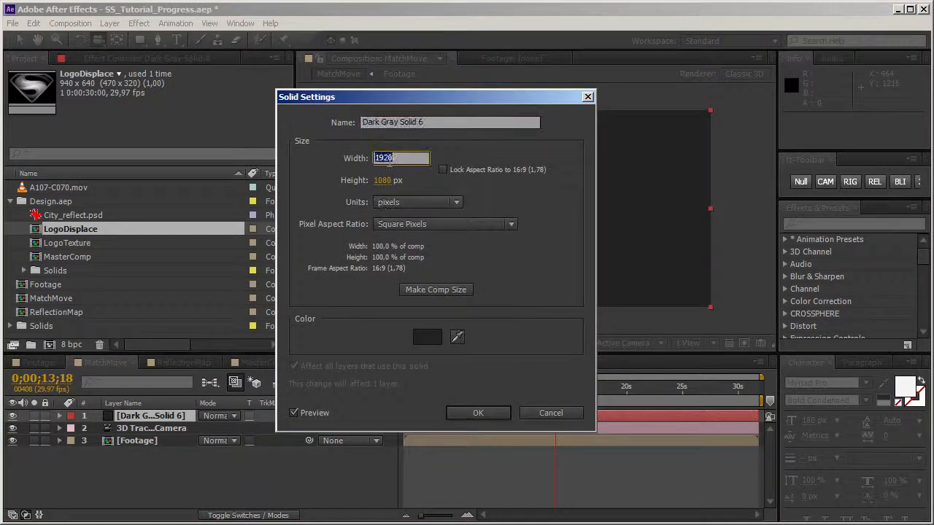
type("940")
key("Tab")
type("640")
left_click(478, 413)
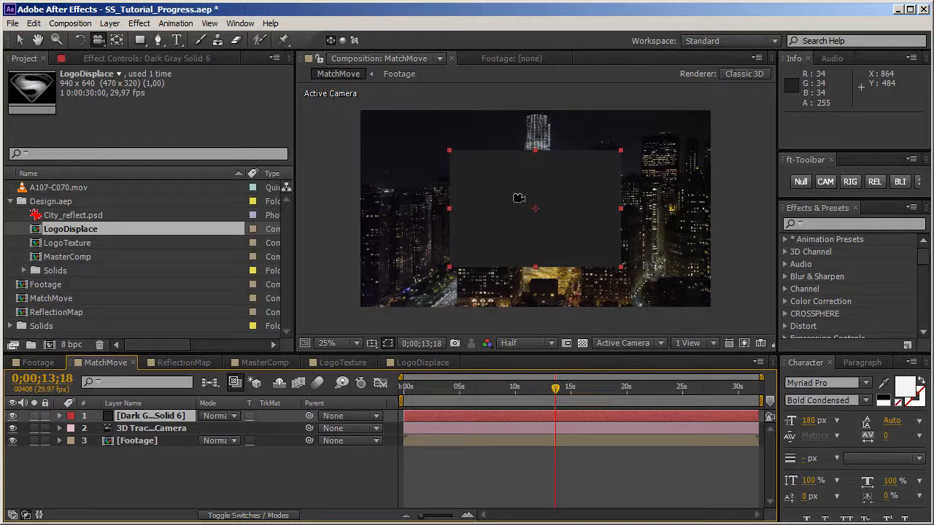
Step: Find the Mettle ShapeShifter effect and apply it to the dark gray solid
left_click(847, 223)
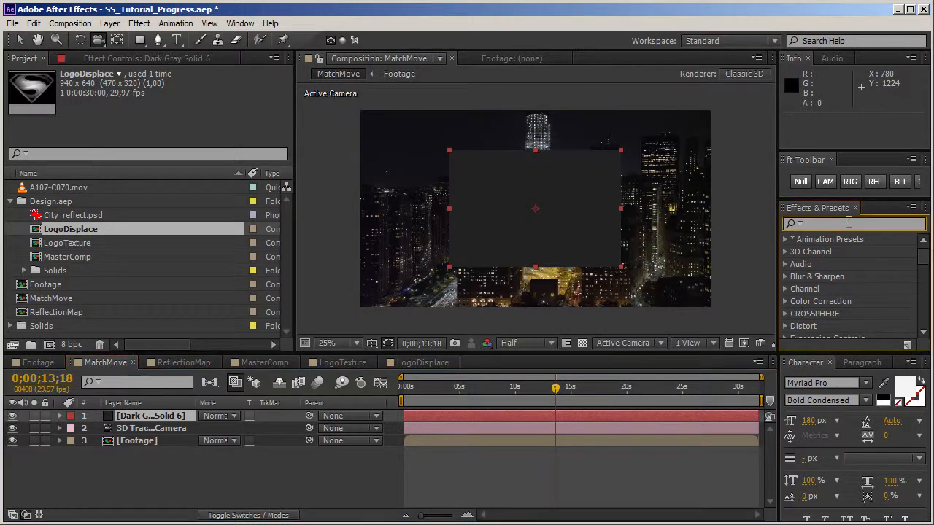
type("shapes")
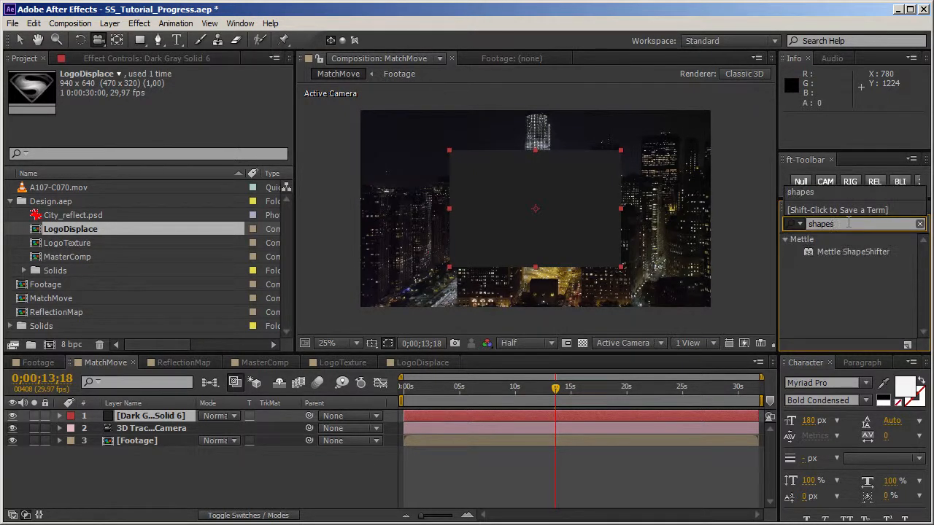
left_click_drag(844, 256, 532, 234)
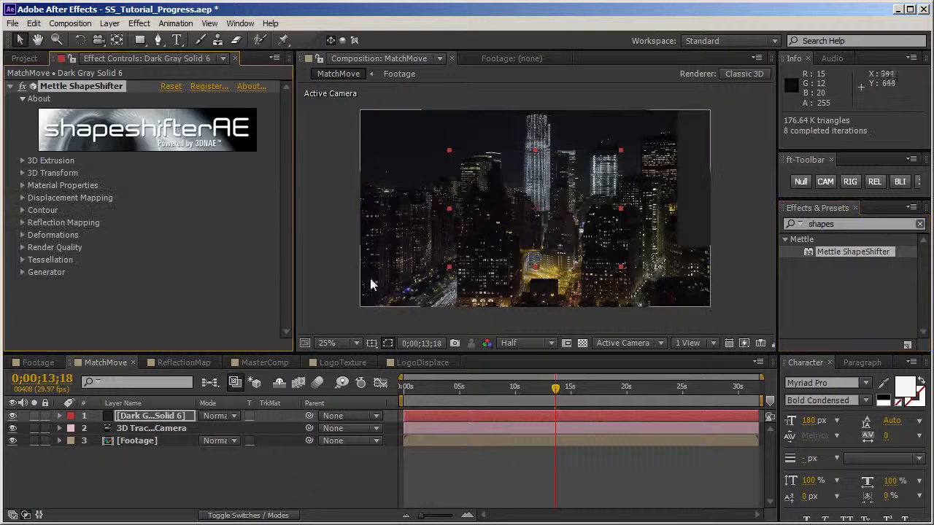
Step: Add the LogoDisplace composition beneath the Footage layer in MatchMove and hide it
left_click(24, 58)
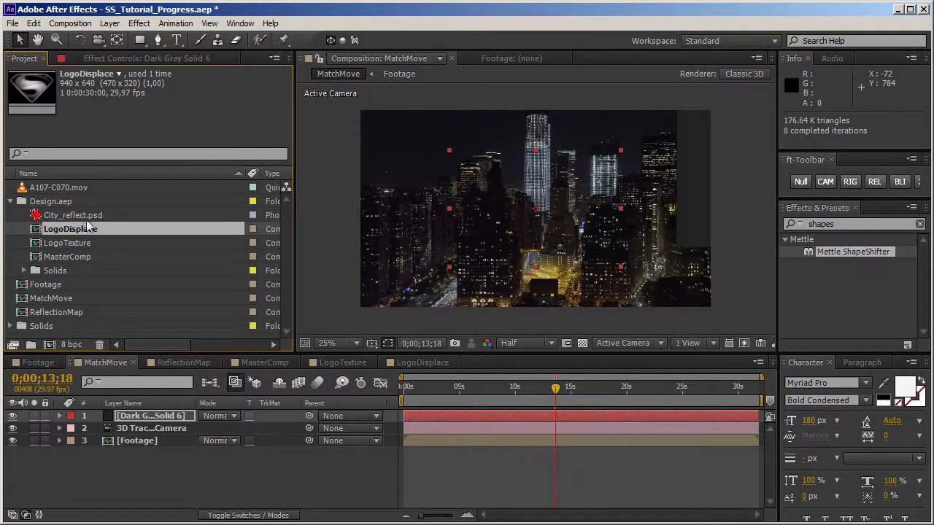
left_click_drag(80, 233, 156, 467)
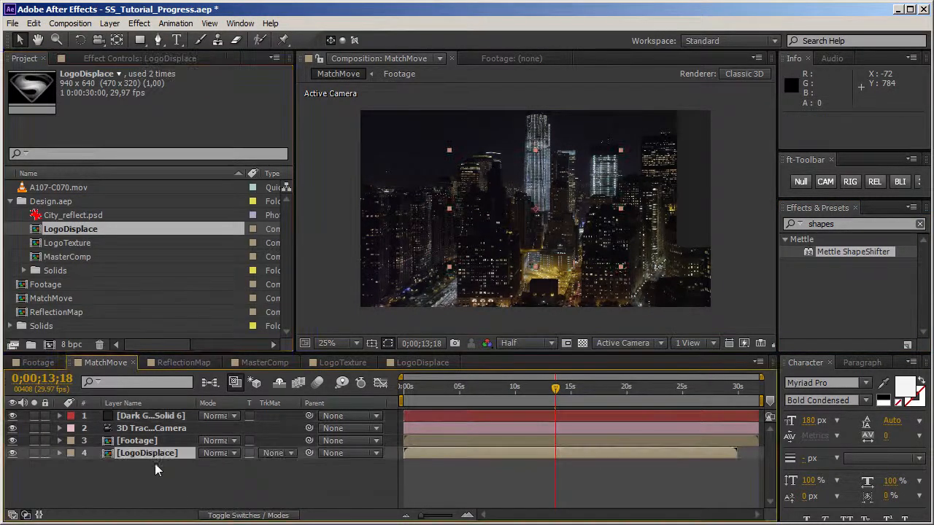
left_click(12, 454)
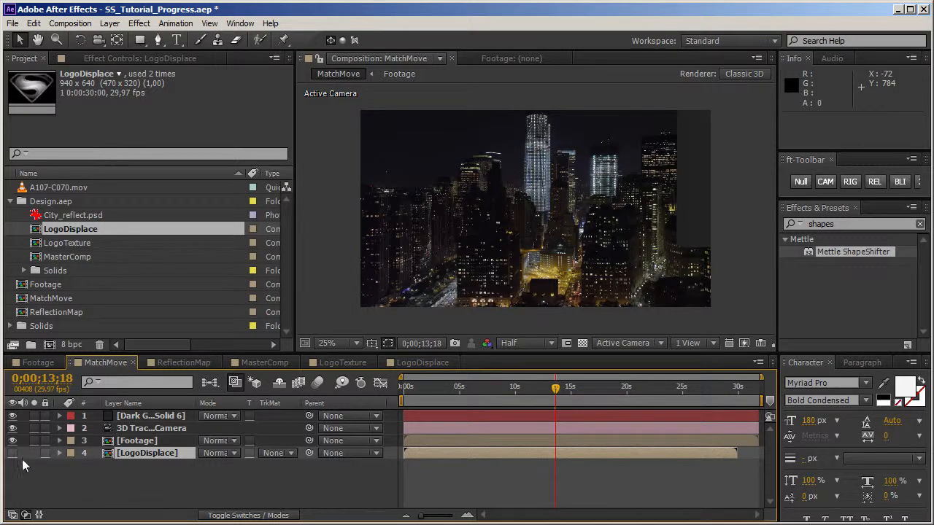
Step: Move the dark gray solid below the 3D tracker camera layer and rename it ShapeShifter
left_click_drag(146, 415, 145, 438)
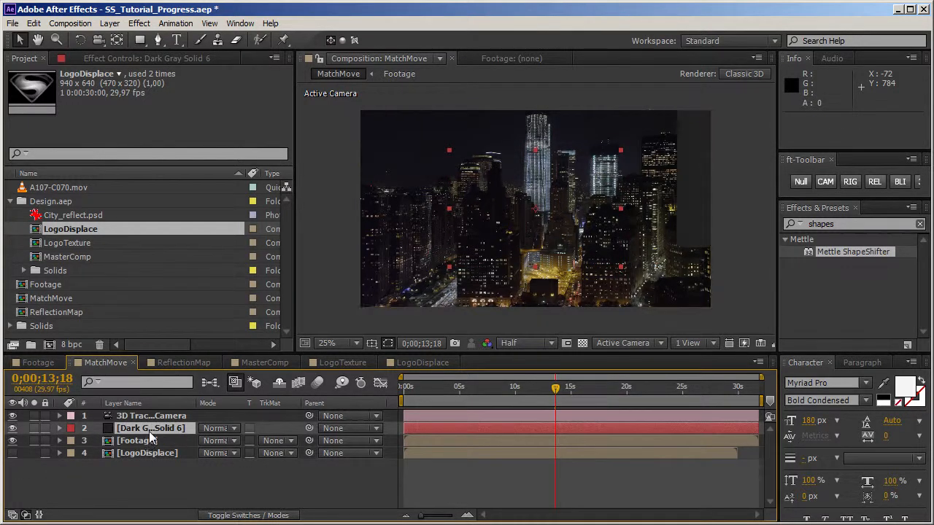
key("Return")
type("Shape")
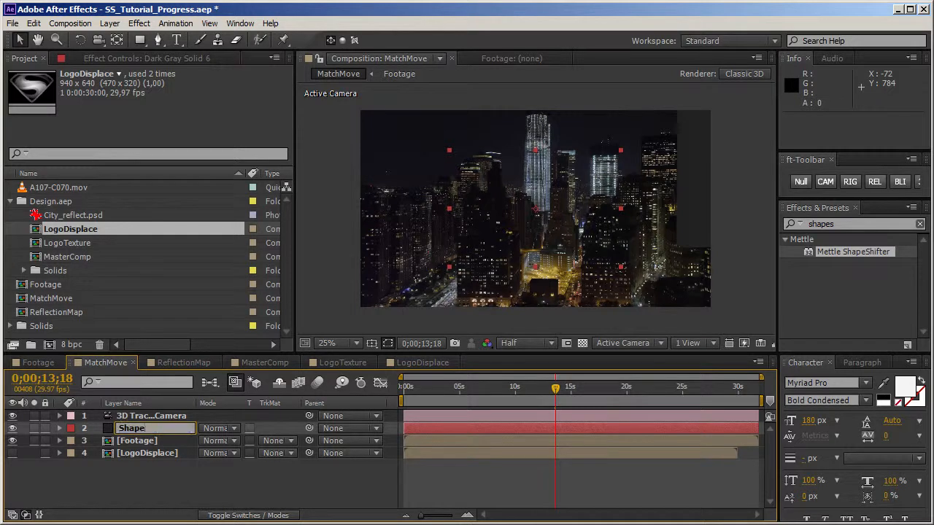
type("Shifter")
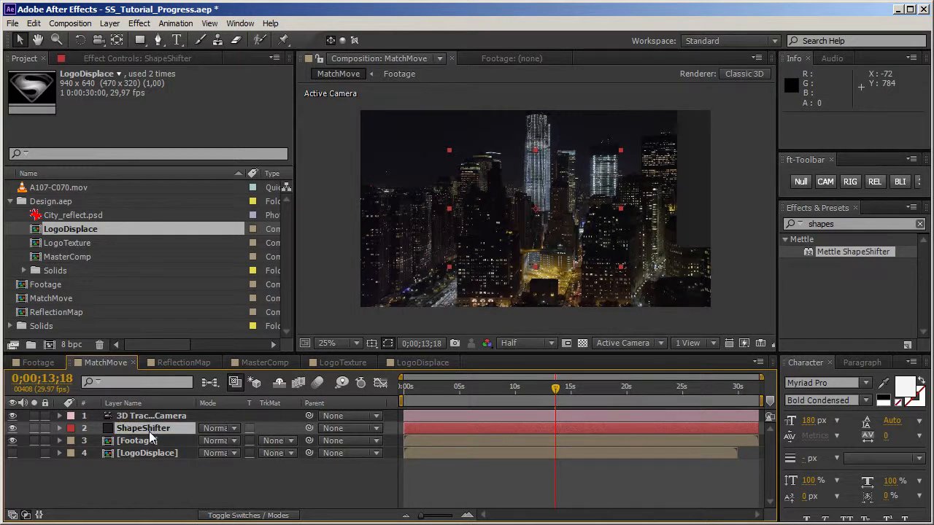
key("Return")
Step: Set ShapeShifter's displacement mapping to use the LogoDisplace layer's RGB(Luma) with a Displace Height of 221, checking the logo at 0;00;05;11
left_click(138, 58)
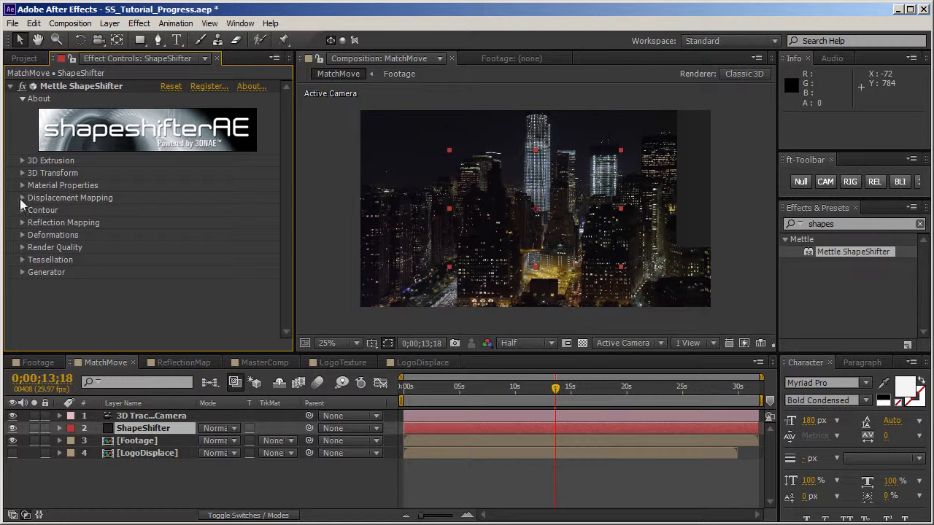
left_click(22, 198)
left_click(219, 210)
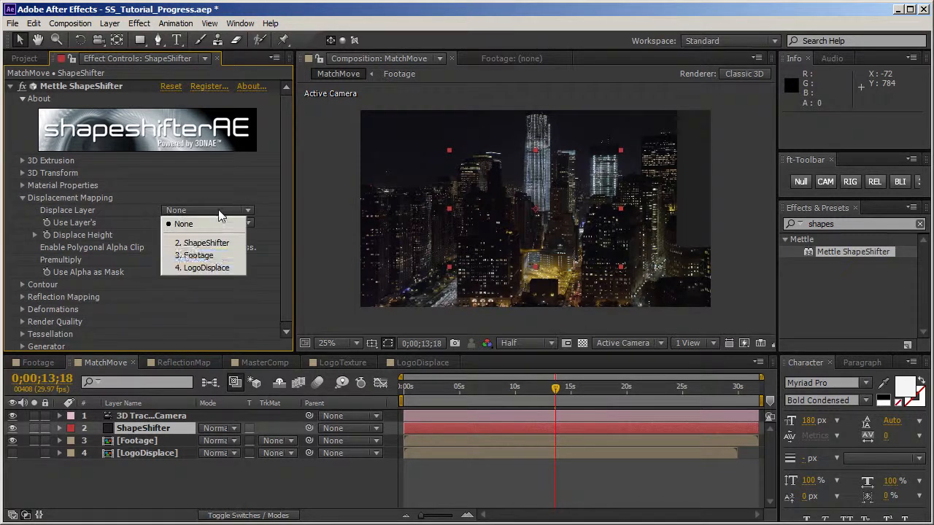
left_click(197, 268)
left_click(218, 225)
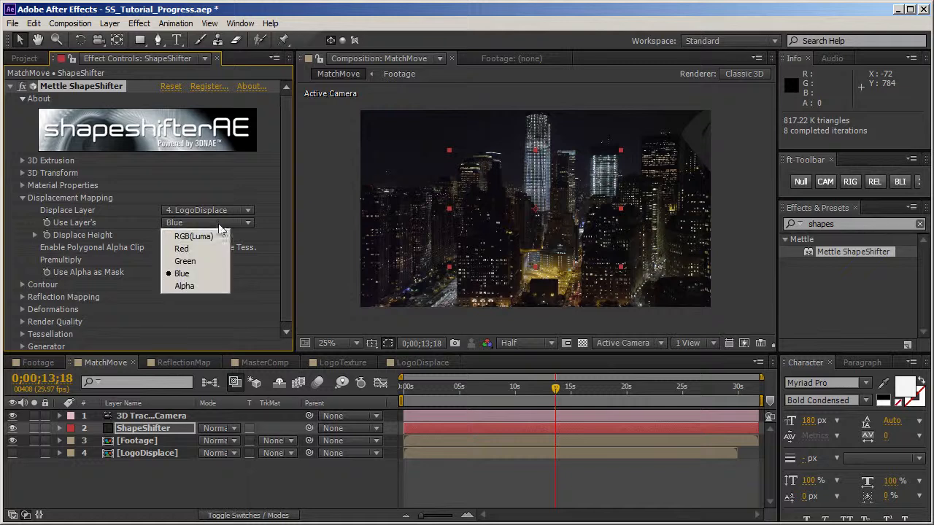
left_click(213, 235)
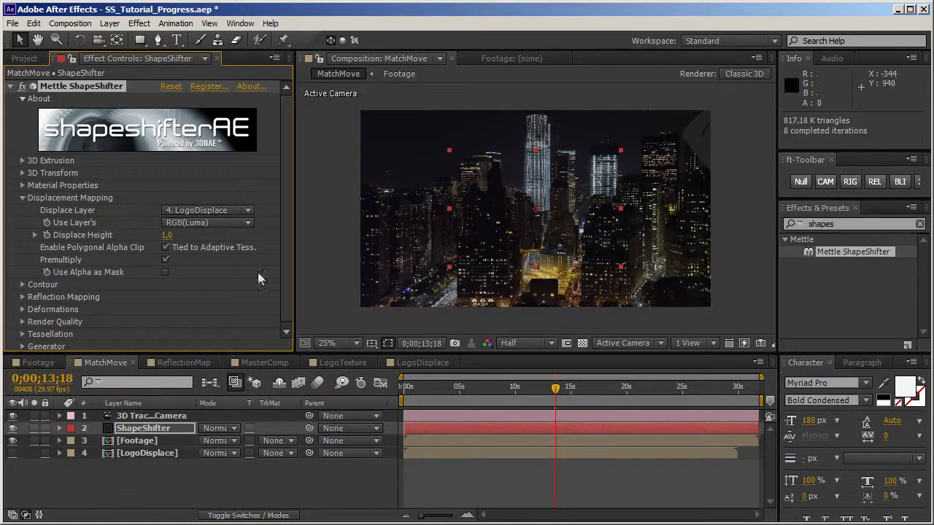
left_click_drag(520, 392, 464, 398)
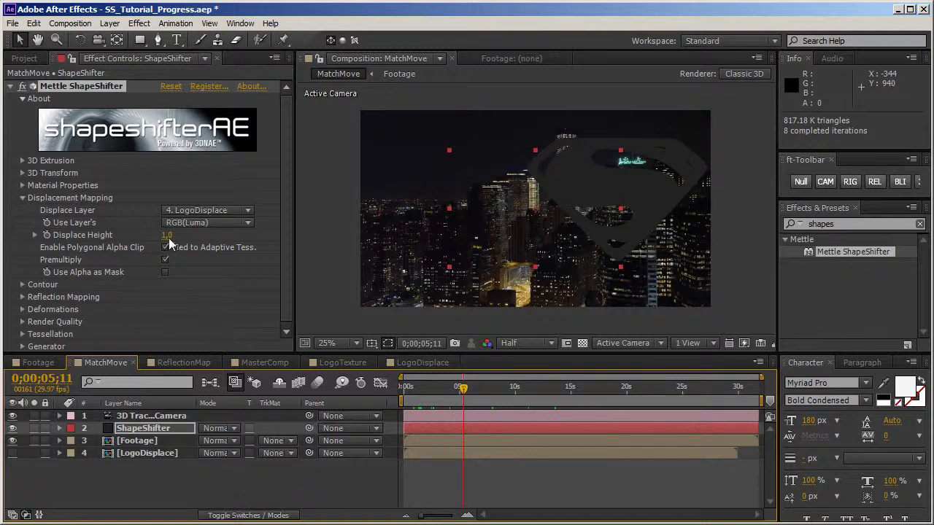
left_click_drag(170, 236, 201, 238)
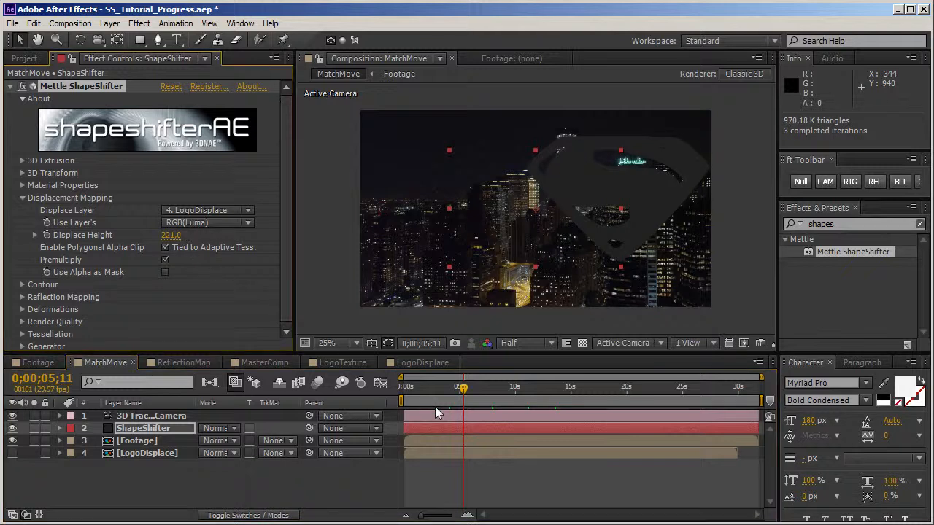
Step: Return to 0;00;00;00 and add a white Parallel light with 100% intensity and Inverse Square Clamped falloff
left_click_drag(402, 389, 391, 391)
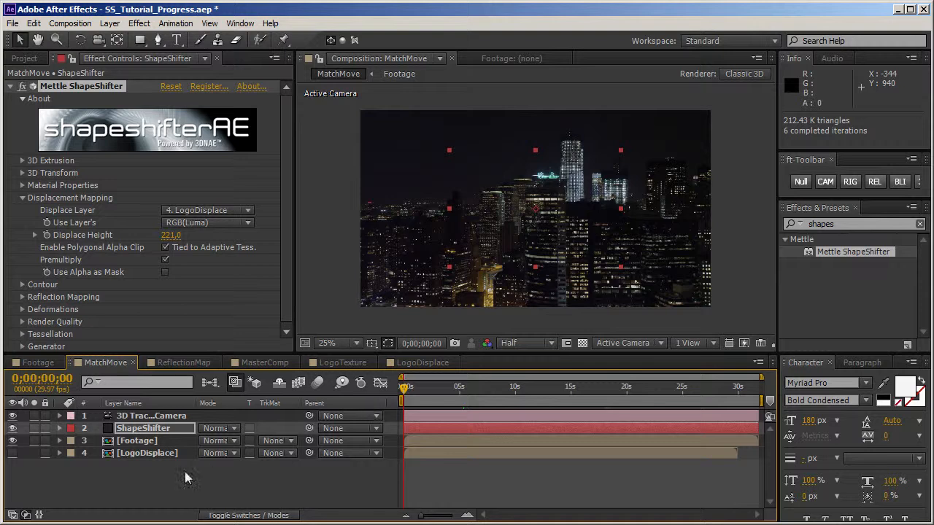
left_click(188, 477)
right_click(165, 475)
mouse_move(219, 479)
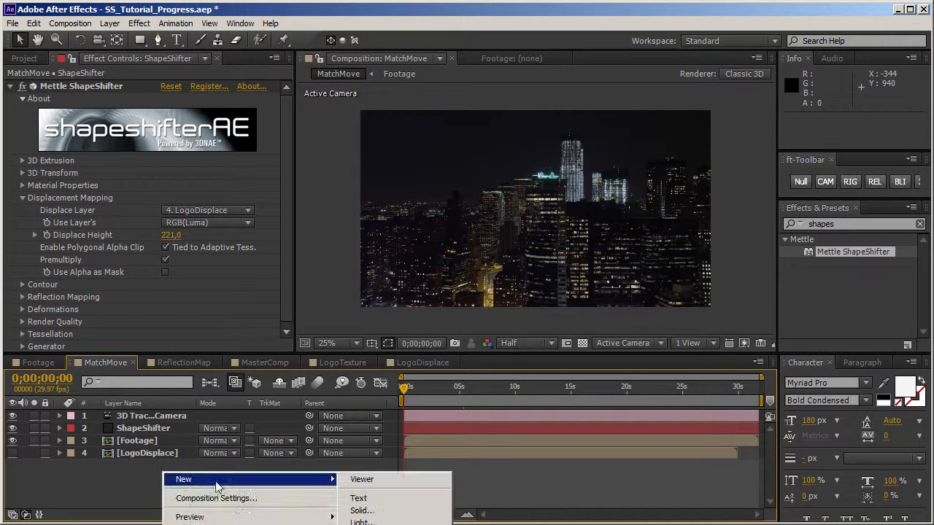
left_click(368, 522)
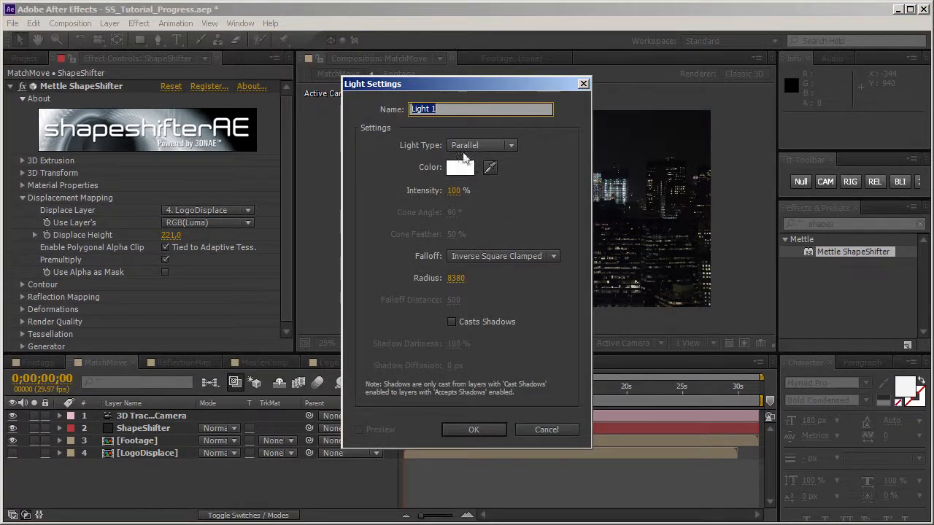
left_click(468, 431)
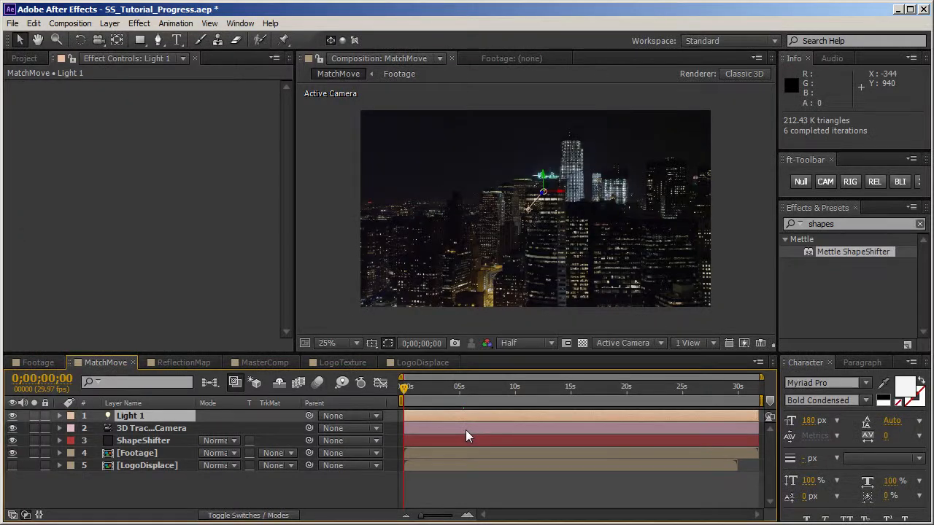
Step: Duplicate the parallel light, then name the original KeyLight and the copy FillLight
key("ctrl+d")
left_click(146, 427)
key("Return")
type("Key")
key("Return")
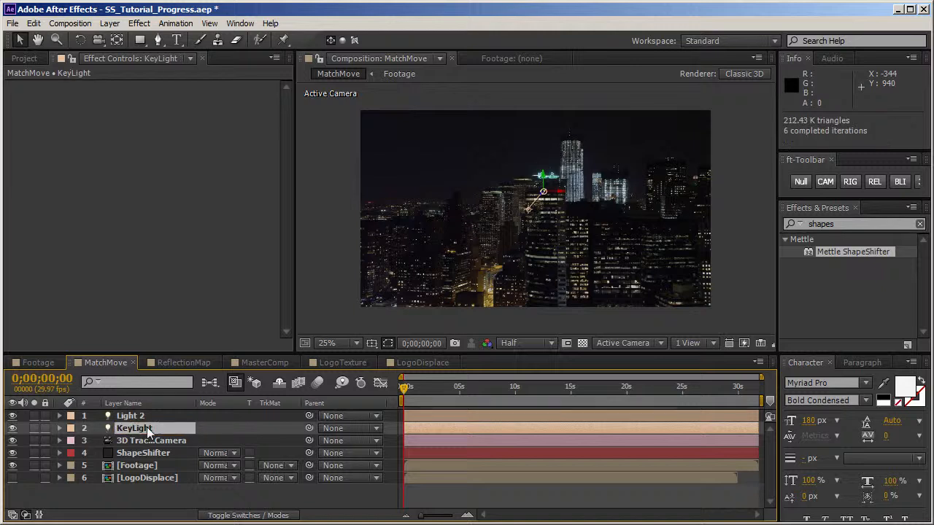
left_click(135, 416)
key("Return")
type("Fill")
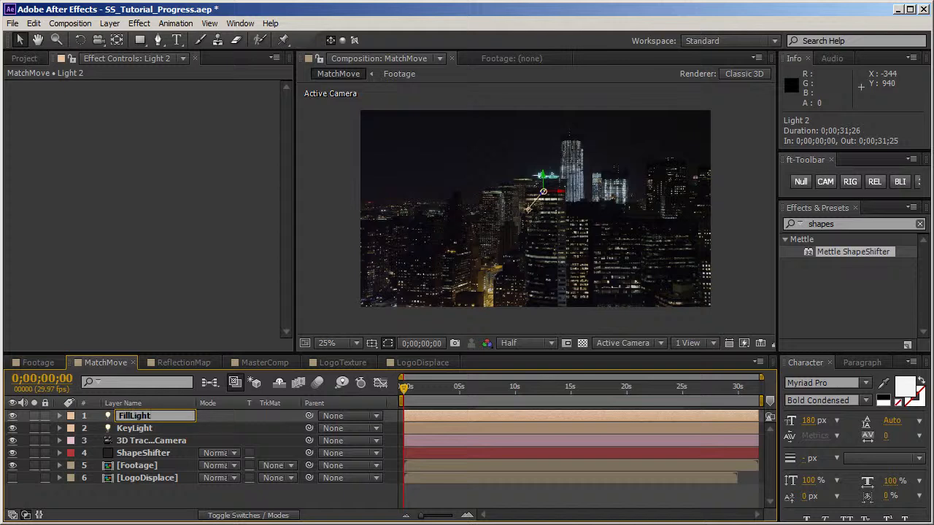
key("Return")
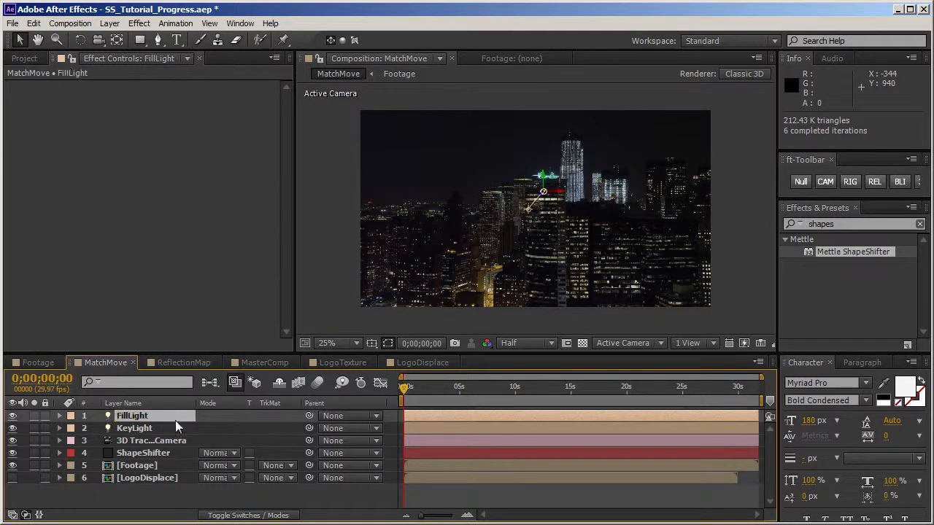
Step: Link FillLight's Point of Interest to KeyLight's Point of Interest with an expression
left_click(162, 429)
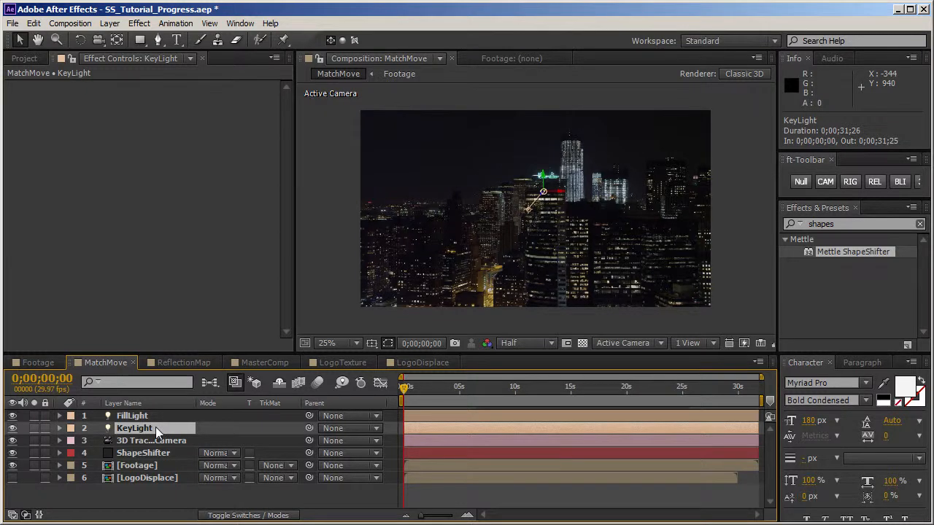
key("a")
left_click(151, 417)
key("a")
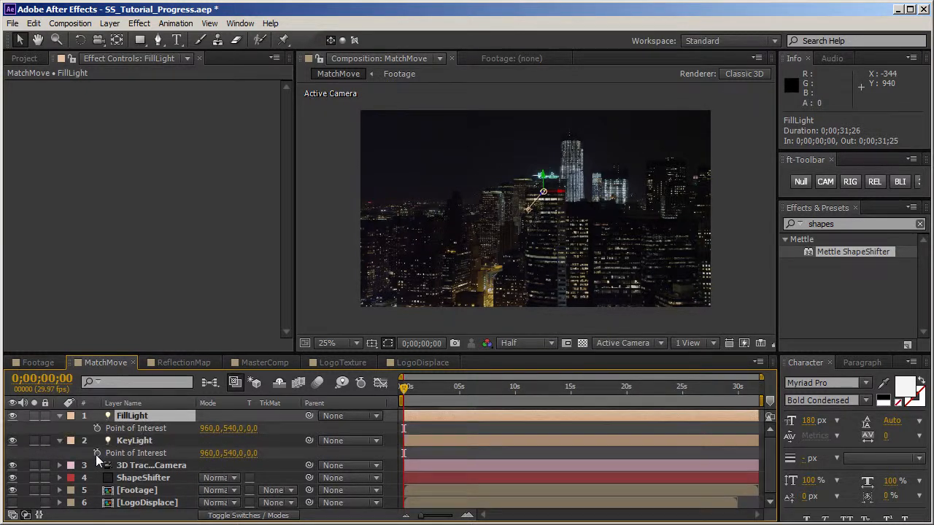
left_click(97, 428, "alt")
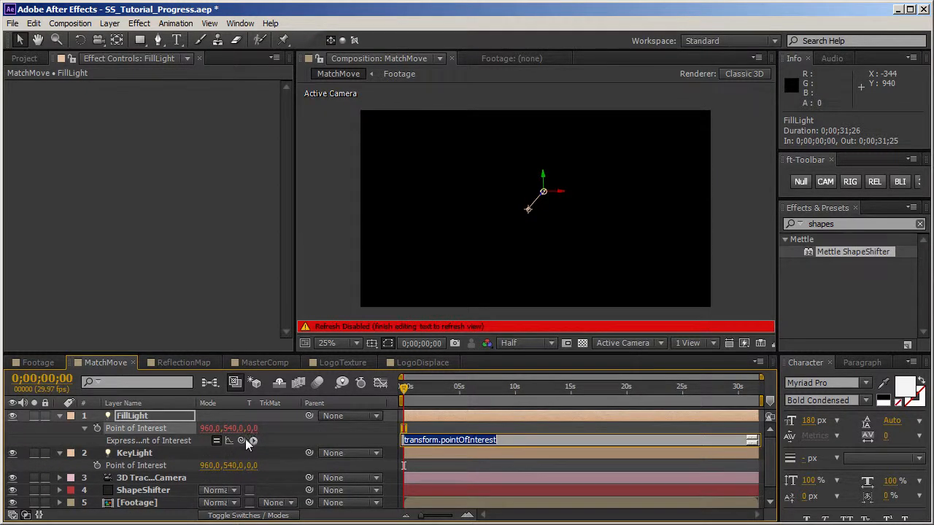
left_click_drag(199, 450, 155, 465)
left_click(84, 429)
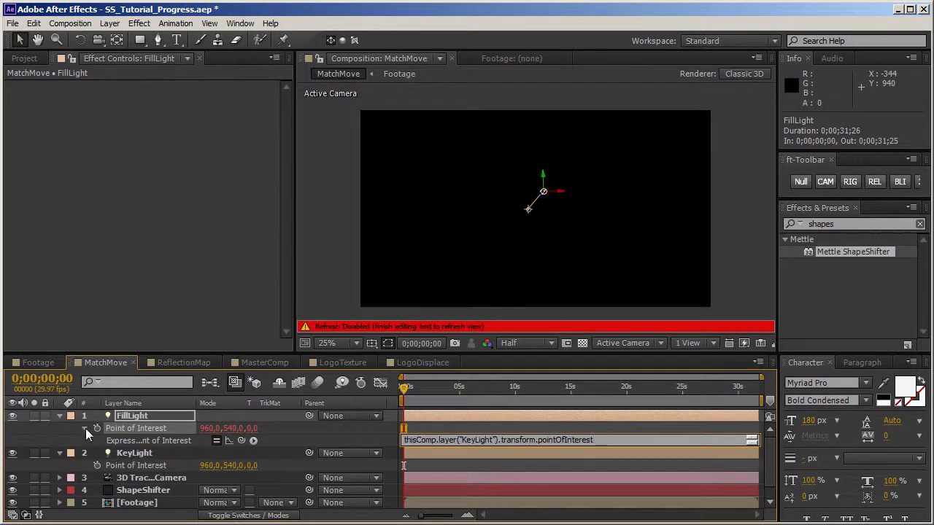
Step: Duplicate FillLight with its linked Point of Interest, name the copy BackLight, and collapse the three light layers
key("ctrl+d")
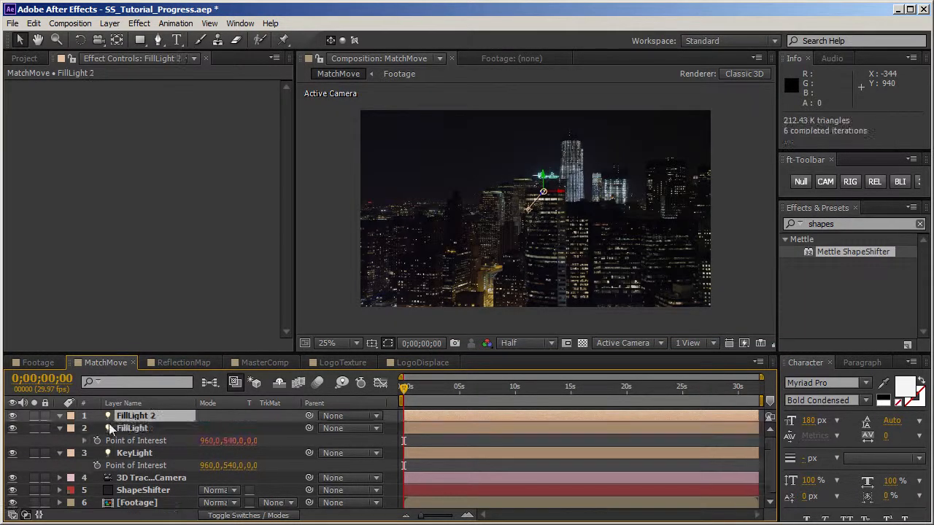
left_click(60, 416)
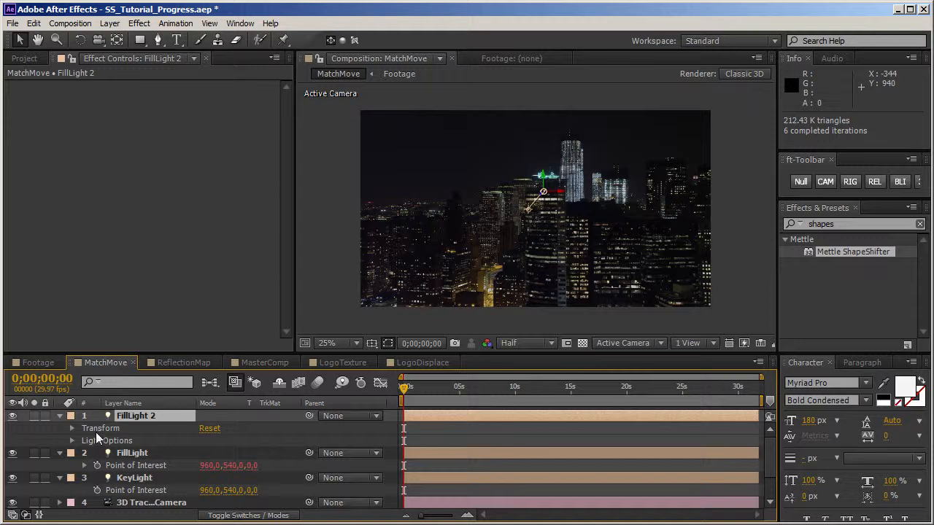
key("e")
key("e")
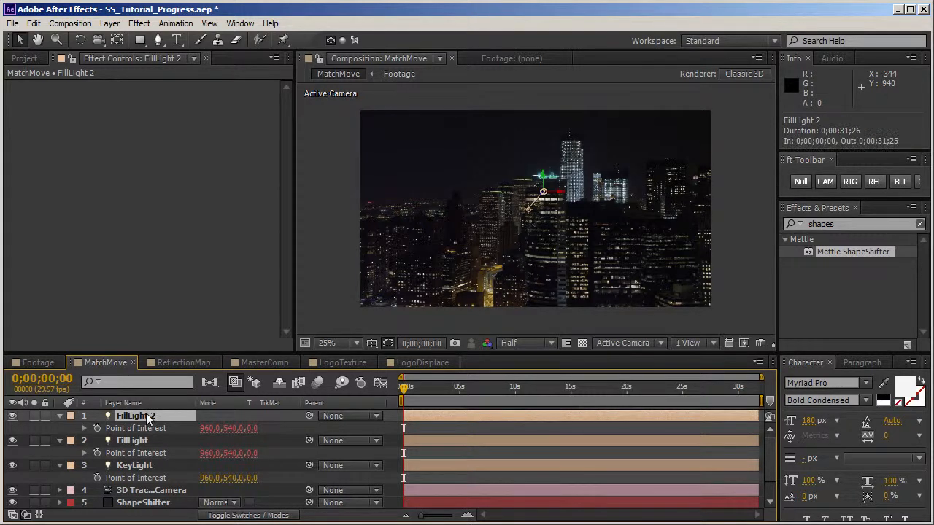
type("BackLight")
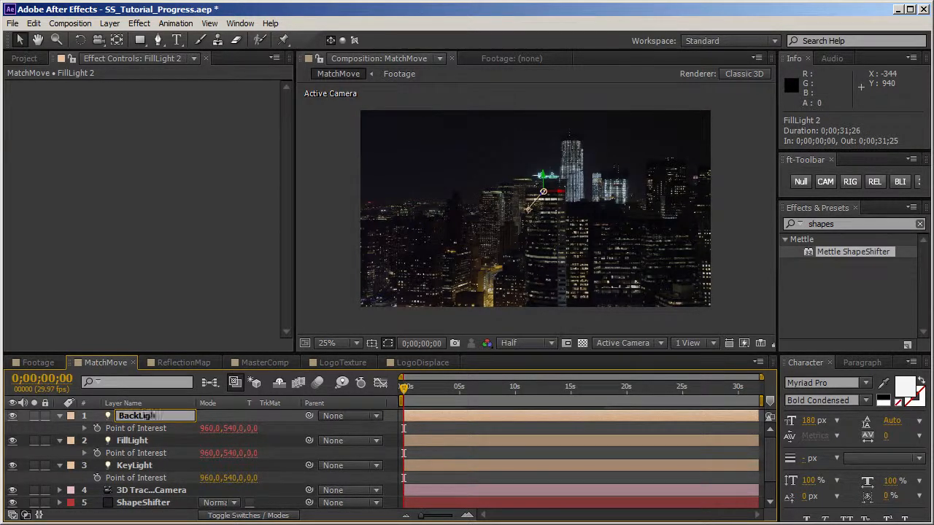
key("Return")
left_click(59, 416)
left_click(59, 428)
left_click(59, 441)
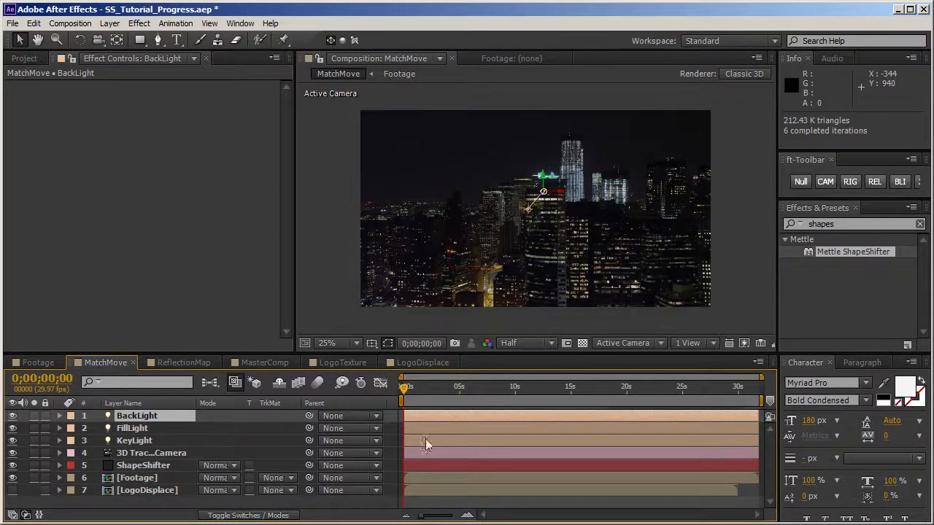
Step: At 0;00;03;08, solo the ShapeShifter layer and add a new camera to the MatchMove composition
left_click(440, 394)
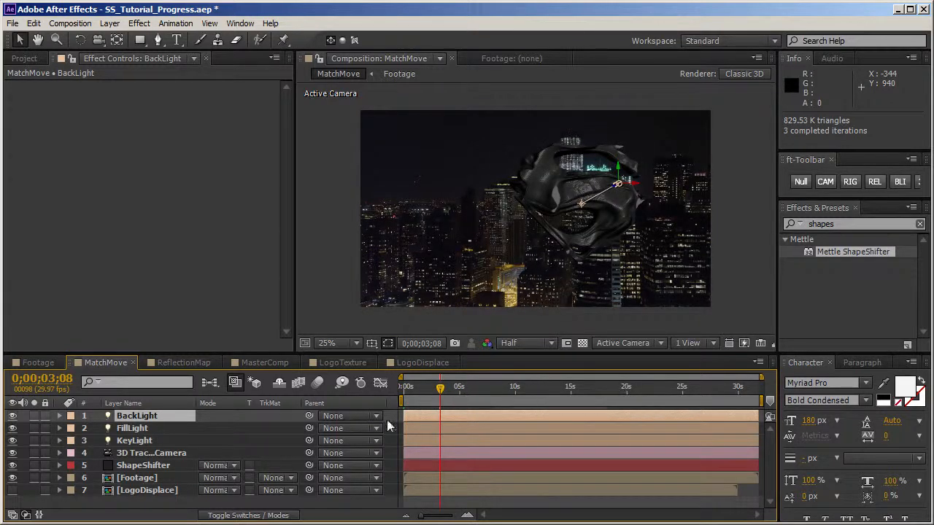
left_click(34, 466)
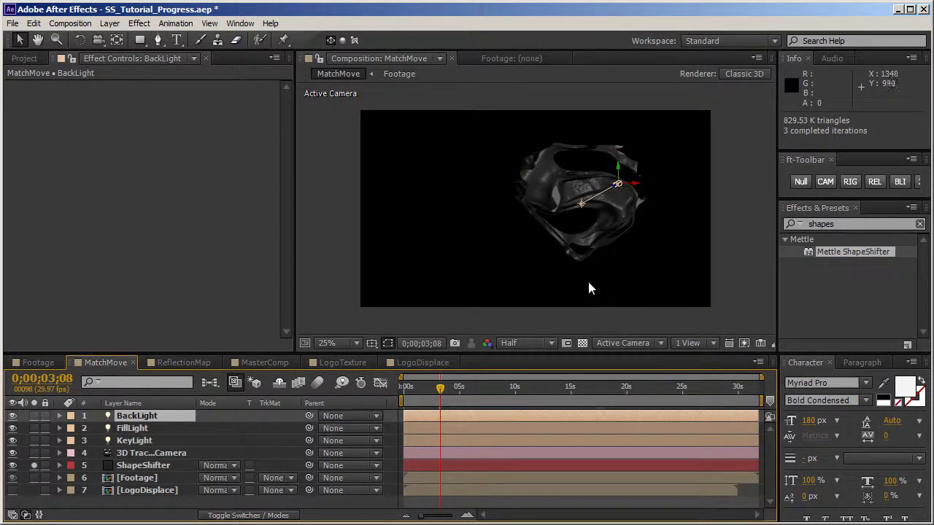
right_click(319, 249)
mouse_move(337, 252)
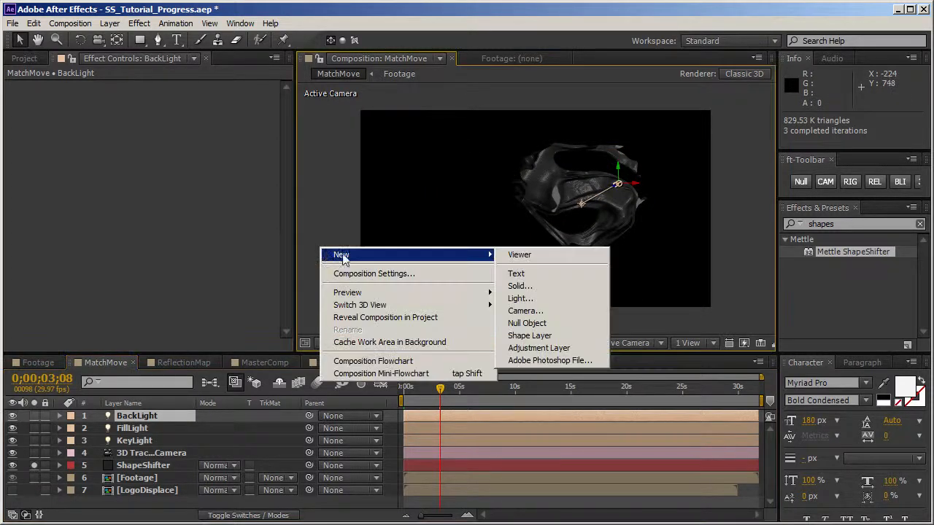
left_click(515, 312)
left_click(597, 424)
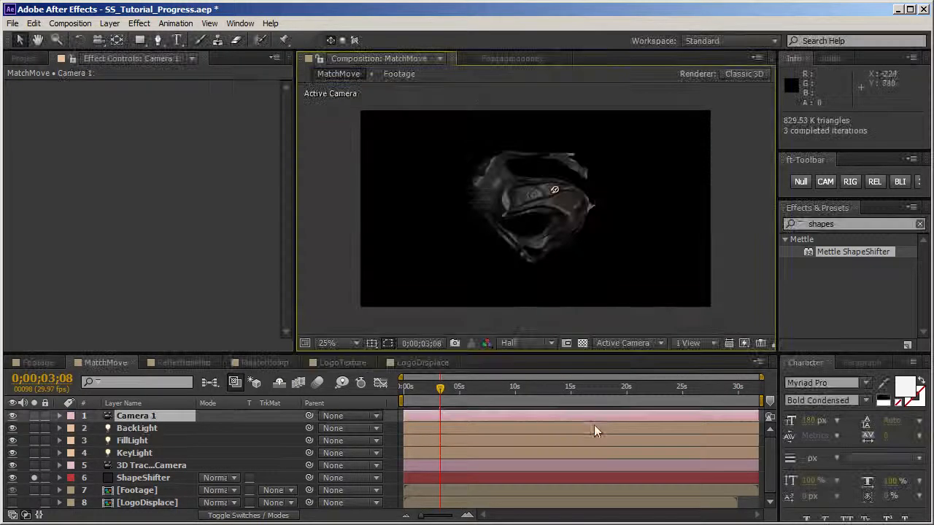
Step: Orbit Camera 1 to an angled view of the logo and move the current time to 0;00;11;21
left_click_drag(555, 192, 581, 255)
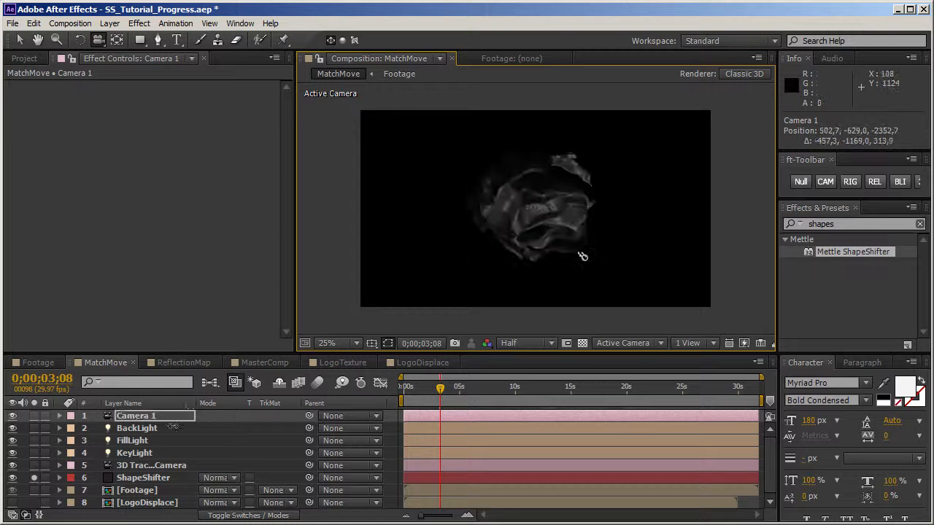
left_click(138, 466)
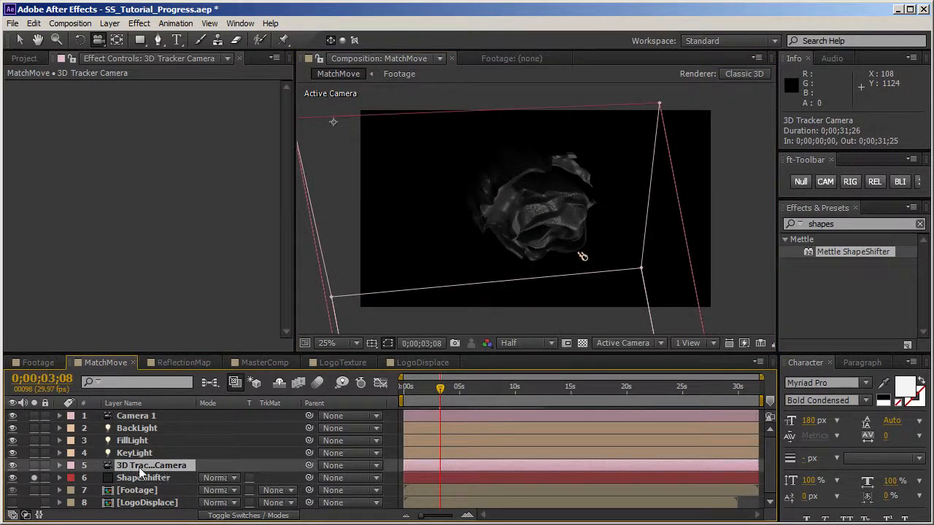
left_click(146, 417)
left_click_drag(499, 281, 627, 246)
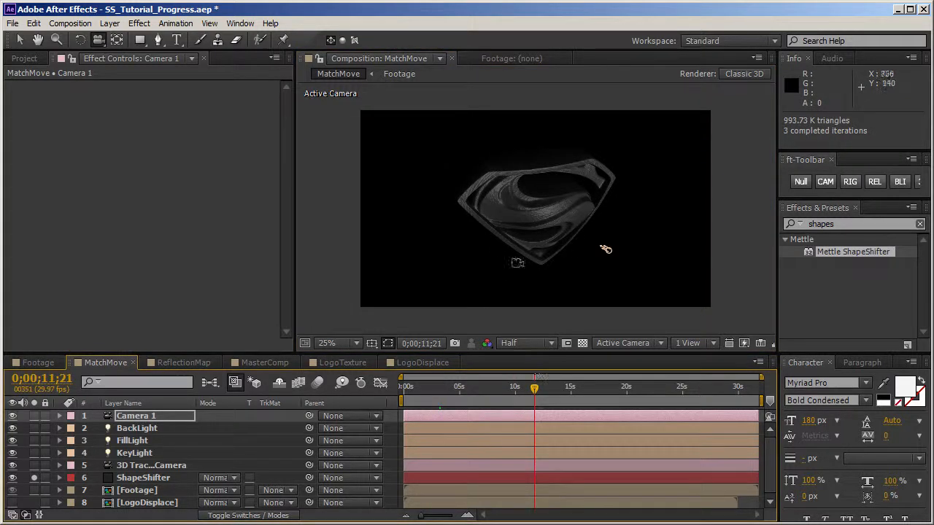
left_click_drag(605, 249, 649, 208)
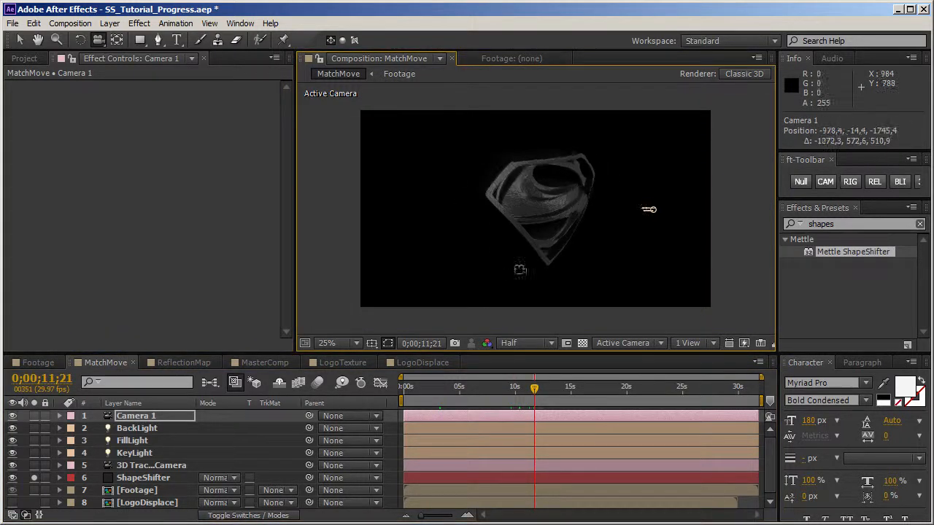
Step: Move KeyLight further out to the side of the logo and reset its Point of Interest
left_click(158, 452)
key("v")
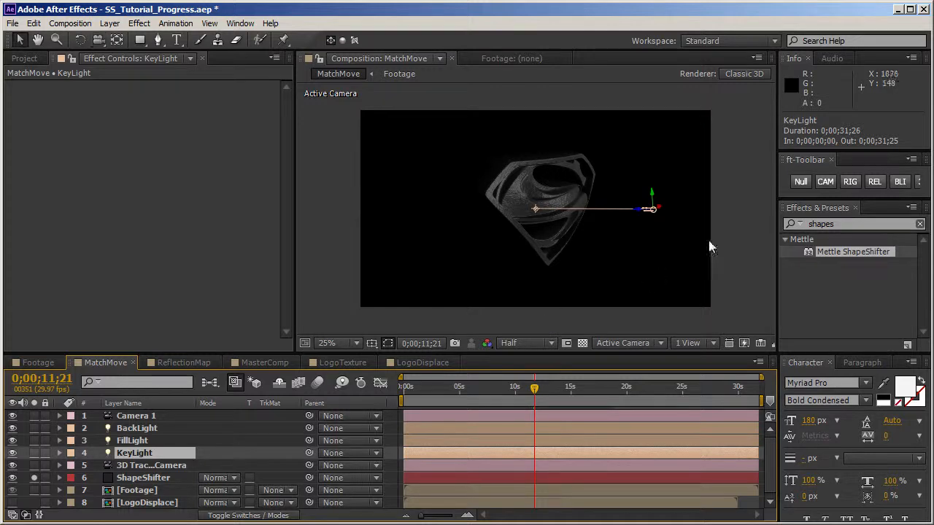
left_click_drag(662, 209, 723, 198)
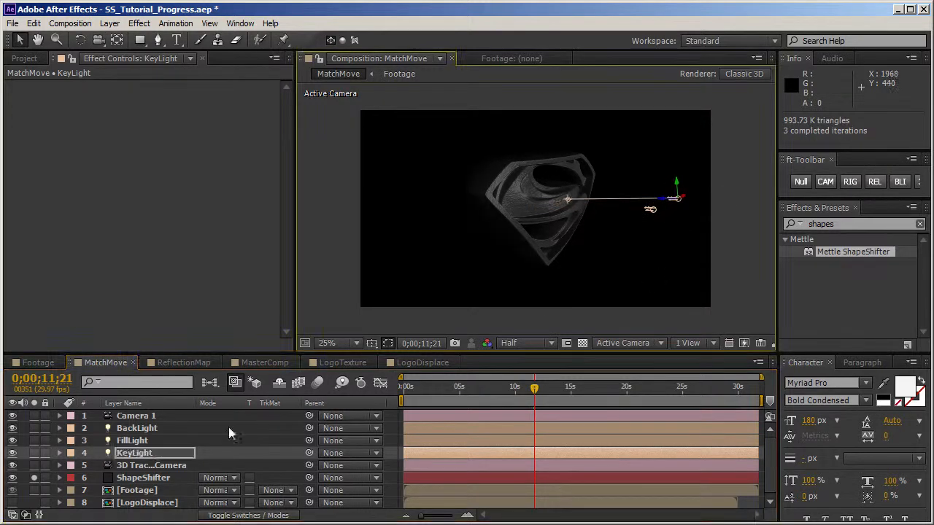
left_click(159, 455)
key("a")
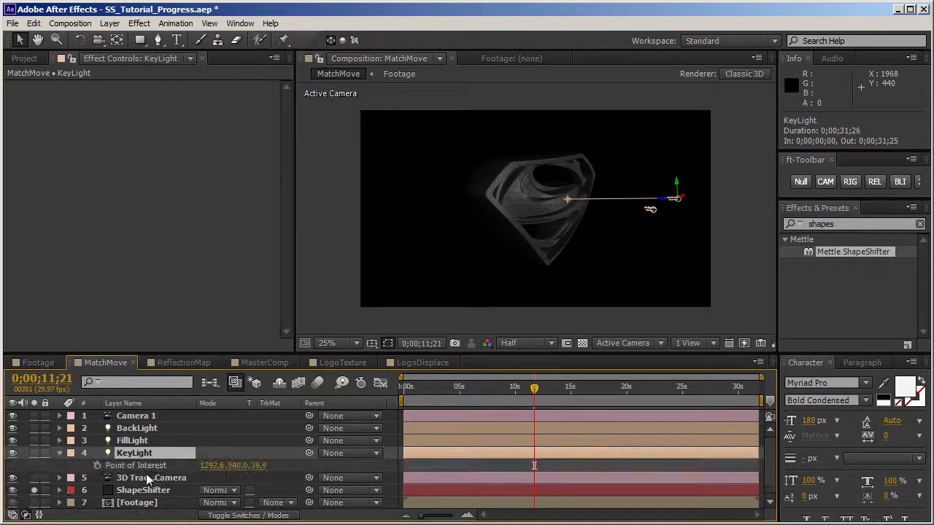
right_click(149, 468)
left_click(173, 524)
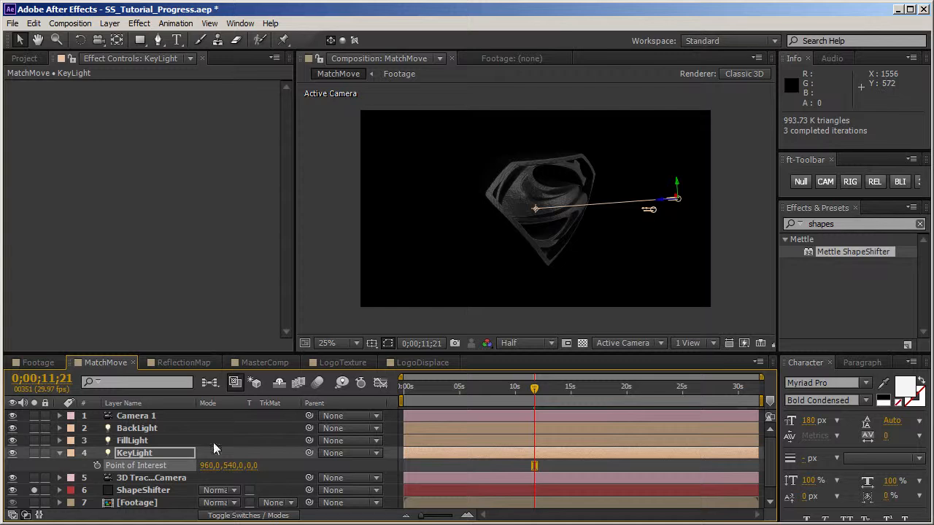
Step: Position FillLight low on the side of the logo opposite KeyLight, checking its placement from several camera angles
left_click(133, 441)
left_click_drag(663, 214, 472, 255)
key("c")
key("c")
key("v")
left_click_drag(744, 284, 564, 259)
key("c")
left_click_drag(609, 307, 489, 271)
key("v")
left_click_drag(364, 200, 420, 69)
key("c")
left_click_drag(427, 229, 515, 251)
key("v")
Step: Move BackLight along its Z axis to the far side of the logo and check the lighting from the front
left_click(661, 207)
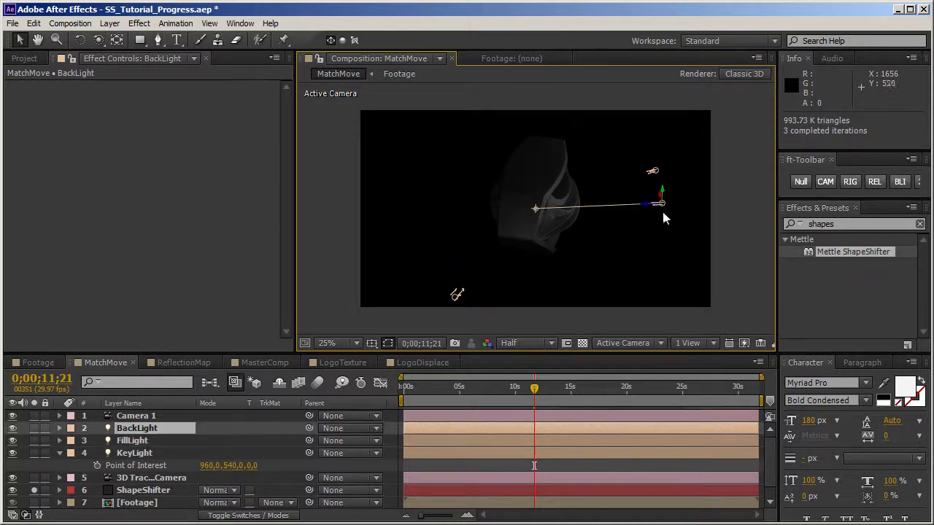
left_click_drag(646, 207, 300, 214)
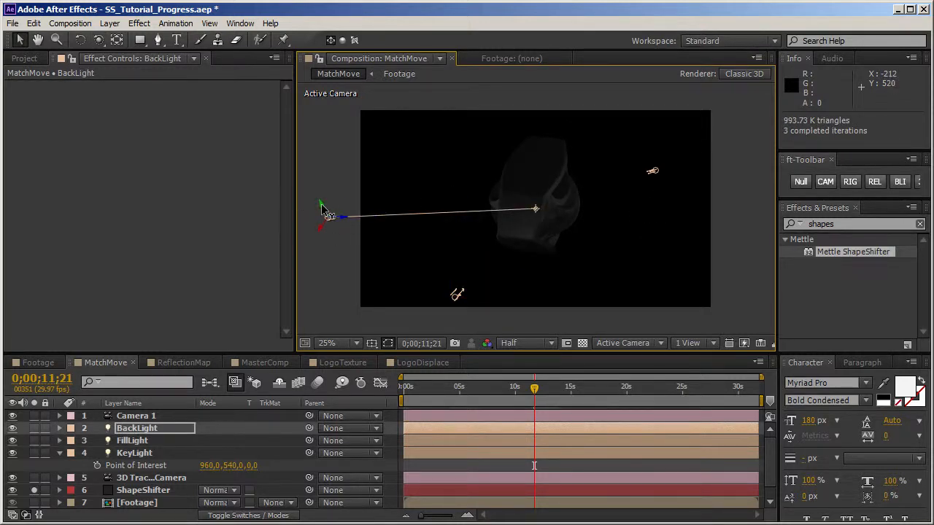
key("c")
left_click_drag(619, 291, 550, 224)
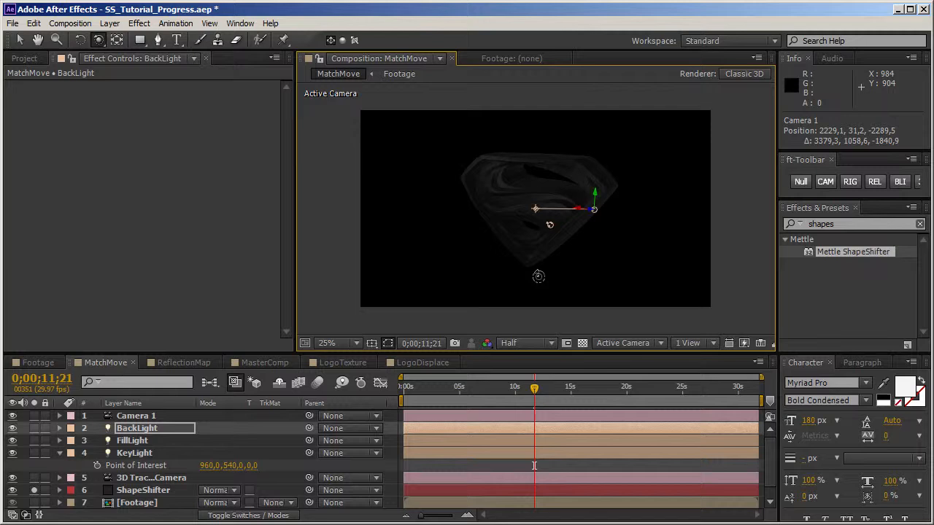
Step: Reduce ShapeShifter's 3D Extrusion Thickness to 10
left_click(189, 488)
left_click(22, 161)
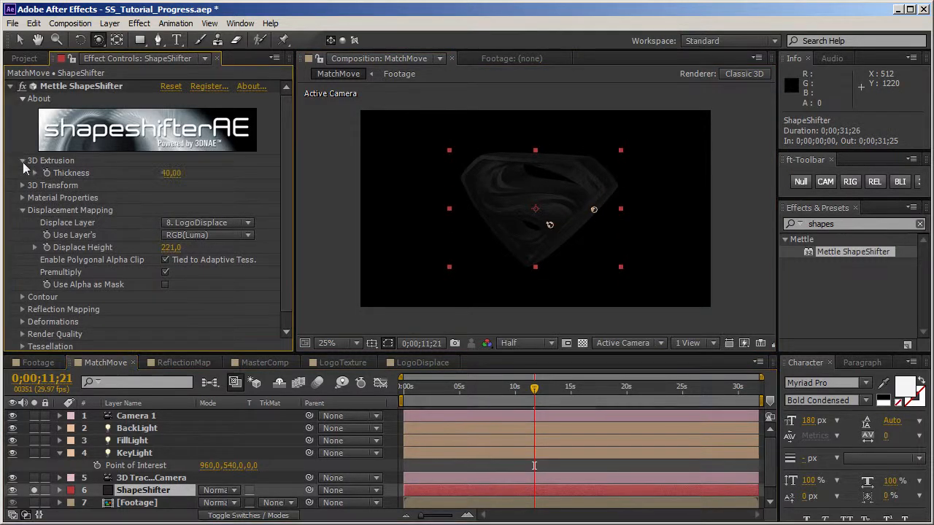
left_click(170, 174)
type("22")
key("Return")
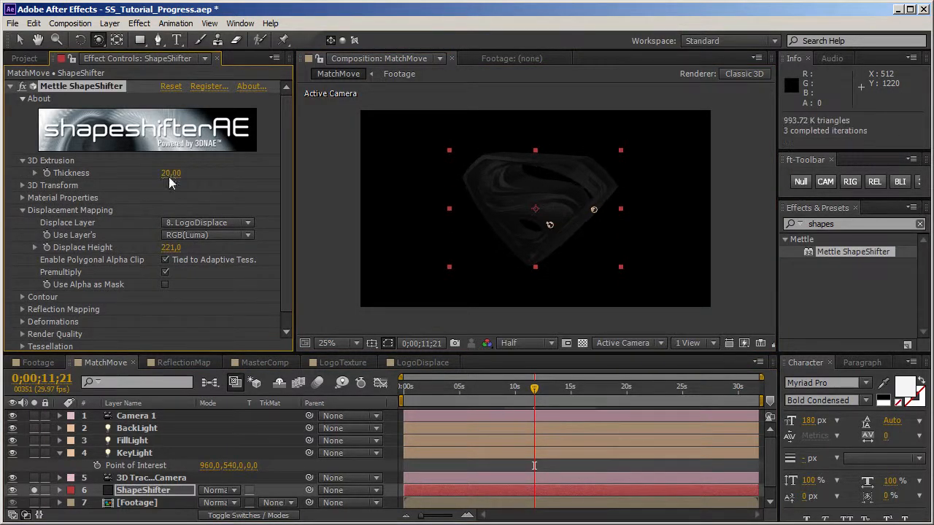
left_click(170, 176)
type("10")
key("Return")
Step: Set ShapeShifter's Displace Height to 100 and check the logo's relief from another angle
left_click(172, 249)
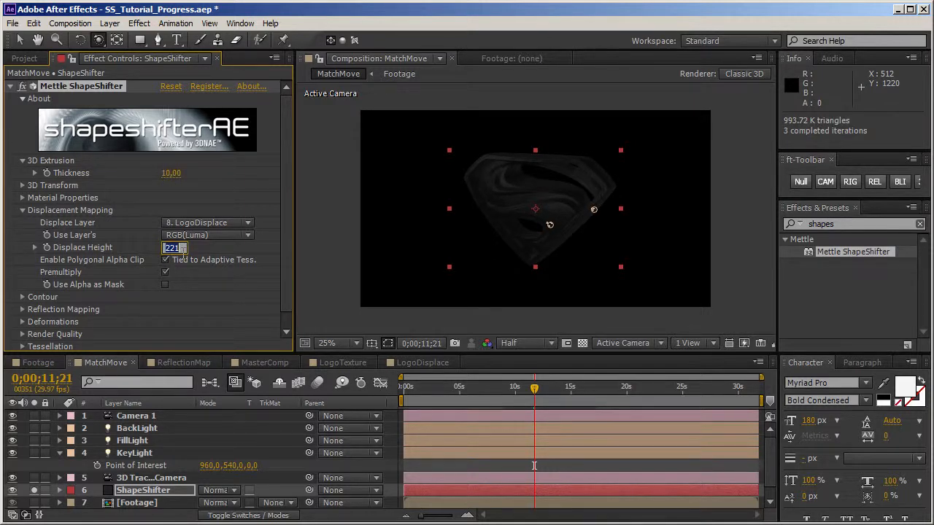
type("100")
key("Return")
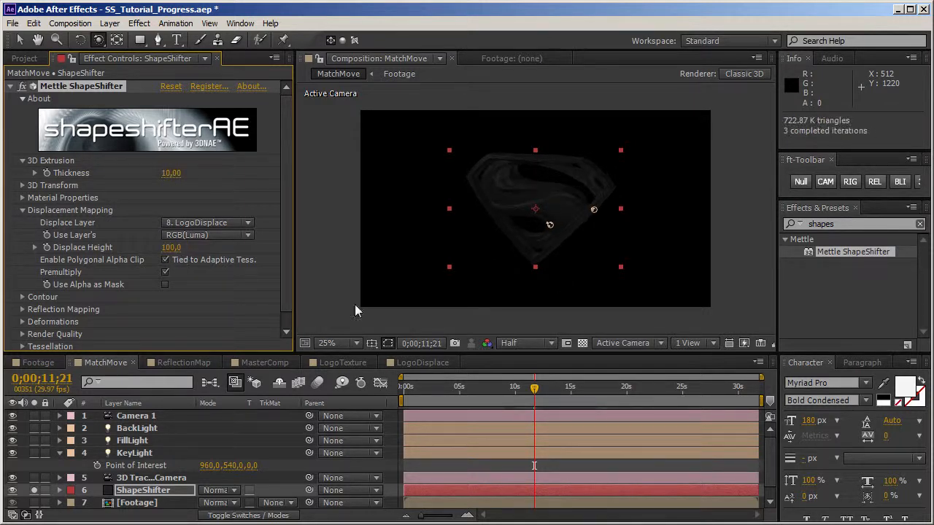
left_click_drag(549, 224, 416, 229)
left_click_drag(629, 259, 617, 260)
Step: Set ShapeShifter's material Metal to 74% and Shininess to 20%, checking the highlights from different angles
left_click(23, 210)
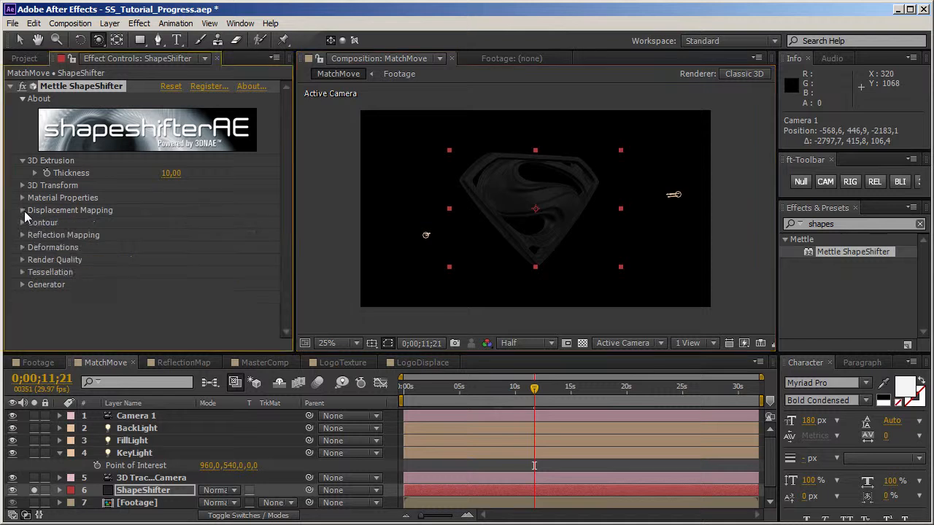
left_click(23, 198)
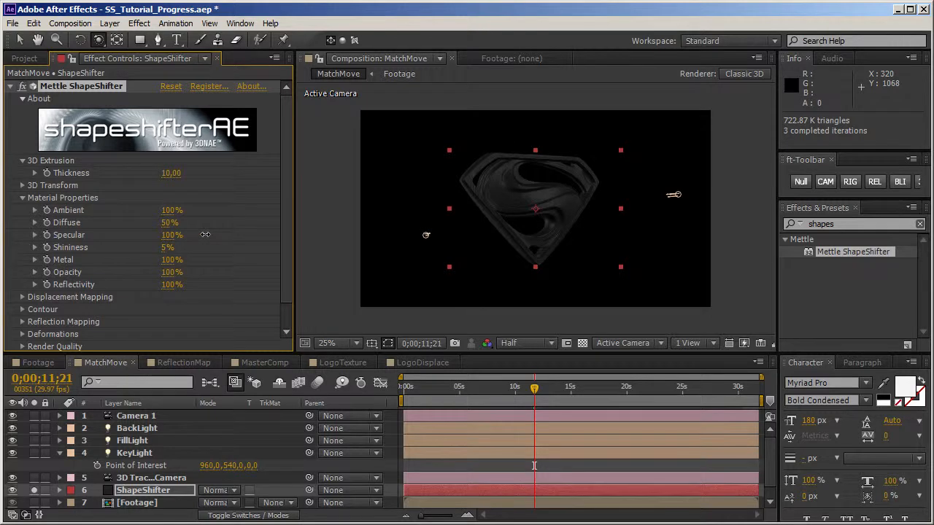
mouse_move(171, 263)
left_mouse_down()
mouse_move(153, 260)
mouse_move(175, 248)
left_mouse_up()
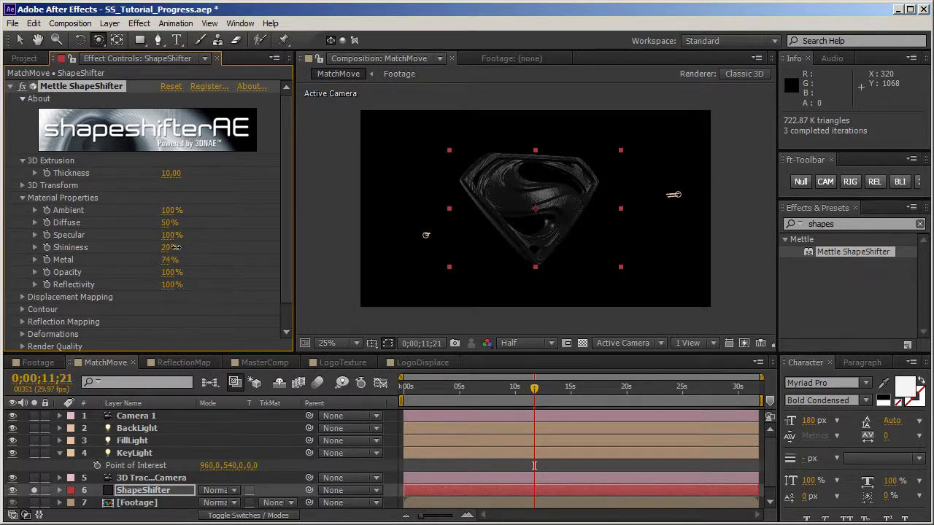
left_click_drag(577, 223, 562, 246)
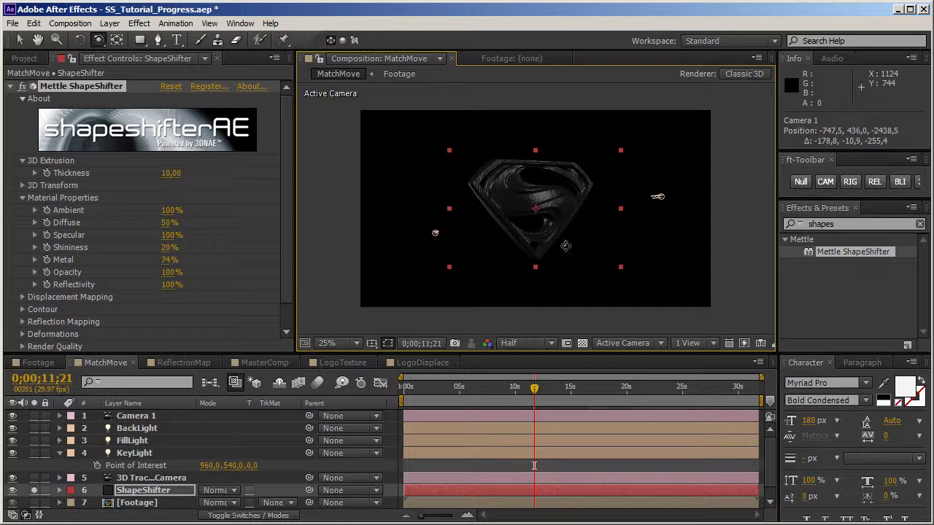
left_click_drag(566, 246, 543, 251)
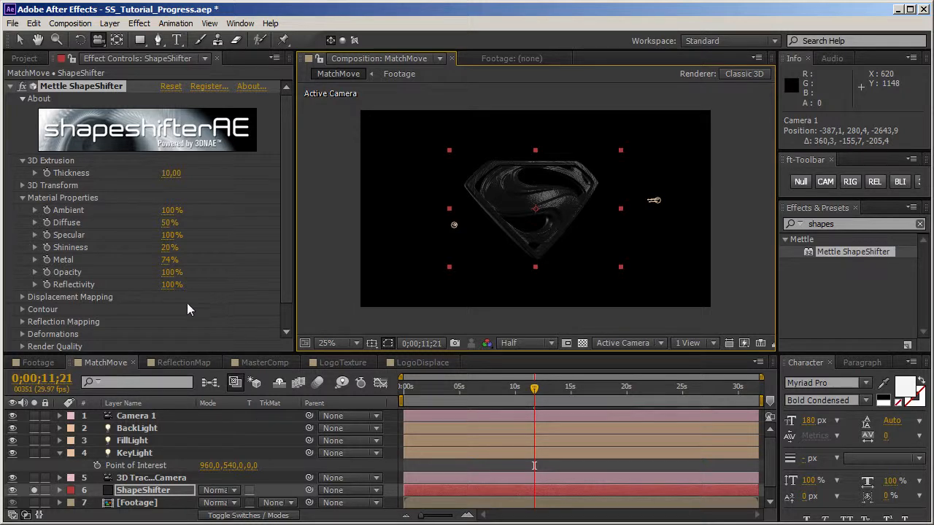
Step: Compare City_reflect.psd with the ReflectionMap composition, and open ReflectionMap to examine the effects on its Footage layer
left_click(27, 59)
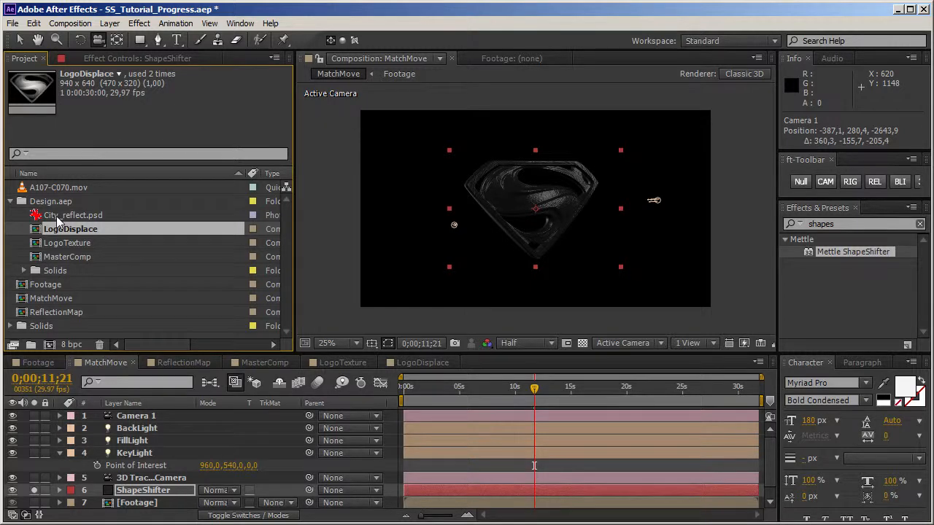
left_click(22, 313)
left_click(48, 219)
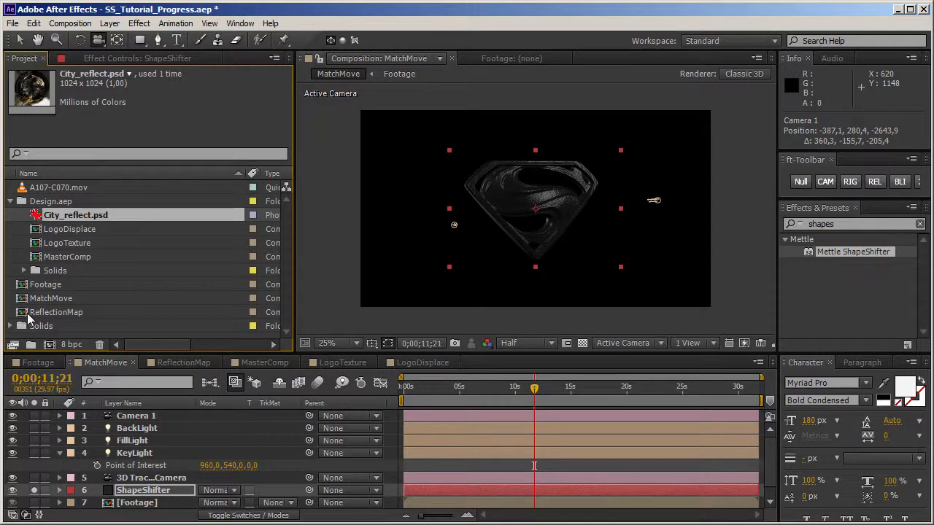
left_click(23, 314)
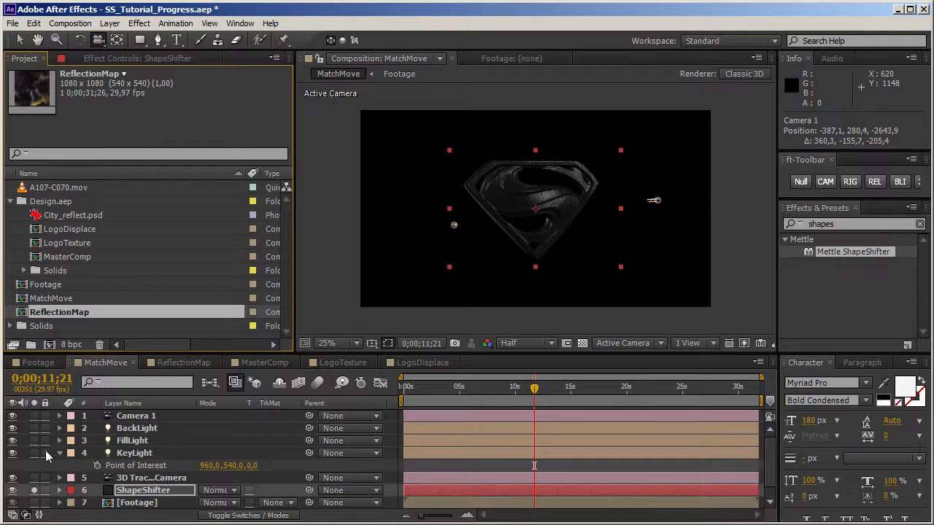
left_click(58, 453)
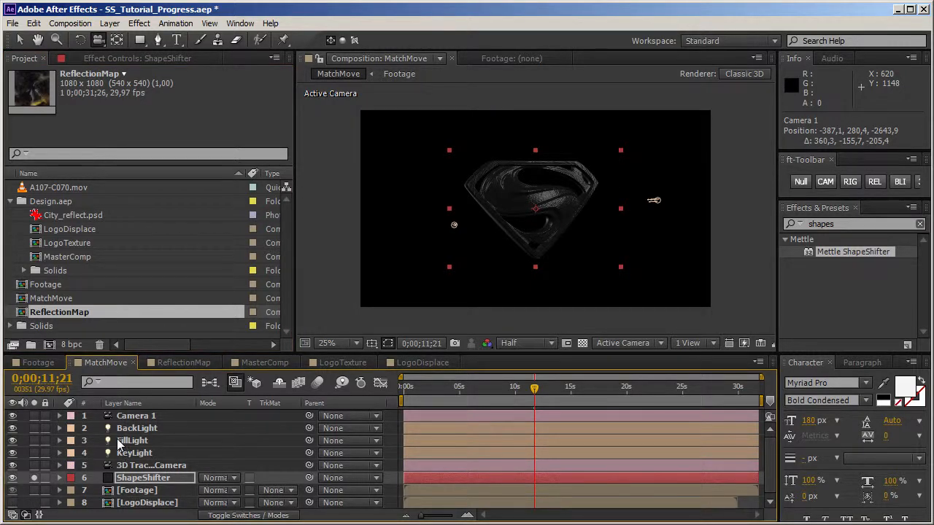
left_click(188, 366)
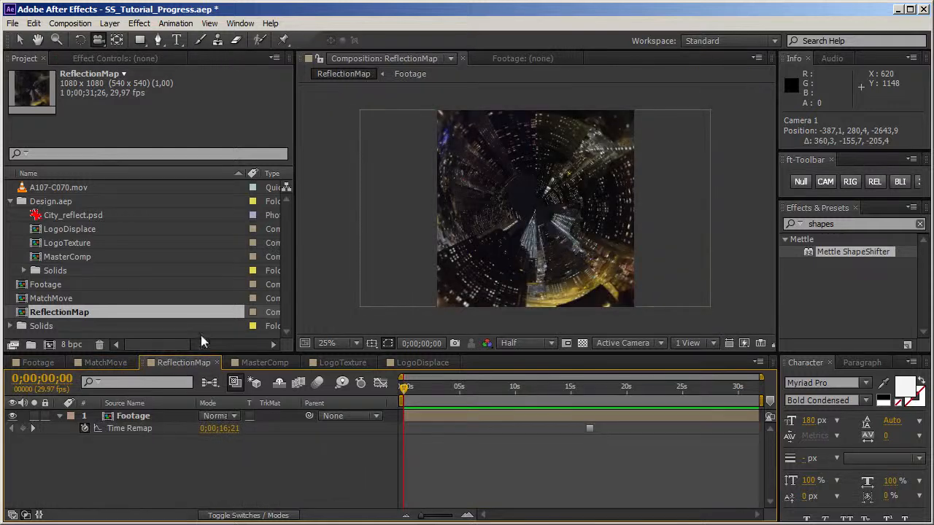
left_click(142, 416)
left_click(111, 60)
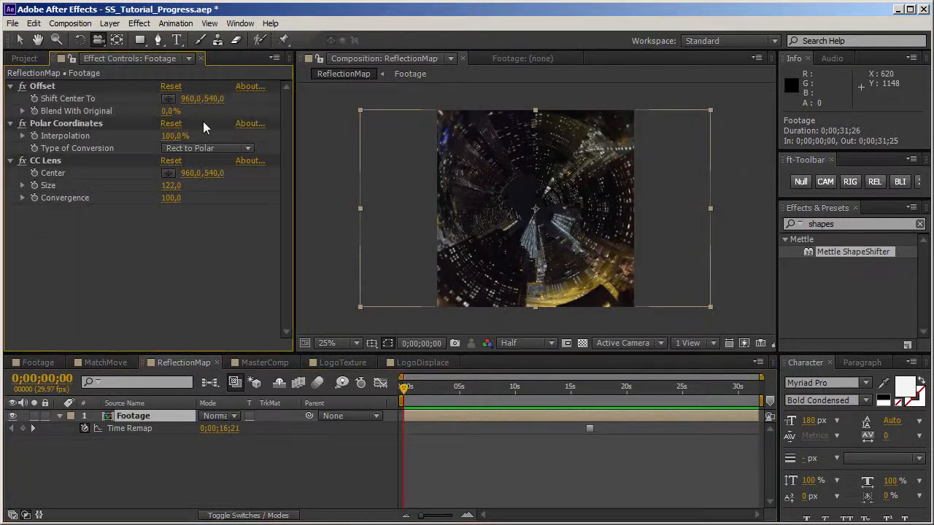
Step: Try shifting the Offset effect's center vertically on ReflectionMap's Footage layer, and undo the change
left_click_drag(214, 100, 194, 112)
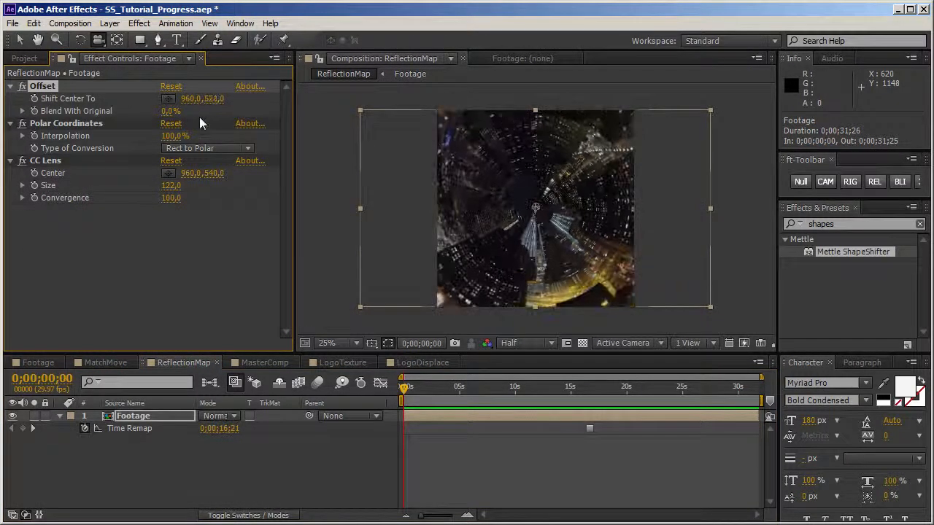
key("ctrl+z")
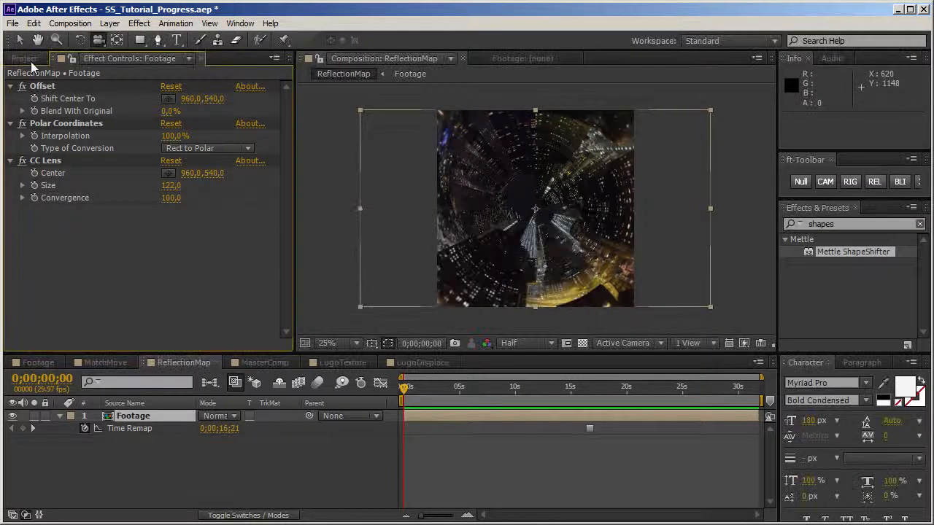
Step: Add ReflectionMap to the MatchMove composition below ShapeShifter, hide it, and move the LogoDisplace layer above Footage
left_click(25, 59)
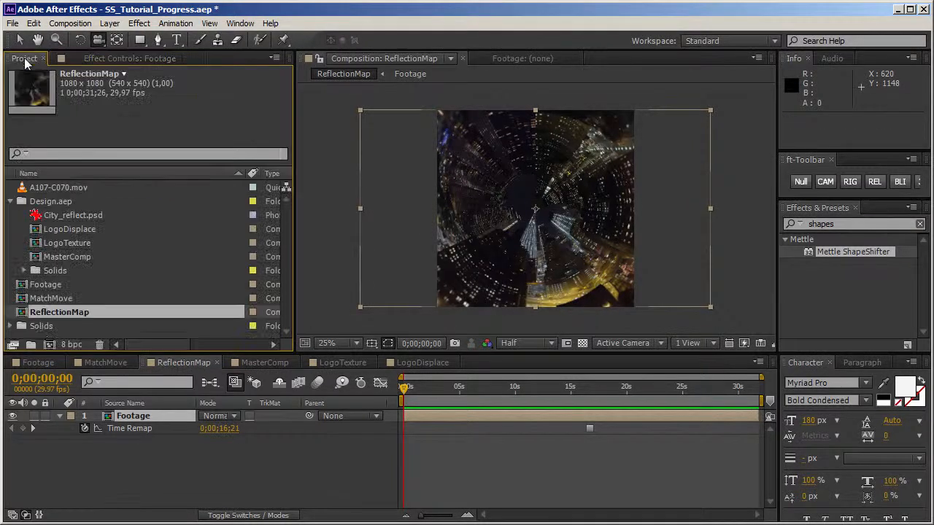
left_click(106, 362)
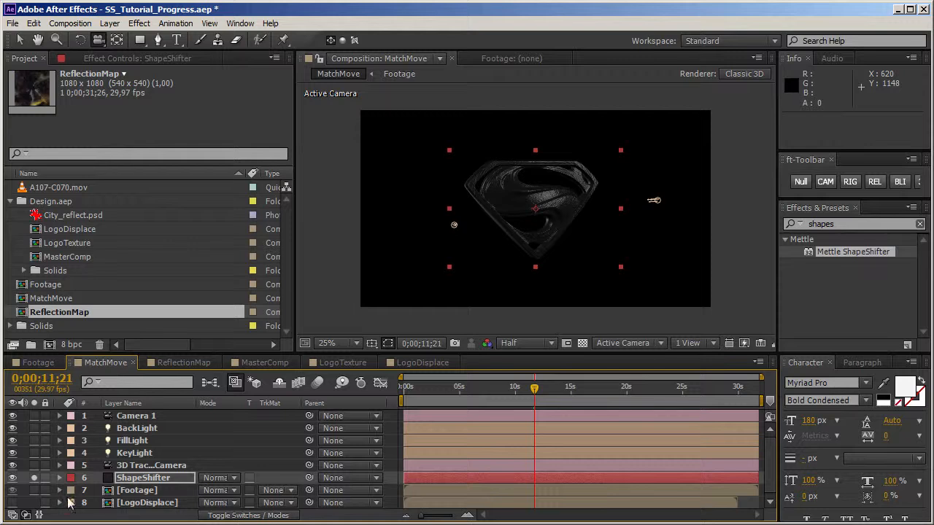
left_click_drag(51, 318, 130, 491)
left_click(15, 489)
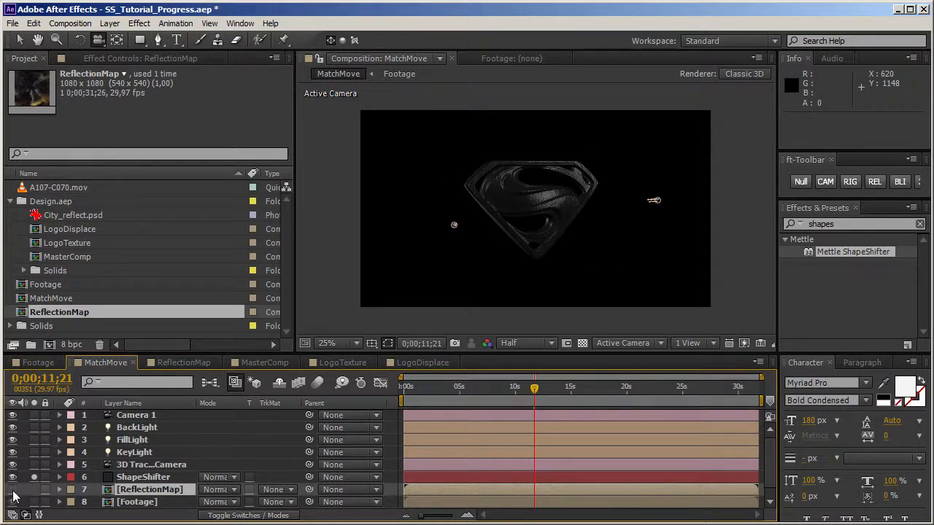
scroll(51, 498, "down", 1)
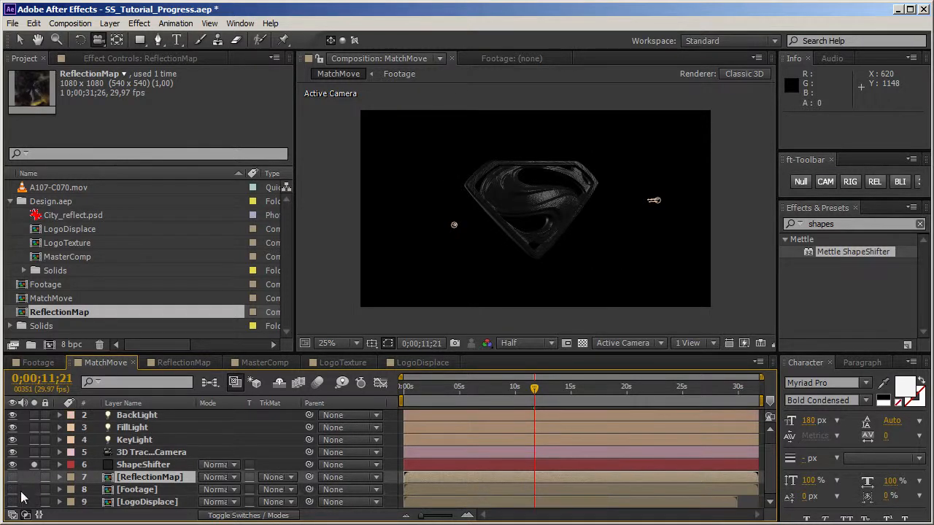
left_click_drag(140, 502, 150, 487)
left_click(144, 479)
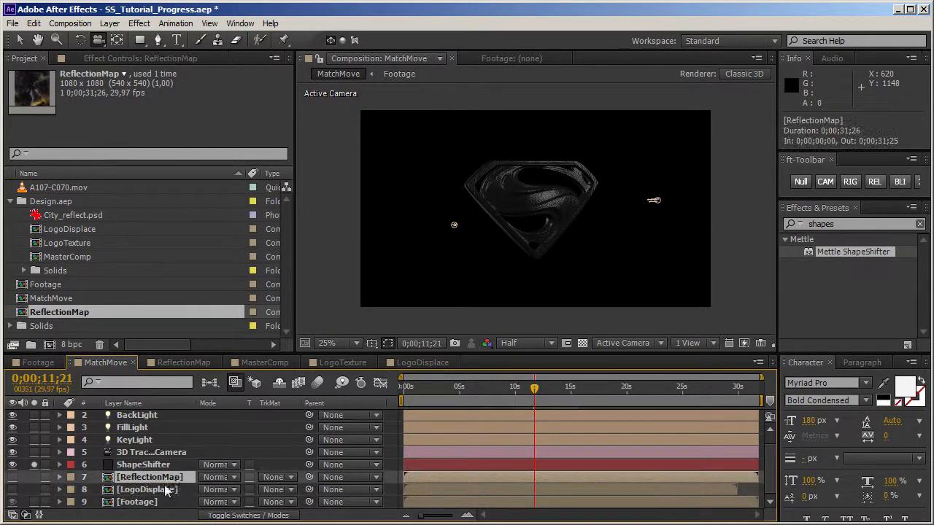
Step: Set the Reflection Layer in ShapeShifter's Reflection Mapping to ReflectionMap
left_click(138, 466)
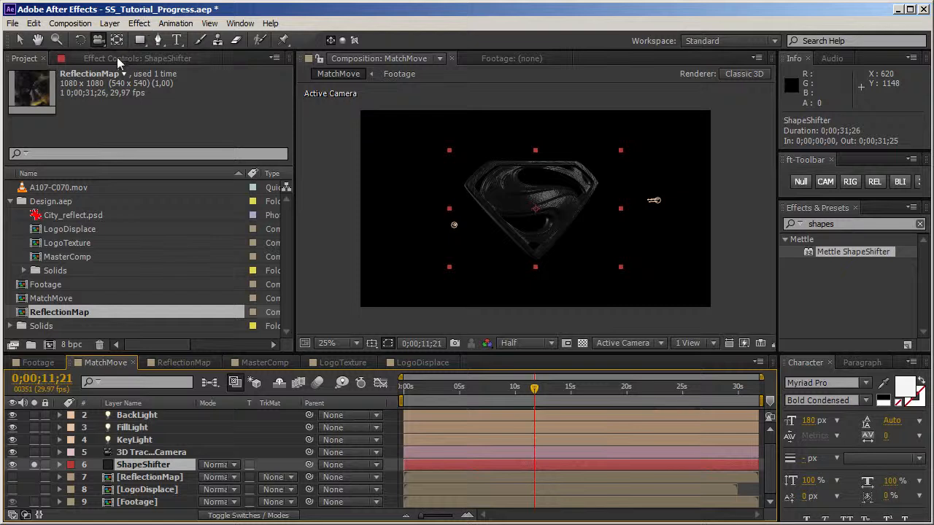
left_click(116, 58)
left_click(22, 320)
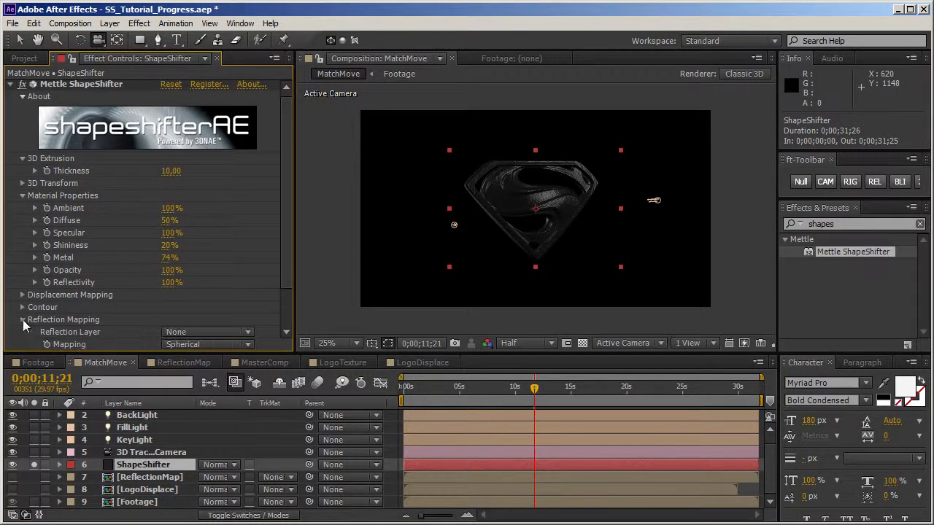
left_click(219, 333)
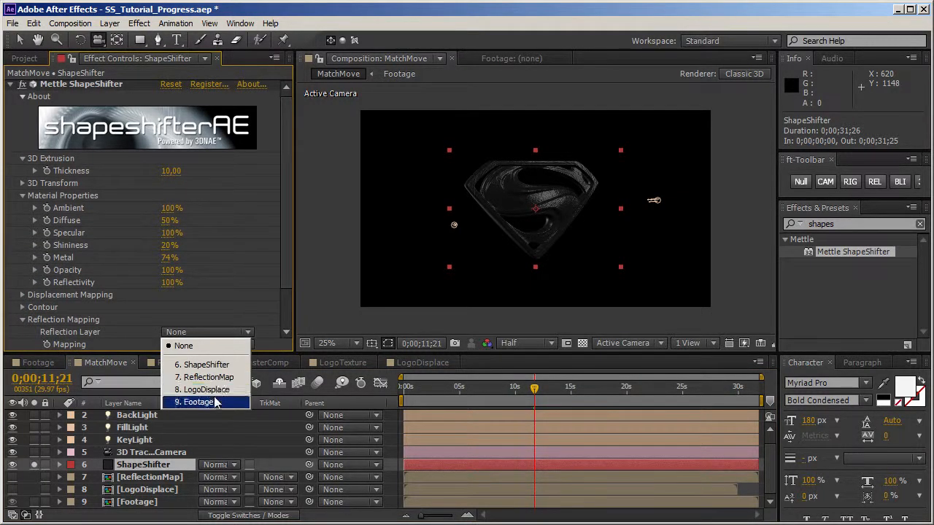
left_click(218, 378)
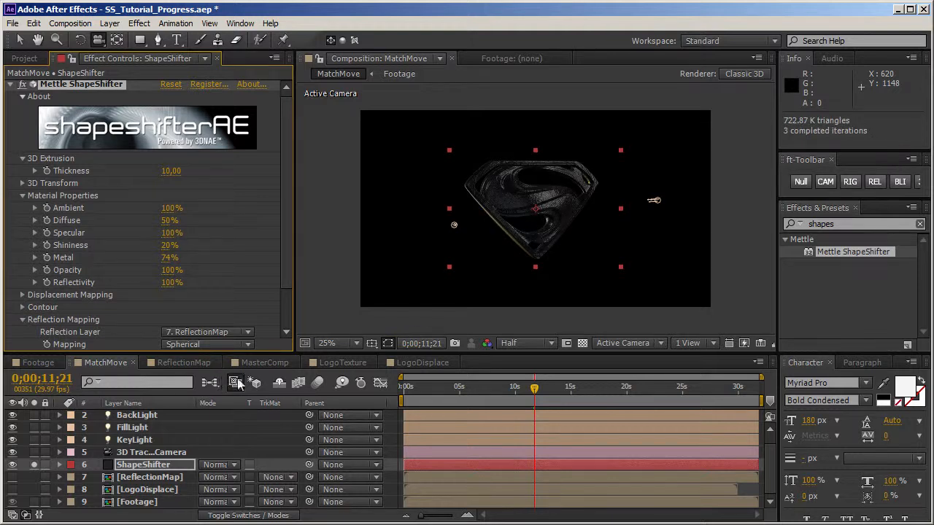
Step: Set ShapeShifter's Diffuse to 66% and Shininess to 44%, and check the reflections from other angles and at 0;00;16;07
left_click_drag(288, 270, 283, 298)
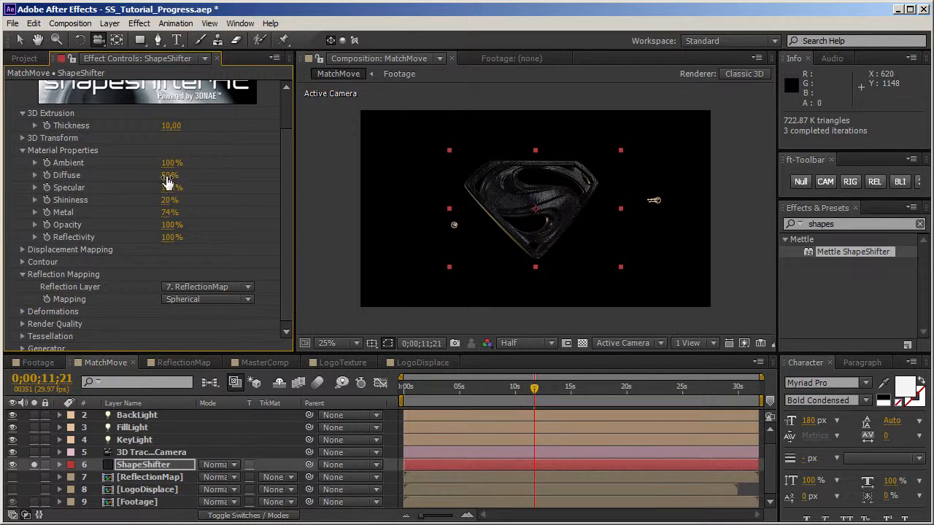
left_click_drag(154, 176, 175, 176)
left_click_drag(167, 202, 184, 197)
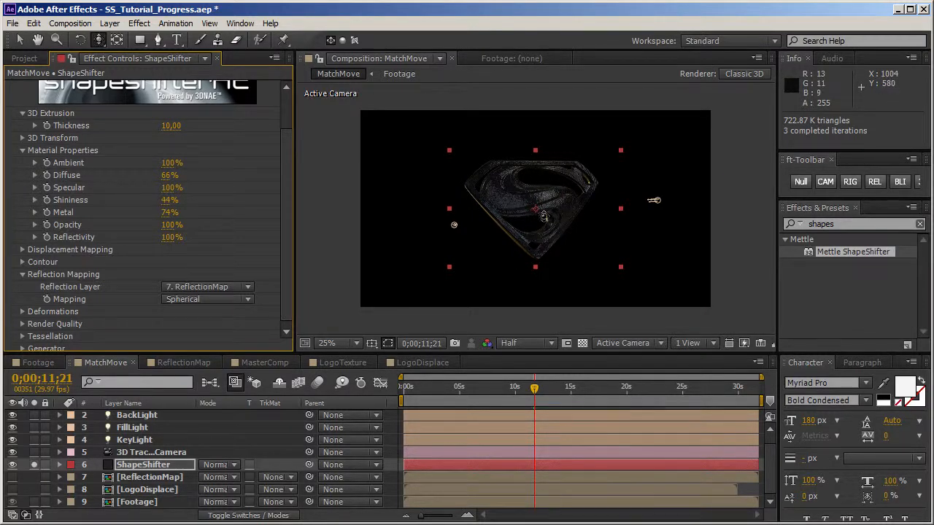
left_click_drag(543, 216, 641, 189)
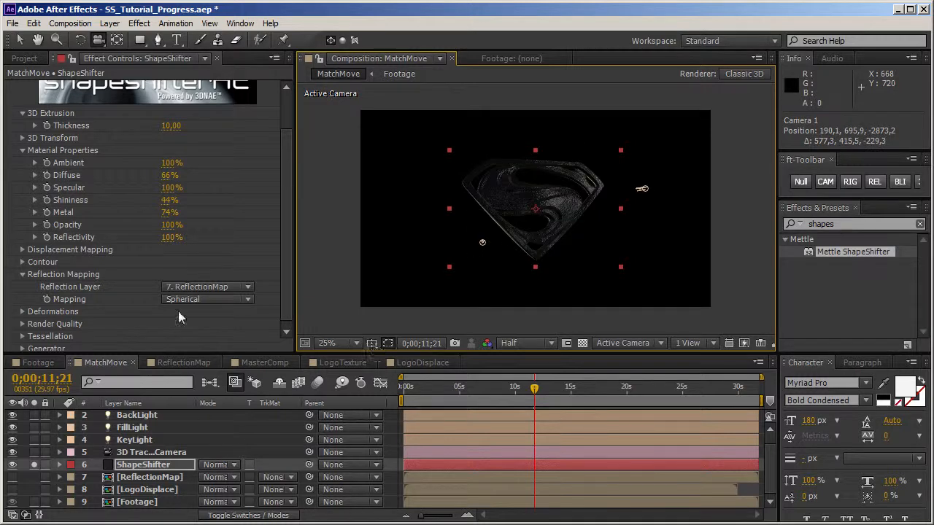
left_click_drag(535, 211, 526, 262)
left_click(584, 391)
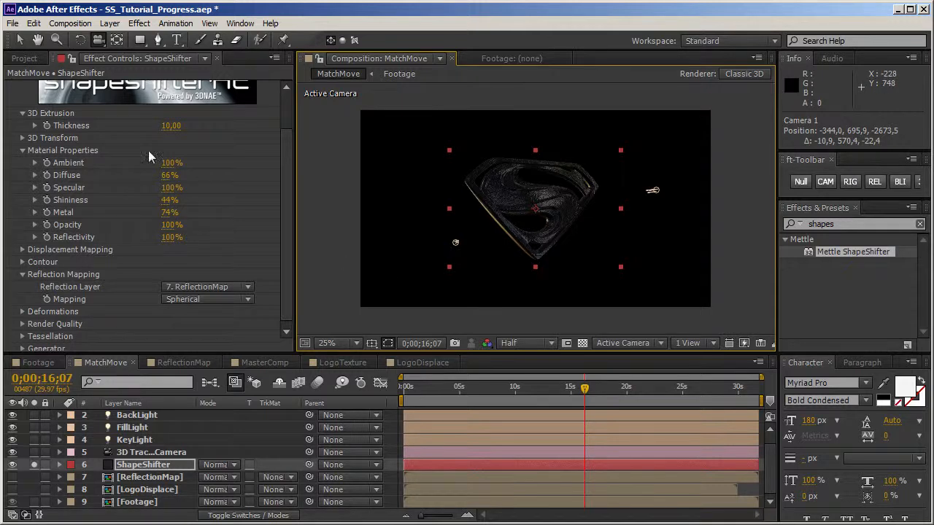
Step: Switch the project color depth to 16 bpc and check the logo's reflections up close and from another angle
left_click(25, 58)
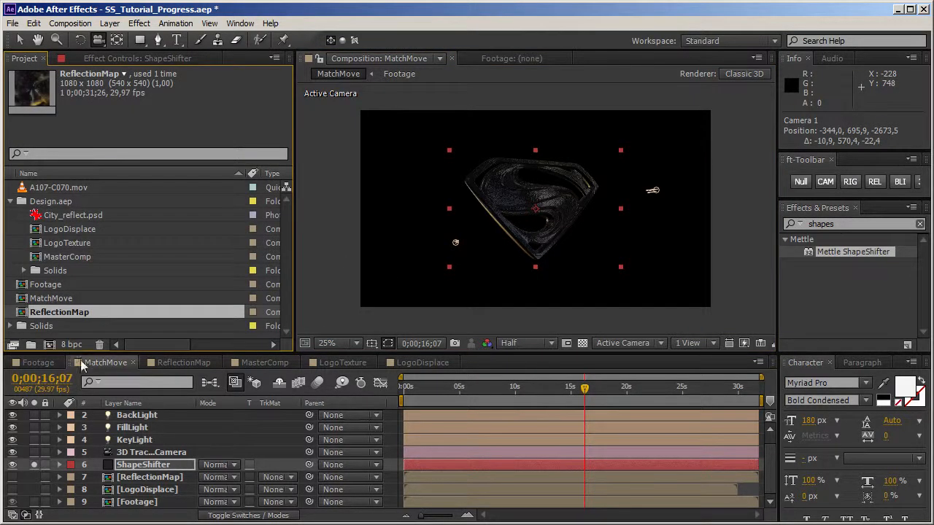
key("period")
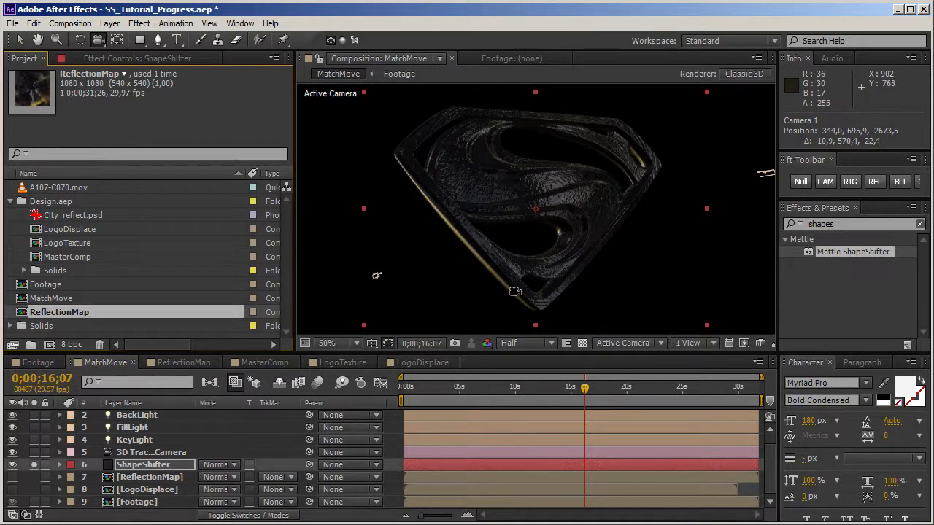
left_click(108, 493)
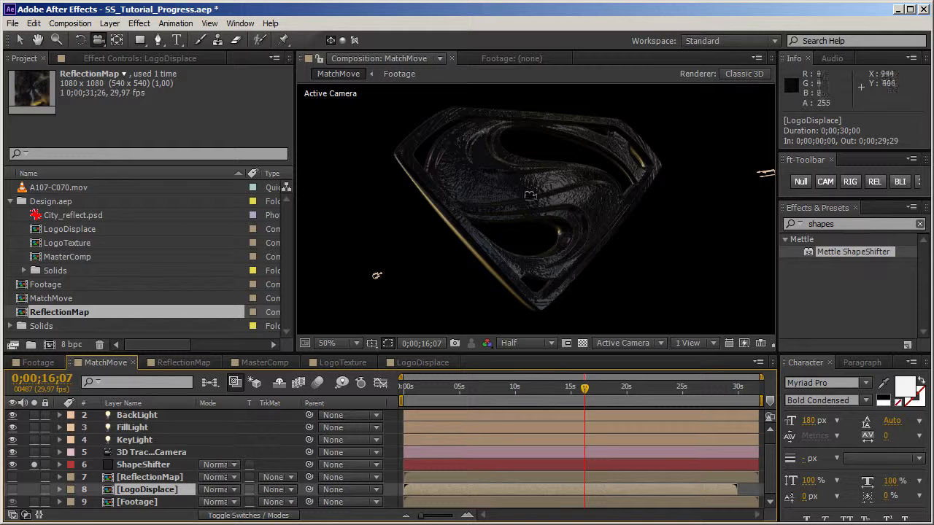
left_click(72, 346)
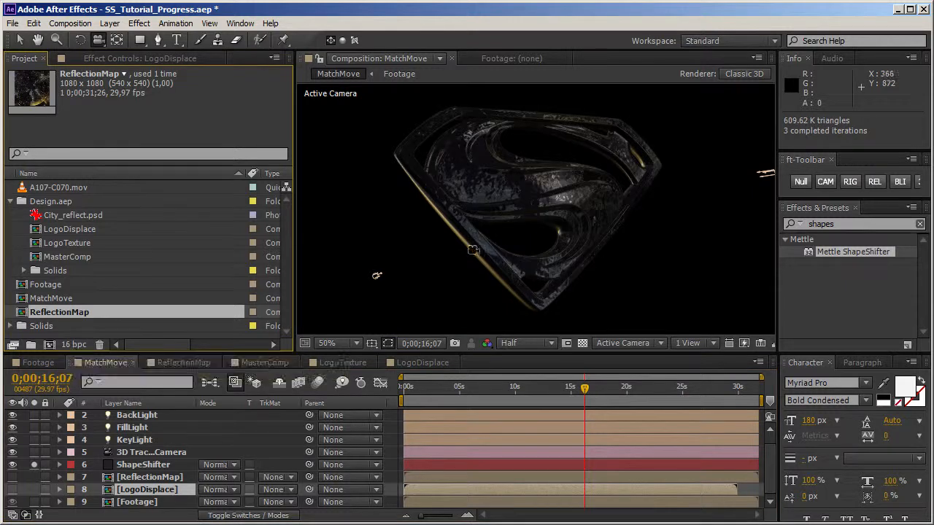
left_click_drag(577, 208, 573, 241)
scroll(545, 211, "down", 2)
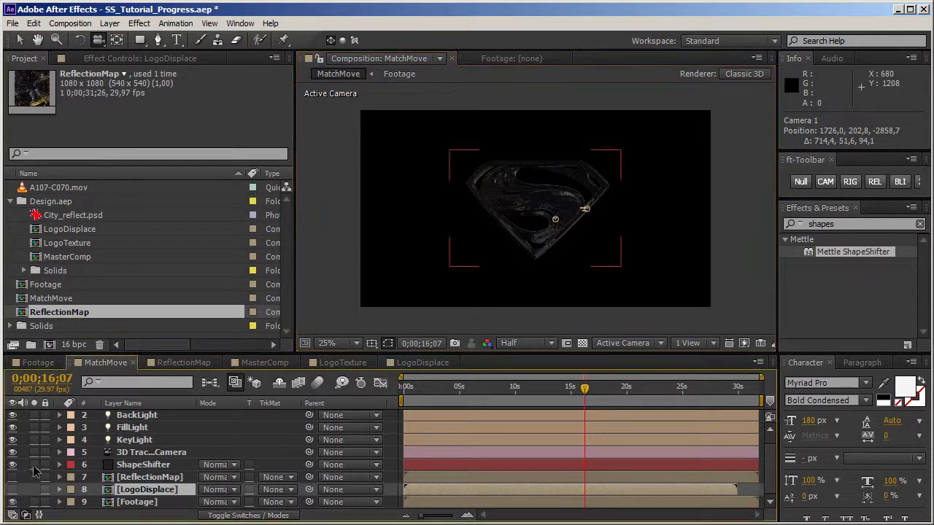
Step: Turn off ShapeShifter's solo and visibility, and display the 3D Camera Tracker's track points on the Footage layer
left_click(34, 465)
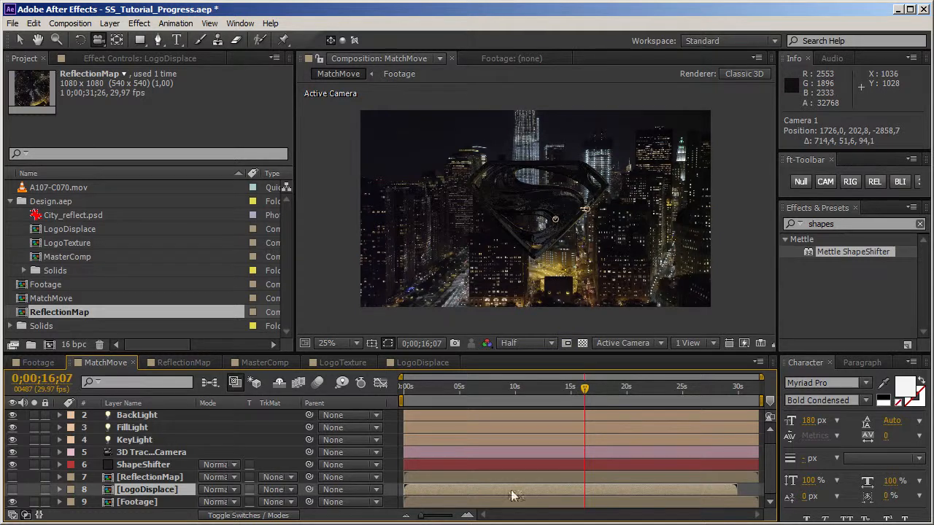
left_click(139, 502)
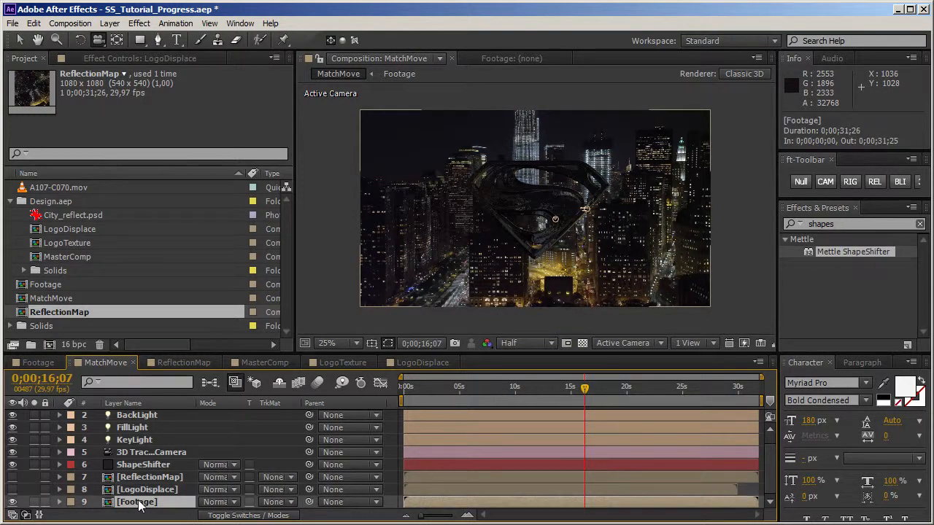
left_click(148, 57)
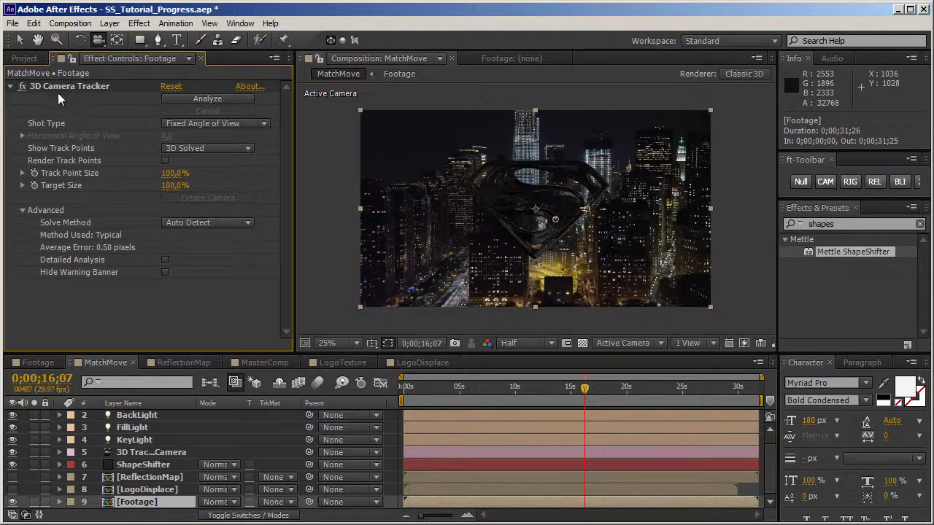
left_click(12, 465)
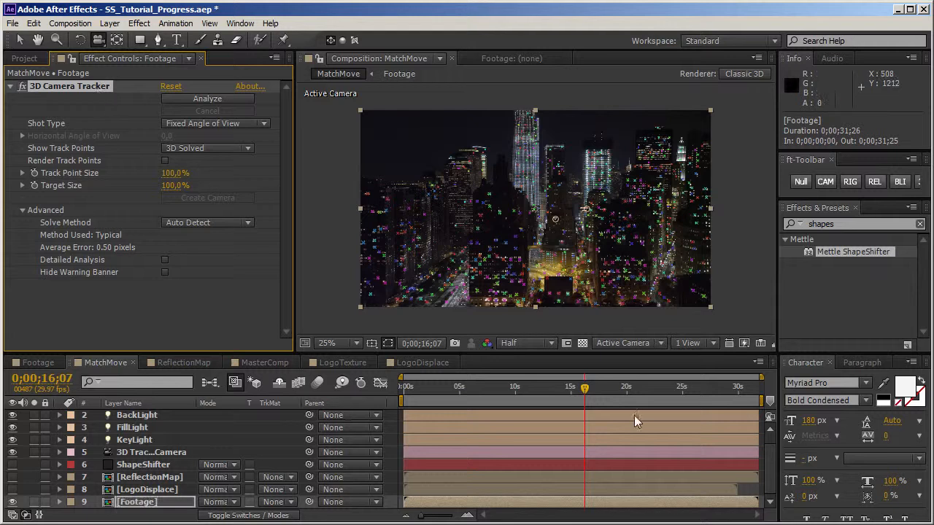
Step: At 0;00;23;23, create a null from a track point on the yellow-lit street beside the dark building
left_click_drag(584, 394, 597, 394)
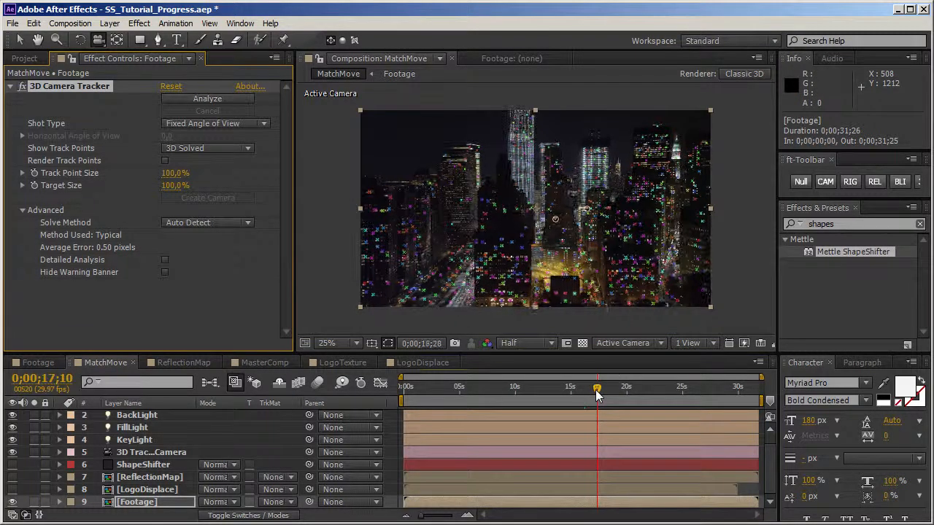
key("period")
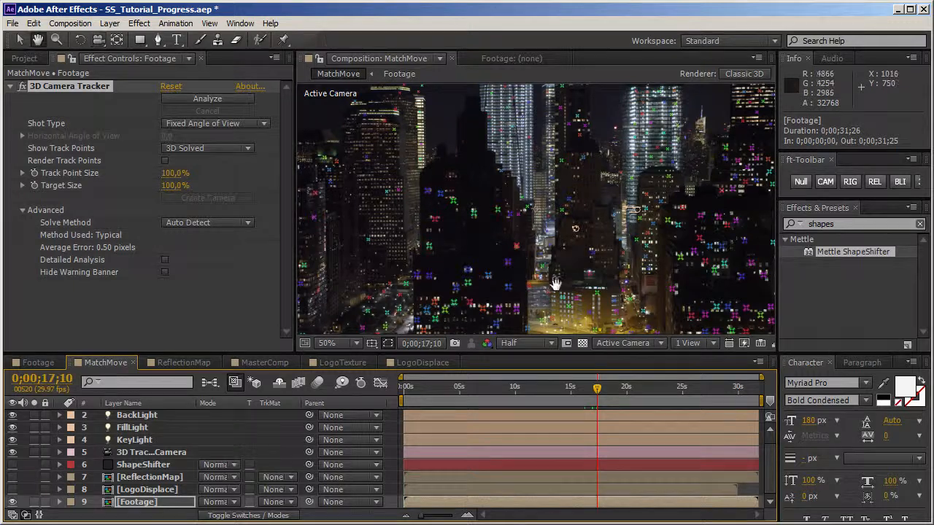
scroll(567, 271, "down", 5)
left_click_drag(600, 396, 665, 395)
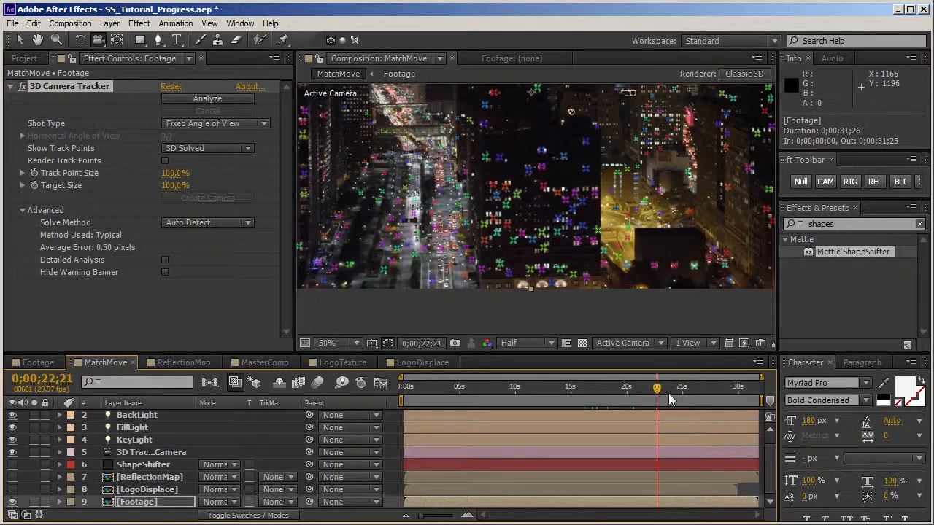
left_click(670, 398)
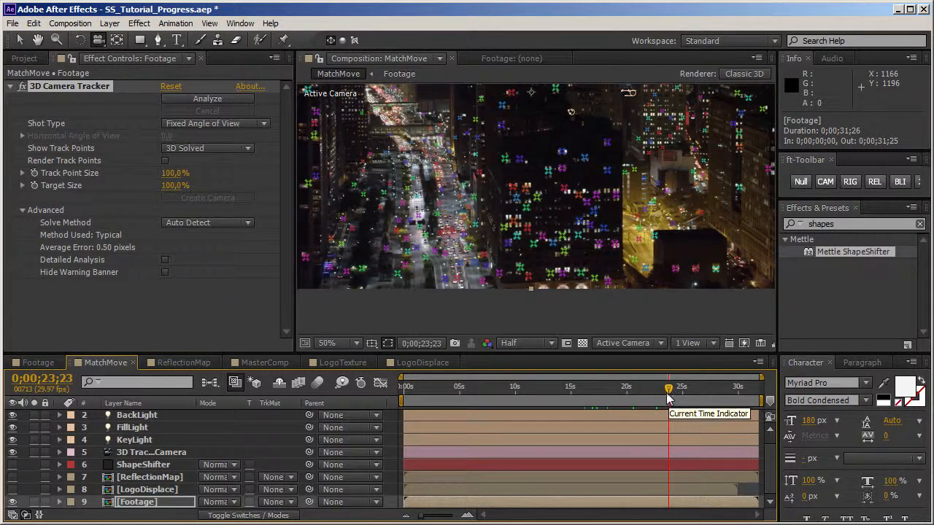
key("v")
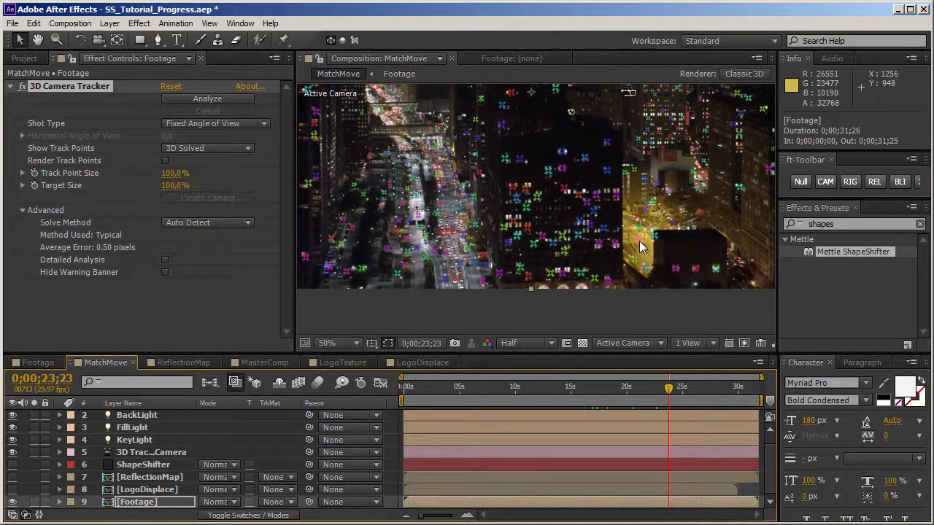
right_click(639, 247)
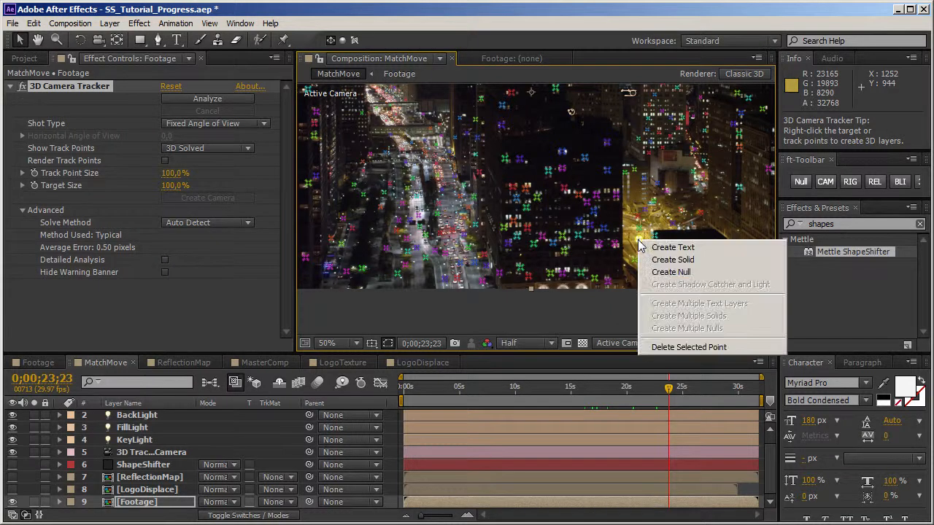
left_click(659, 273)
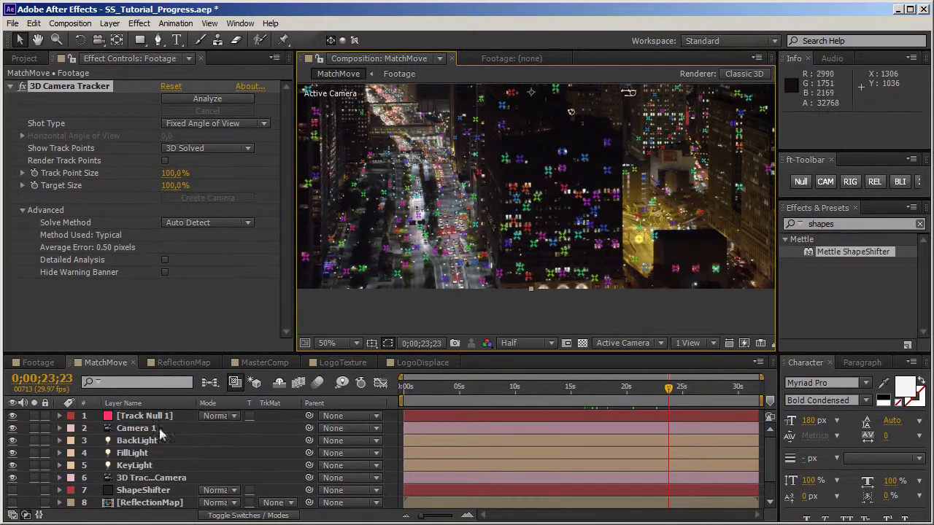
Step: Check how the tracked null sits in the city footage at different times, and undo its creation
left_click(161, 419)
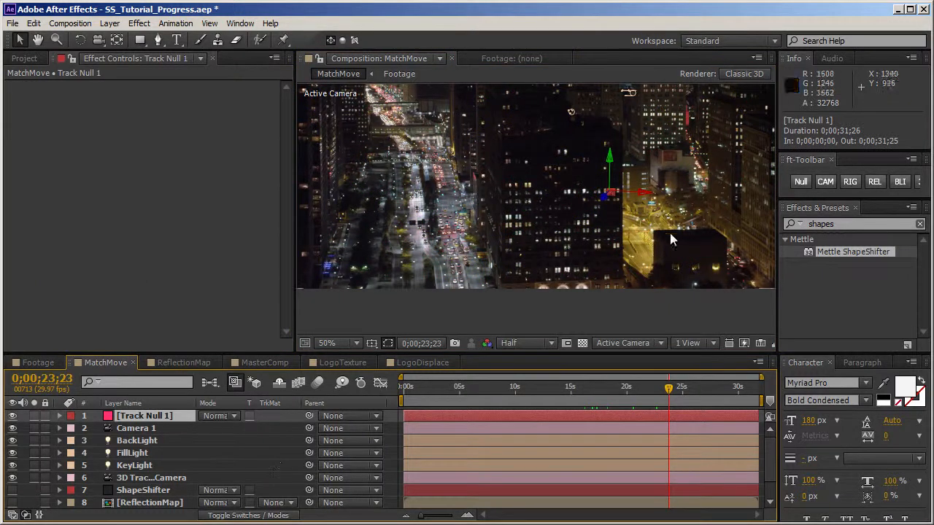
left_click_drag(651, 398, 517, 395)
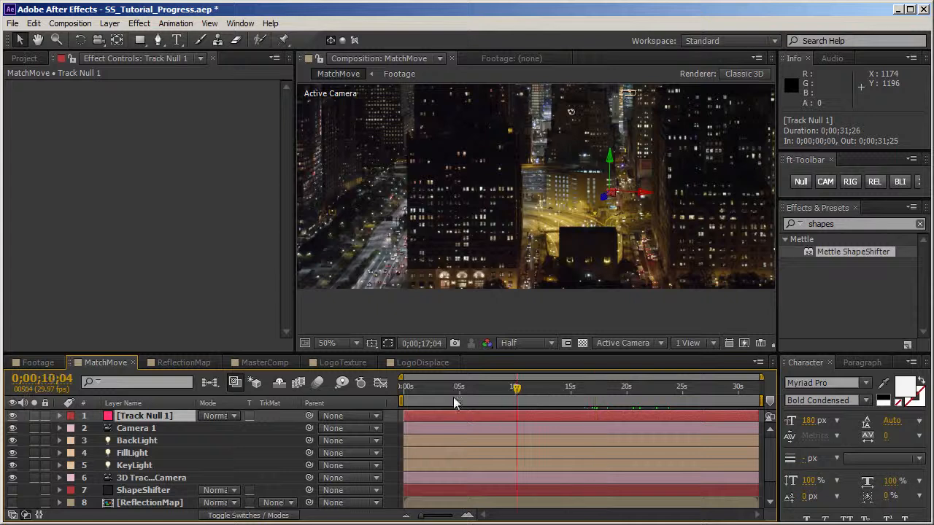
scroll(531, 296, "down", 1)
left_click(458, 395)
left_click(584, 397)
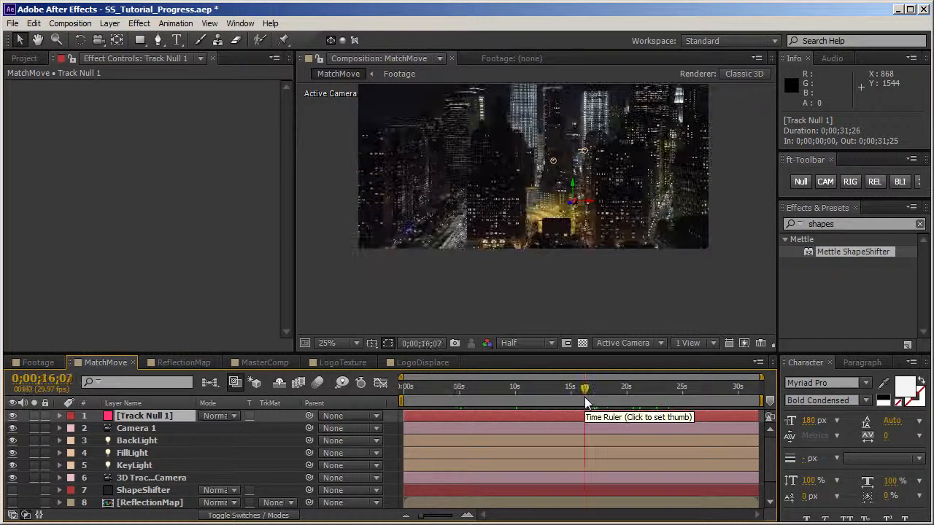
key("ctrl+z")
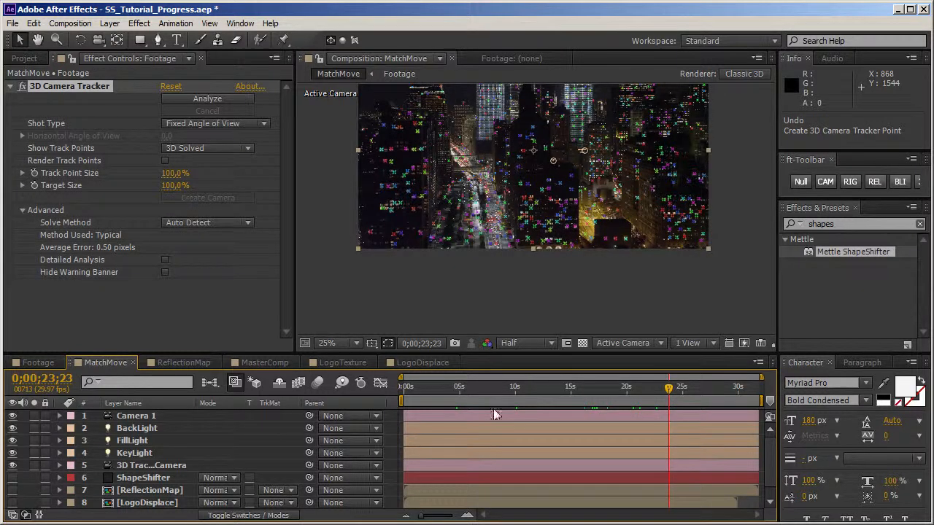
Step: Delete Camera 1 and create a null from a track point on the yellow-lit street beside the dark building
left_click(152, 421)
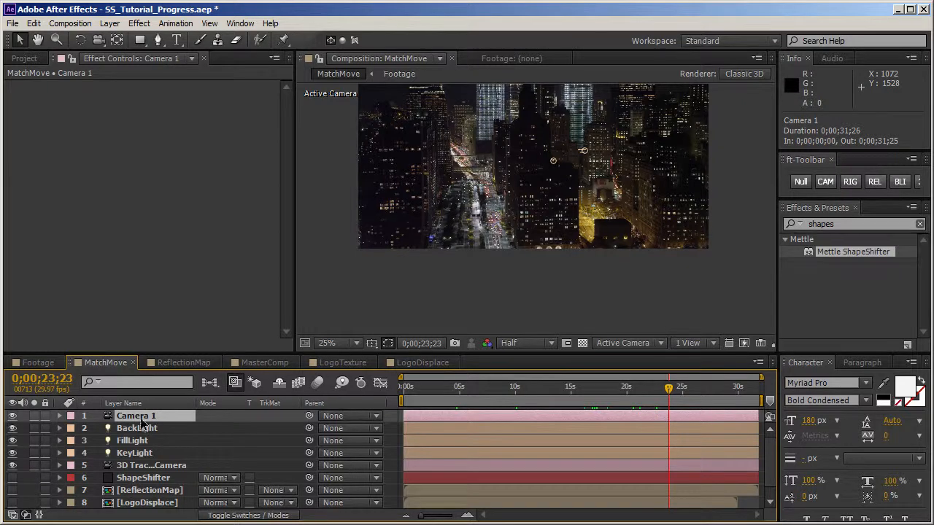
key("Delete")
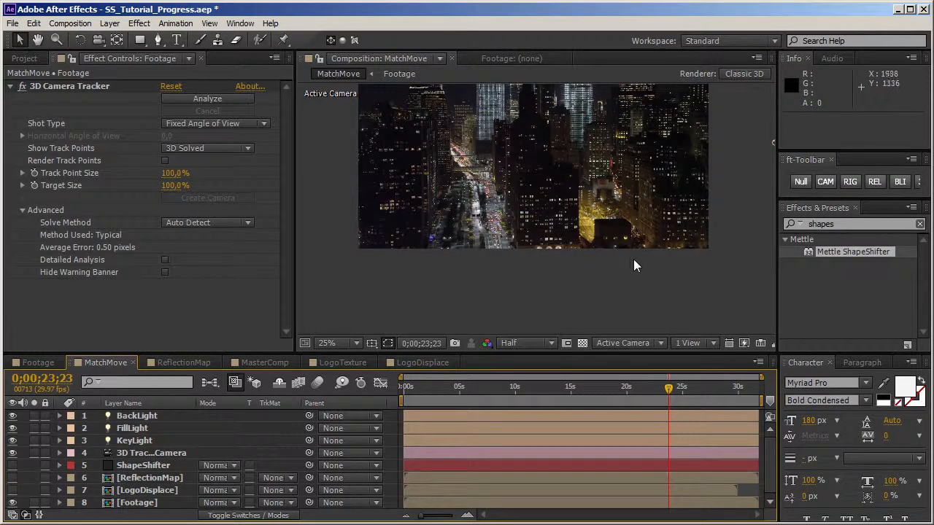
scroll(613, 232, "up", 2)
left_click(94, 91)
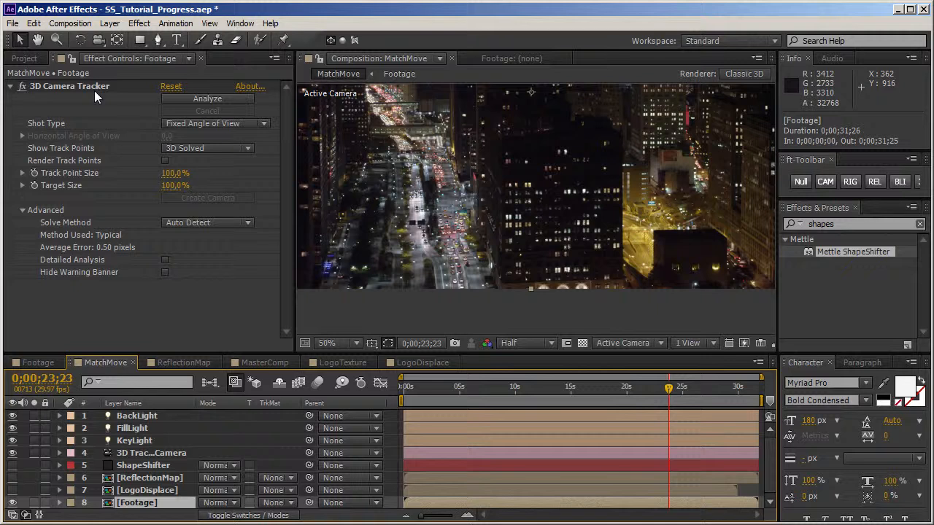
left_click(95, 88)
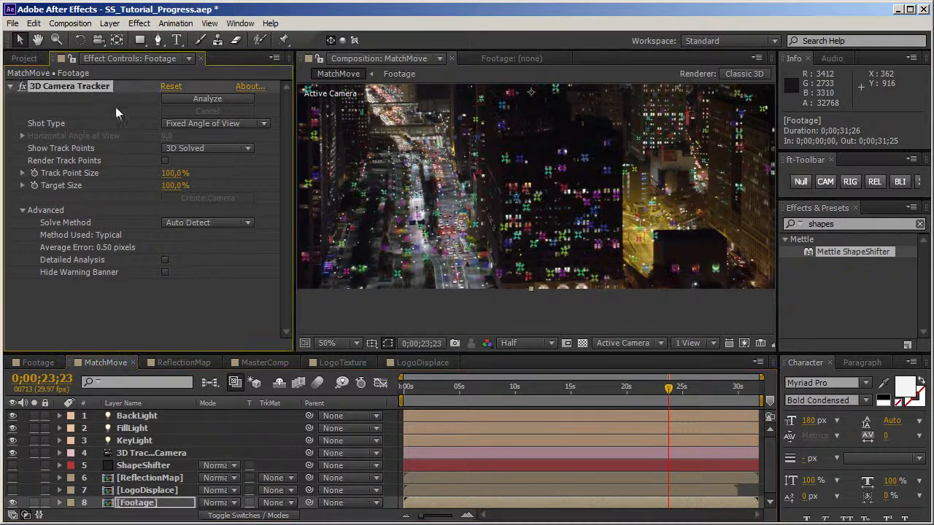
right_click(642, 244)
left_click(666, 271)
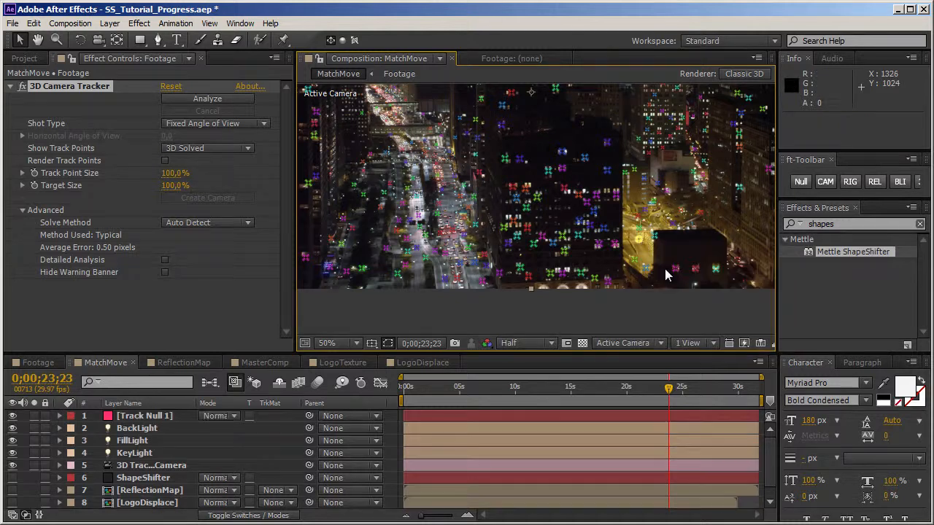
left_click(166, 415)
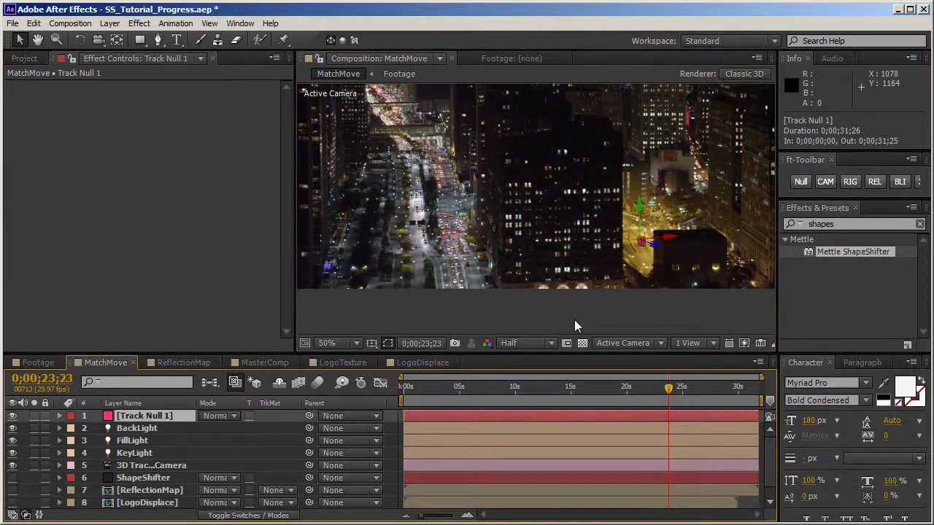
Step: Examine how the new tracked null follows the city footage at different times
left_click(687, 389)
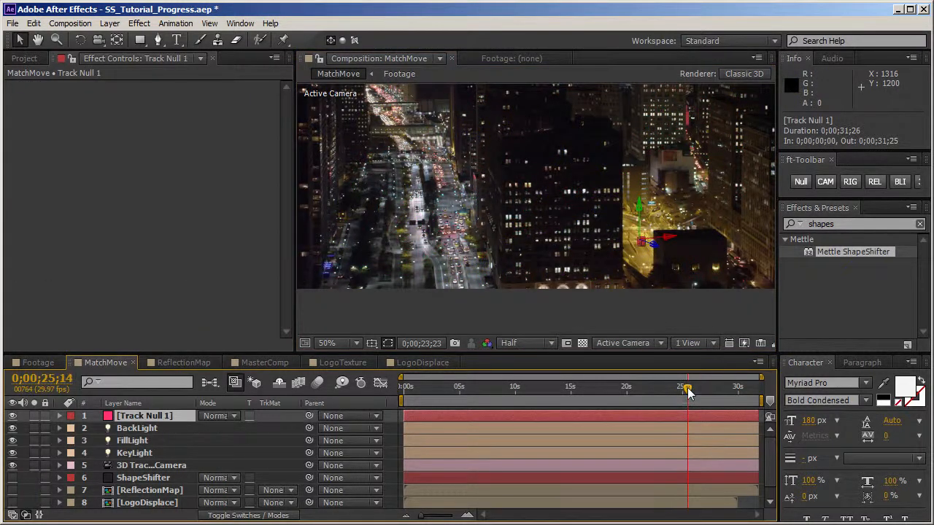
left_click(710, 389)
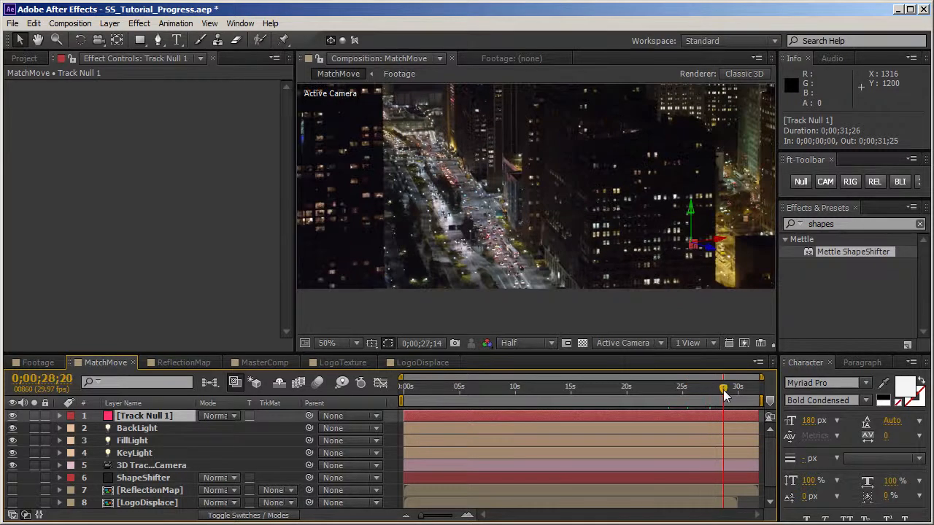
left_click(681, 389)
left_click(659, 392)
left_click(657, 394)
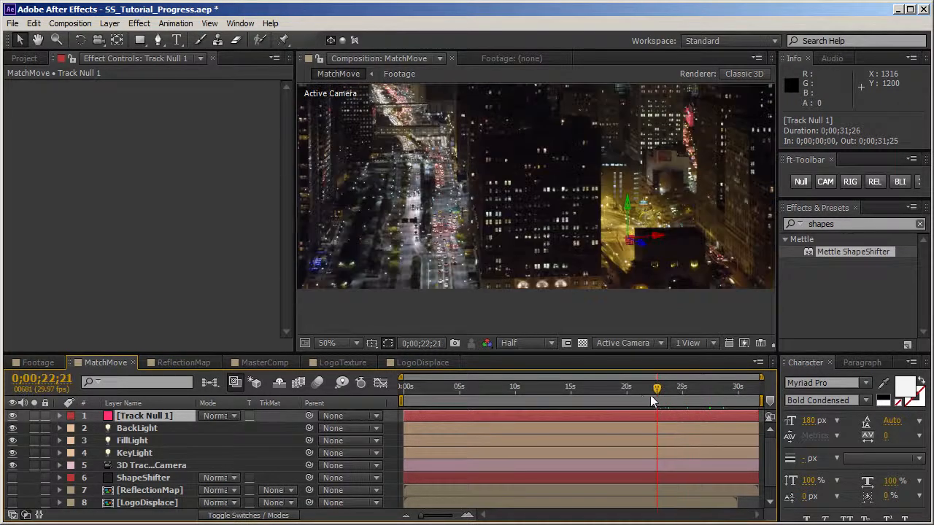
left_click(610, 392)
left_click(567, 392)
left_click(537, 395)
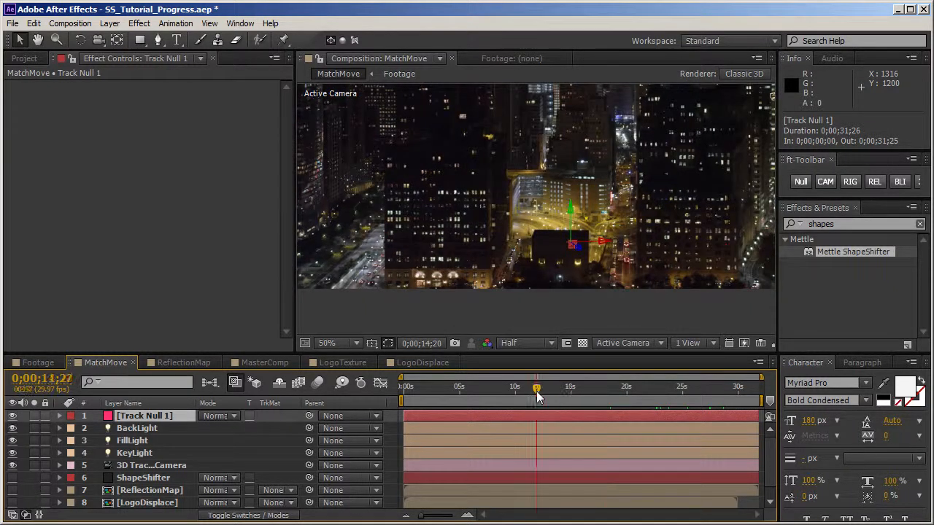
left_click(499, 392)
left_click(467, 391)
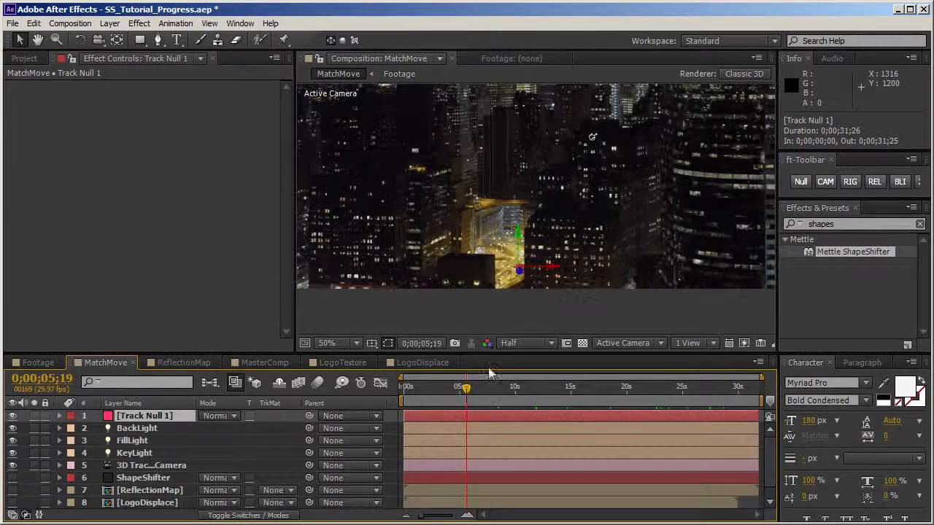
left_click(515, 394)
left_click(573, 394)
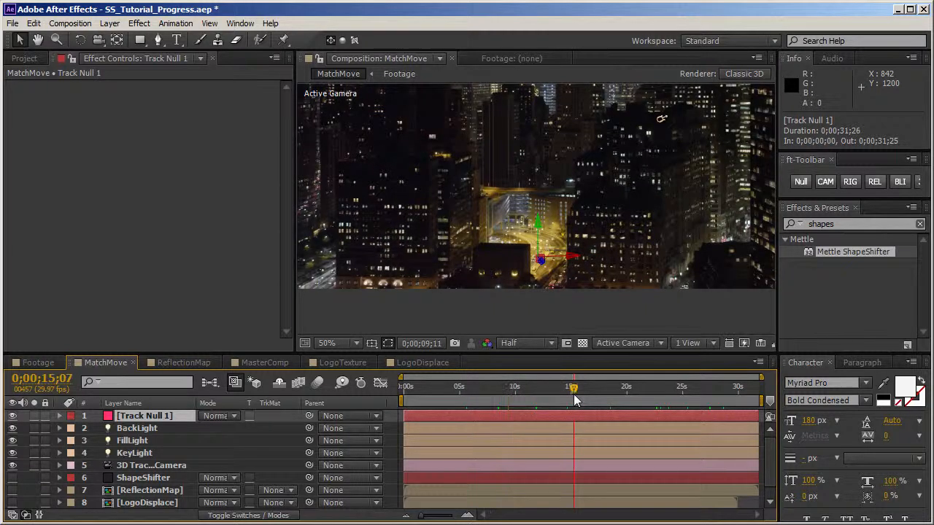
left_click(599, 394)
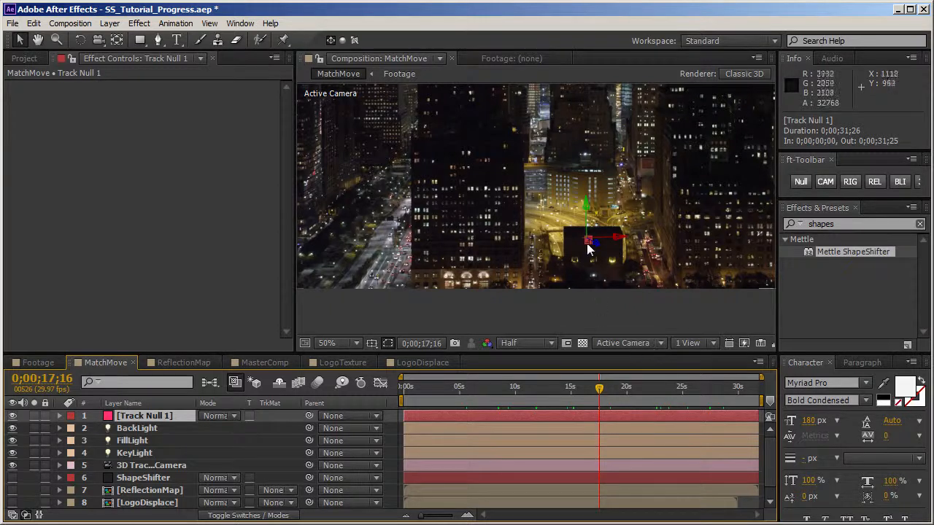
Step: Move Track Null 1 to position 625.7, 1562.4, 3078.1 on the dark building and check it at different times
left_click_drag(586, 239, 564, 199)
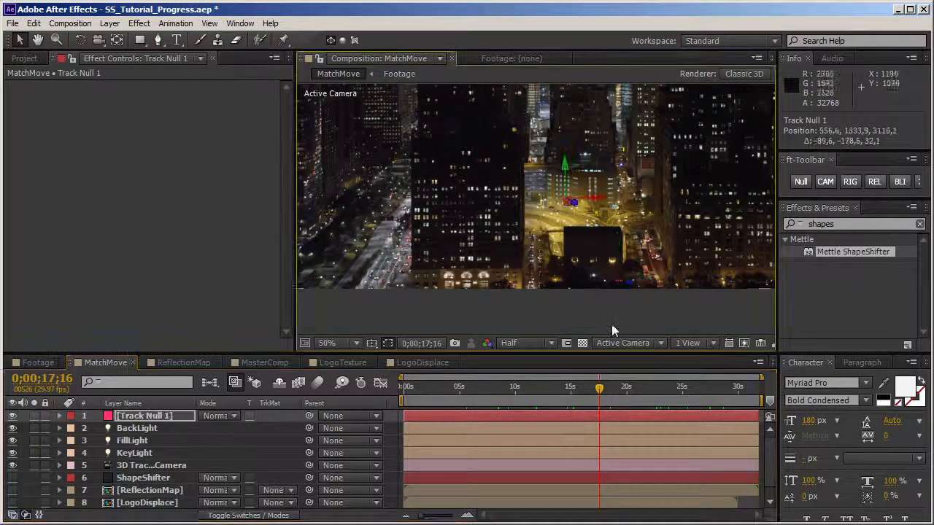
key("ctrl+z")
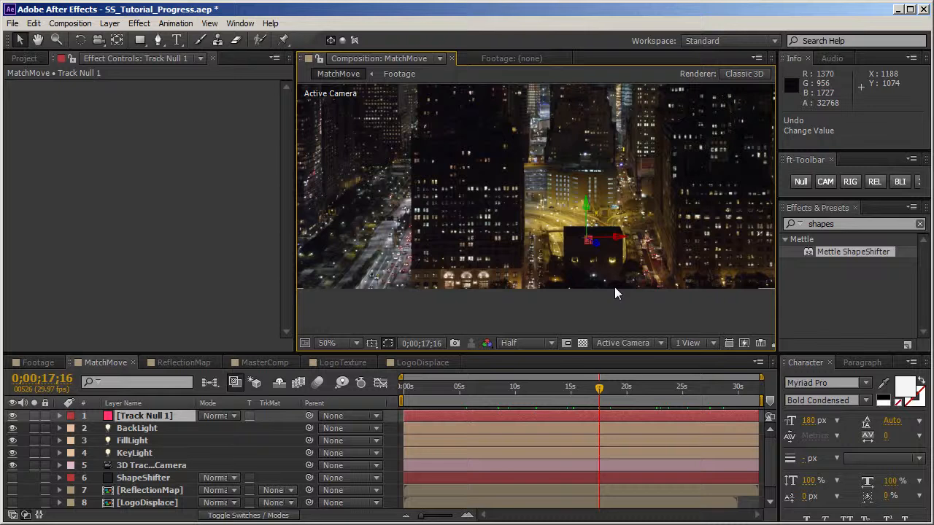
left_click_drag(625, 389, 694, 399)
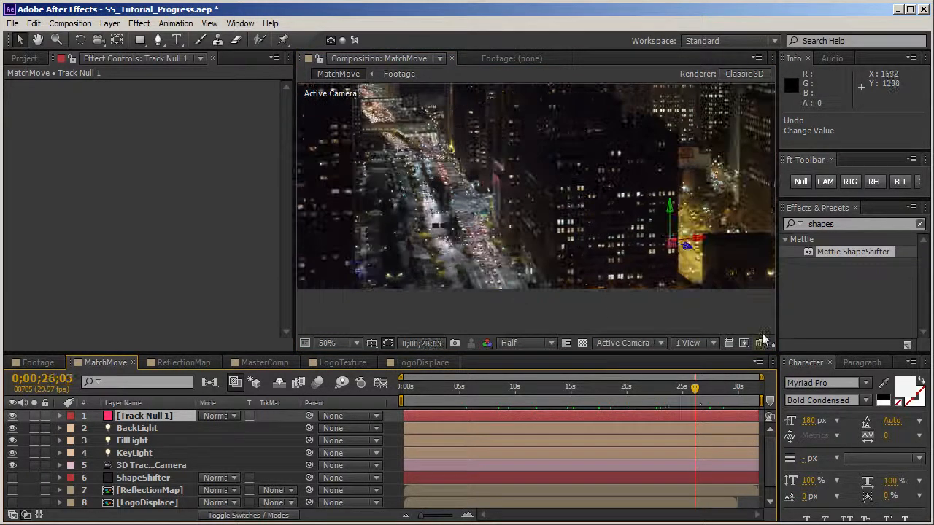
left_click_drag(708, 238, 719, 236)
left_click_drag(694, 391, 585, 395)
left_click_drag(614, 240, 599, 243)
left_click_drag(573, 204, 574, 215)
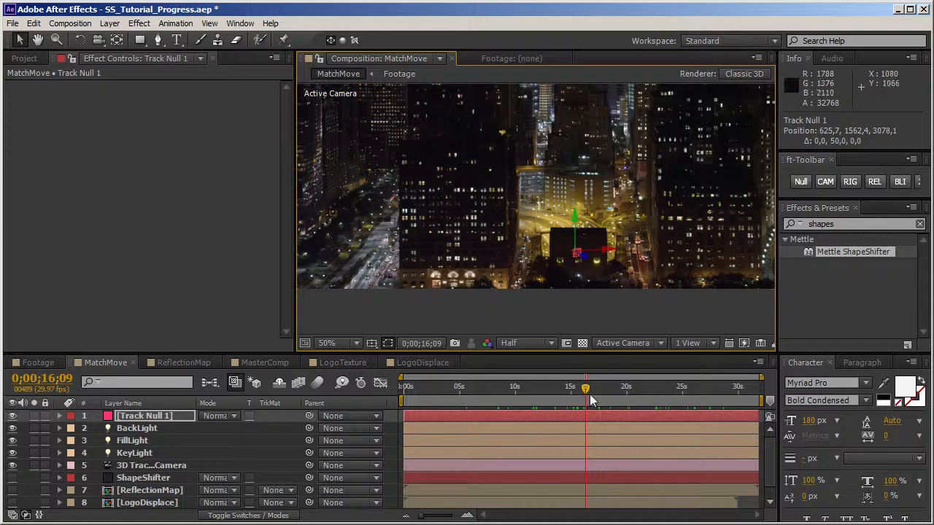
left_click(557, 396)
left_click_drag(529, 396, 571, 401)
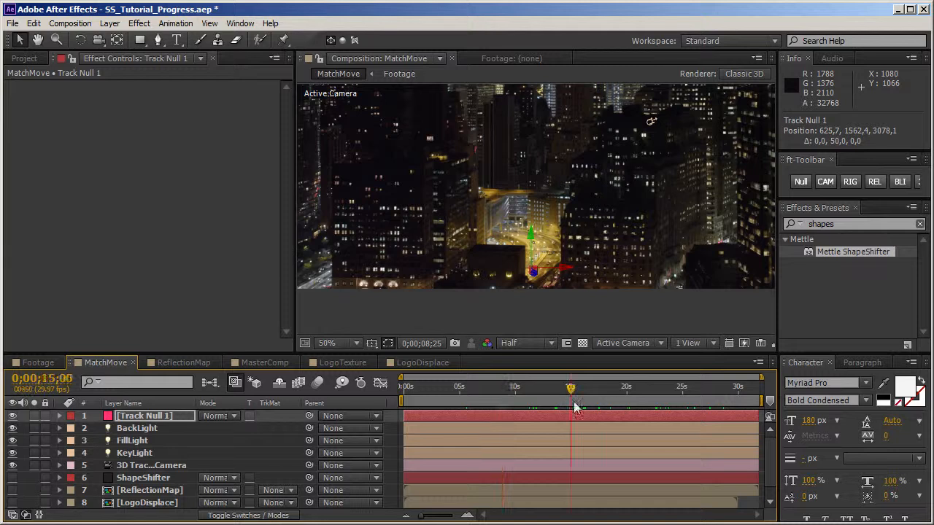
left_click_drag(642, 394, 680, 395)
left_click(641, 394)
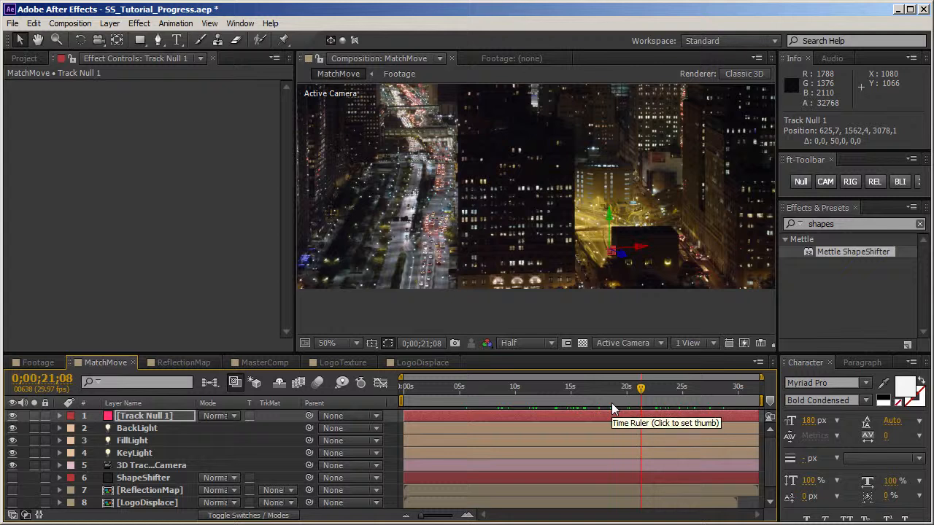
Step: Rename Track Null 1 as MasterNull and toggle its visibility off and on
key("Return")
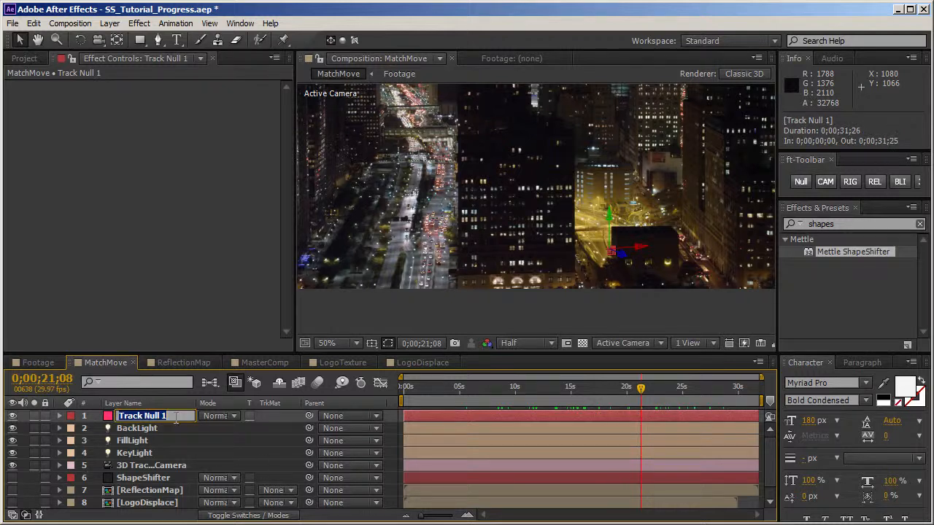
type("MAsterNull")
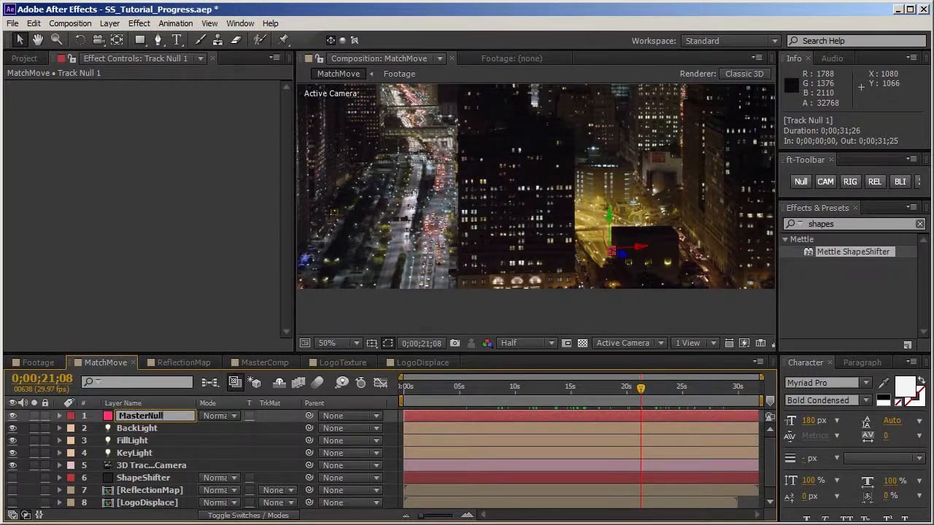
key("Return")
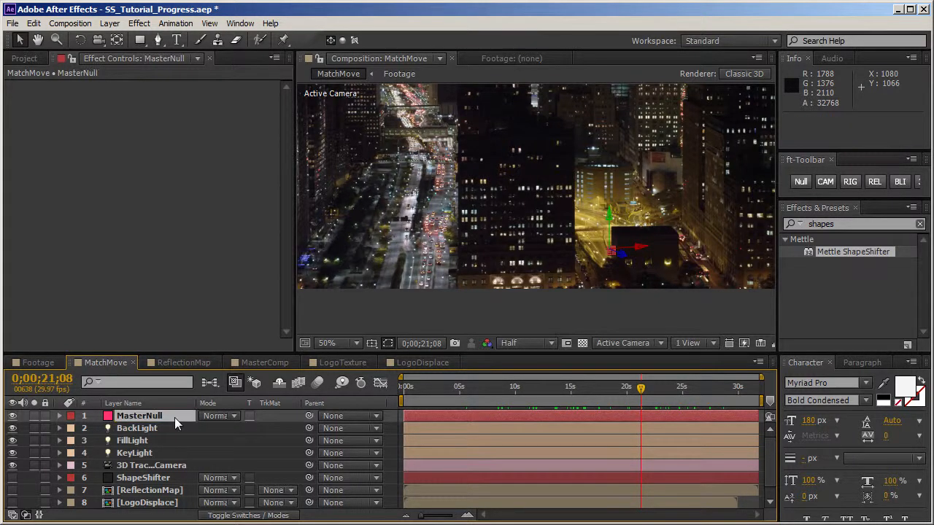
left_click(13, 417)
left_click(13, 417)
left_click(132, 417)
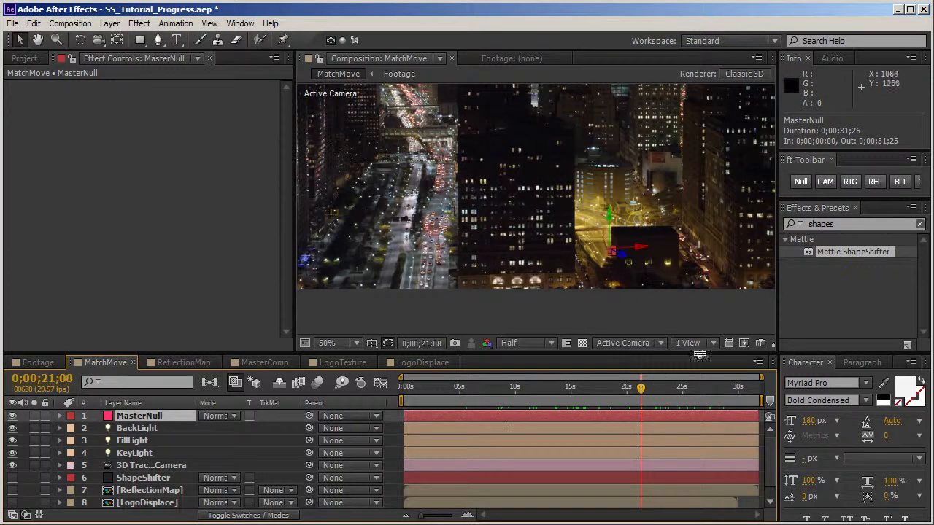
Step: Turn on the ShapeShifter layer's visibility and compare the logo's placement with MasterNull at different times
scroll(605, 311, "down", 1)
left_click_drag(698, 201, 685, 265)
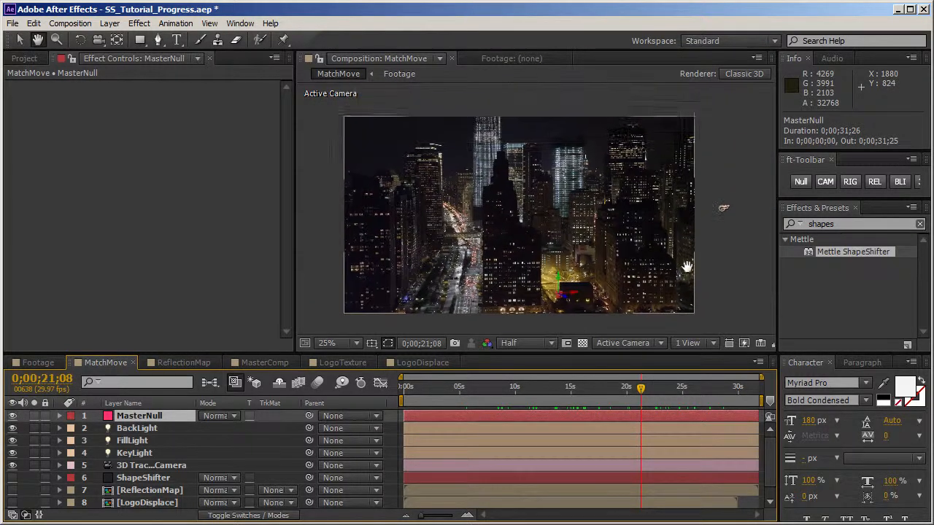
left_click(12, 477)
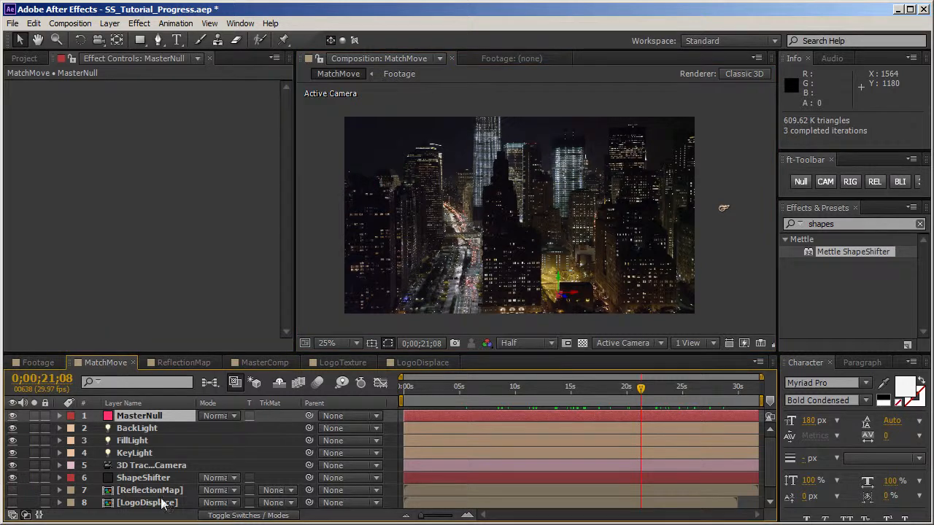
left_click(149, 478)
key("Home")
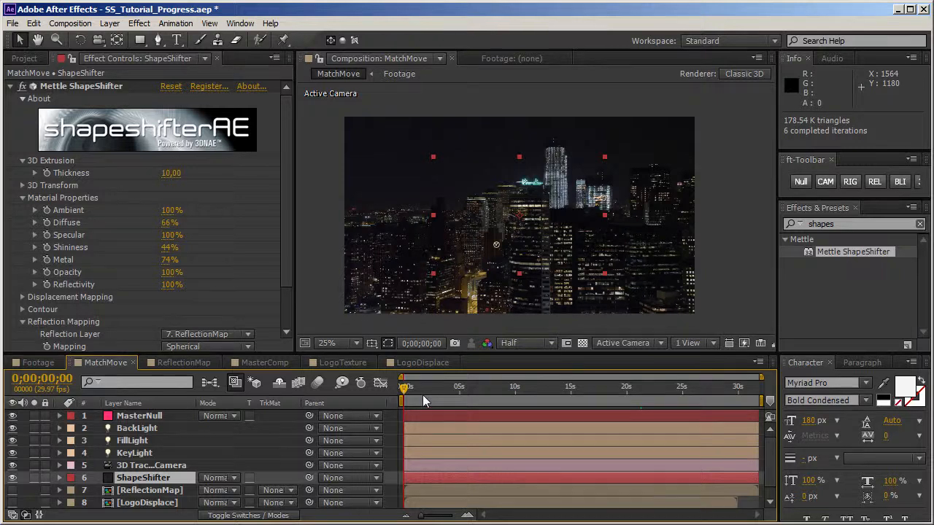
left_click(480, 392)
left_click(574, 392)
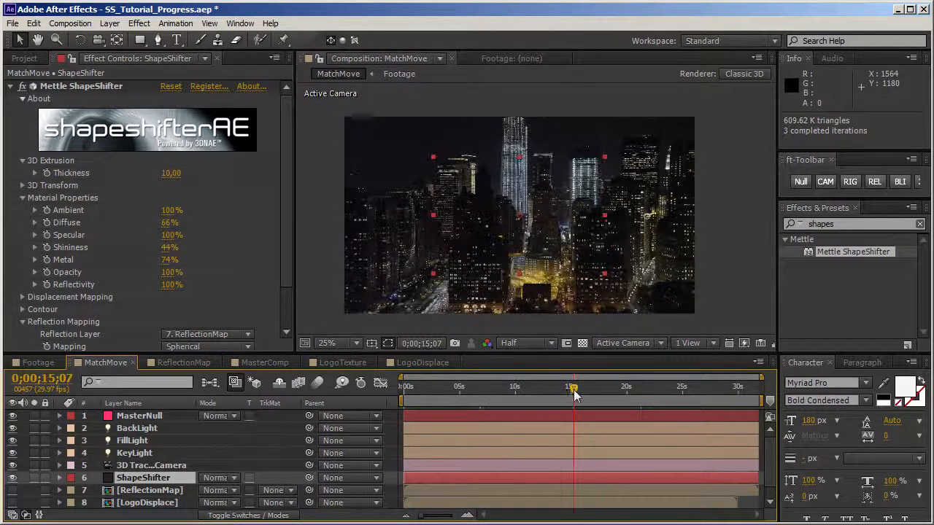
left_click(142, 418)
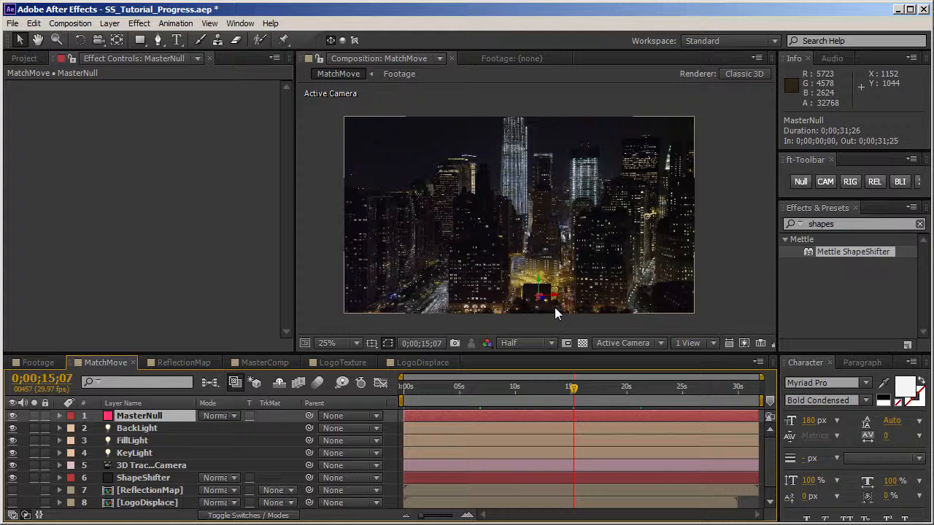
key("ctrl+s")
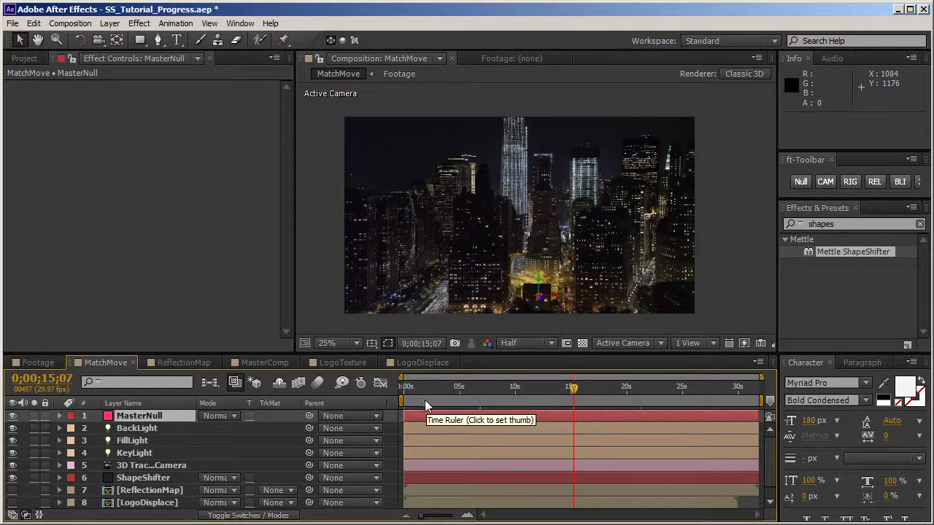
Step: Collapse ShapeShifter's Material Properties, expand its 3D Transform settings, and check the logo's placement from the start to 0;00;09;13
left_click_drag(409, 394, 392, 389)
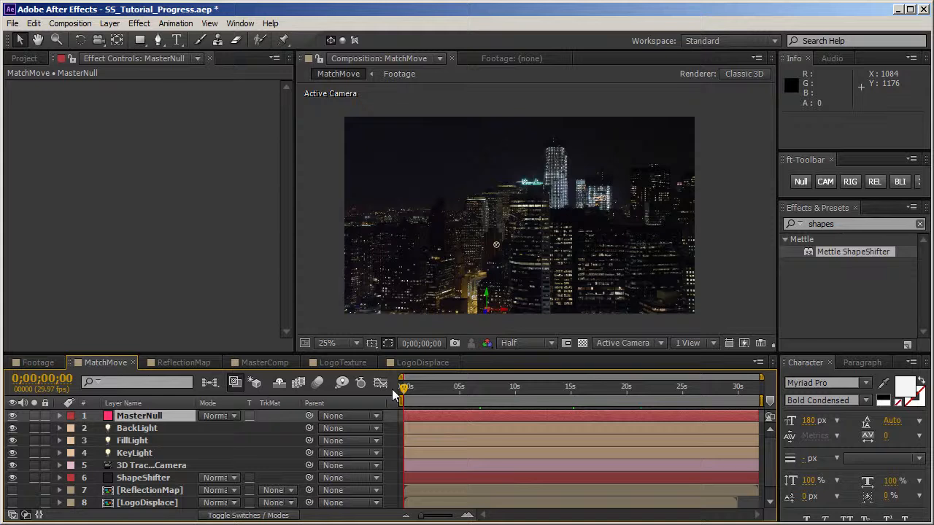
left_click(149, 478)
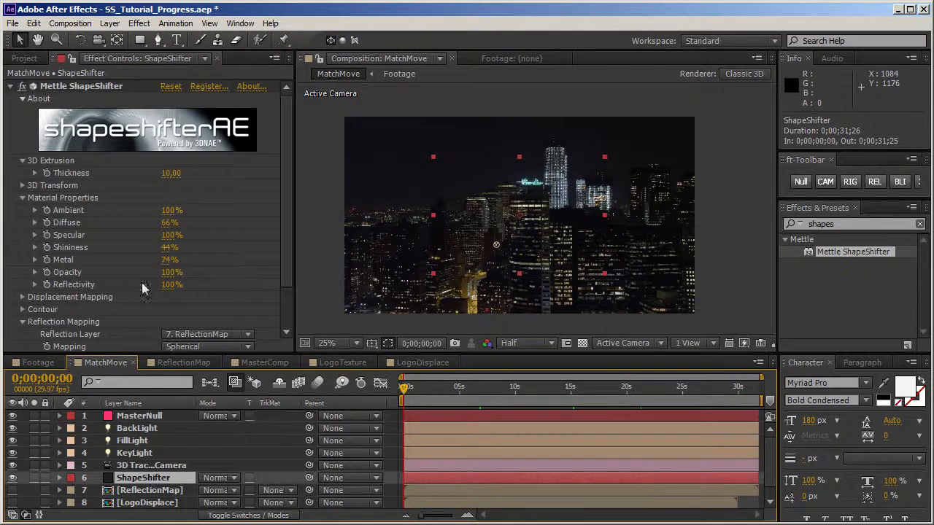
left_click(22, 197)
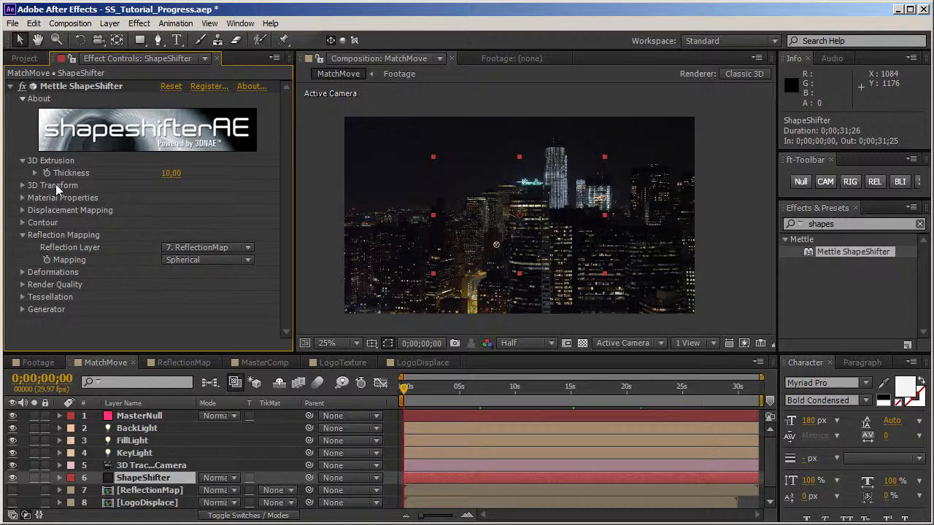
left_click(23, 186)
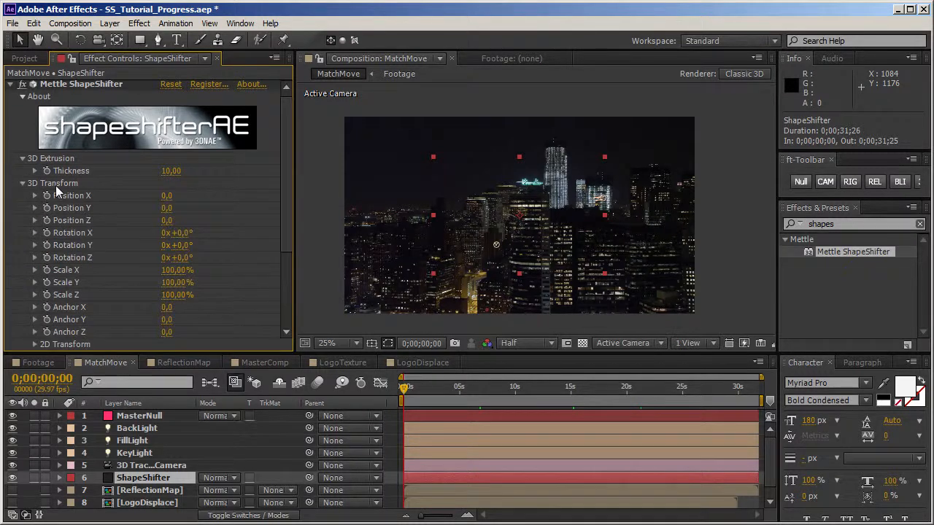
left_click(481, 388)
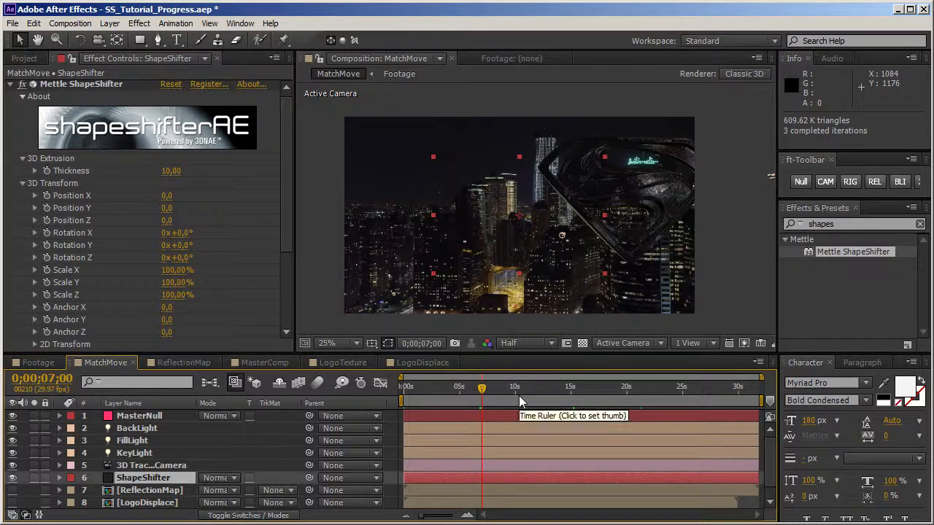
left_click_drag(485, 397, 512, 399)
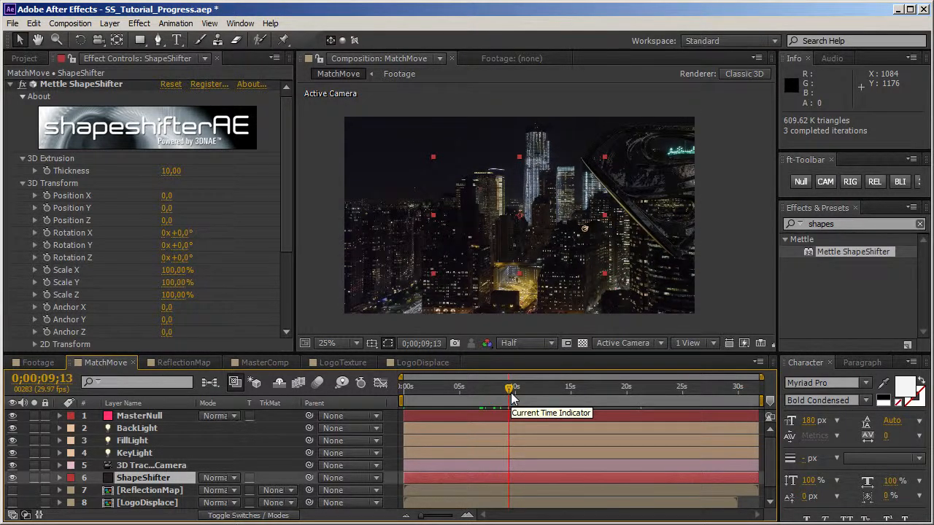
Step: Go to 0;00;16;17, reveal MasterNull's Position property, and select the ShapeShifter layer with more room for the layer list
left_click(538, 394)
left_click_drag(555, 389, 589, 398)
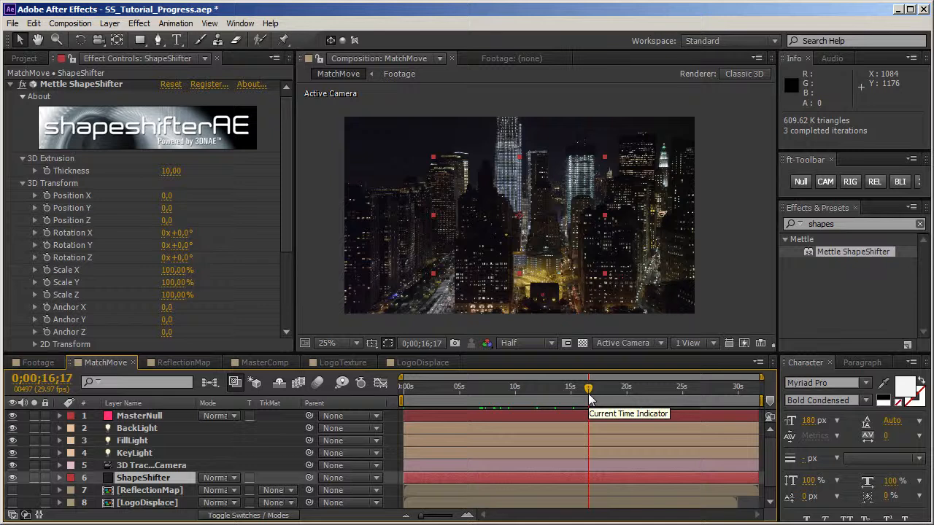
left_click(170, 416)
key("p")
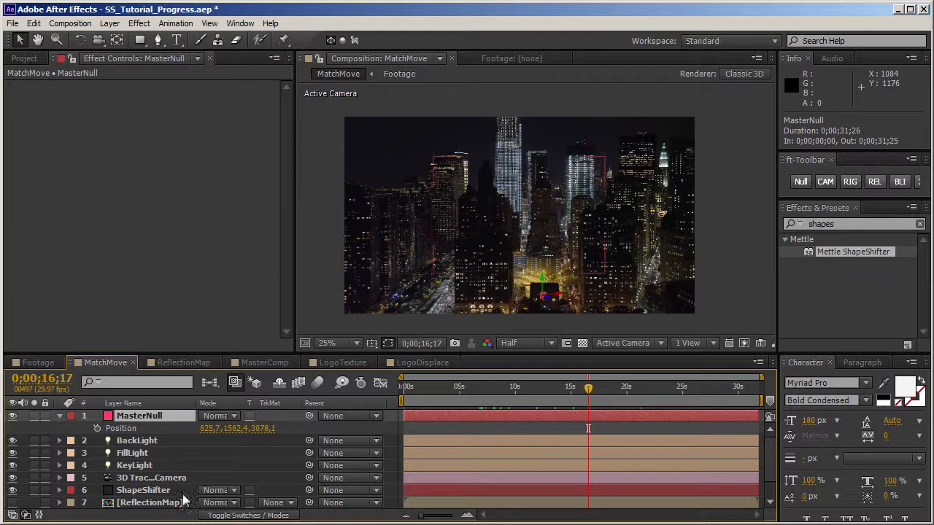
left_click(155, 491)
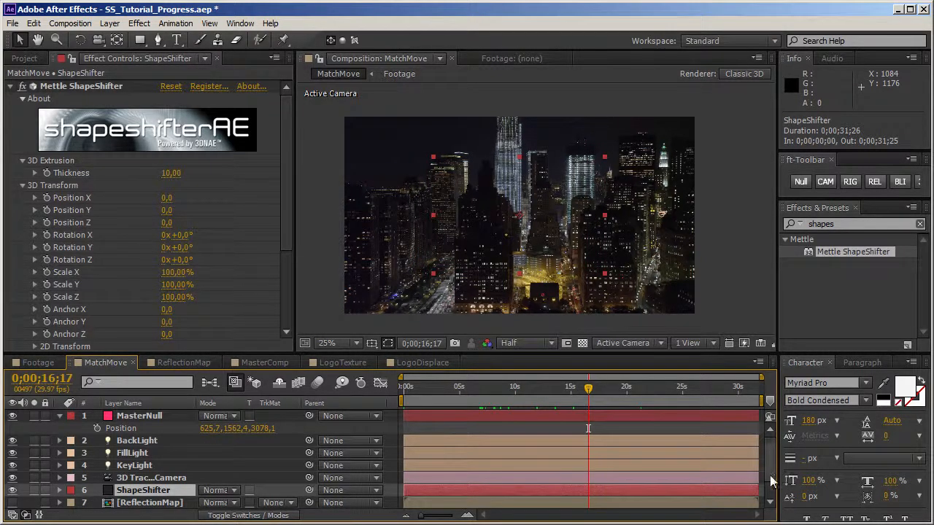
left_click_drag(470, 353, 475, 323)
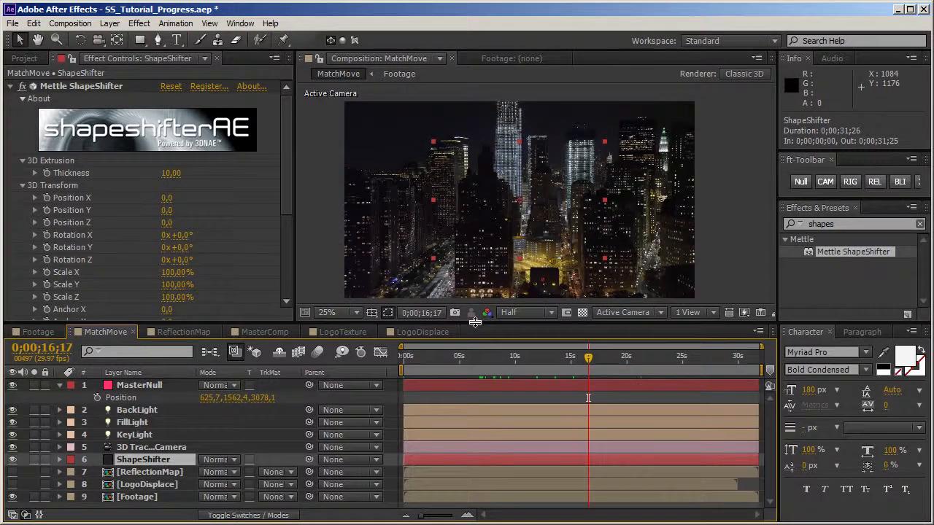
Step: Link ShapeShifter's Position X, Y and Z to the matching MasterNull position values with expressions
left_click(48, 198, "alt")
left_click_drag(243, 502, 210, 398)
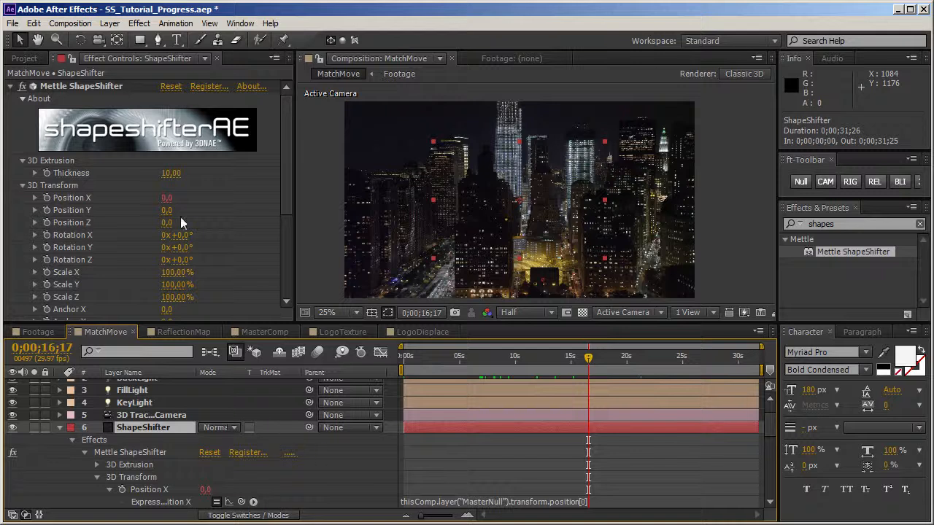
left_click(46, 210, "alt")
left_click_drag(244, 505, 235, 398)
left_click(326, 489)
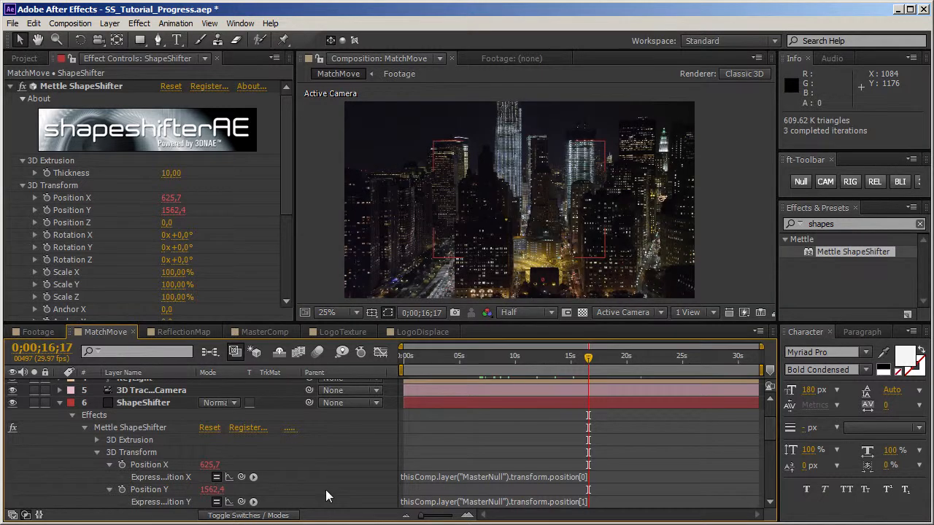
scroll(325, 489, "down", 2)
left_click(122, 477, "alt")
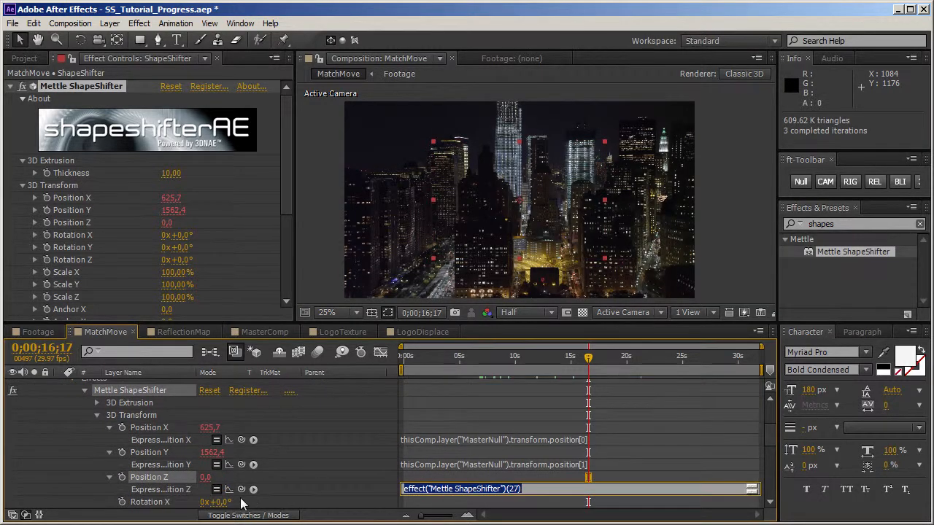
left_click_drag(228, 371, 257, 397)
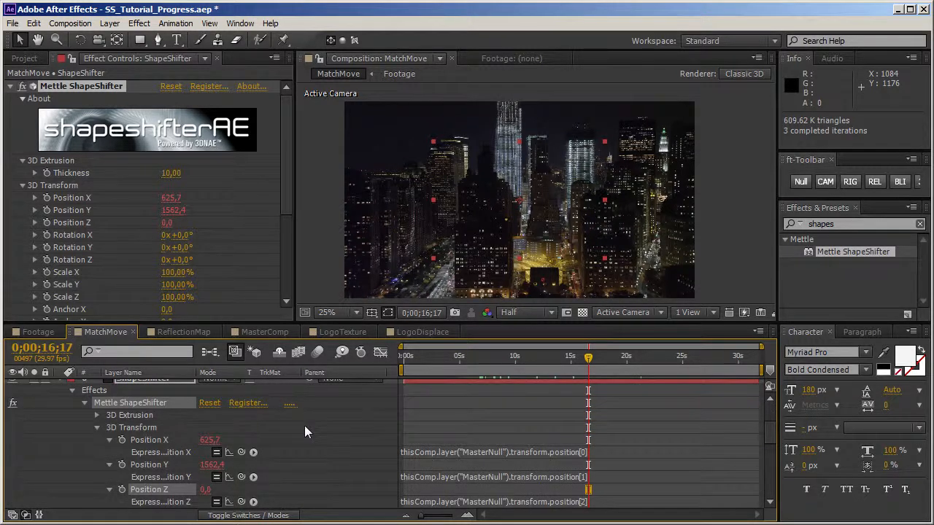
left_click(580, 433)
Step: Append "- thisComp.width/2" to ShapeShifter's Position X expression and "- thisComp.height/2" to its Position Y expression
left_click_drag(776, 426, 773, 413)
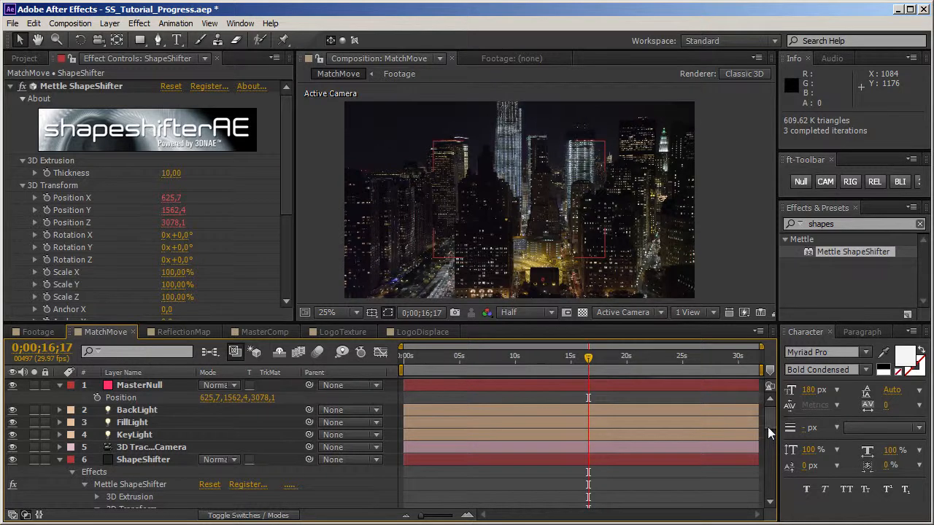
scroll(771, 432, "down", 4)
left_click(648, 437)
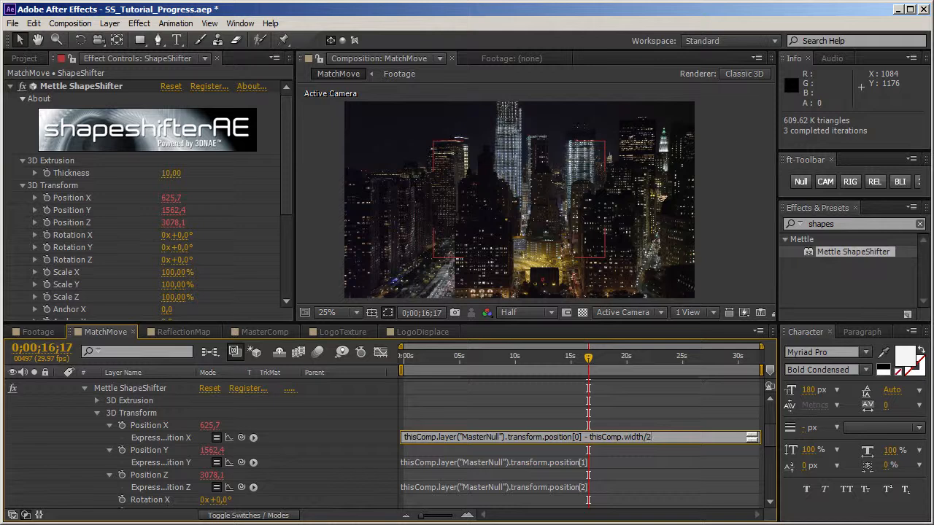
left_click(639, 462)
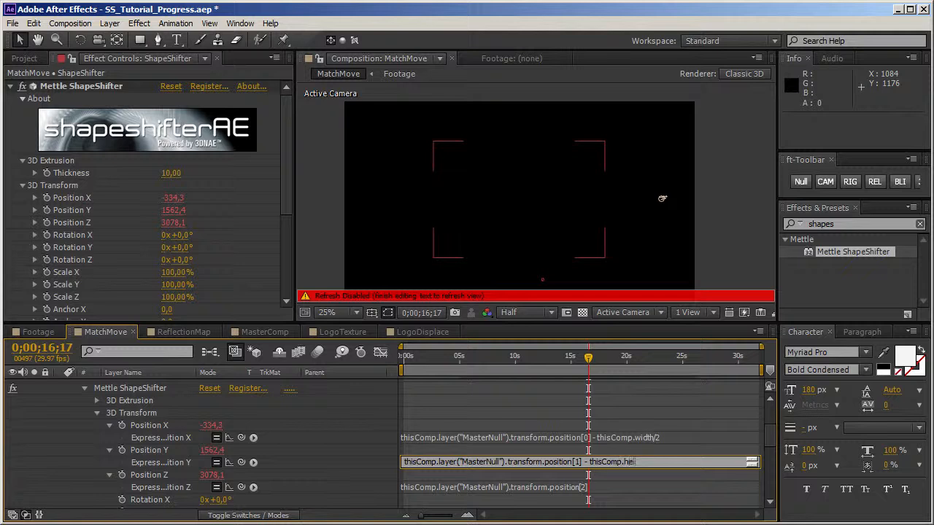
key("KP_Enter")
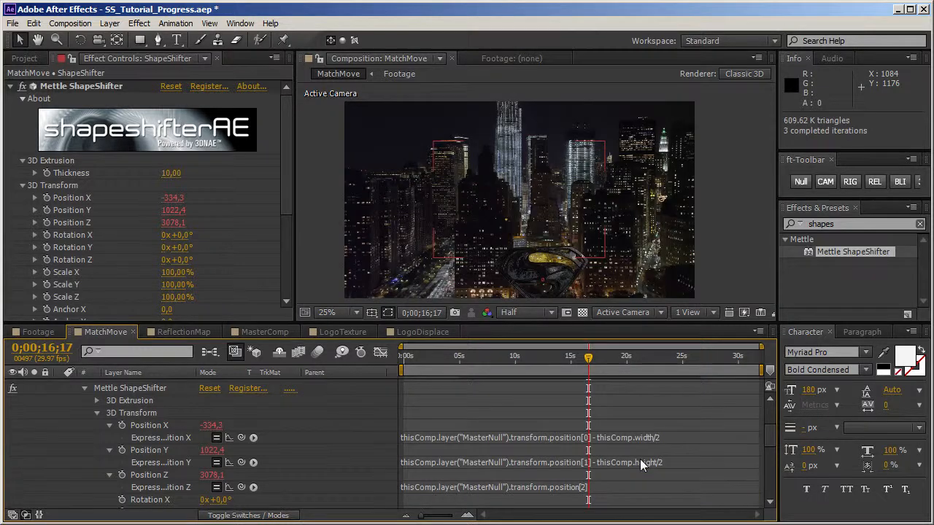
Step: Check the logo's placement in the city shot at different times between the start and 0;00;20;09
left_click(508, 357)
left_click_drag(478, 366, 417, 365)
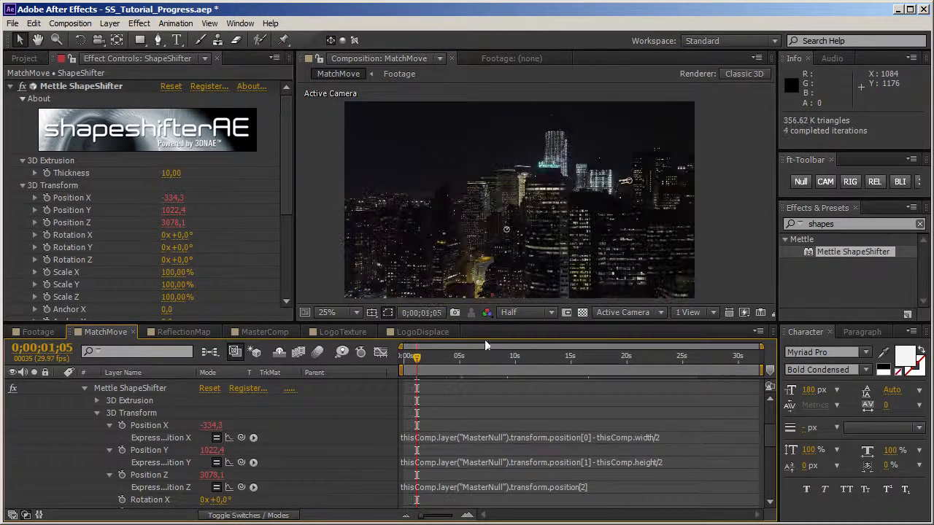
key("h")
left_click_drag(713, 285, 713, 270)
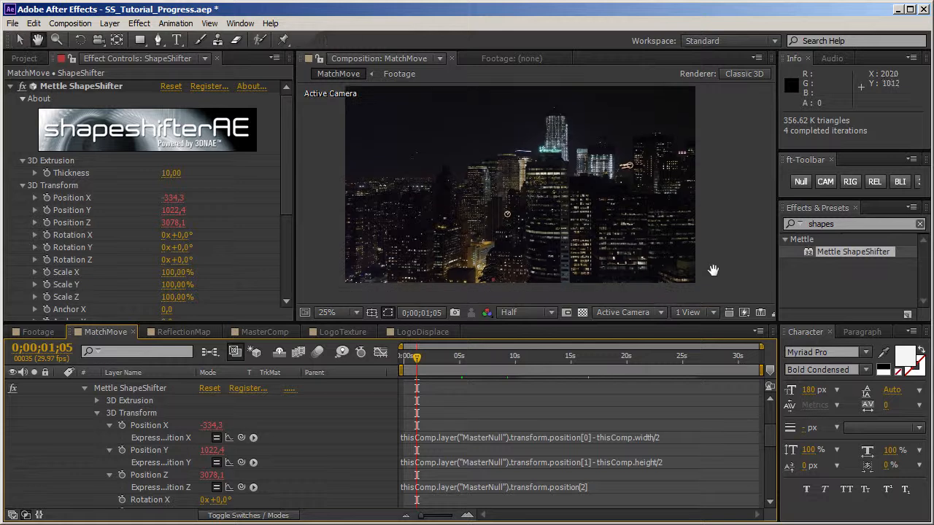
key("v")
left_click(405, 359)
left_click_drag(406, 364, 465, 365)
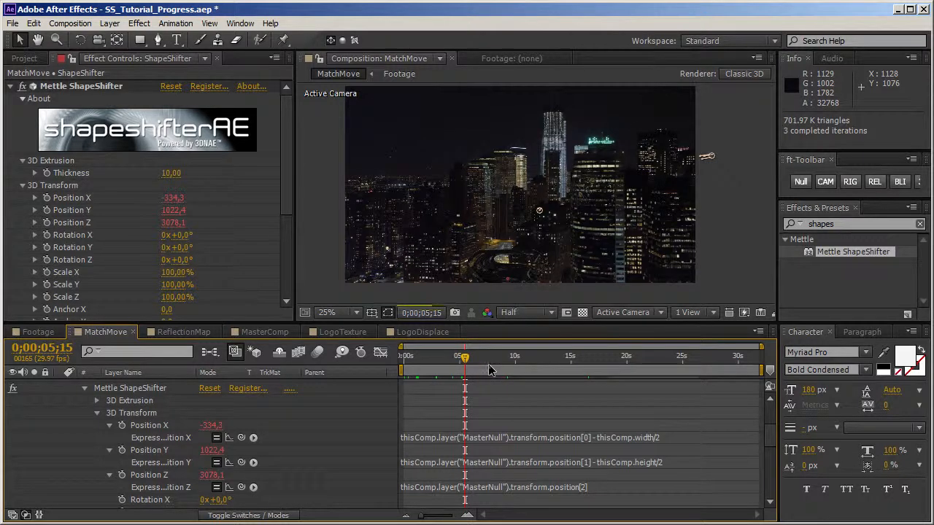
left_click(489, 368)
left_click_drag(542, 366, 630, 358)
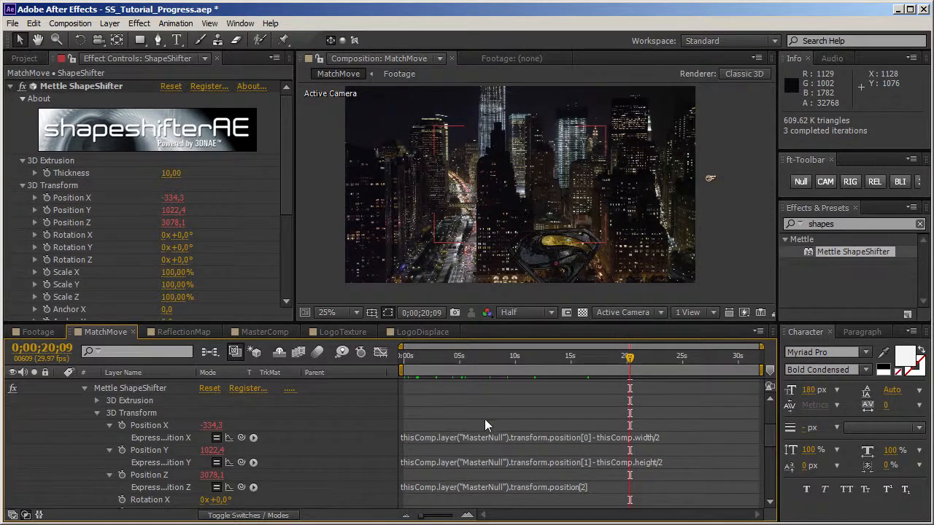
Step: Return to the start of the composition and collapse the ShapeShifter and MasterNull layer properties
left_click_drag(411, 364, 386, 360)
scroll(306, 430, "up", 3)
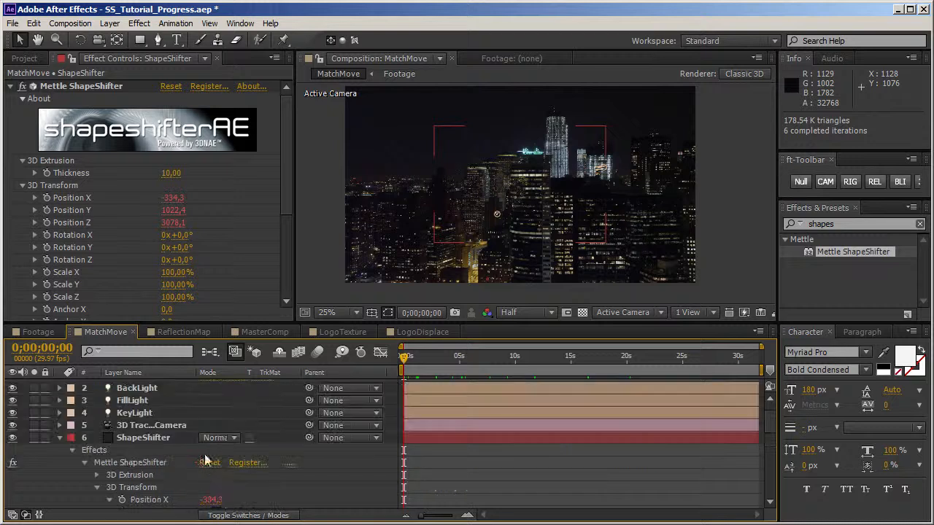
left_click(59, 440)
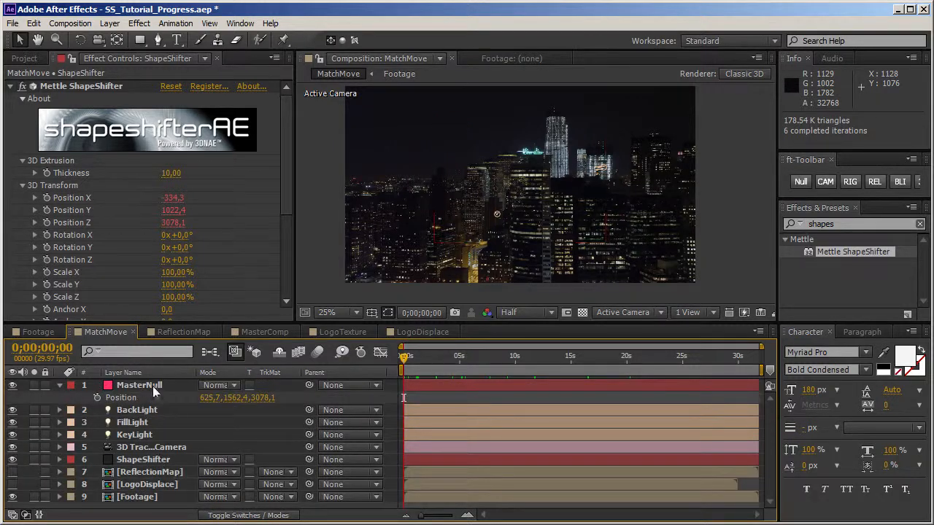
left_click(150, 386)
left_click(61, 385)
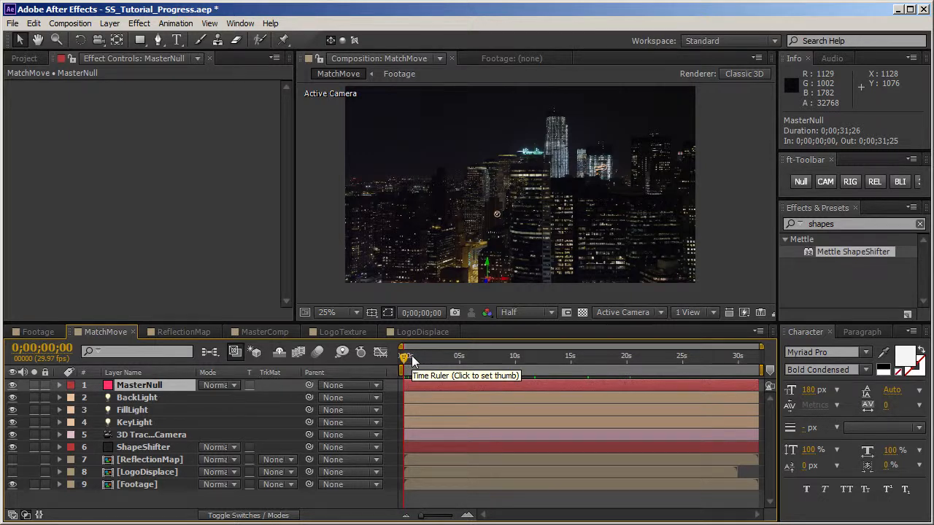
Step: Compare the logo with MasterNull's position from the start to 0;00;15;29, selecting the ShapeShifter layer on the way
left_click_drag(725, 175, 719, 190)
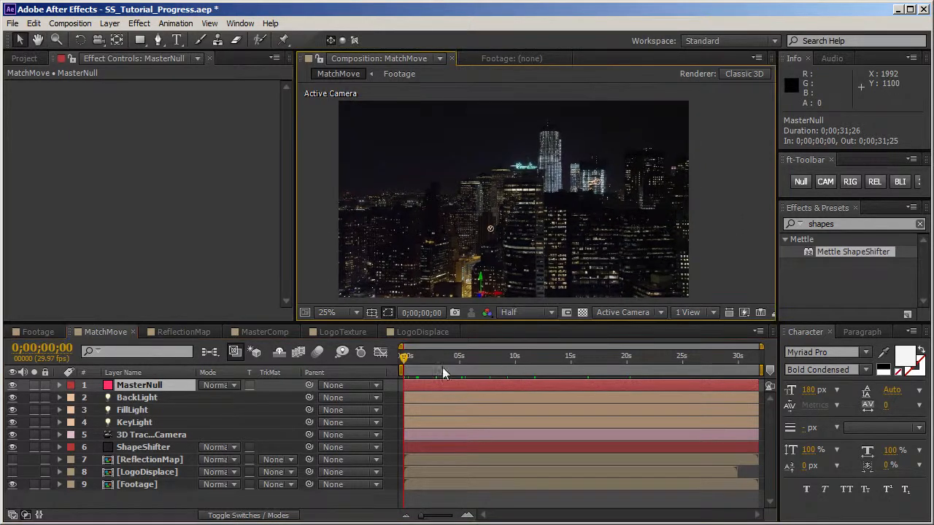
left_click_drag(414, 362, 520, 364)
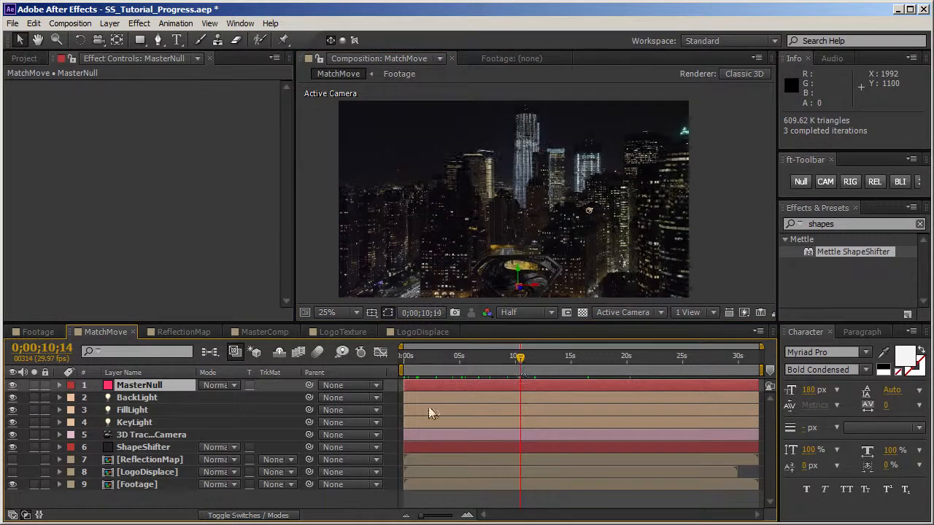
left_click(151, 448)
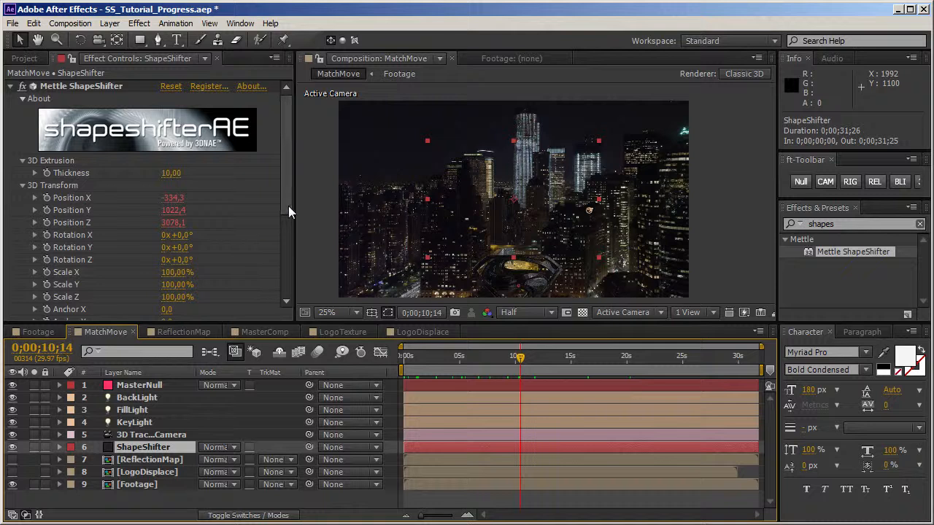
mouse_move(595, 359)
left_mouse_down()
mouse_move(559, 359)
mouse_move(619, 359)
mouse_move(563, 359)
mouse_move(581, 360)
left_mouse_up()
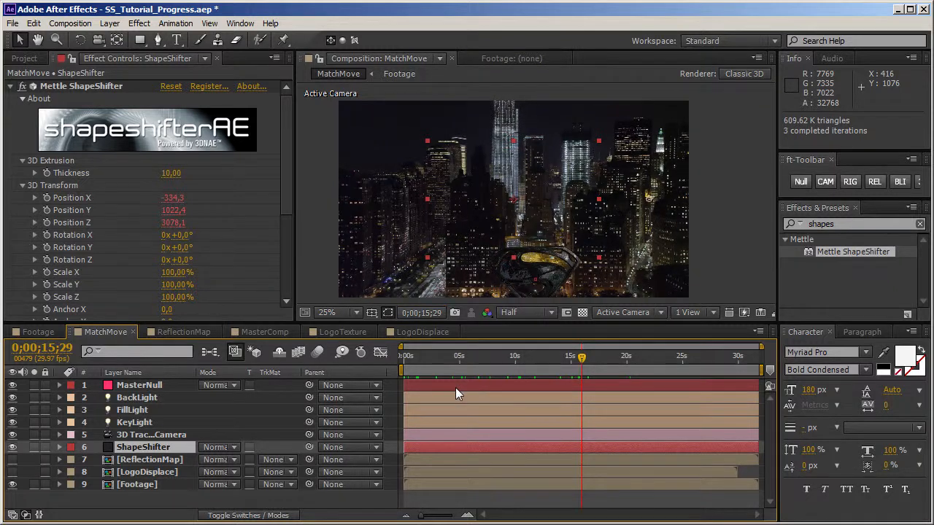
Step: Toggle the ShapeShifter layer's visibility off and on, and set its Rotation Y to 106°
left_click_drag(288, 208, 286, 235)
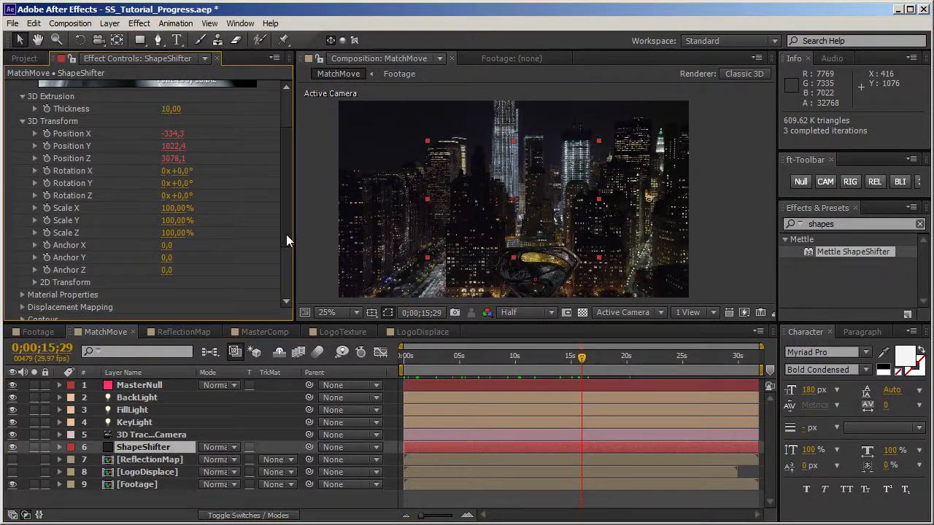
left_click(13, 447)
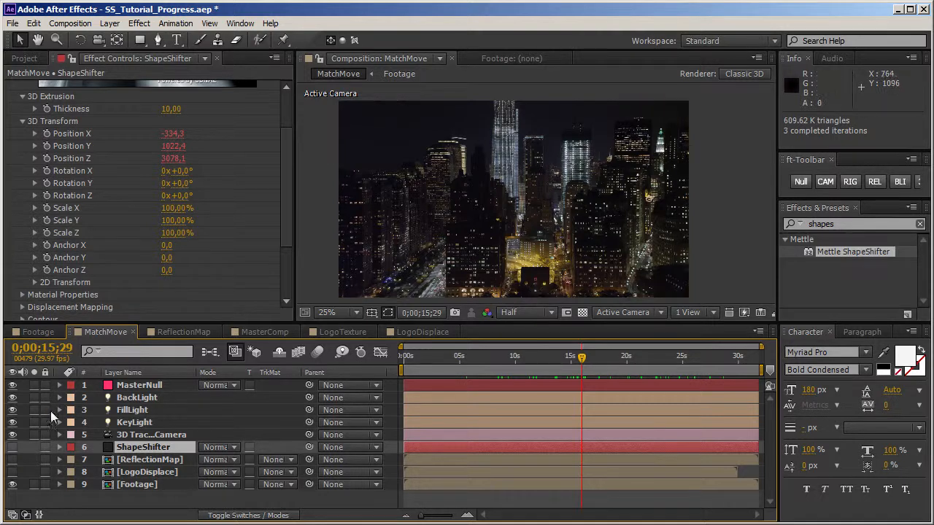
left_click(13, 447)
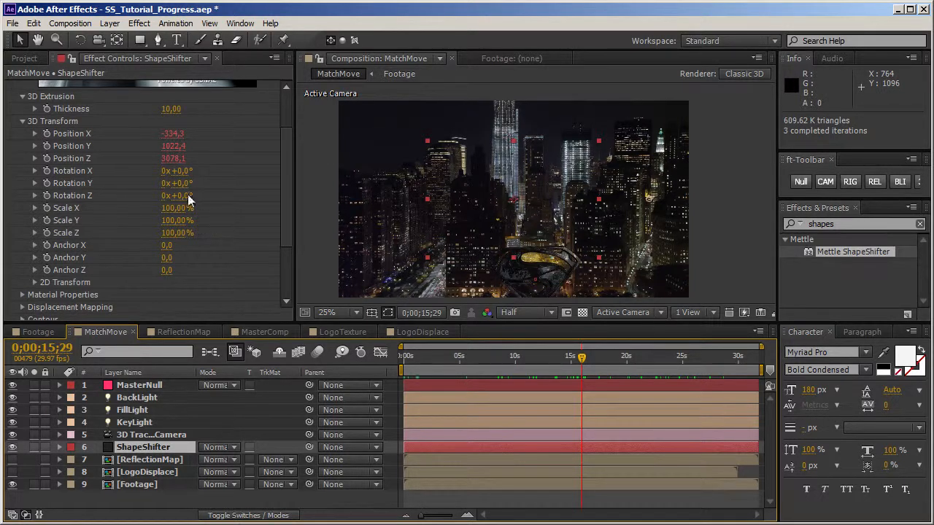
left_click_drag(184, 191, 269, 191)
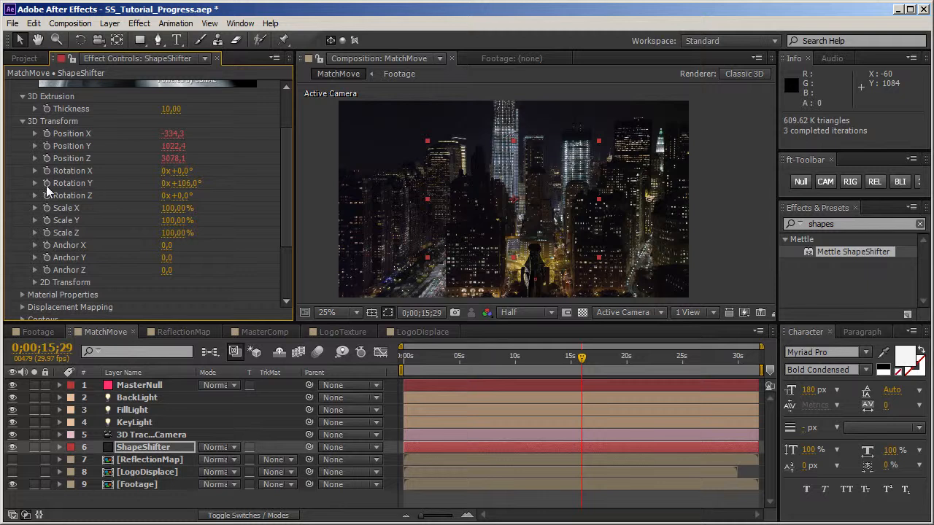
mouse_move(582, 360)
left_mouse_down()
mouse_move(538, 368)
mouse_move(586, 369)
mouse_move(576, 369)
left_mouse_up()
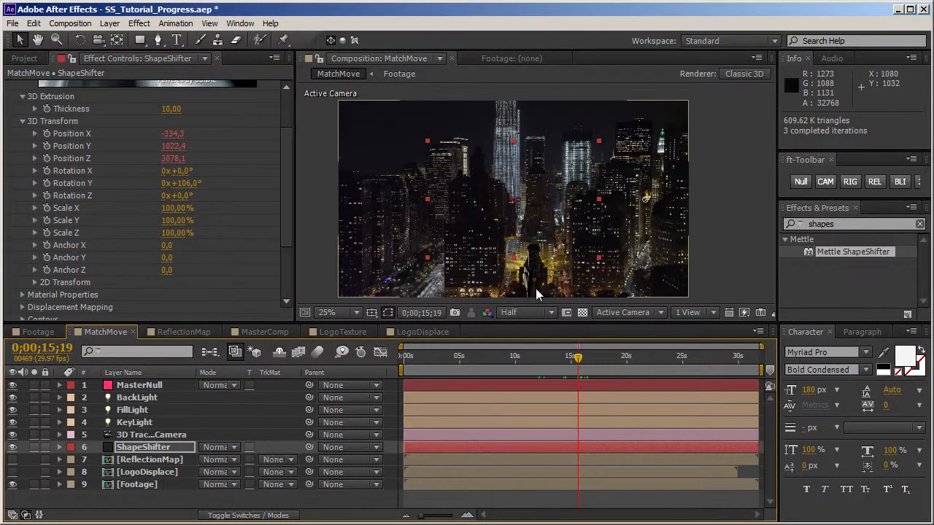
Step: Check MasterNull at earlier times, stop at 0;00;06;22, and shift the LogoDisplace layer to start there
left_click(137, 385)
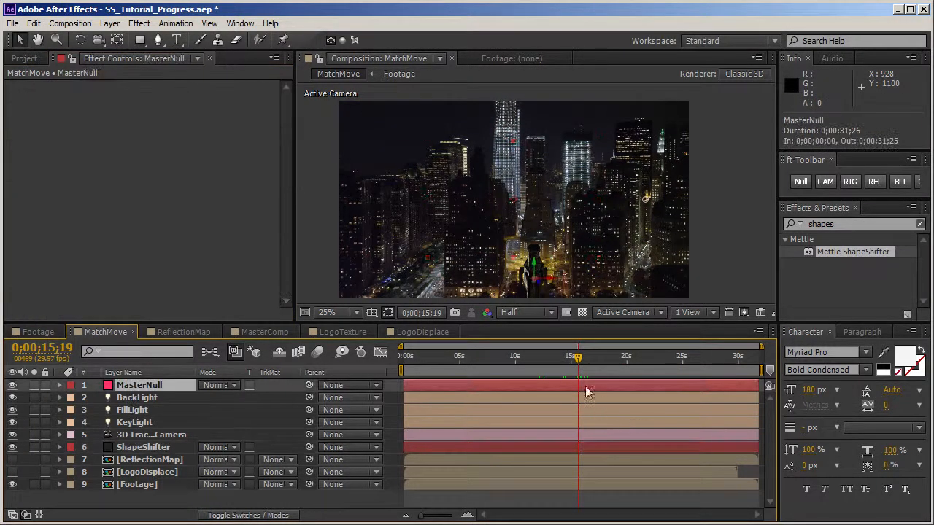
left_click(465, 359)
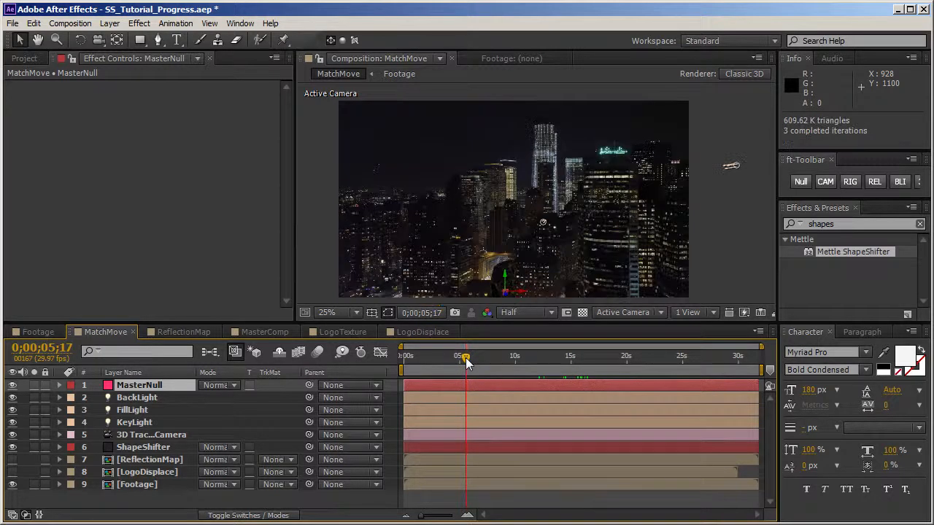
left_click_drag(465, 359, 479, 360)
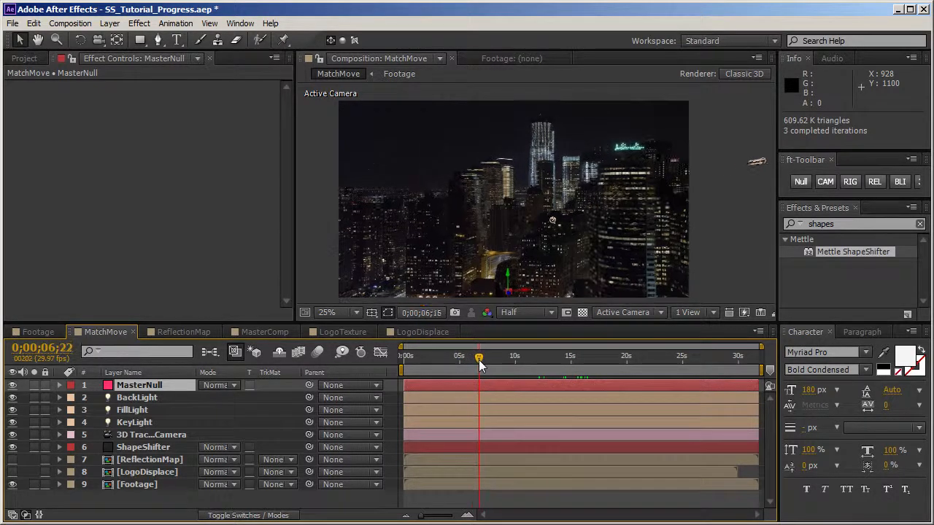
left_click_drag(424, 477, 503, 474)
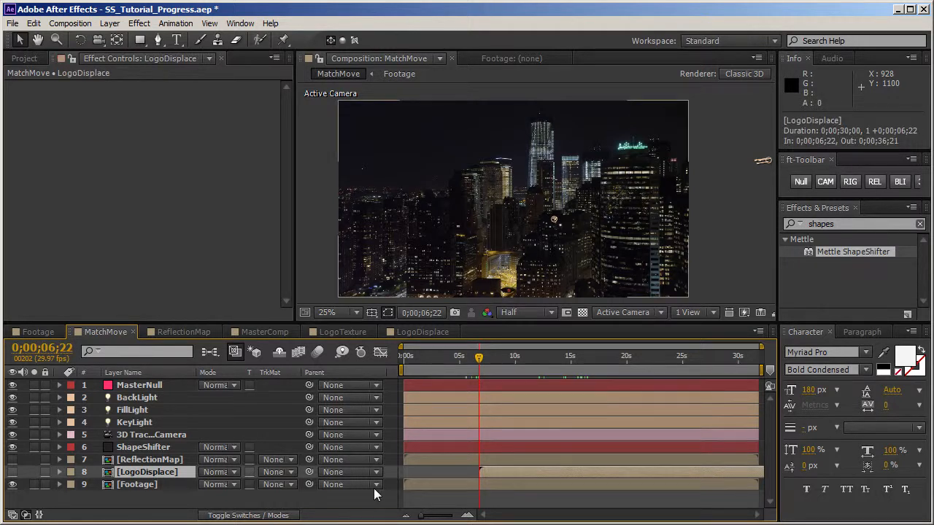
Step: Set a Position keyframe on MasterNull at 0;00;06;22 and move the current time to 0;00;18;04
left_click(165, 389)
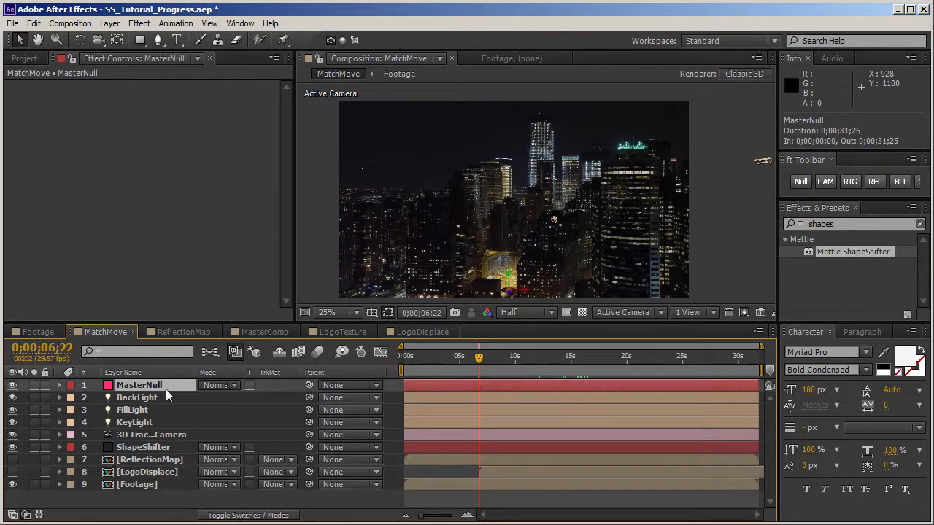
key("p")
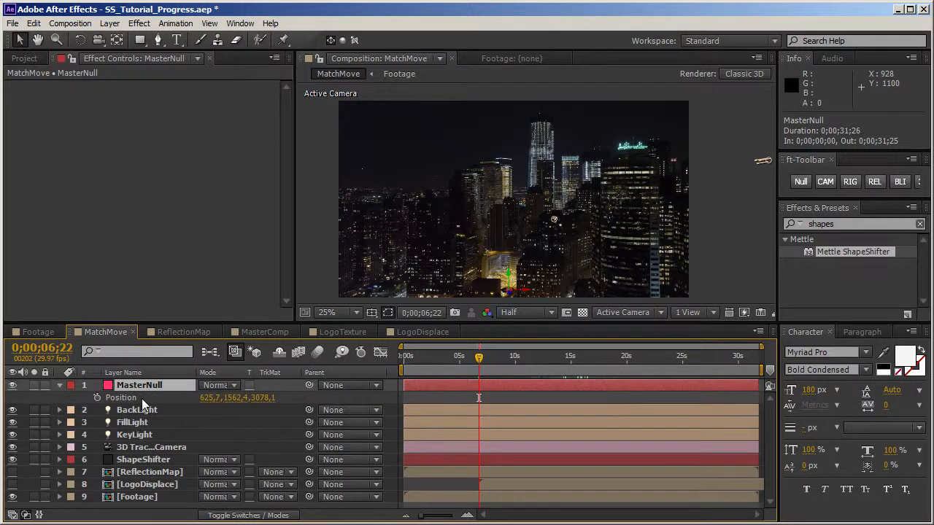
left_click(141, 398)
left_click(96, 398)
left_click_drag(479, 364, 605, 362)
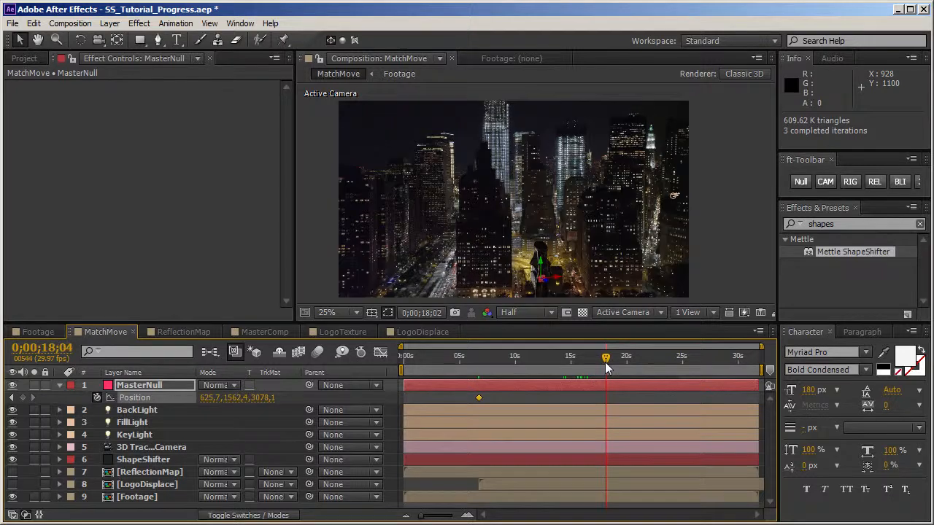
Step: Raise MasterNull to a Y position of 898,4 at 0;00;18;04, and set a Rotation Y keyframe on ShapeShifter at 0;00;06;22
left_click_drag(540, 264, 555, 142)
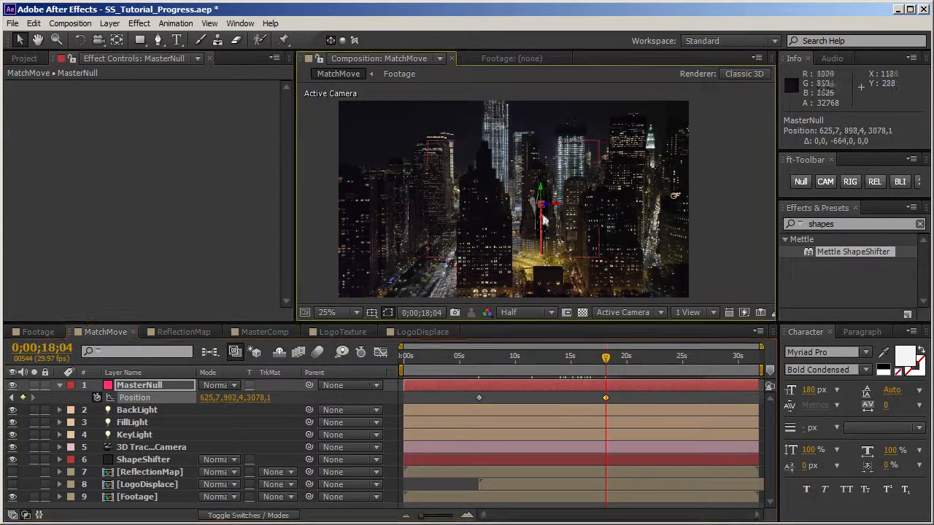
left_click(150, 460)
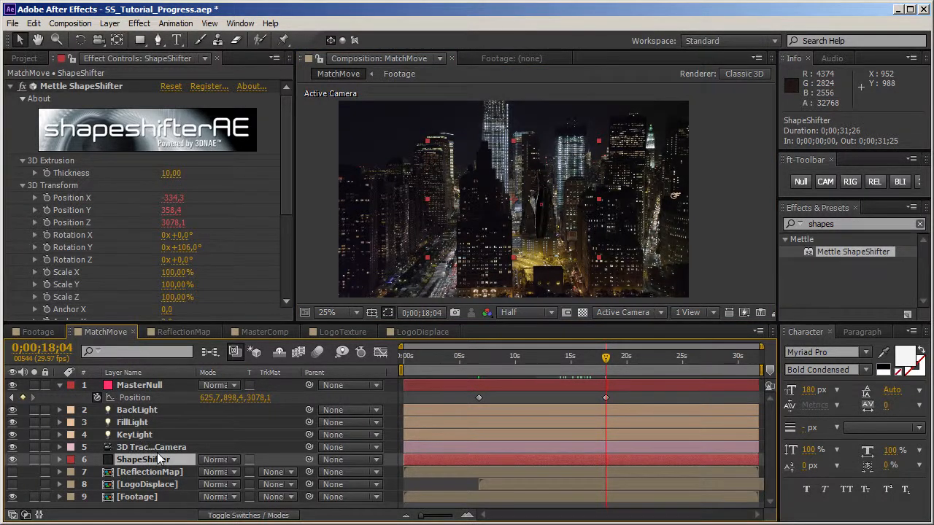
left_click(478, 357)
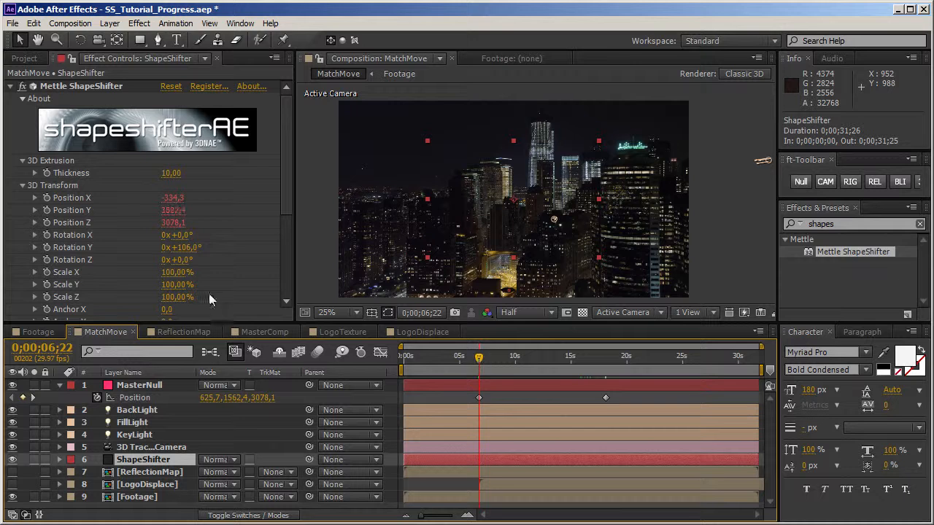
left_click(48, 250)
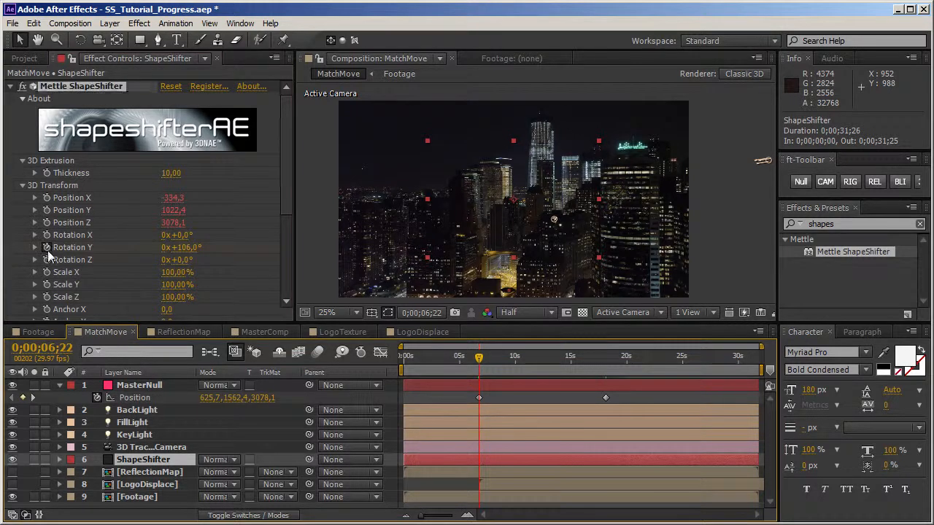
Step: Set ShapeShifter's Rotation Y to 0° at 0;00;18;04 and review the logo's rotation at earlier times
left_click(605, 359)
left_click(181, 248)
type("0")
key("Return")
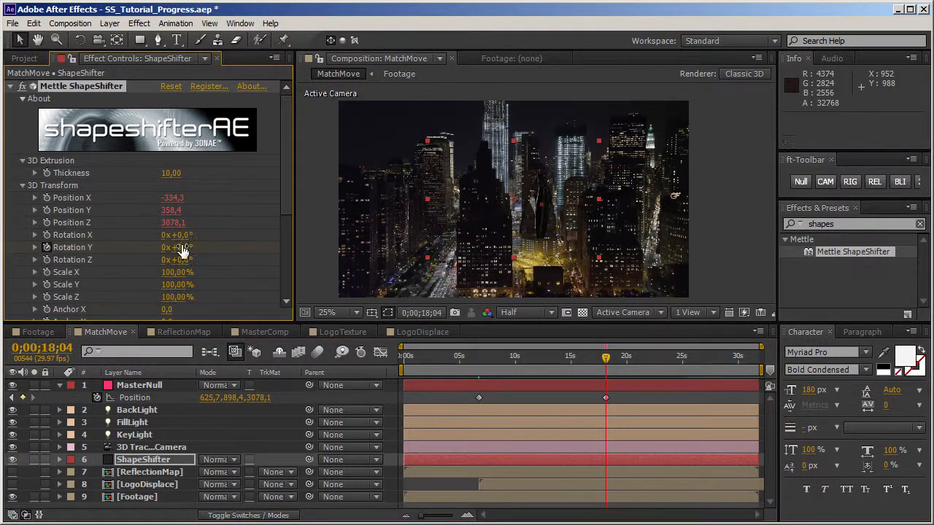
left_click(586, 357)
left_click(572, 359)
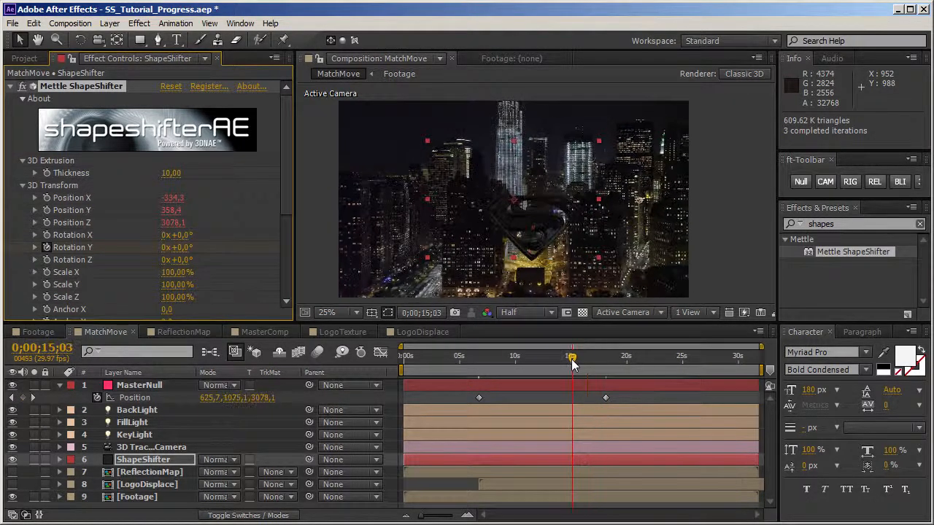
left_click(554, 362)
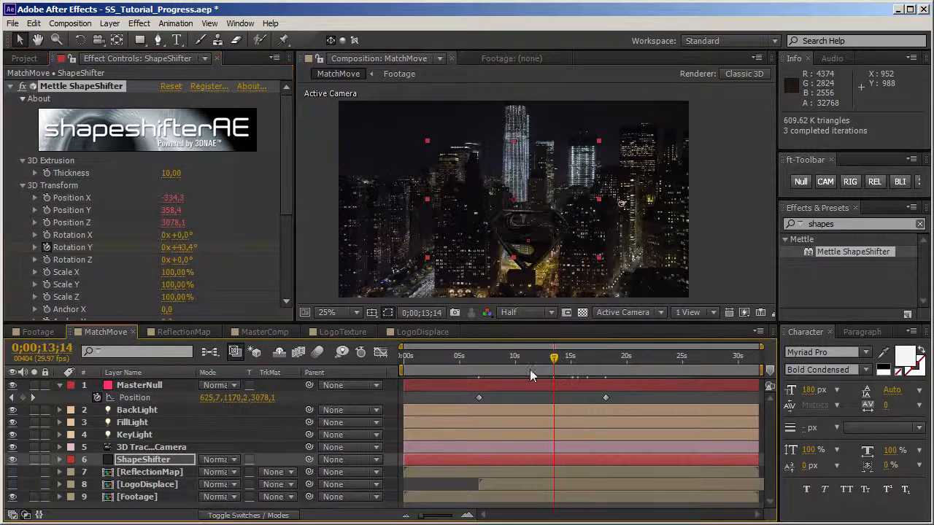
left_click(532, 360)
left_click(510, 360)
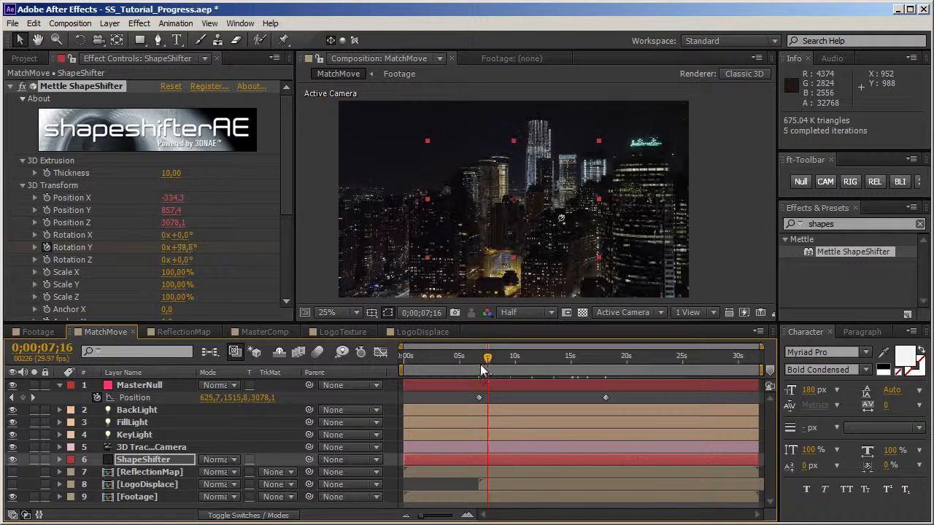
Step: Return to 0;00;06;22 and link ShapeShifter's Scale Z and Scale Y to Scale X with expressions
left_click_drag(489, 370, 479, 370)
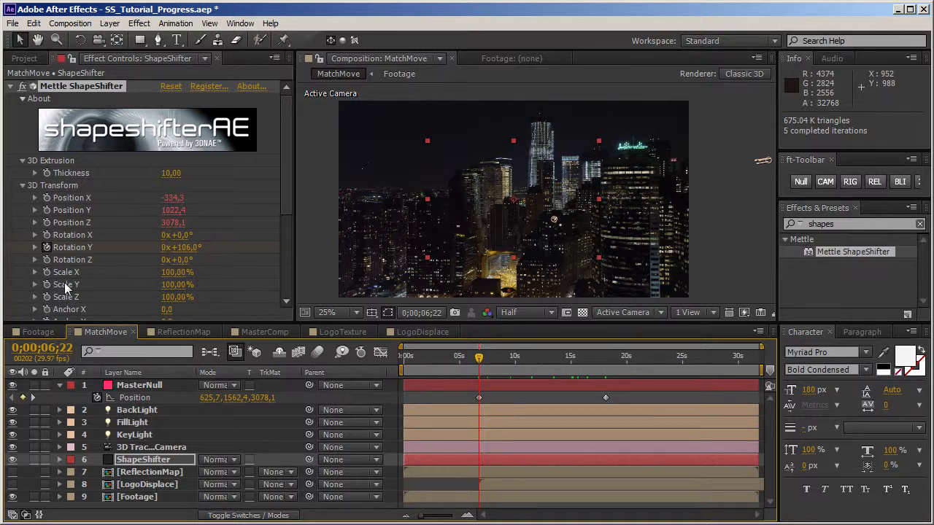
left_click(48, 297, "alt")
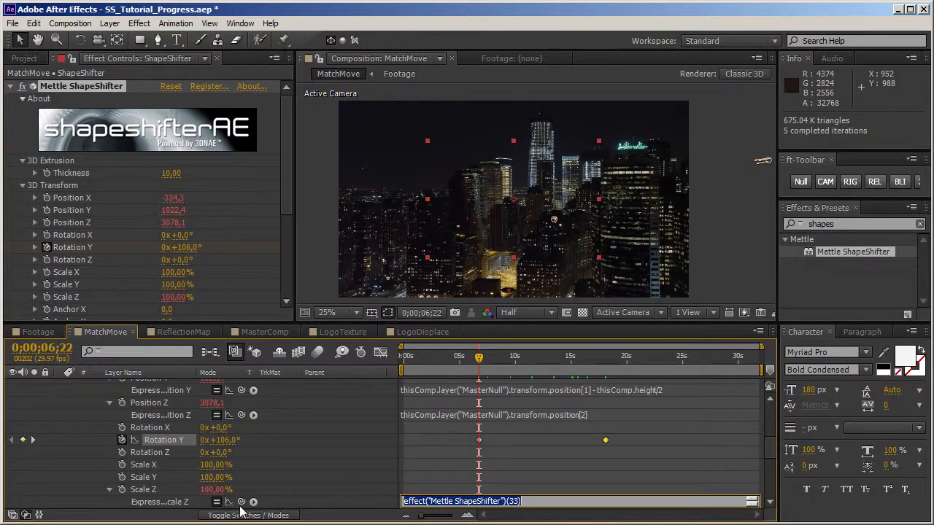
left_click_drag(242, 502, 169, 478)
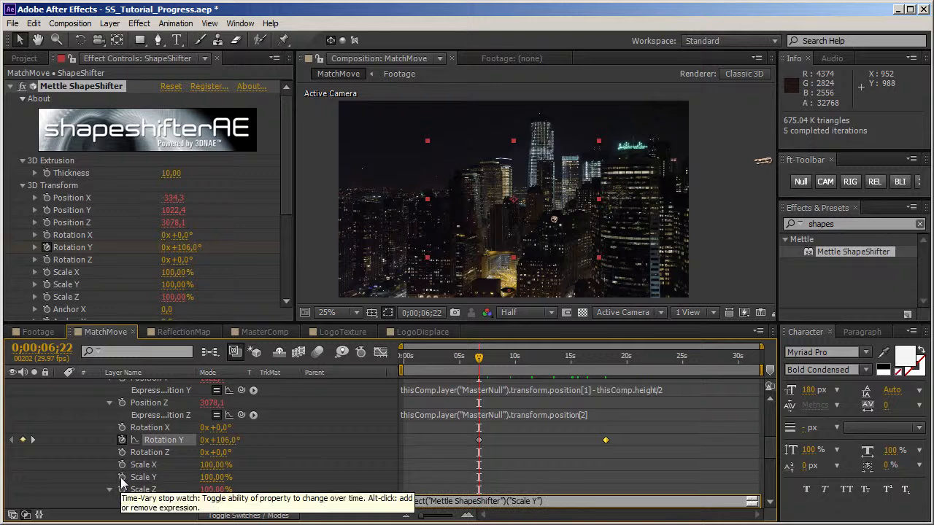
left_click_drag(241, 502, 154, 440)
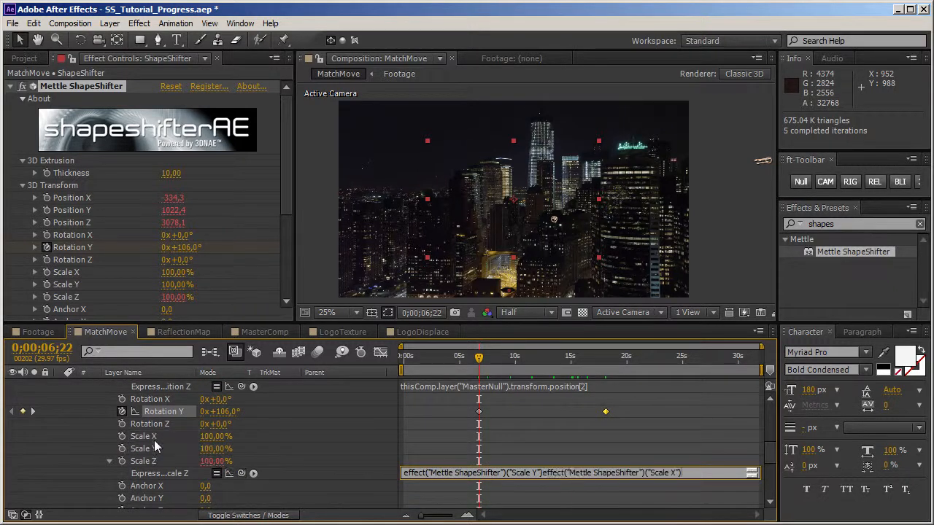
left_click_drag(688, 476, 338, 470)
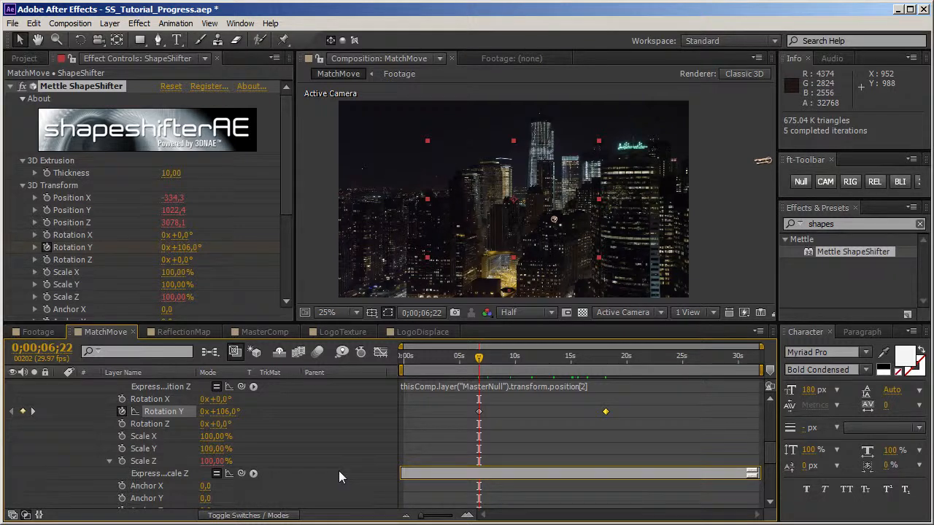
left_click_drag(241, 474, 162, 452)
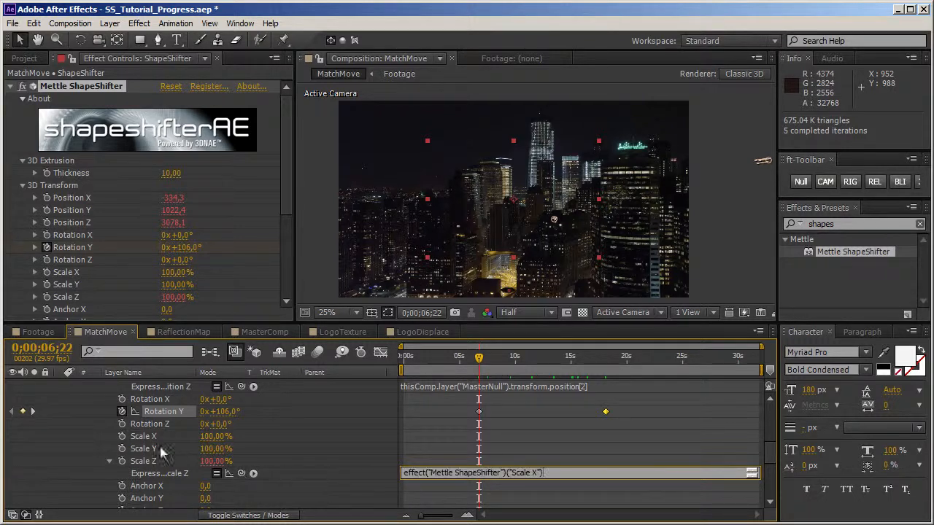
left_click(121, 448, "alt")
left_click_drag(241, 461, 167, 441)
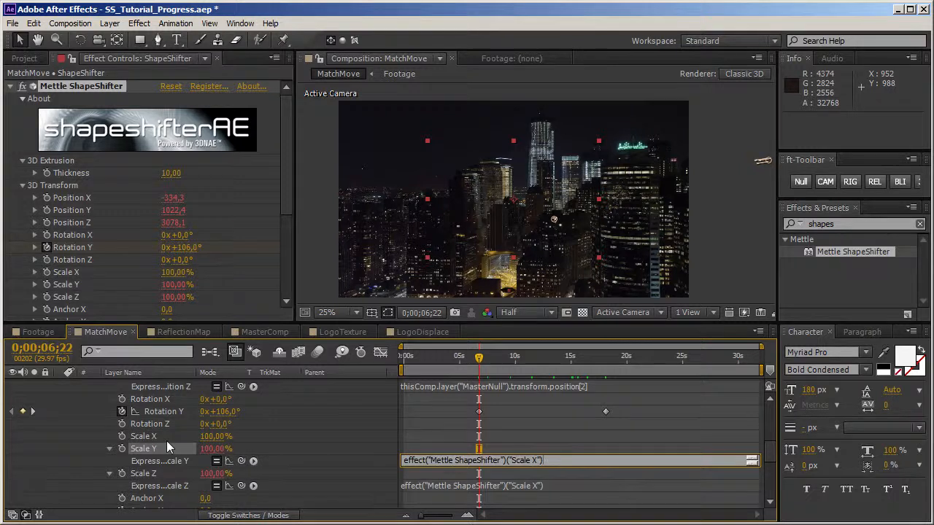
Step: Keyframe ShapeShifter's Scale X at 20% at 0;00;06;22 and 100% at 0;00;18;04
left_click(210, 436)
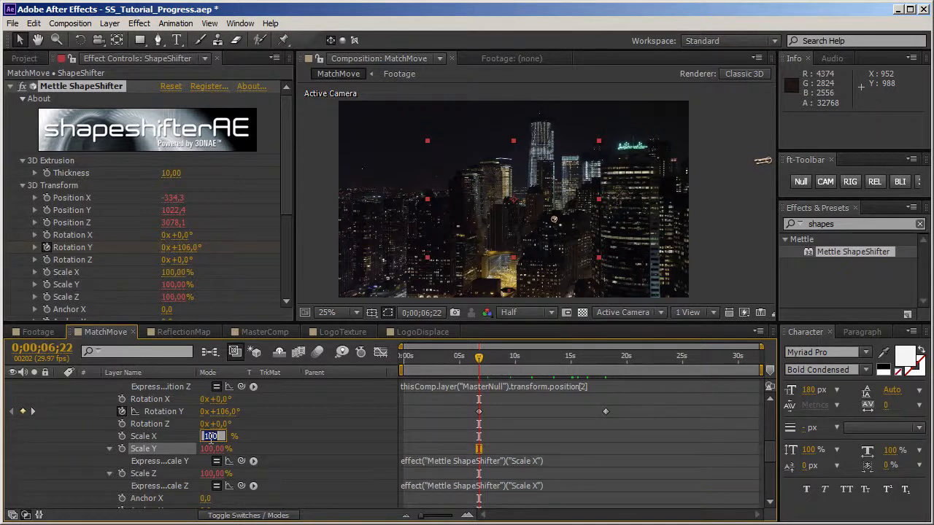
type("20")
key("Return")
left_click(122, 436)
left_click(607, 360)
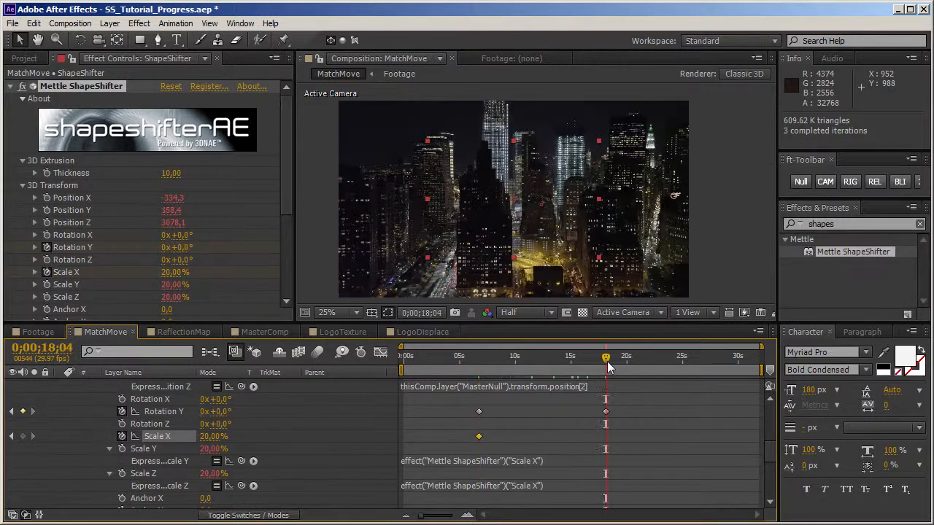
left_click(211, 436)
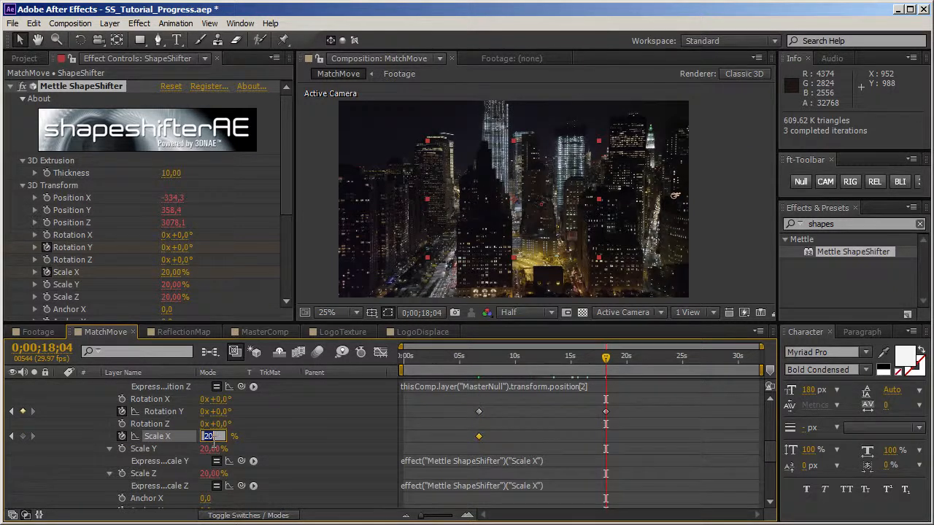
type("100")
key("Return")
Step: Ease the Position, Rotation Y and Scale X keyframes at 0;00;18;04, and review the logo animation, stopping at 0;00;14;14
scroll(772, 453, "up", 3)
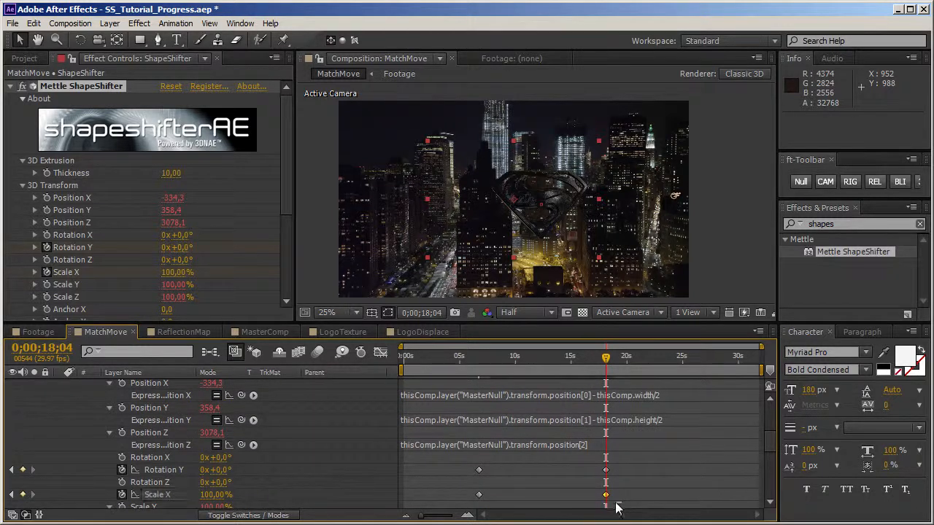
scroll(601, 403, "up", 7)
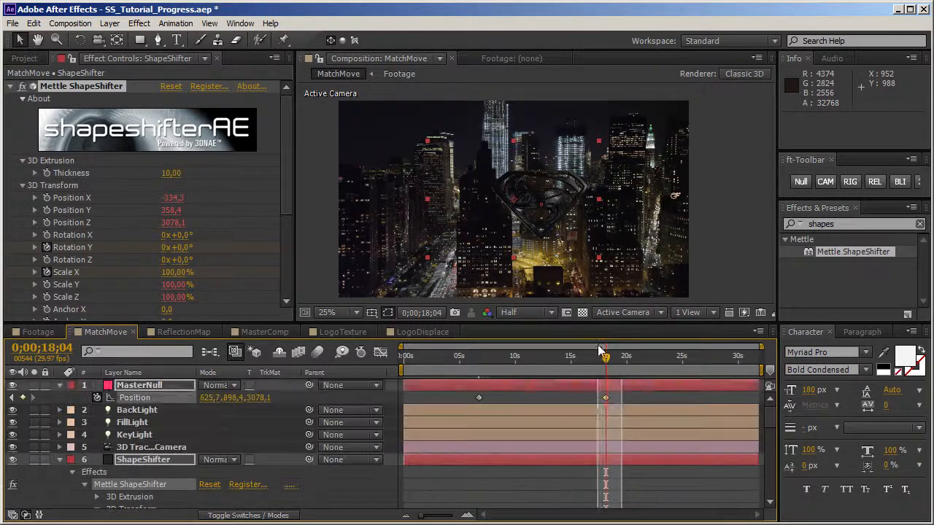
left_click(602, 400)
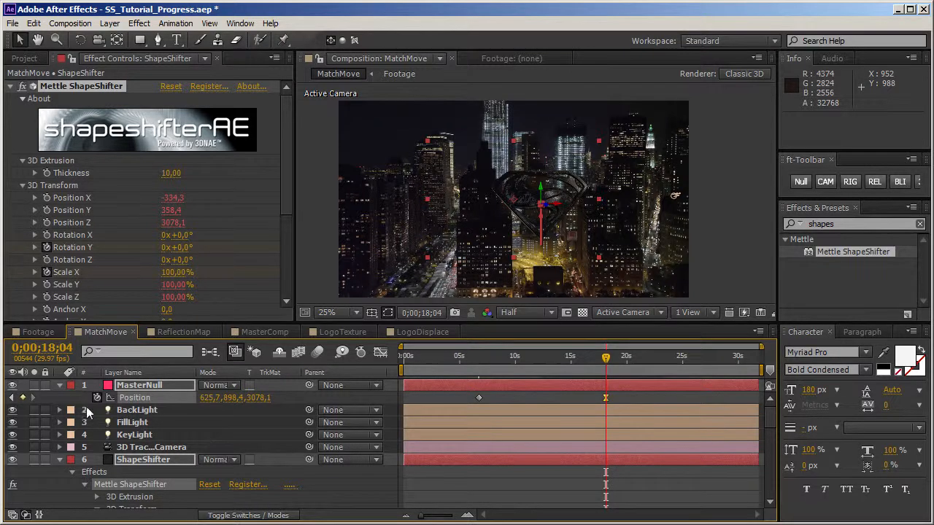
left_click(60, 386)
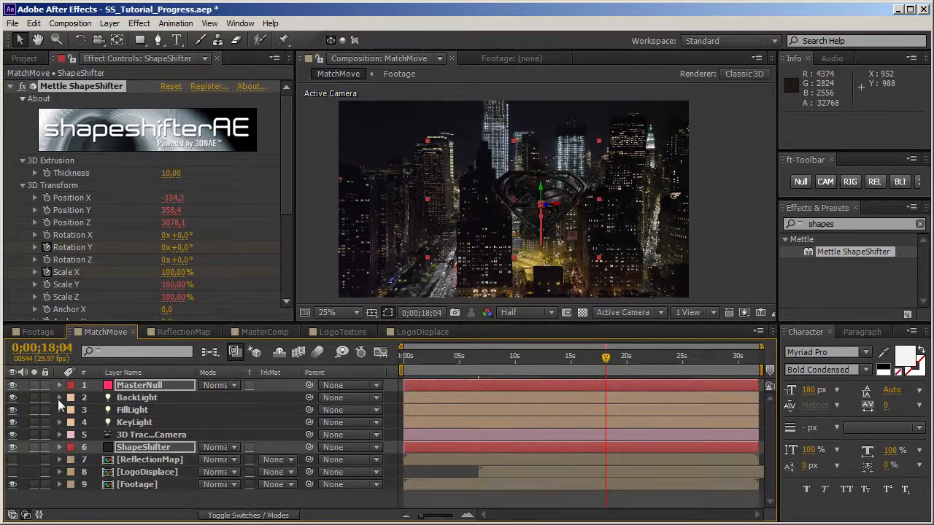
left_click(376, 507)
left_click_drag(604, 357, 631, 370)
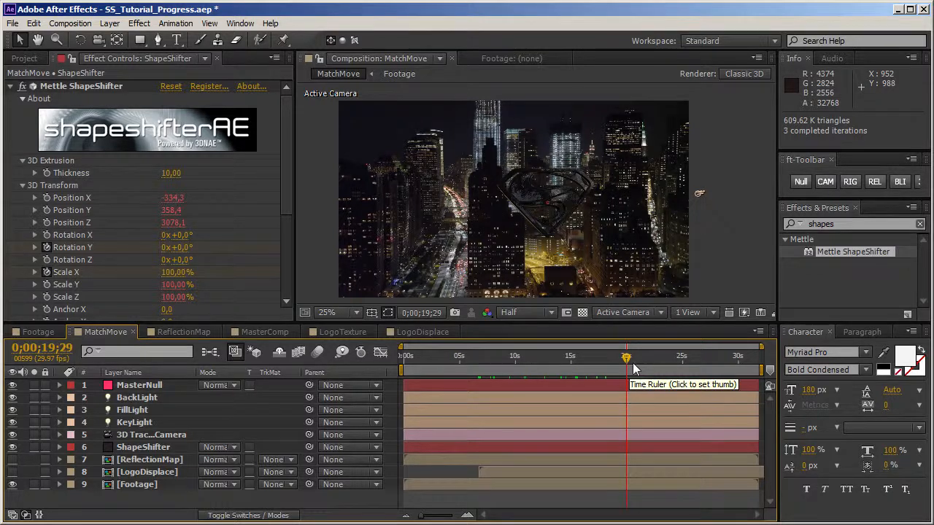
left_click(479, 366)
left_click_drag(511, 367, 568, 370)
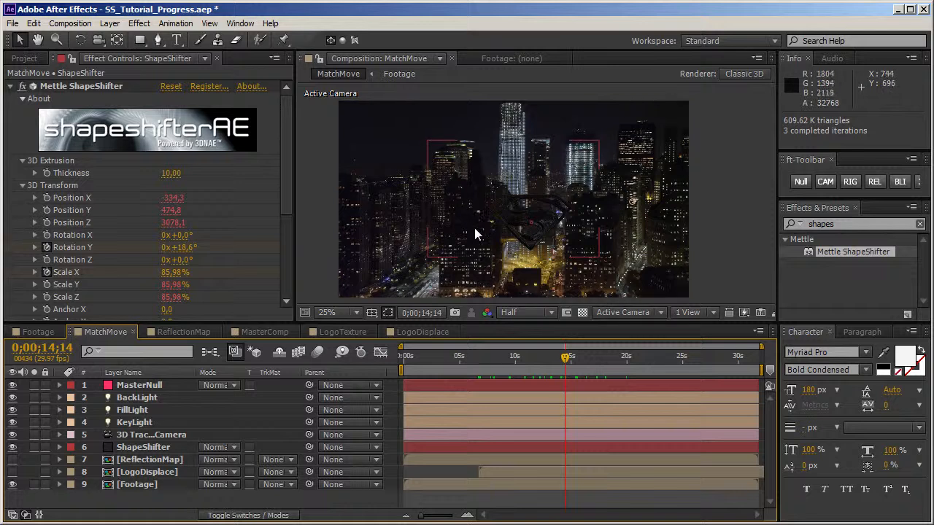
key("ctrl+s")
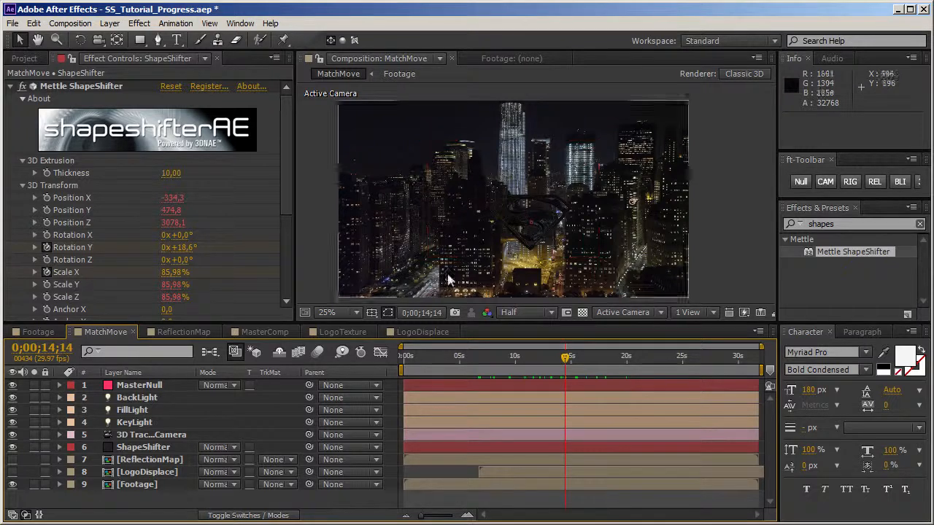
Step: Show the Footage layer's 3D Camera Tracker points and select those on the dark building facade to the left of the logo
left_click(138, 484)
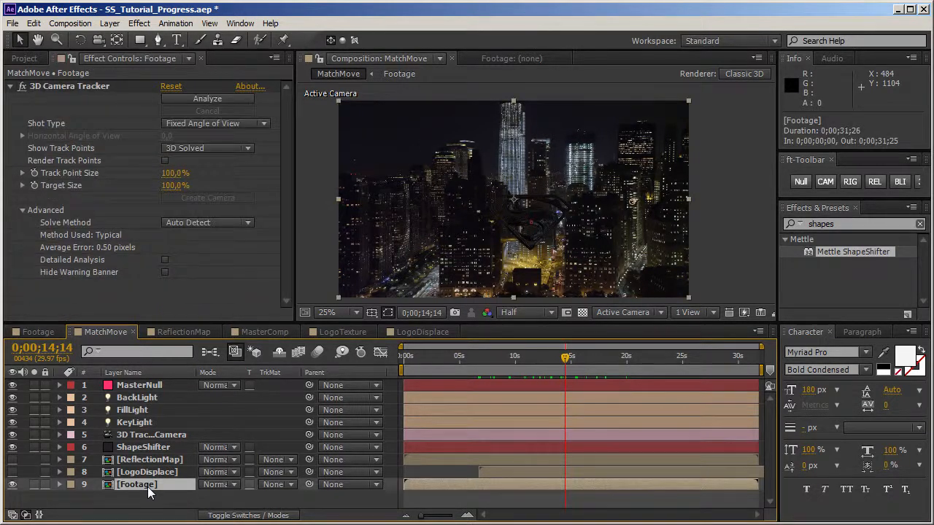
left_click(77, 89)
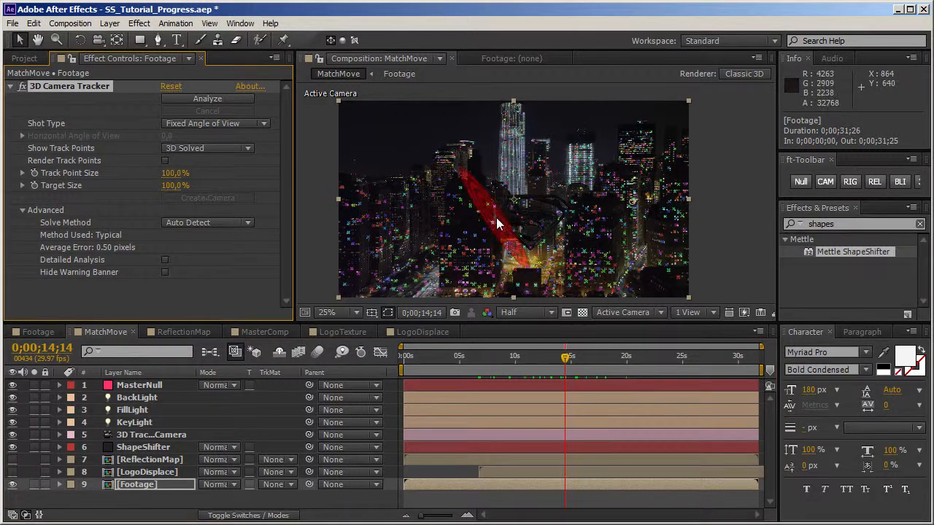
scroll(499, 221, "up", 2)
left_click_drag(542, 324, 534, 414)
key("space")
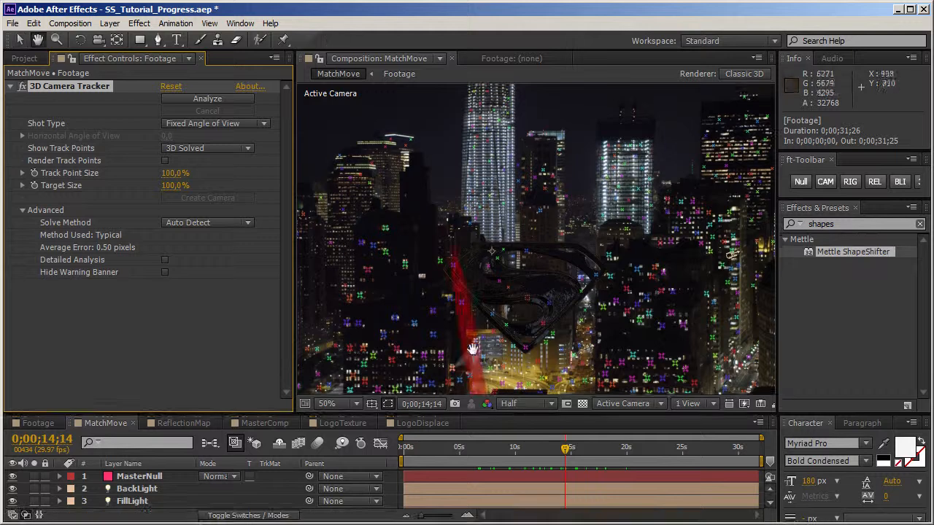
left_click_drag(484, 342, 505, 249)
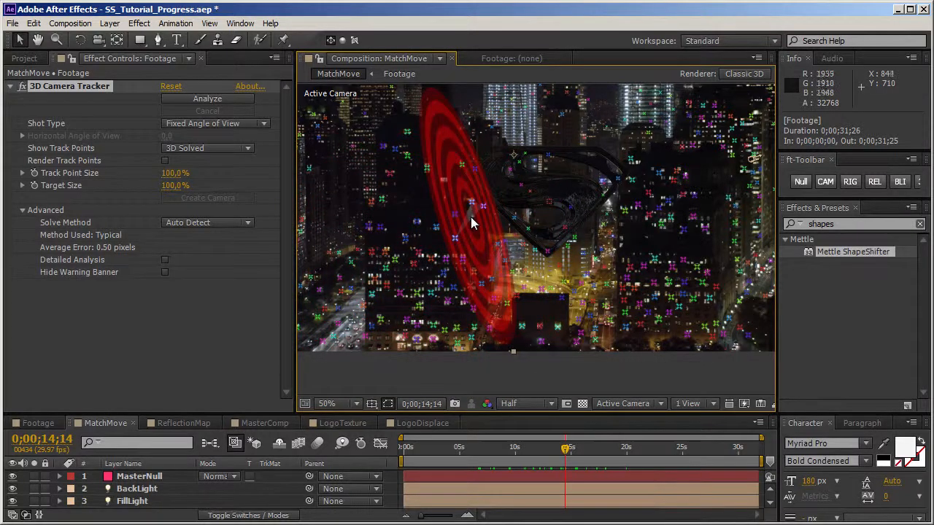
mouse_move(400, 208)
left_mouse_down()
mouse_move(364, 219)
mouse_move(362, 233)
mouse_move(367, 329)
mouse_move(383, 339)
mouse_move(401, 330)
mouse_move(478, 329)
mouse_move(475, 237)
left_mouse_up()
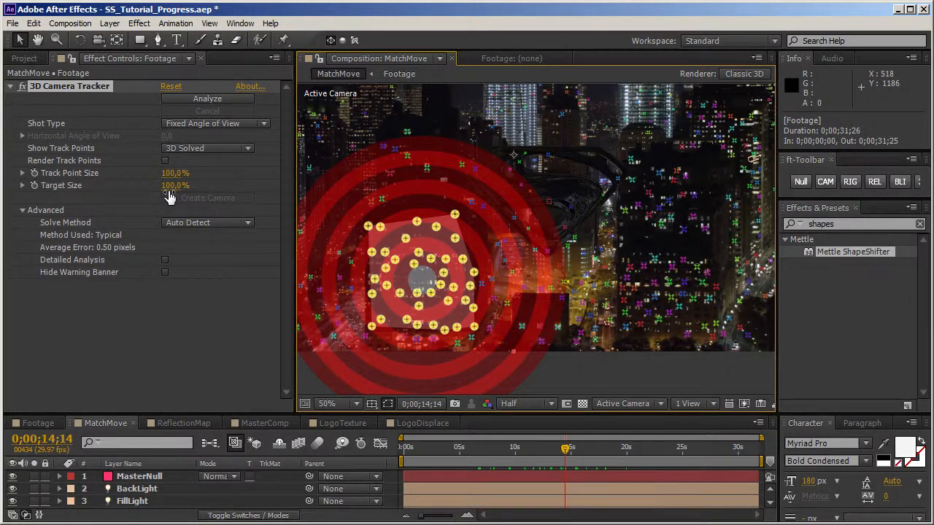
Step: Set the 3D Camera Tracker's Target Size to 39% and create a solid from the selected track points
left_click_drag(167, 185, 133, 193)
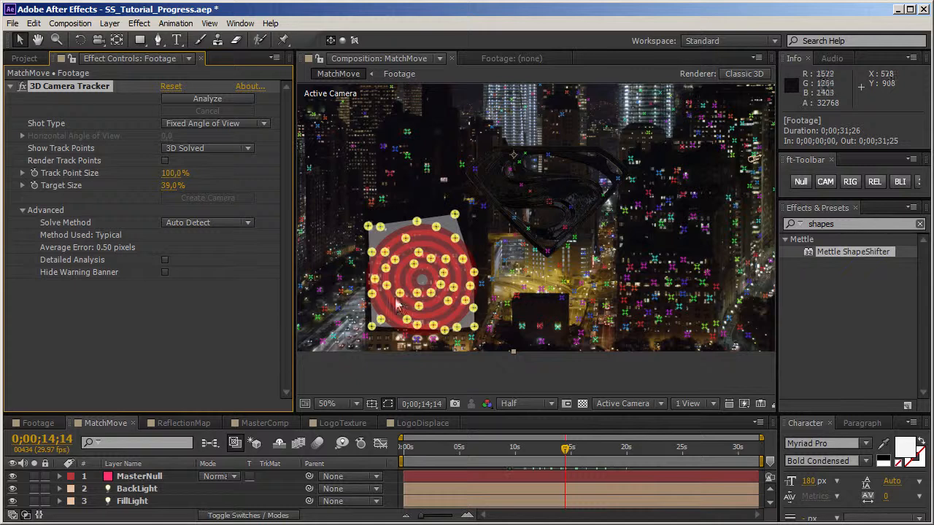
right_click(422, 282)
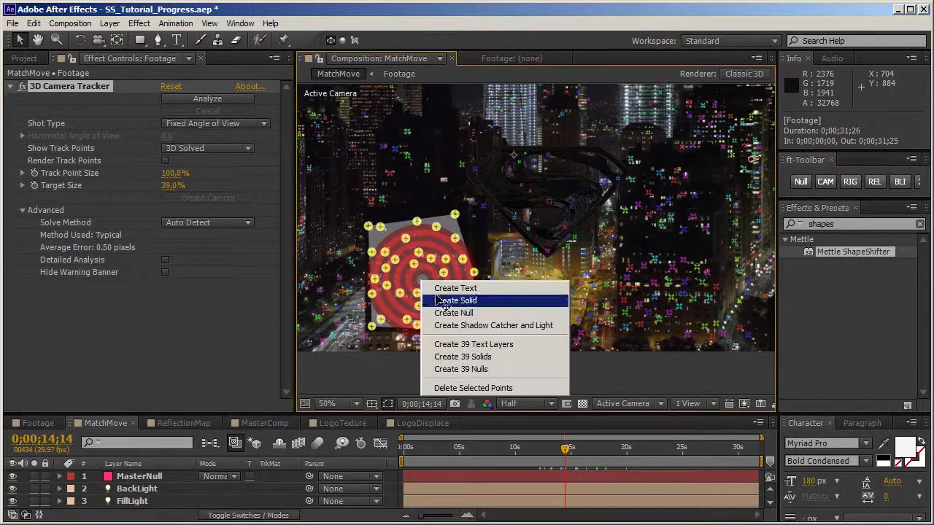
left_click(440, 301)
key("ctrl+s")
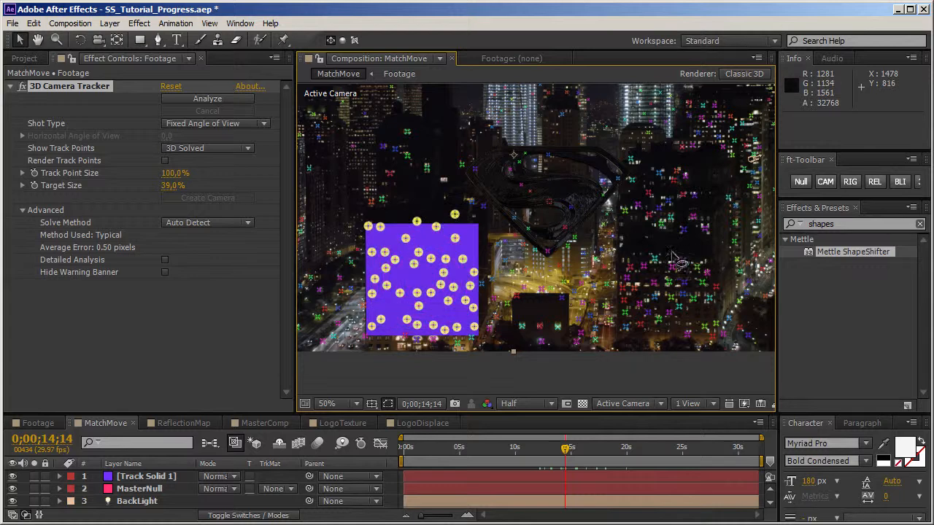
Step: Select the track points on the dark building facade to the right of the logo and create a solid from them
mouse_move(680, 260)
left_mouse_down()
mouse_move(634, 264)
mouse_move(625, 292)
mouse_move(623, 326)
mouse_move(656, 349)
mouse_move(722, 333)
mouse_move(719, 266)
mouse_move(715, 277)
left_mouse_up()
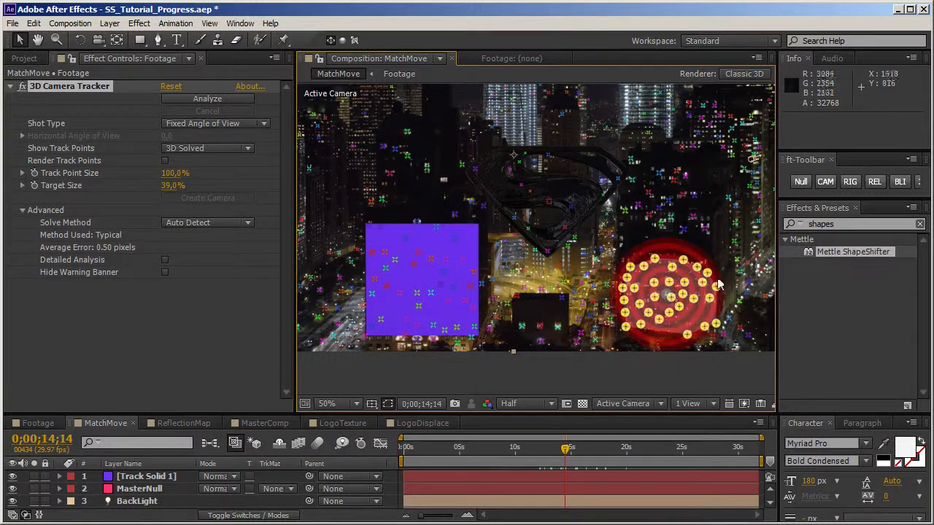
right_click(671, 298)
left_click(702, 313)
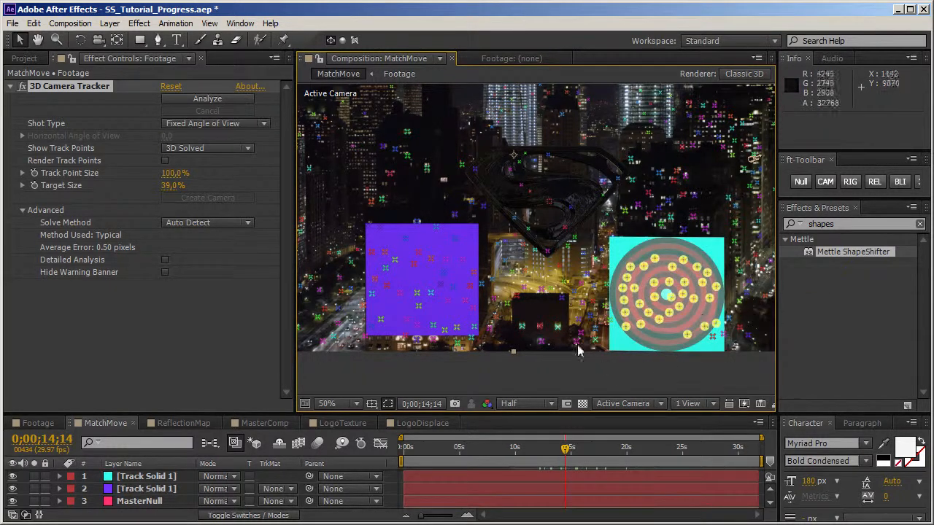
Step: Create a solid from the three track points on the low dark building below the logo, and check the tracked solids back at 0;00;05;07
left_click(559, 315)
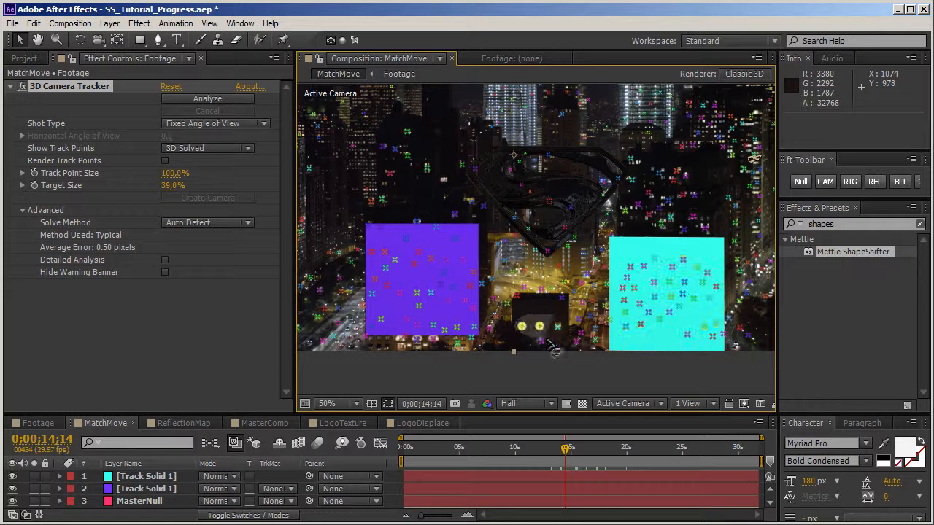
left_click(559, 357)
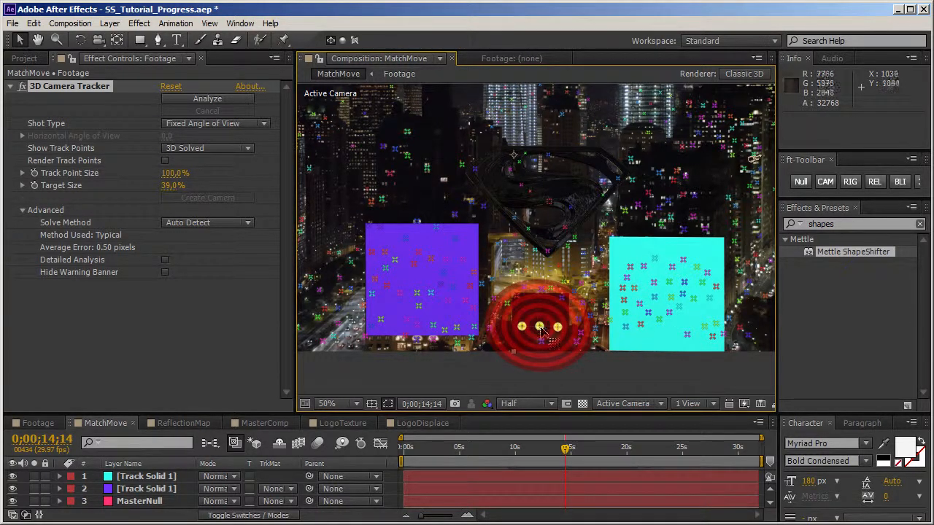
right_click(547, 334)
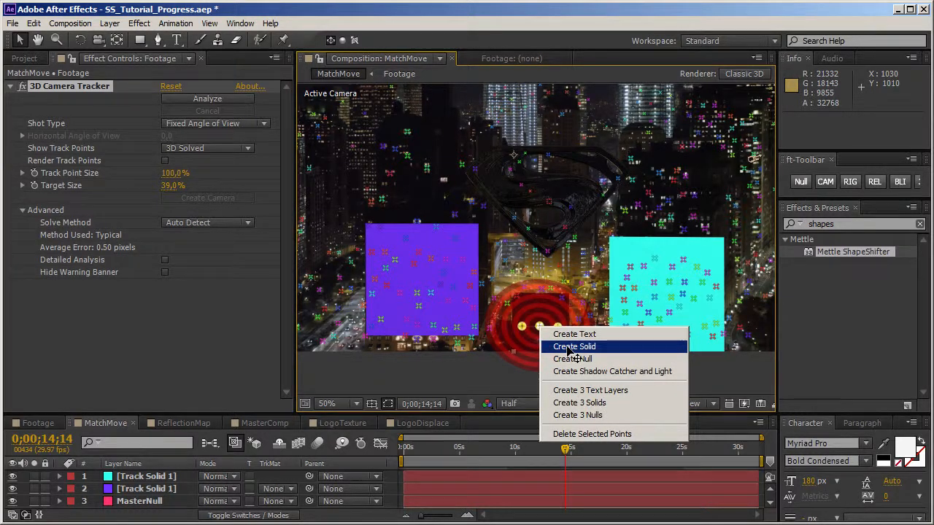
left_click(568, 348)
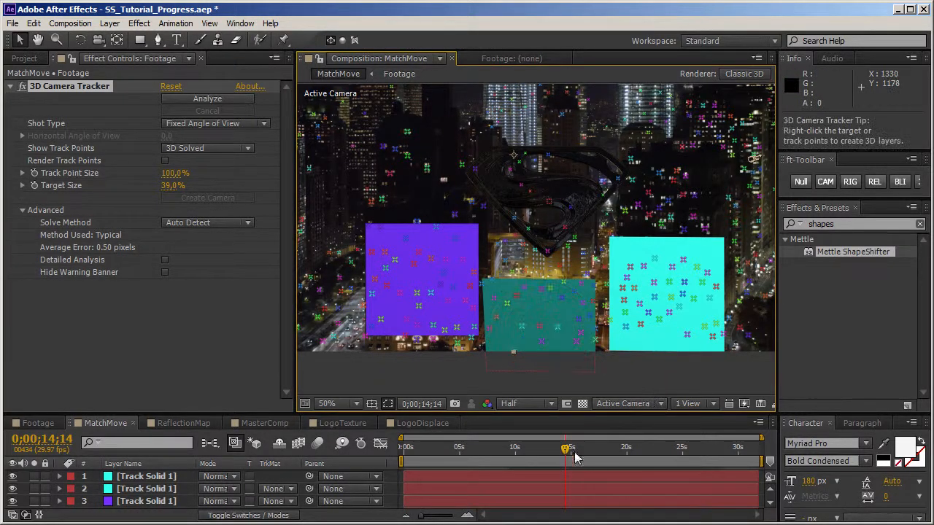
left_click_drag(566, 448, 463, 457)
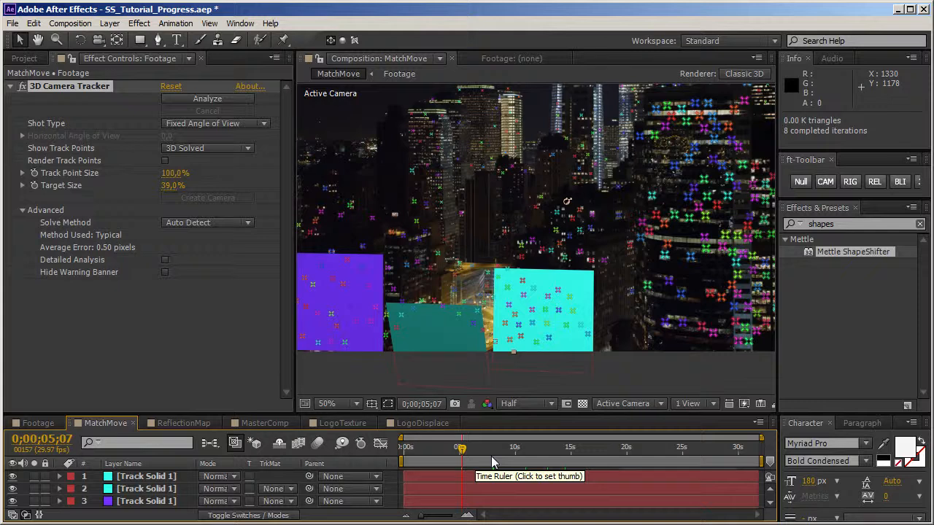
Step: Create a new composition 100 px wide and 100 px high in the project
left_click(24, 58)
left_click(100, 350)
left_click(11, 203)
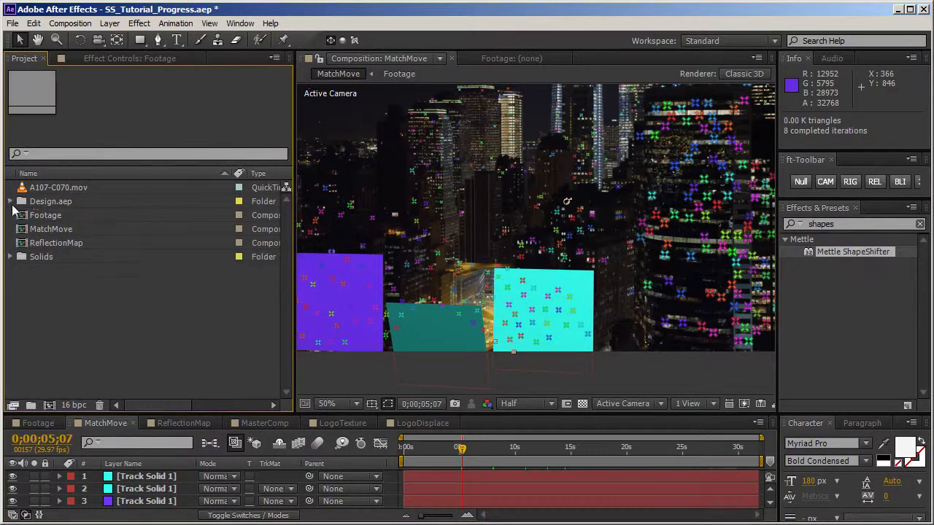
left_click(49, 405)
left_click(357, 191)
type("100")
key("Tab")
type("100")
key("Return")
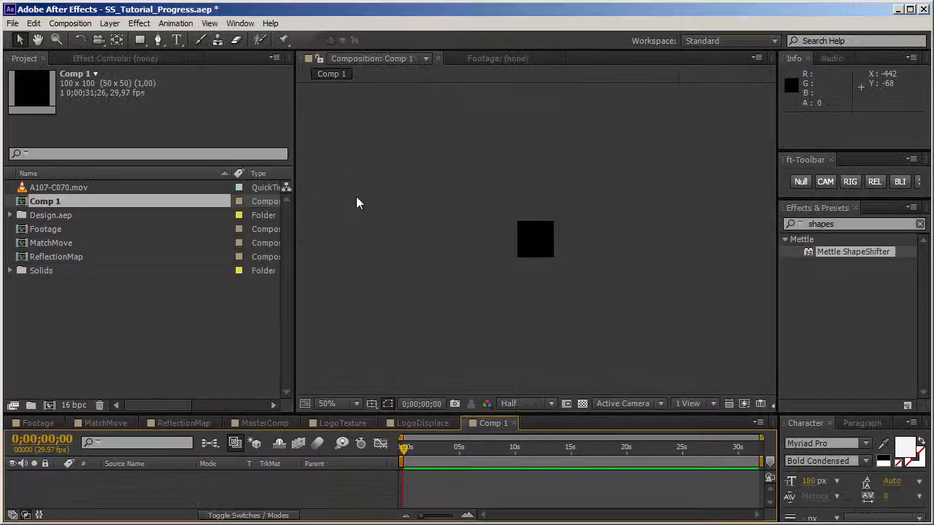
Step: Add a dark gray 100 x 100 px solid to the new composition and widen the Effects & Presets area slightly
left_click(372, 239)
scroll(463, 278, "up", 1)
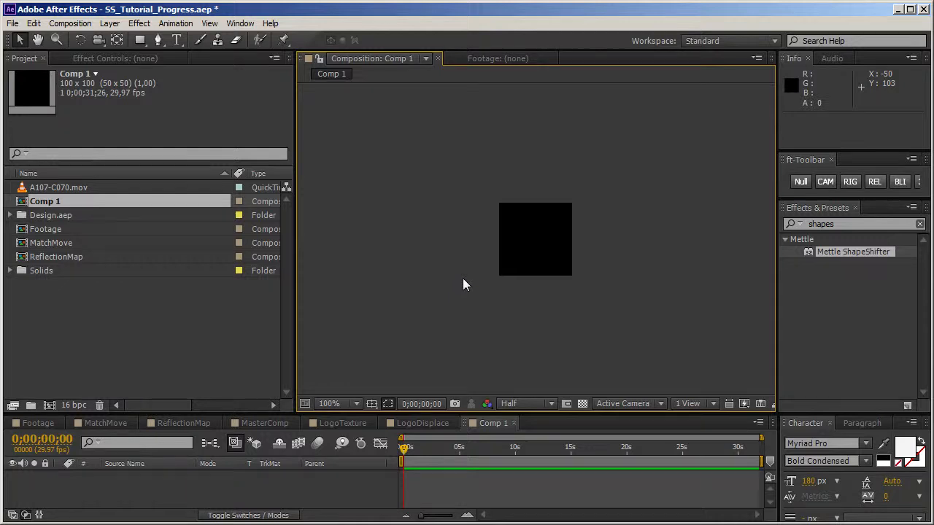
right_click(475, 253)
mouse_move(481, 264)
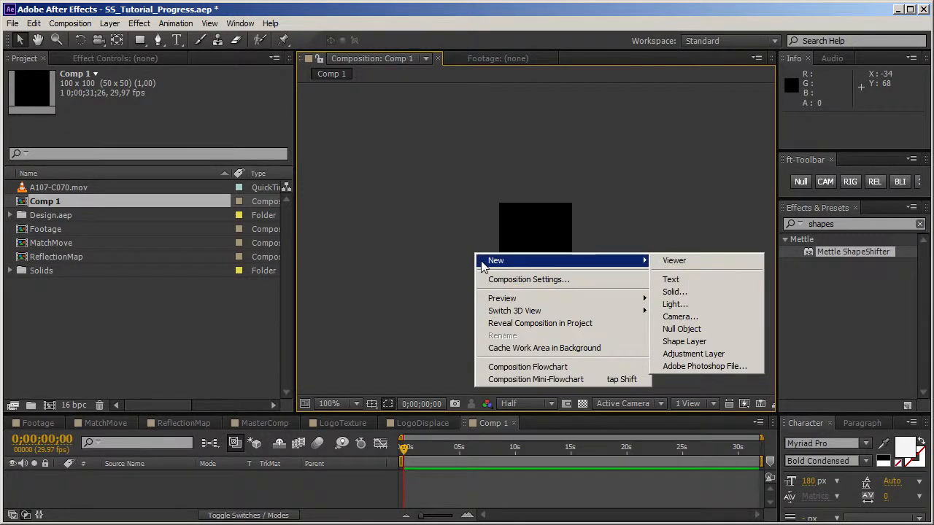
left_click(696, 292)
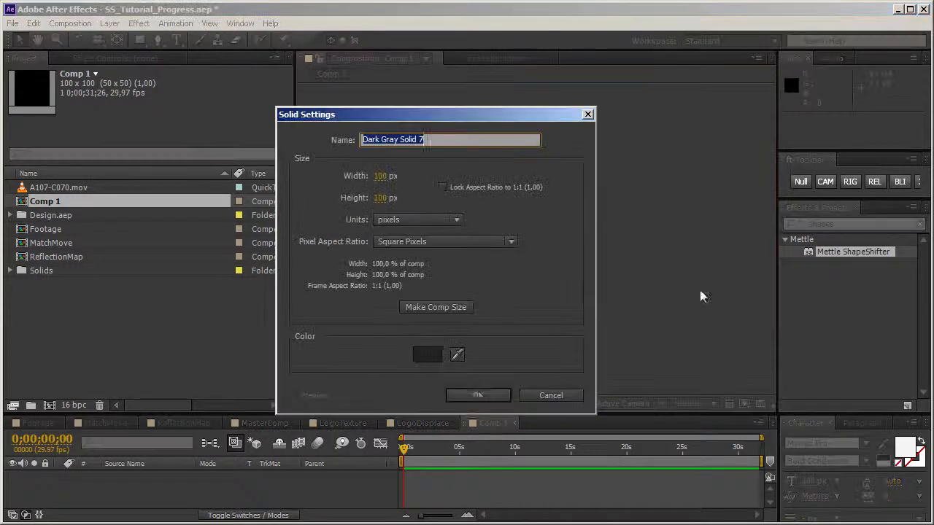
left_click(482, 396)
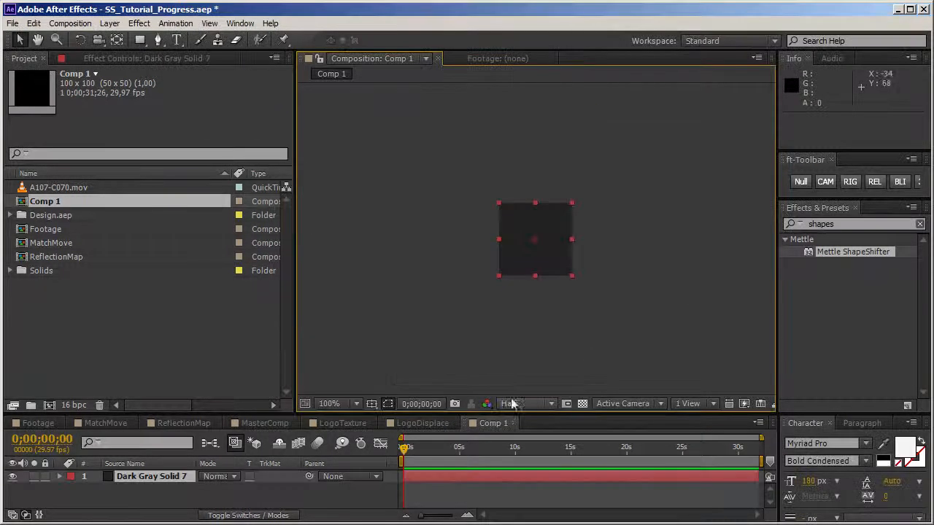
left_click_drag(776, 281, 760, 281)
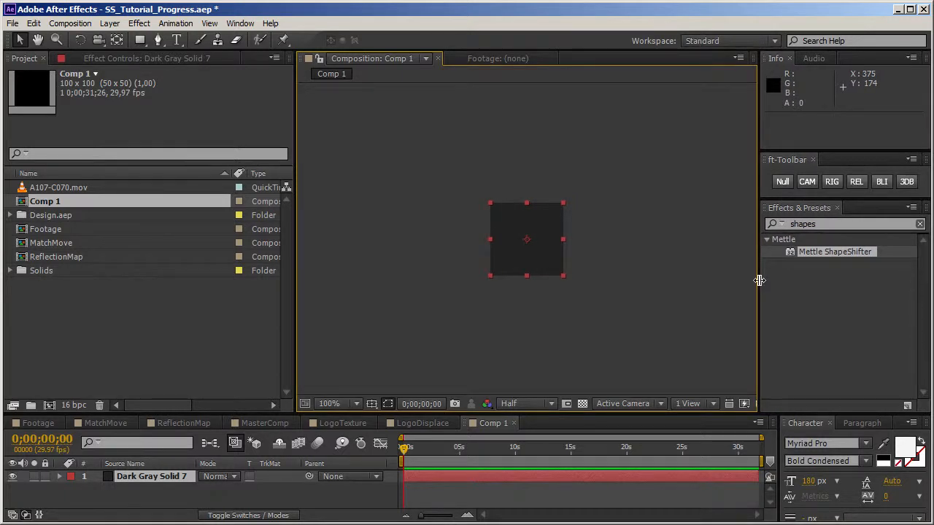
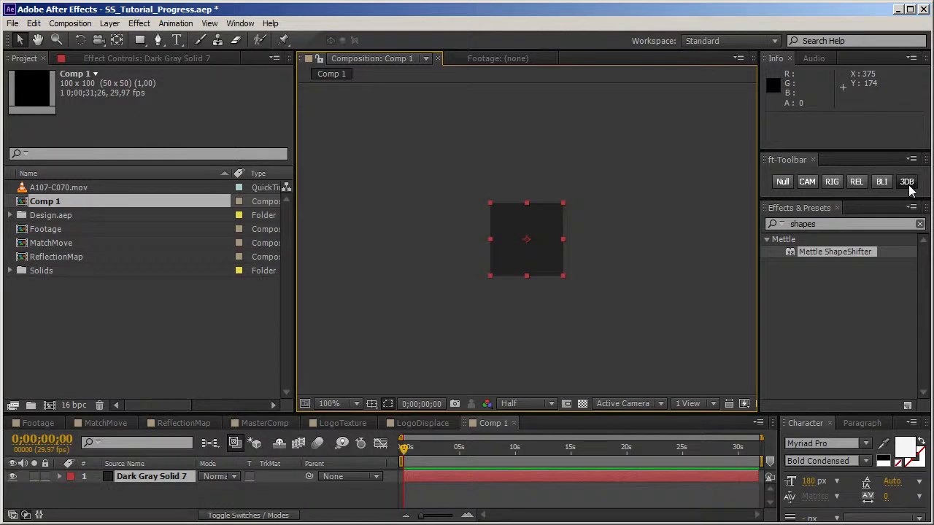
Step: Turn the dark gray solid into a 3D cube with a depth of 100
left_click(909, 184)
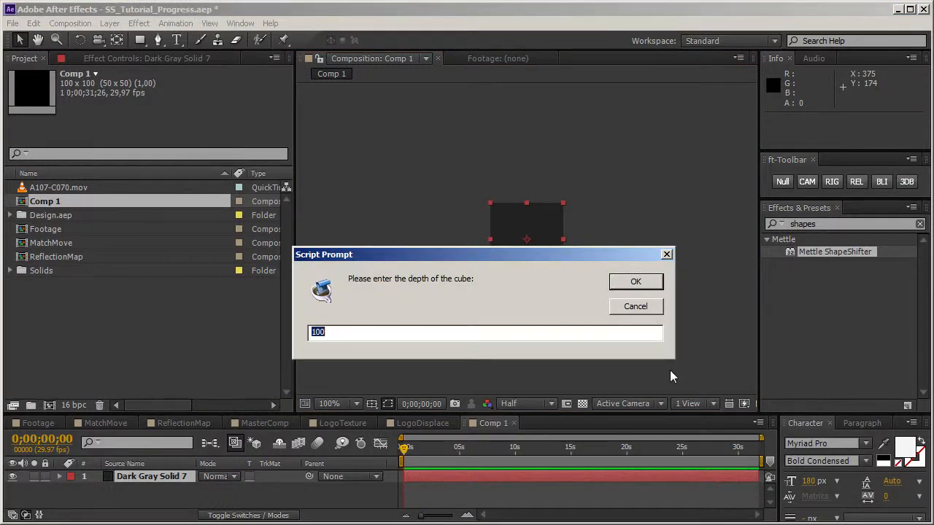
left_click(646, 286)
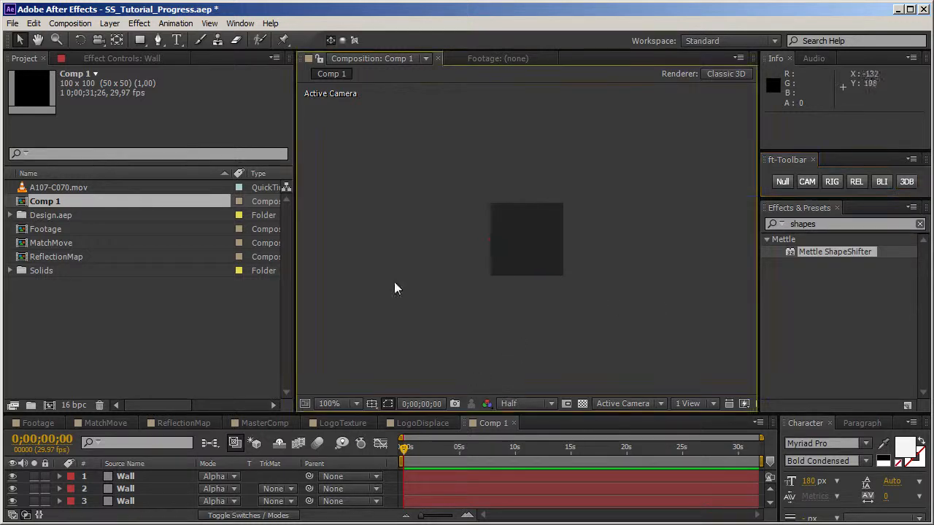
Step: Add a default two-node camera to the cube composition and orbit it to inspect the cube in 3D
right_click(367, 246)
mouse_move(374, 252)
left_click(561, 309)
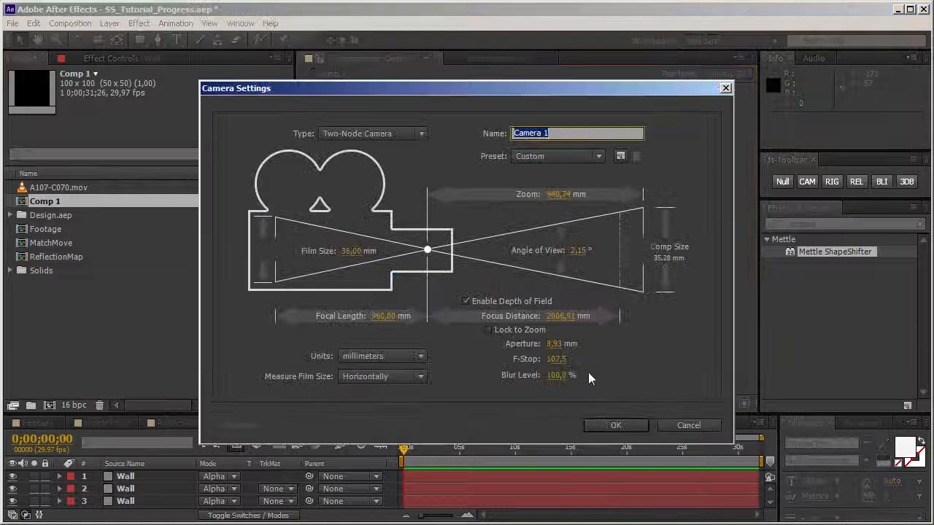
left_click(604, 424)
key("c")
left_click_drag(444, 225, 573, 324)
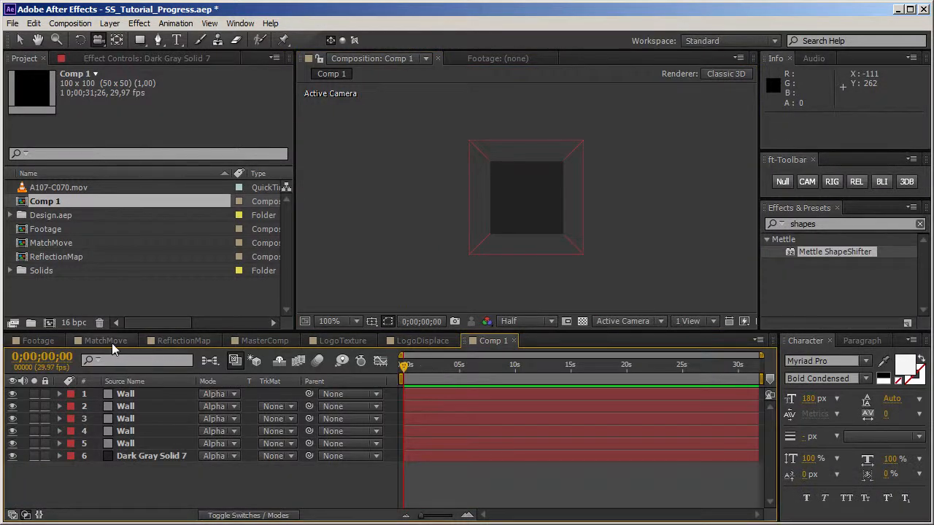
Step: Open the MatchMove composition, select its purple track solid, and rename Comp 1 in the project as Building
left_click(111, 343)
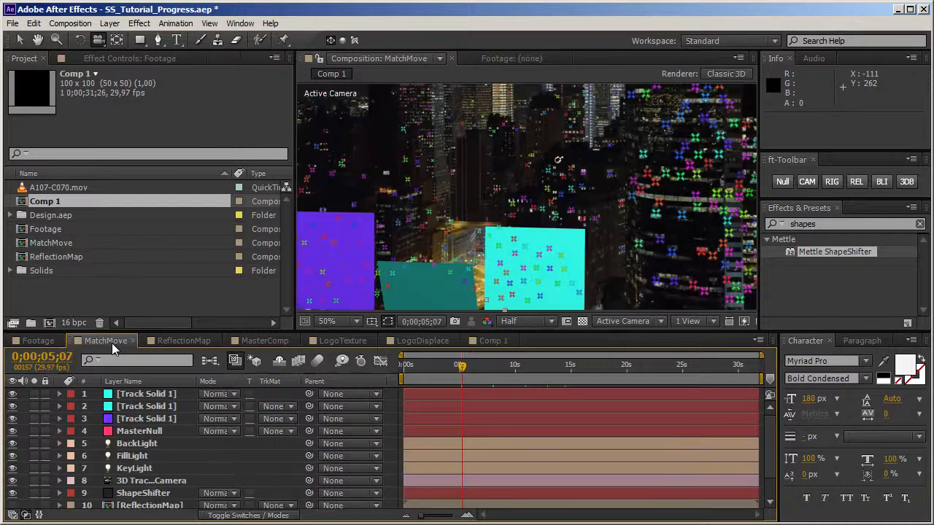
left_click(161, 420)
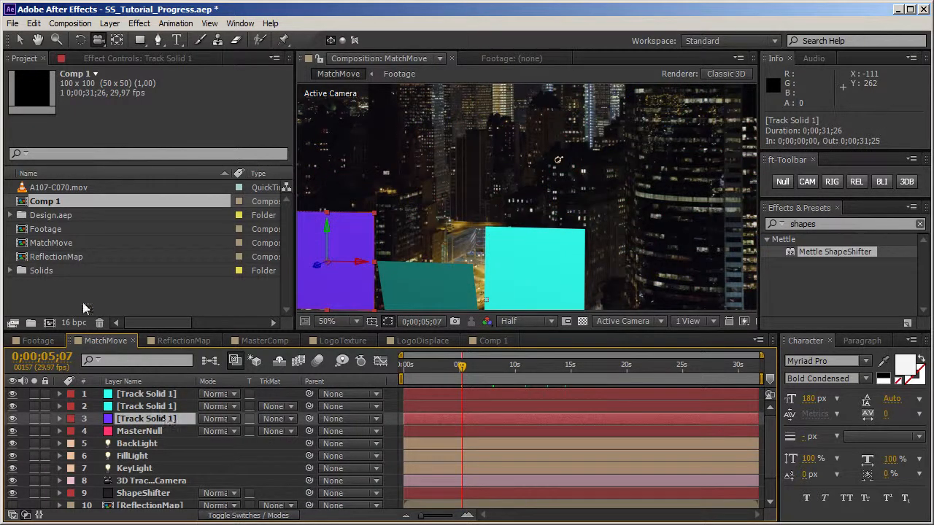
left_click(58, 203)
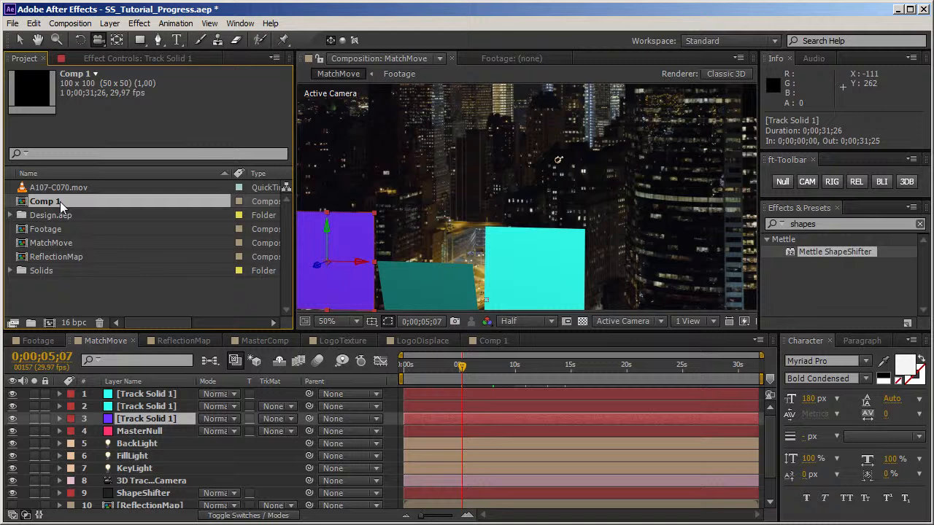
key("Return")
type("Bui")
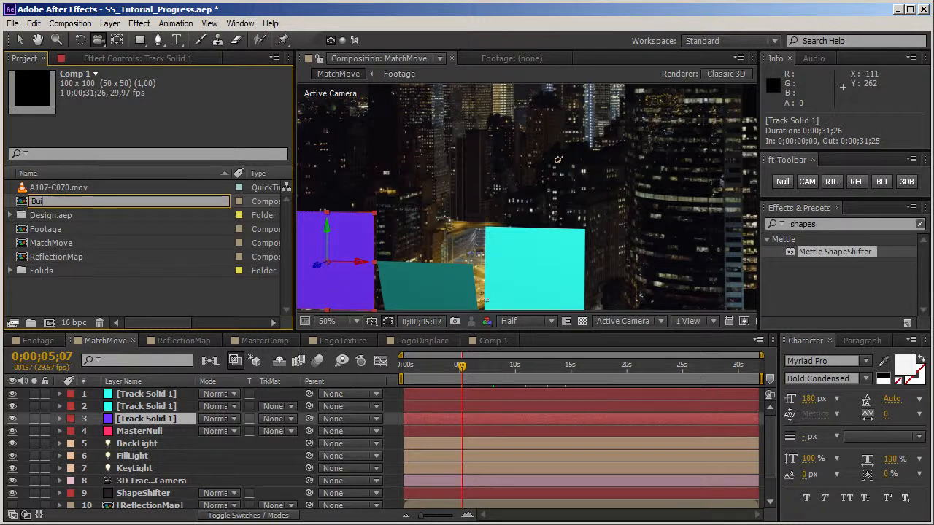
type("lding")
key("Return")
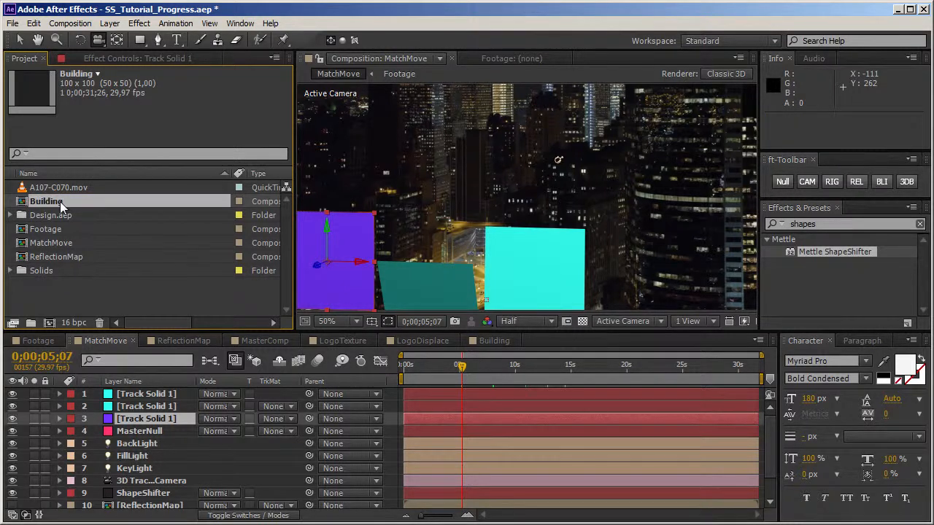
Step: Replace the purple track solid with the Building composition at 0;00;07;16 and turn on collapse transformations for it
left_click_drag(461, 366, 443, 369)
left_click(486, 367)
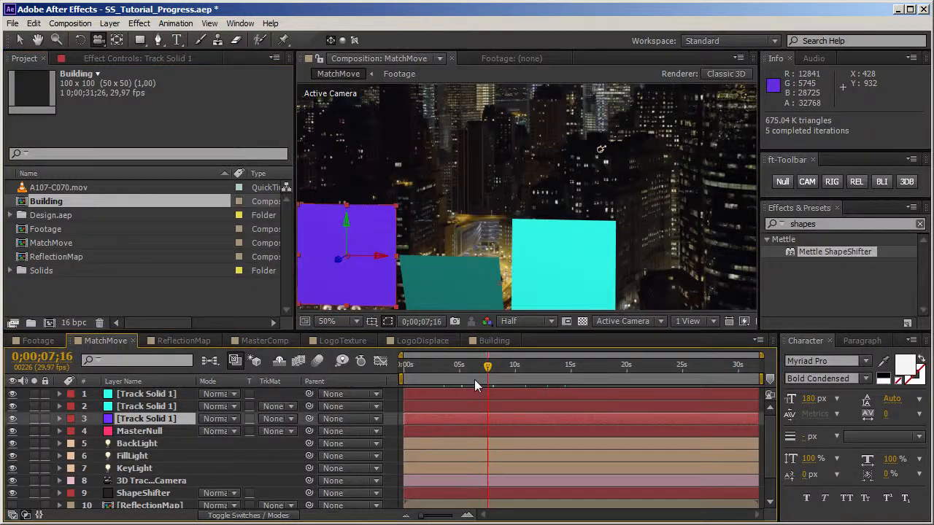
left_click_drag(43, 201, 167, 422)
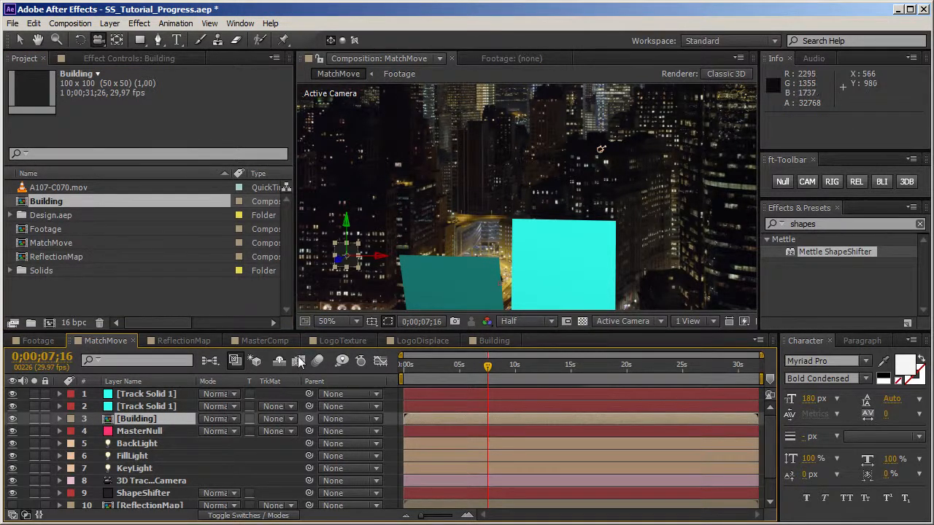
key("F4")
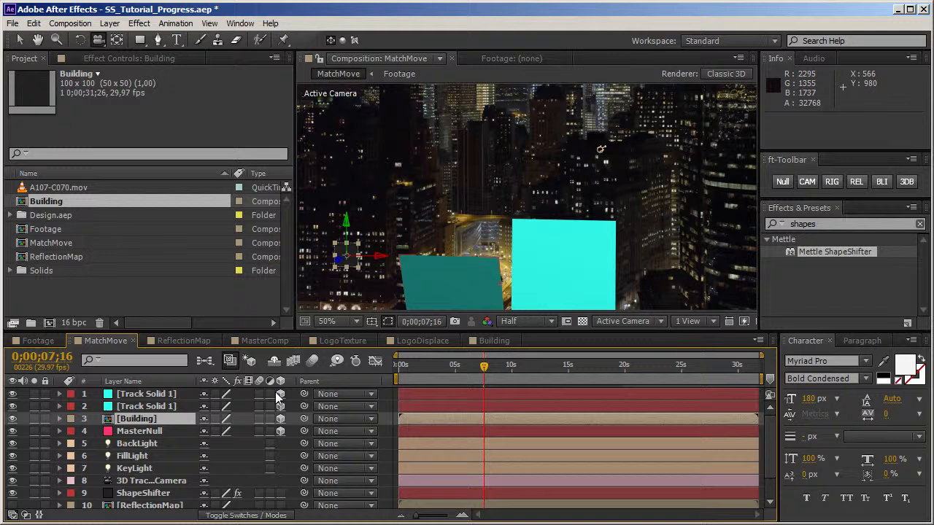
left_click(216, 420)
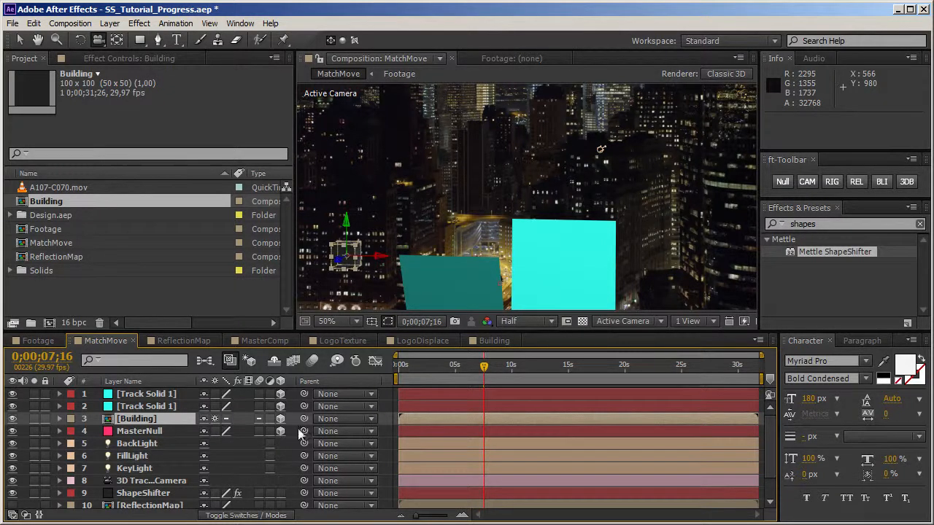
Step: At 0;00;12;29, unlink the Building layer's scale, widen it to 347, 121, 121 % and move it slightly left on the facade
mouse_move(533, 364)
left_mouse_down()
mouse_move(457, 369)
mouse_move(545, 371)
left_mouse_up()
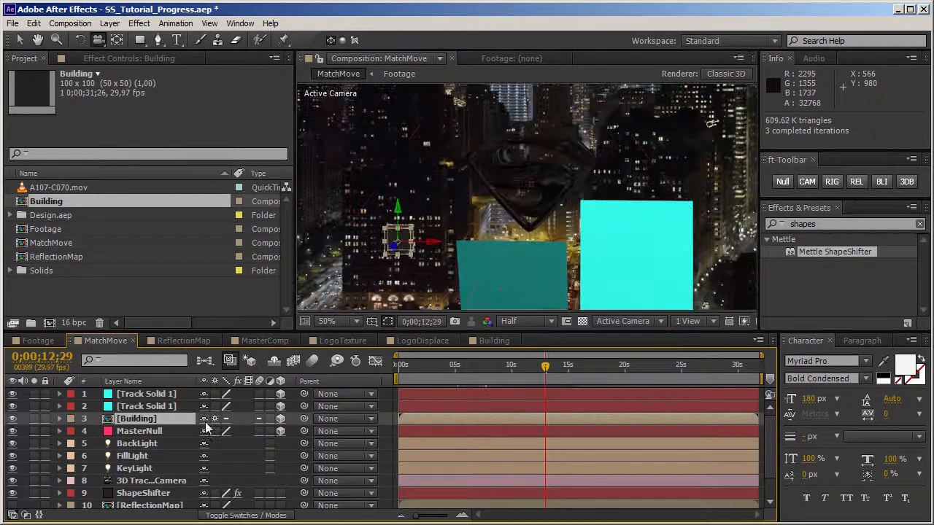
key("s")
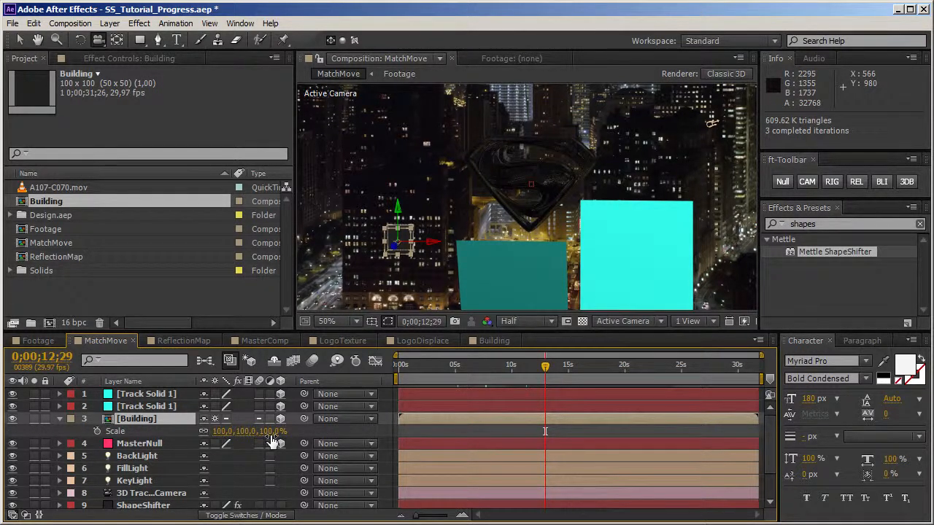
left_click(312, 432)
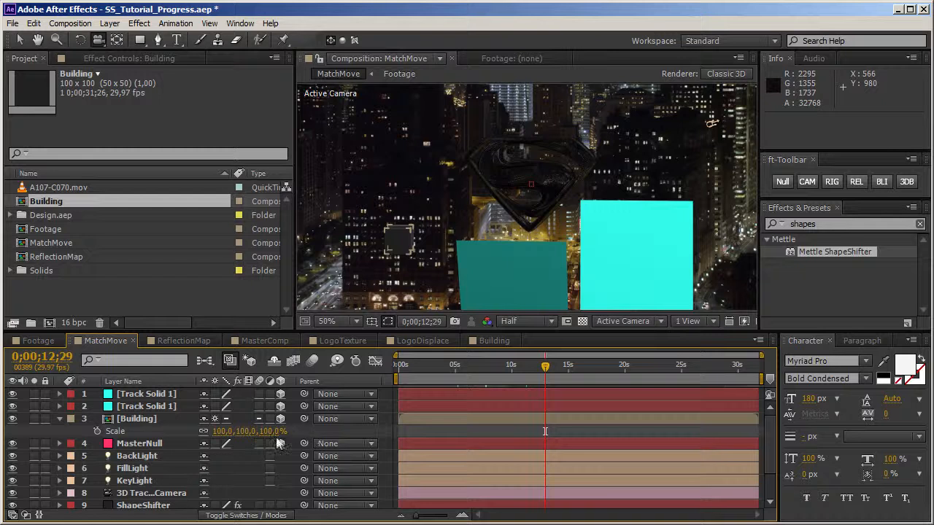
left_click_drag(223, 435, 379, 425)
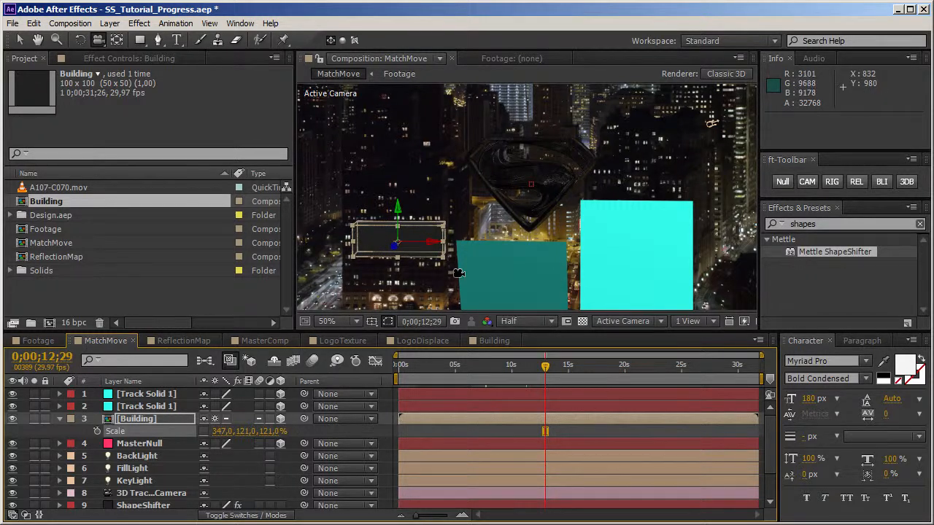
left_click_drag(436, 246, 431, 248)
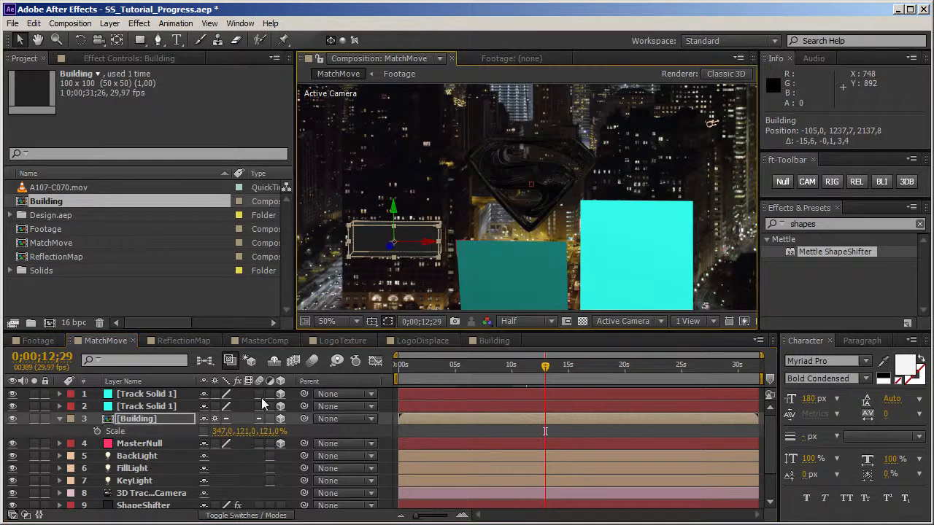
Step: Set that Building layer's scale to 389, 513, 496 % and check its fit with the building at other times in the shot
left_click_drag(221, 432, 470, 387)
left_click_drag(269, 431, 538, 431)
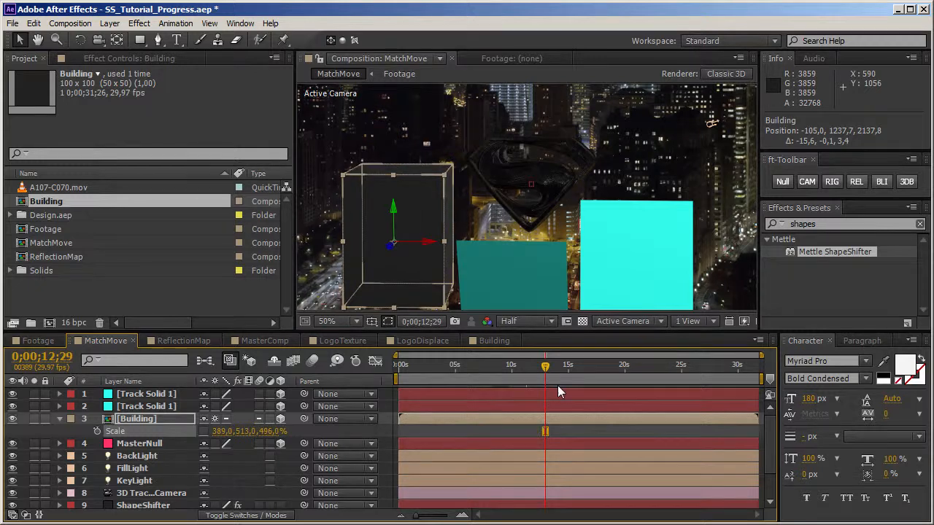
left_click(533, 372)
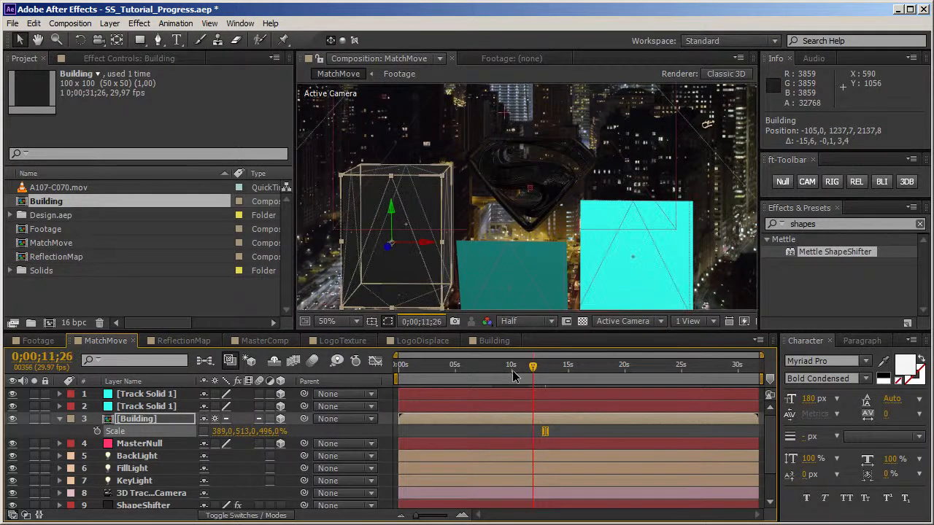
left_click(499, 373)
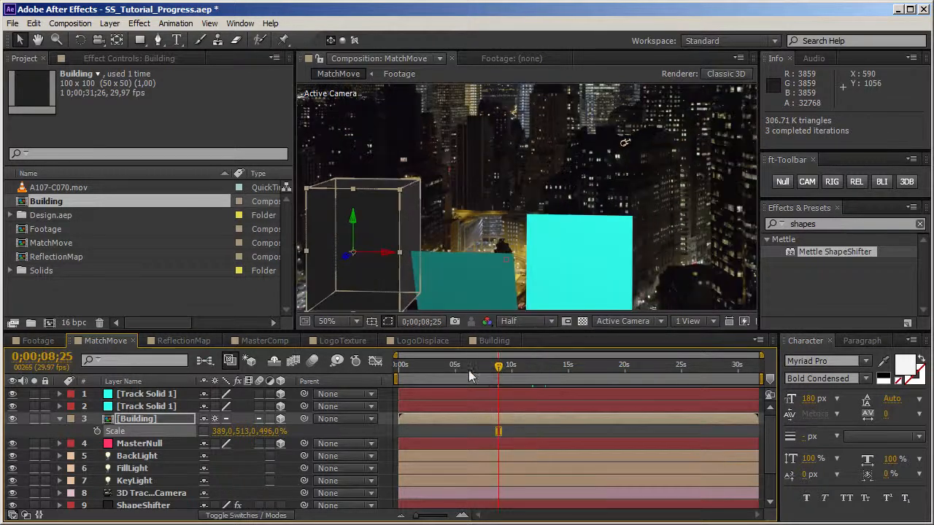
left_click(454, 371)
left_click(538, 372)
left_click_drag(539, 372, 558, 373)
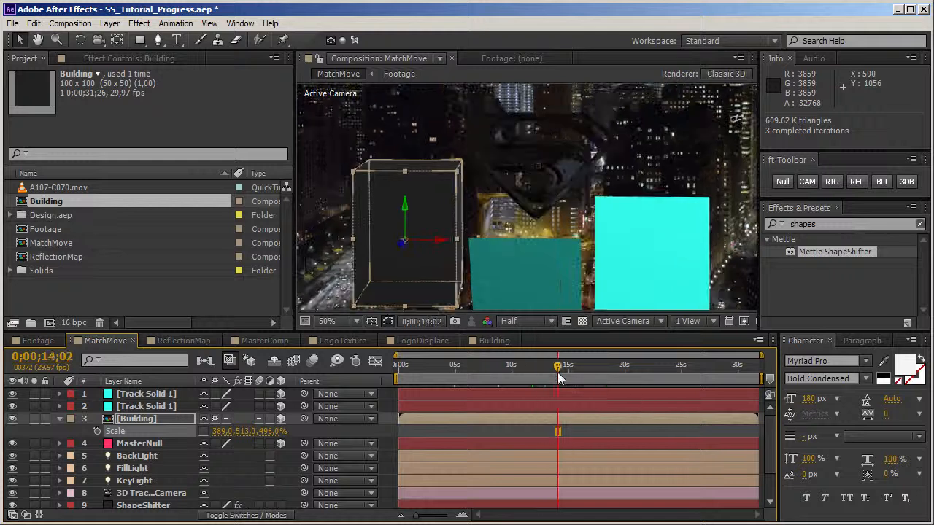
Step: Replace the track solid on the low building below the logo with the Building composition and turn on collapse transformations
left_click(535, 295)
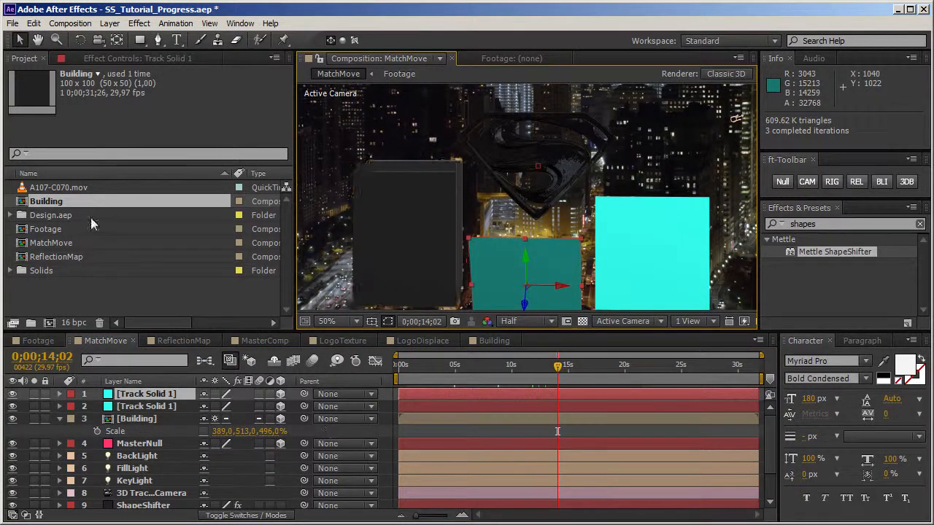
left_click_drag(59, 206, 175, 394)
left_click(214, 394)
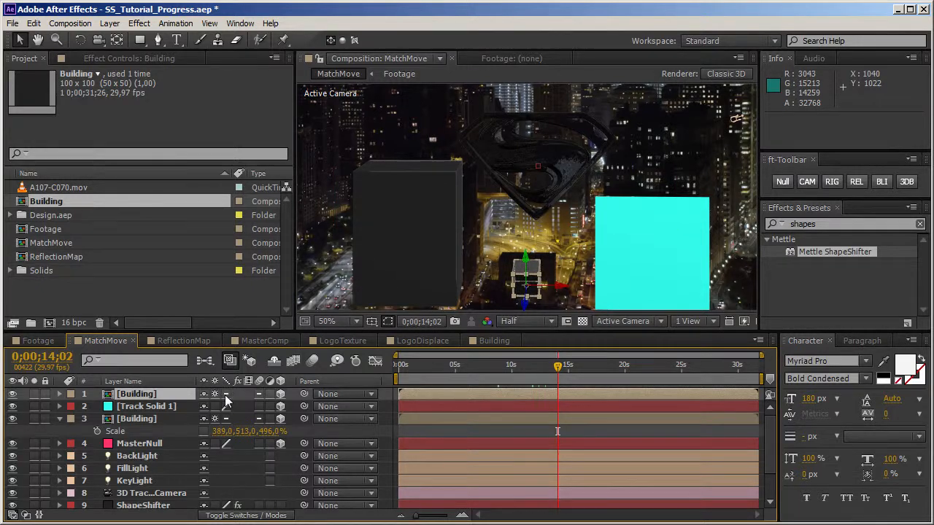
Step: Rotate the low building's box about X and scale it to 208, 188, 114 % with unlinked proportions
key("r")
left_click_drag(218, 419, 117, 418)
key("s")
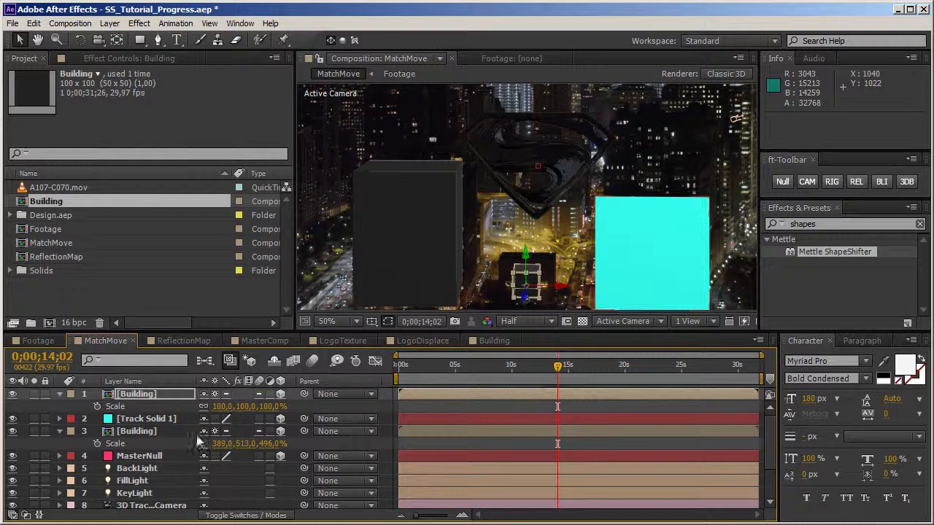
left_click_drag(217, 410, 288, 431)
left_click_drag(246, 406, 282, 409)
Step: At 0;00;26;02, set the low building box's X rotation to -21.1° and its depth scale to 173 %, and check its fit
left_click_drag(558, 367, 695, 378)
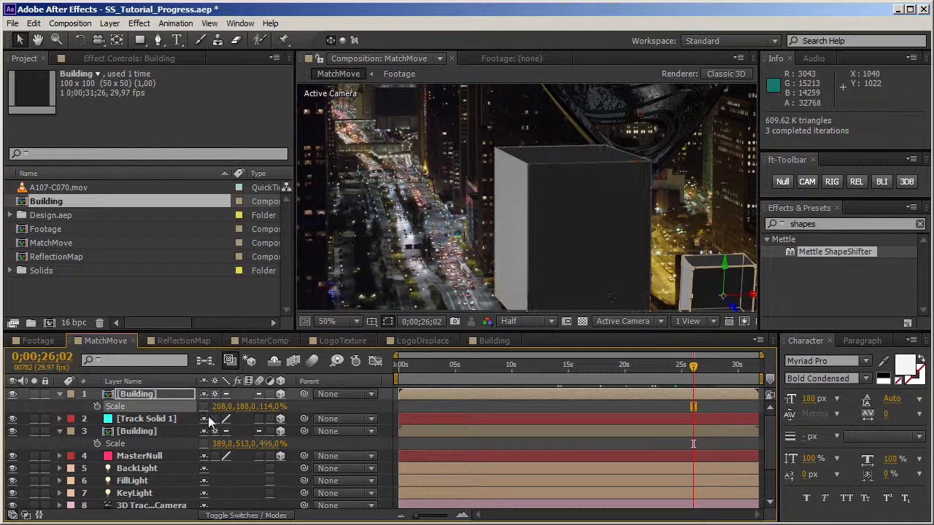
key("r")
left_click_drag(222, 427, 167, 423)
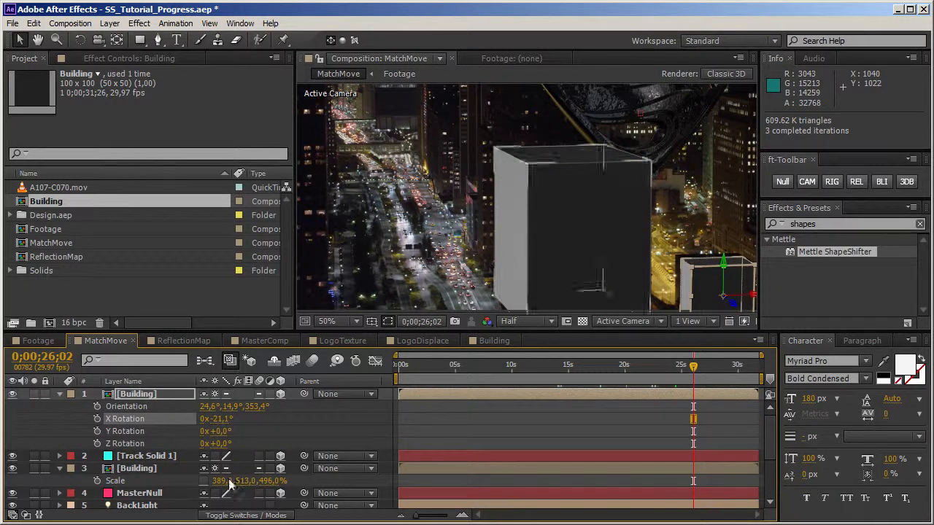
key("s")
left_click_drag(268, 413, 311, 415)
left_click_drag(645, 372, 568, 372)
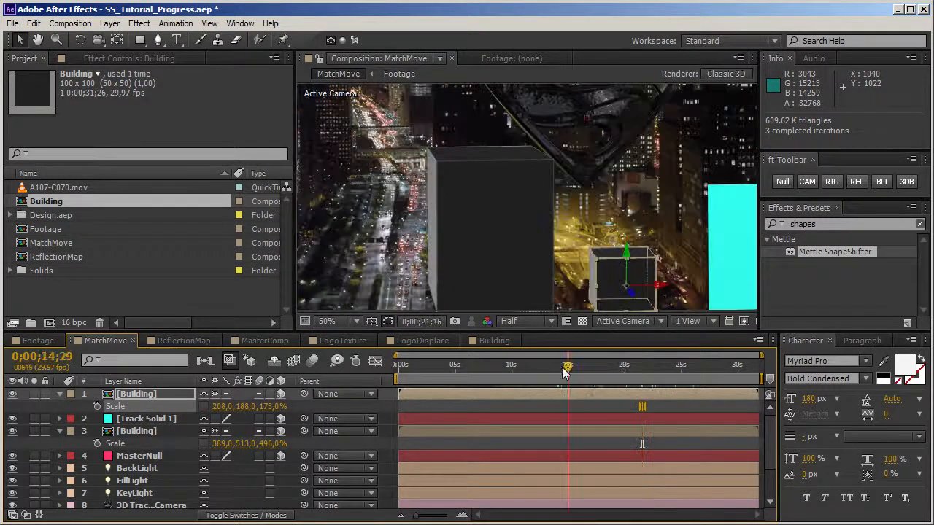
Step: At 0;00;04;15, replace the remaining cyan track solid with the Building composition and turn on collapse transformations
left_click_drag(487, 369, 450, 369)
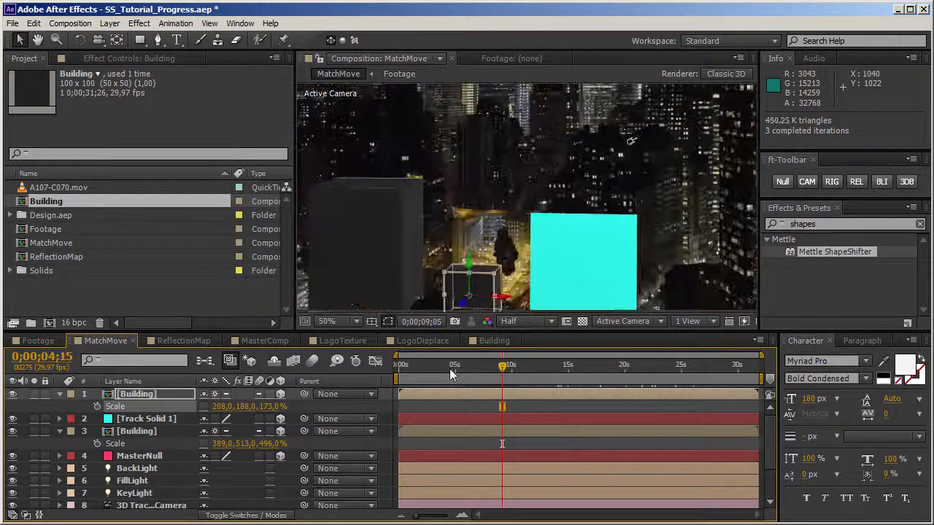
left_click(168, 419)
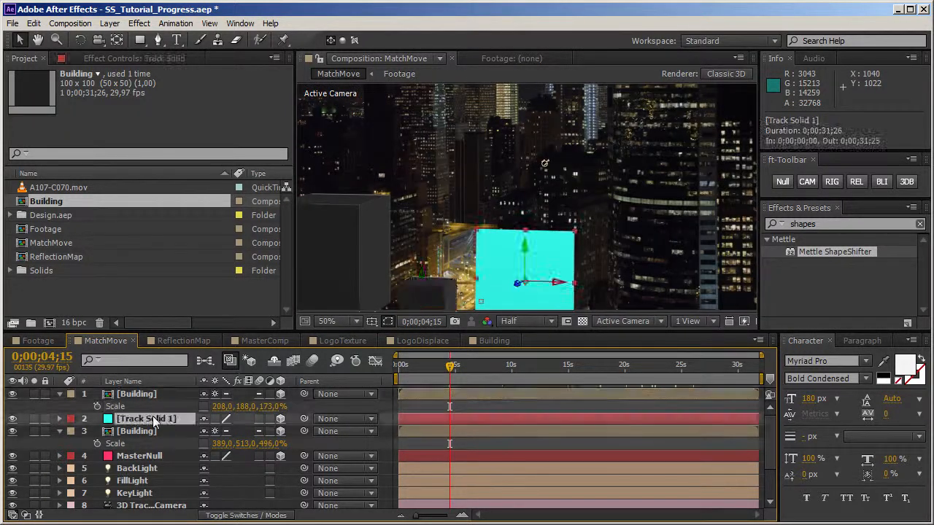
left_click_drag(47, 205, 124, 418)
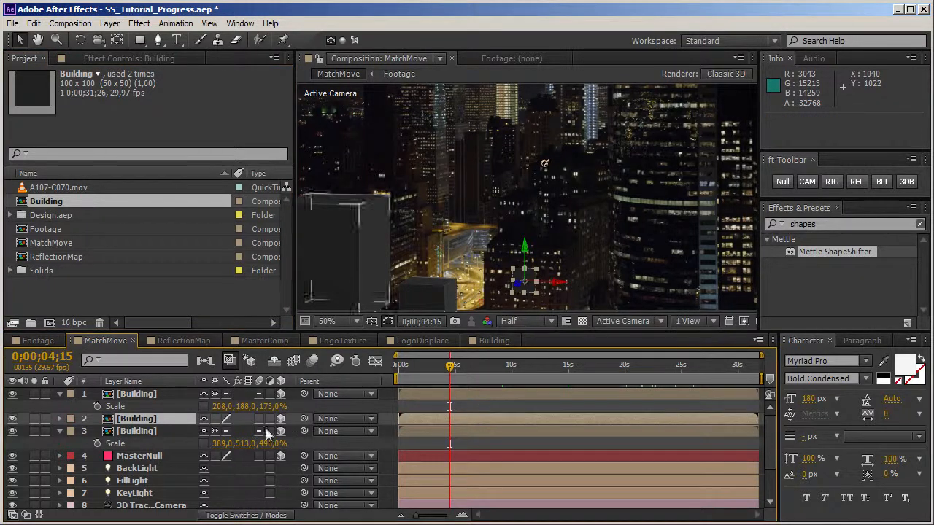
Step: Scale the third Building layer to 345, 246, 300 % with unlinked proportions and fold away the first layer's properties
key("s")
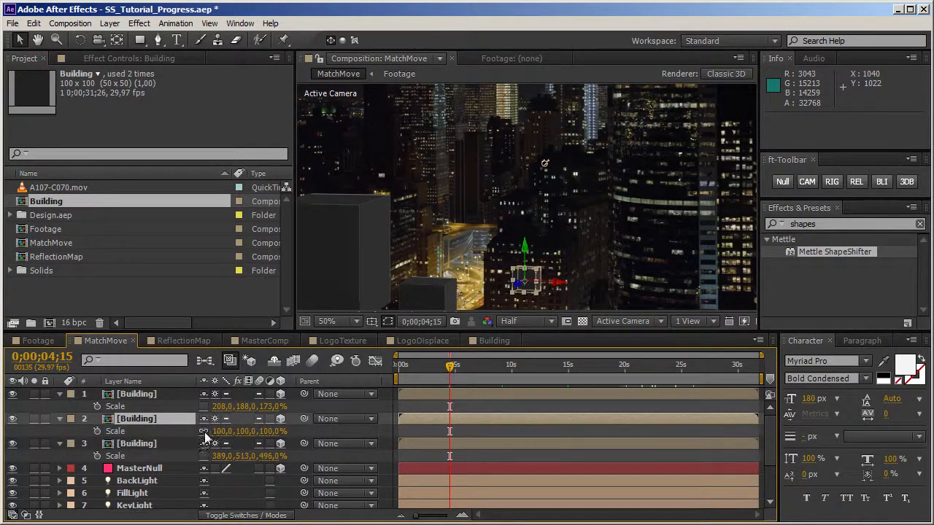
left_click_drag(221, 431, 406, 438)
left_click_drag(245, 431, 359, 431)
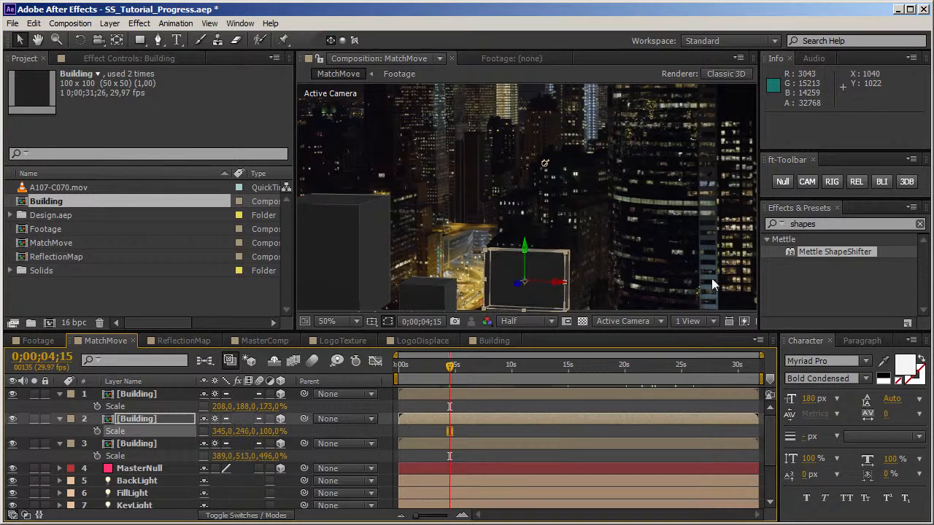
left_click_drag(663, 277, 662, 221)
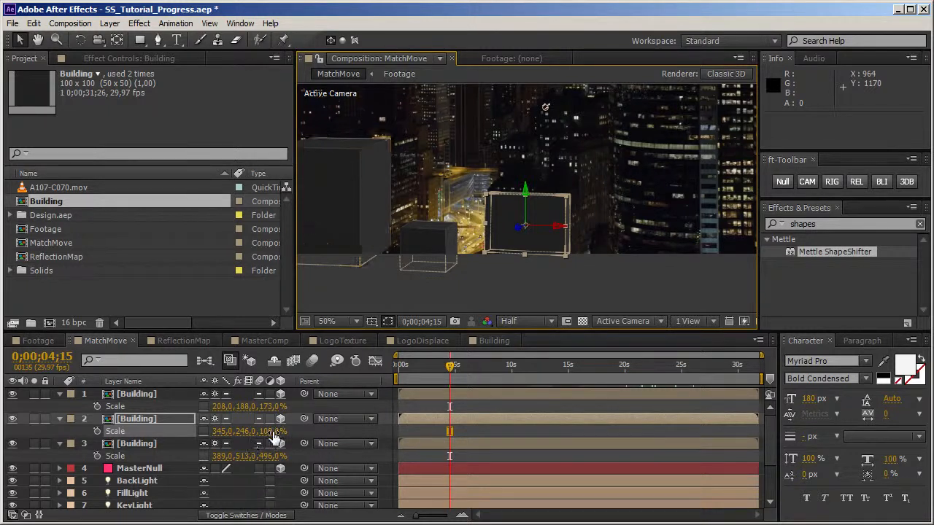
left_click_drag(271, 431, 418, 439)
left_click(60, 394)
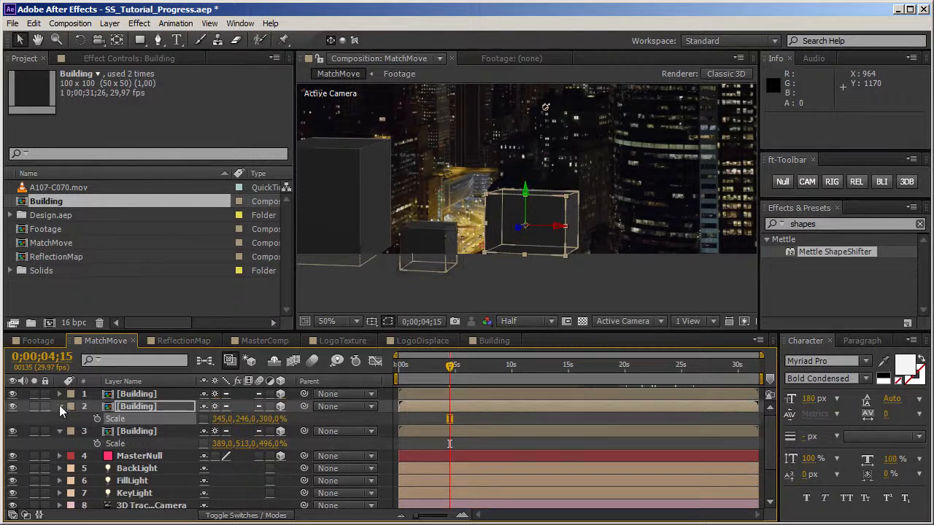
Step: Fold away the Building layers' properties and pre-compose all three Building layers into a composition named 3dMatte
left_click(59, 407)
left_click(59, 418)
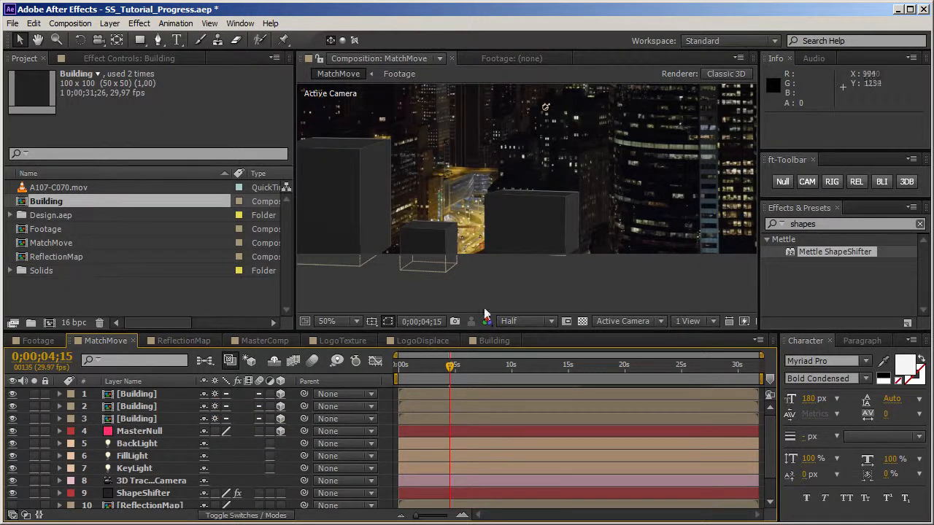
left_click(147, 418)
left_click(146, 397, "shift")
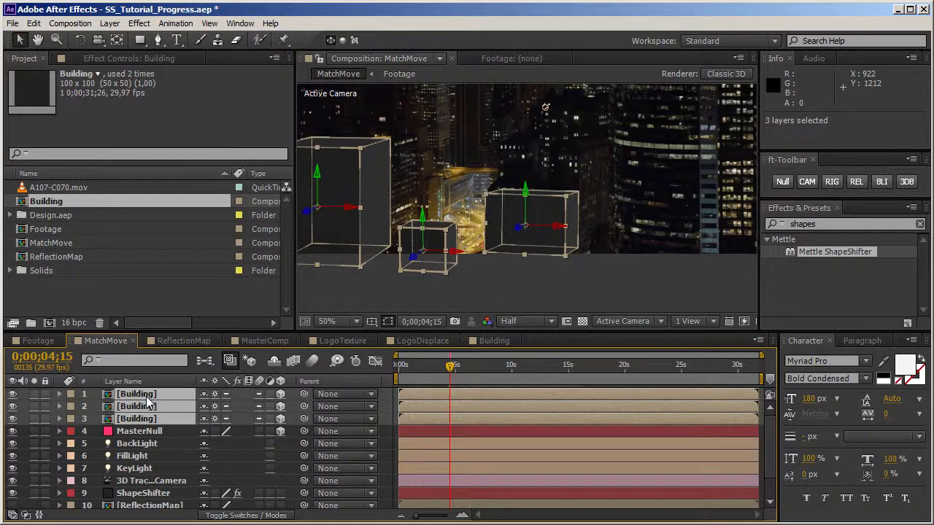
key("ctrl+shift+c")
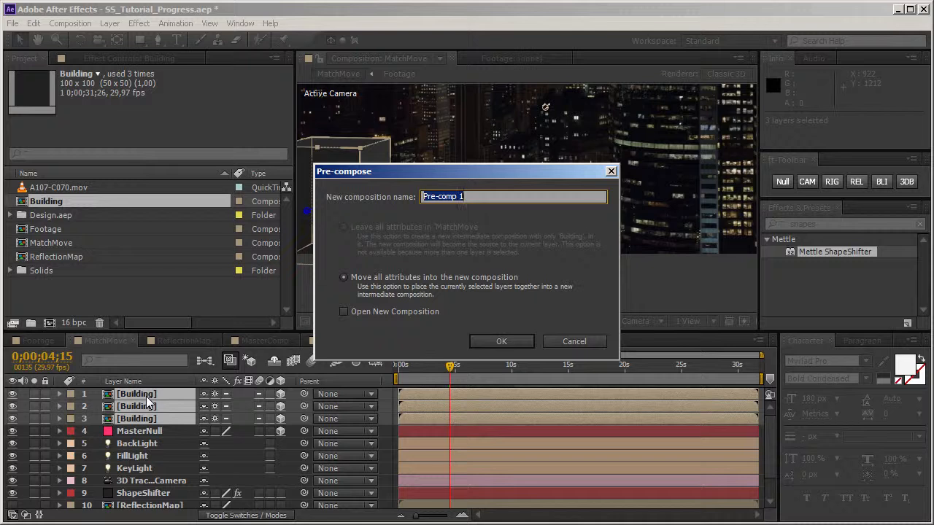
type("3dMatte")
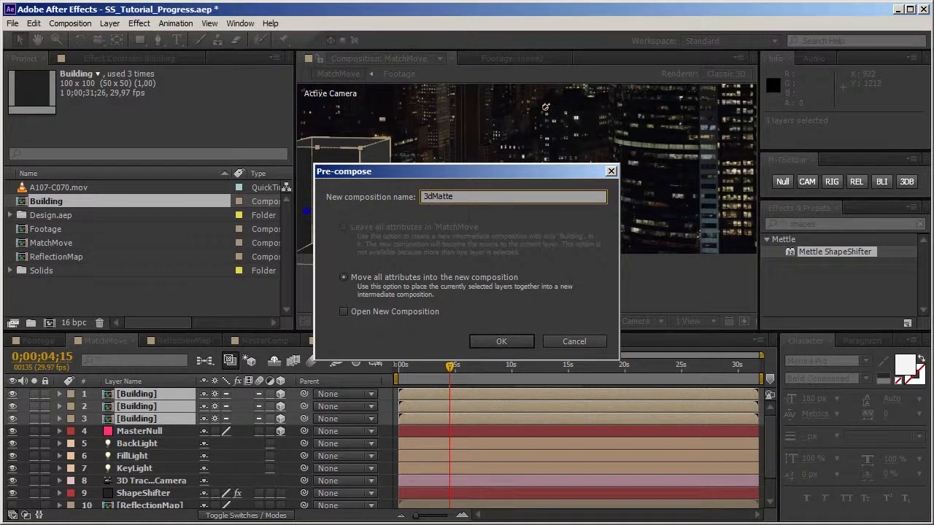
key("Return")
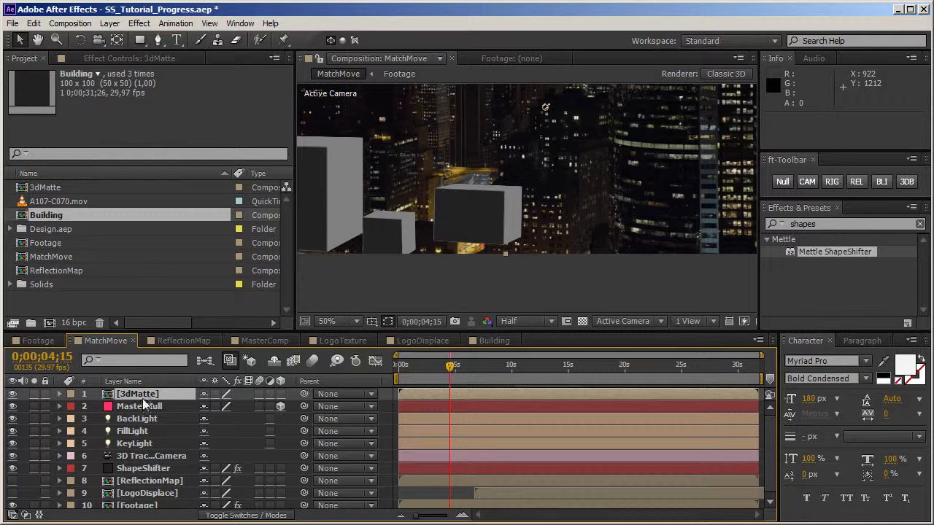
Step: Turn on collapse transformations for the 3dMatte layer and check the boxes against the footage at 0;00;06;02
left_click(214, 395)
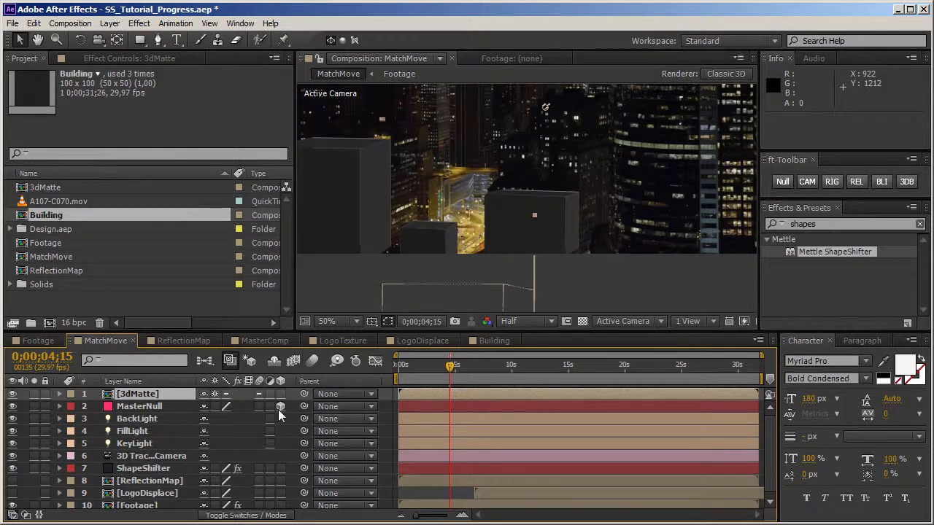
left_click(429, 370)
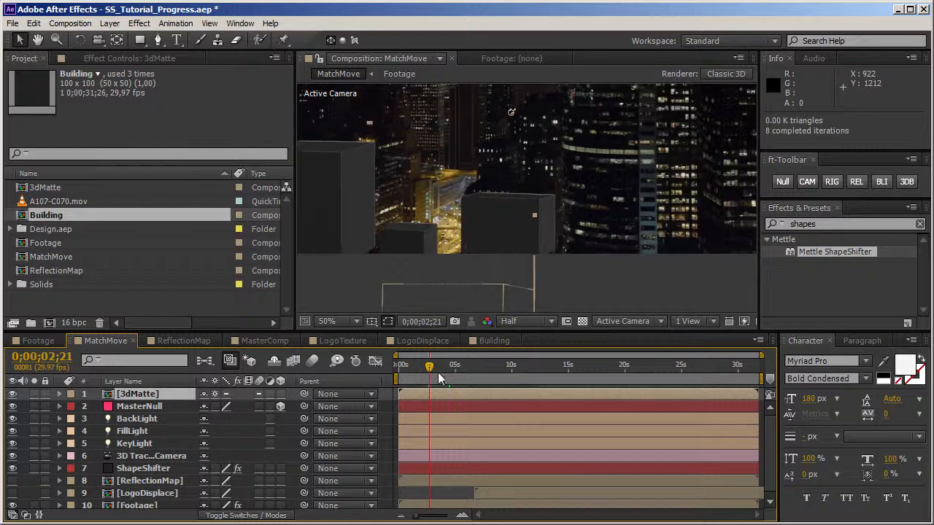
left_click(467, 368)
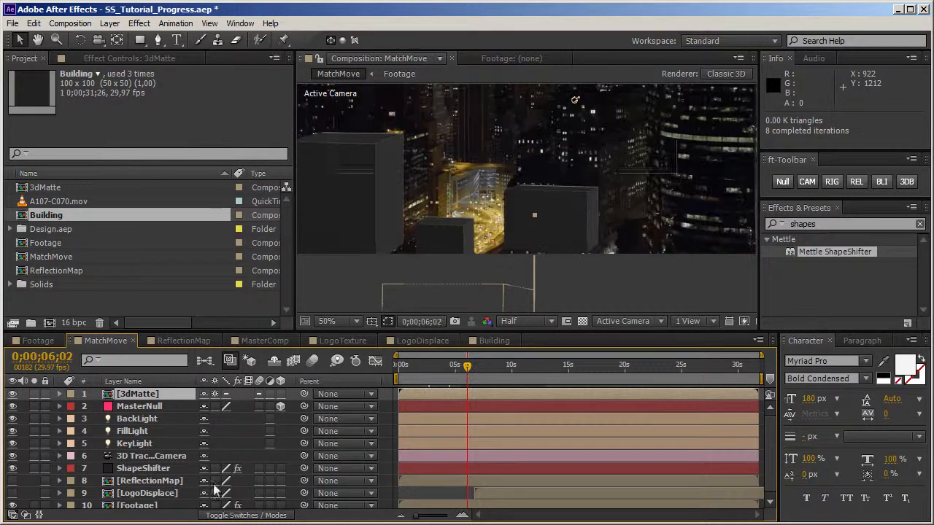
Step: Place 3dMatte directly above the ShapeShifter layer and set ShapeShifter's track matte to Alpha Inverted Matte 3dMatte
left_click_drag(161, 409, 150, 464)
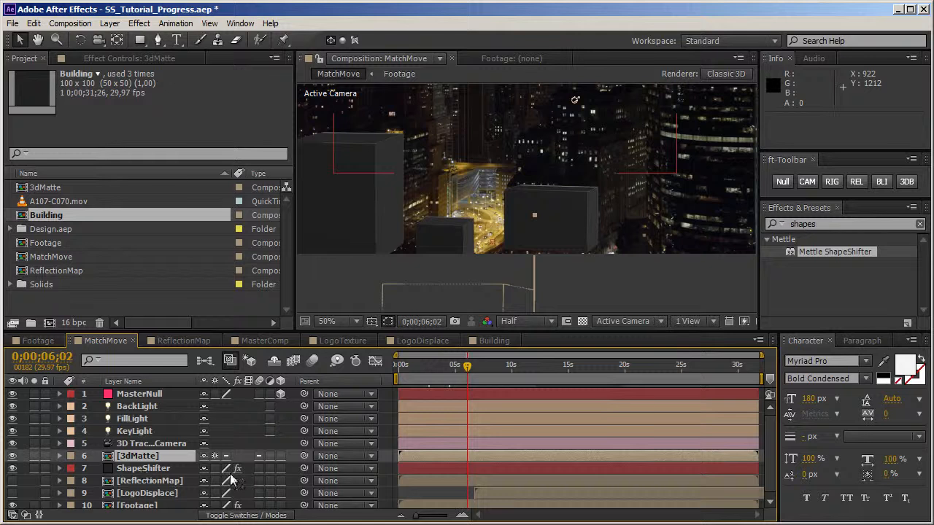
key("F4")
left_click(288, 481)
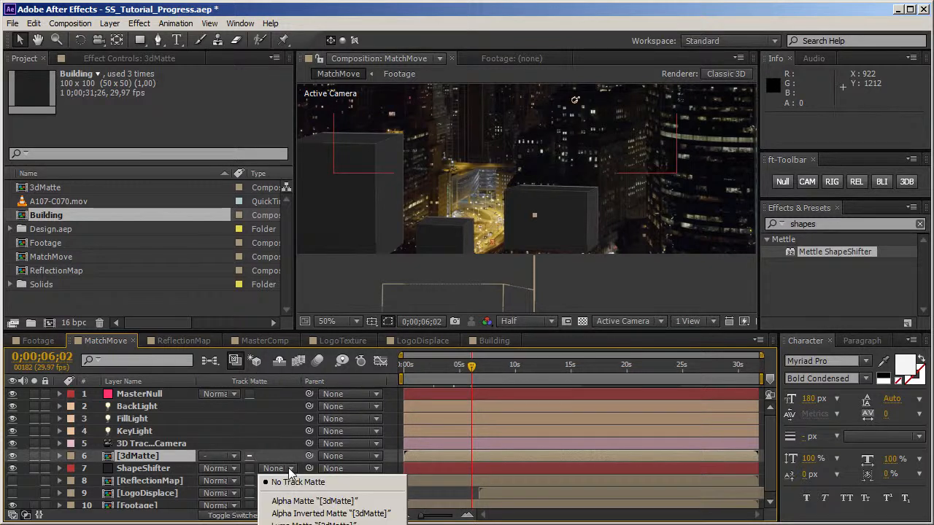
left_click(292, 514)
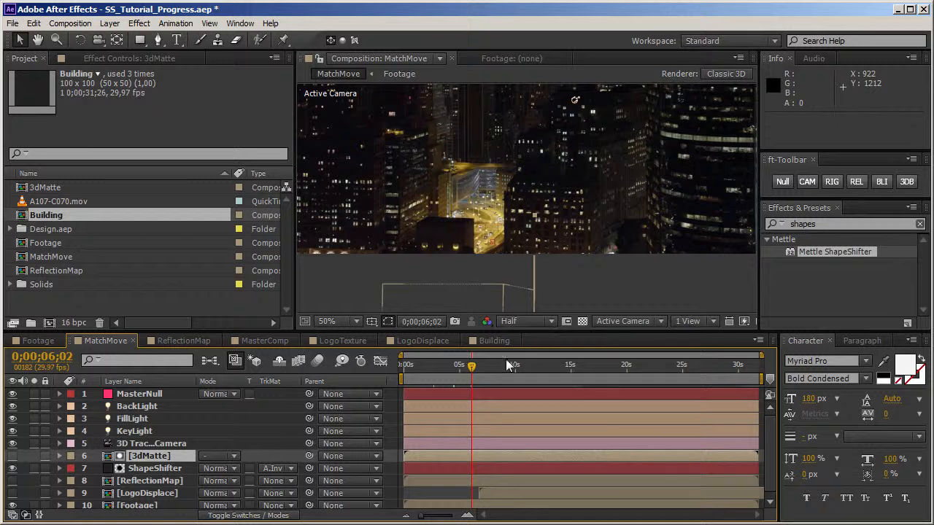
Step: Check how the building matte hides the logo at several times between 0;00;07;12 and 0;00;17;02
left_click_drag(492, 371, 531, 371)
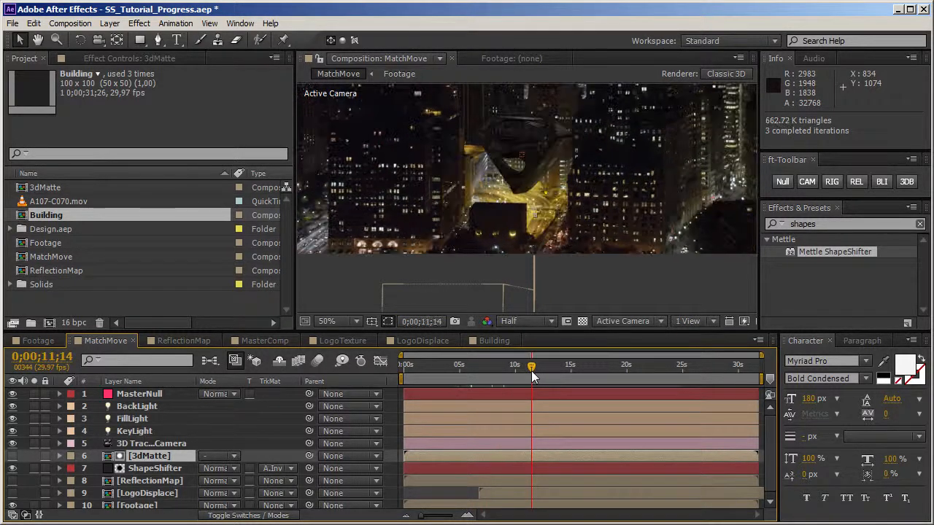
left_click(486, 370)
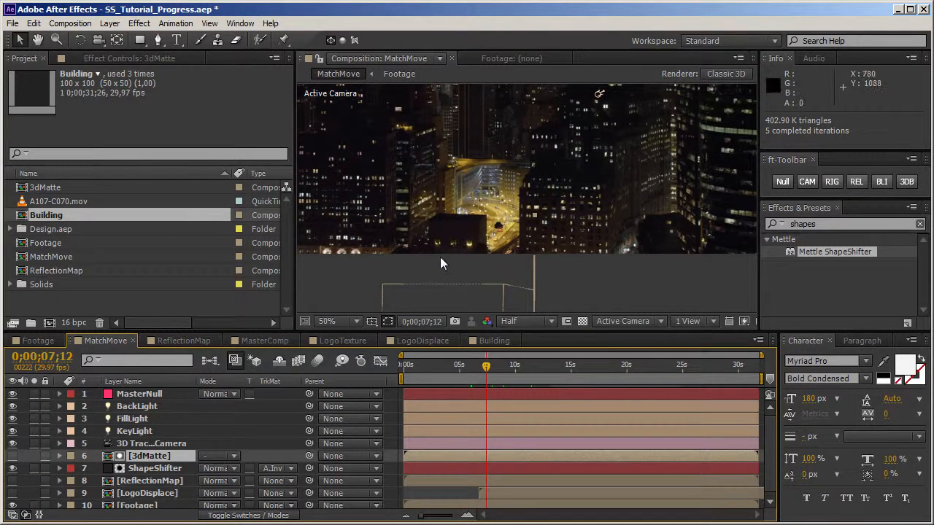
left_click(498, 368)
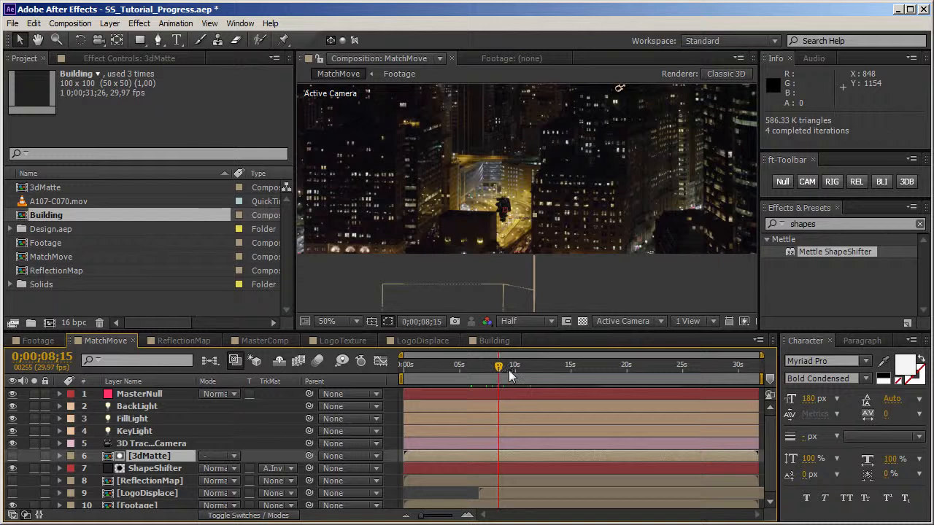
left_click(513, 369)
left_click_drag(513, 369, 594, 369)
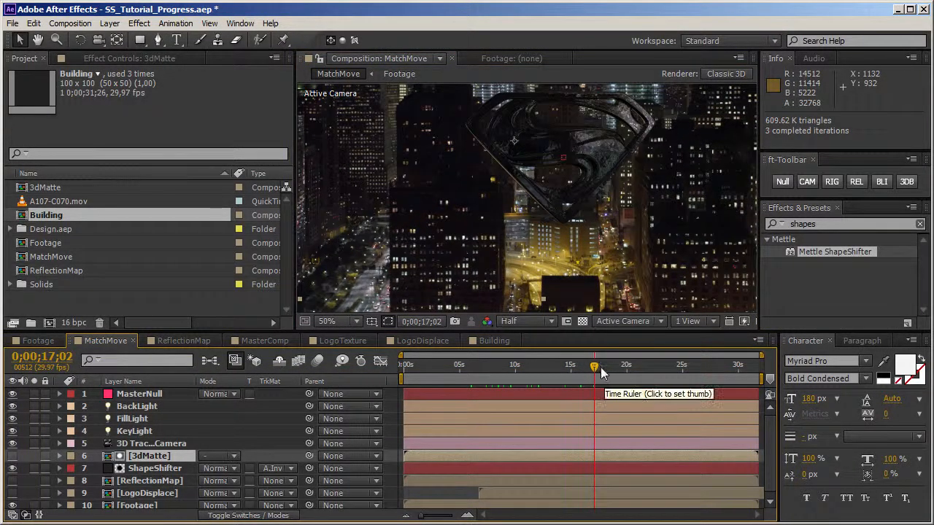
left_click(558, 378)
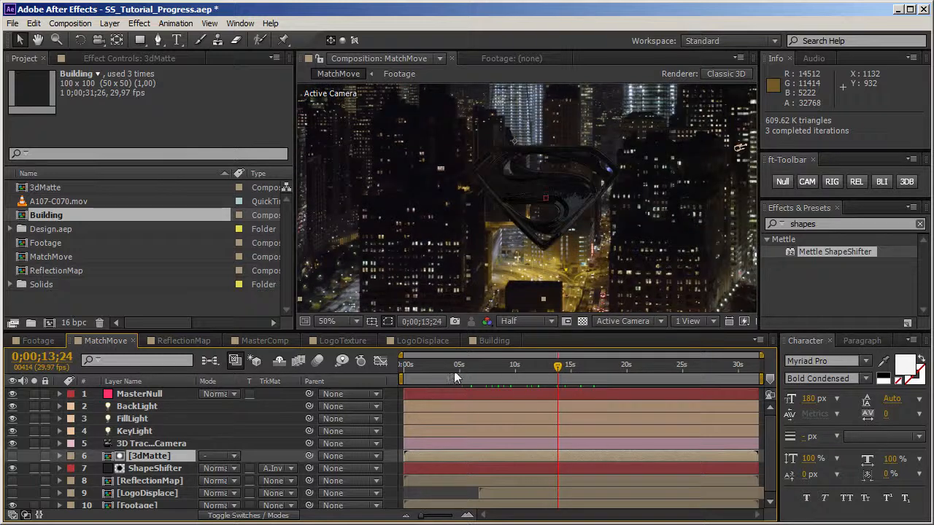
Step: Shift the LogoDisplace layer earlier so it starts at 0;00;00;00, and check the frame at 0;00;04;08
left_click_drag(439, 374, 390, 372)
left_click_drag(502, 492, 410, 494)
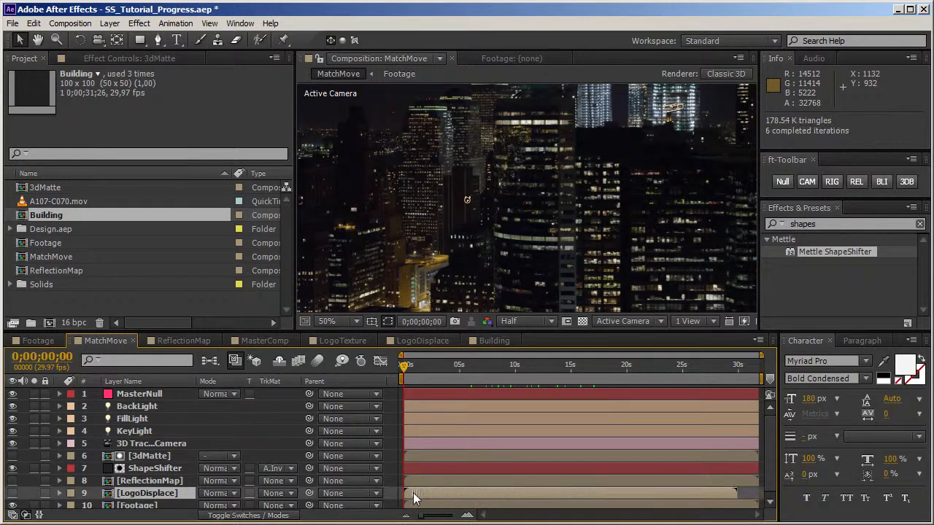
left_click(452, 374)
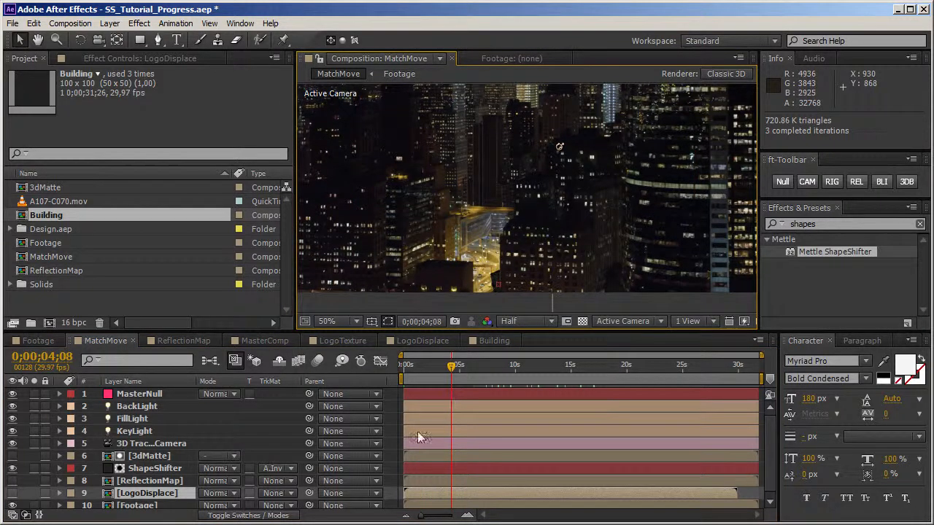
Step: Shift the ShapeShifter layer's Rotation Y and Scale X keyframes earlier so the first pair sits at the start of the composition
left_click(151, 468)
key("e")
key("e")
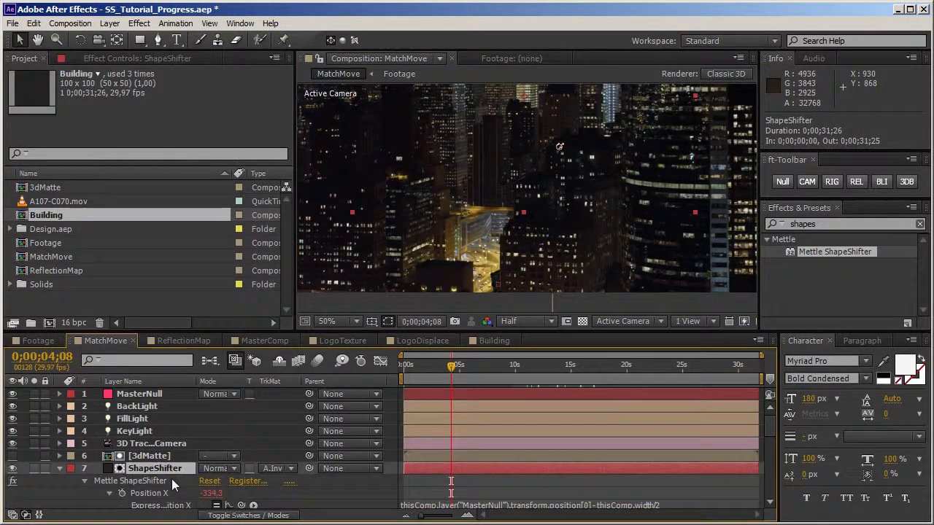
left_click_drag(771, 431, 770, 451)
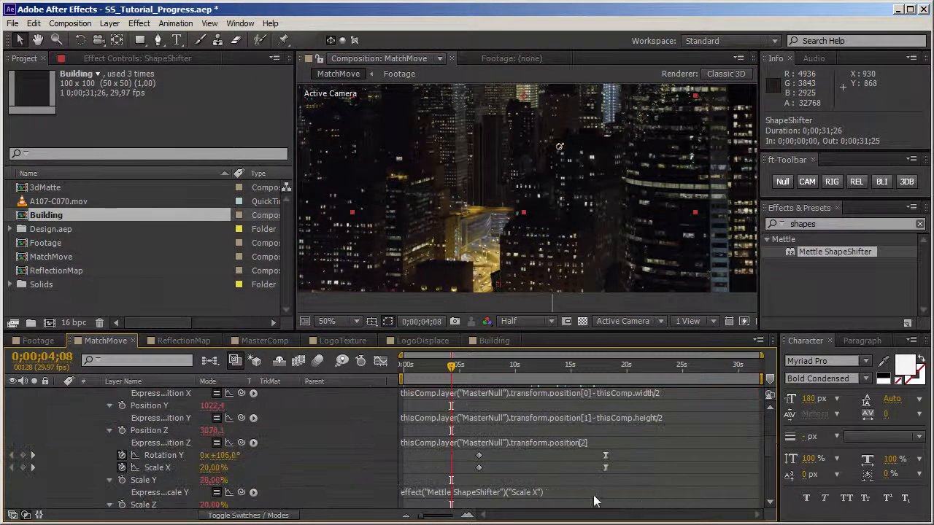
left_click_drag(628, 457, 405, 463)
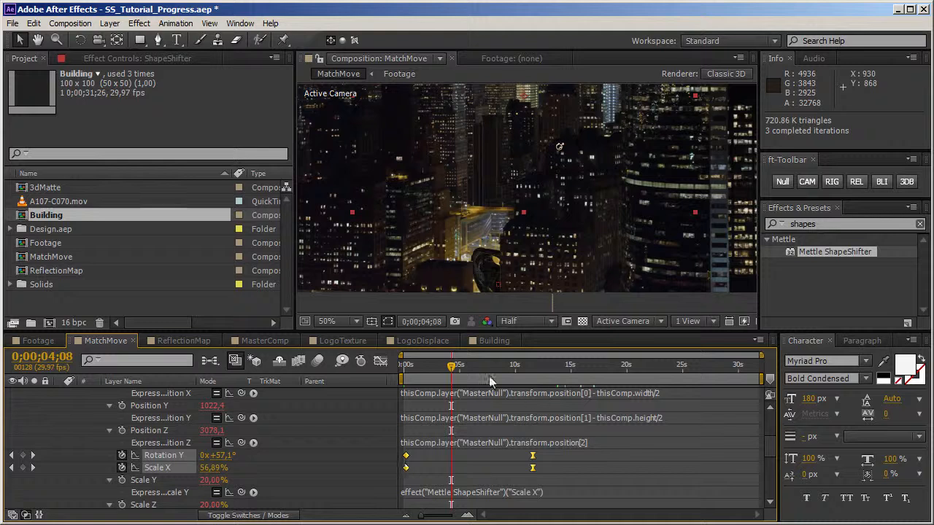
left_click(771, 461)
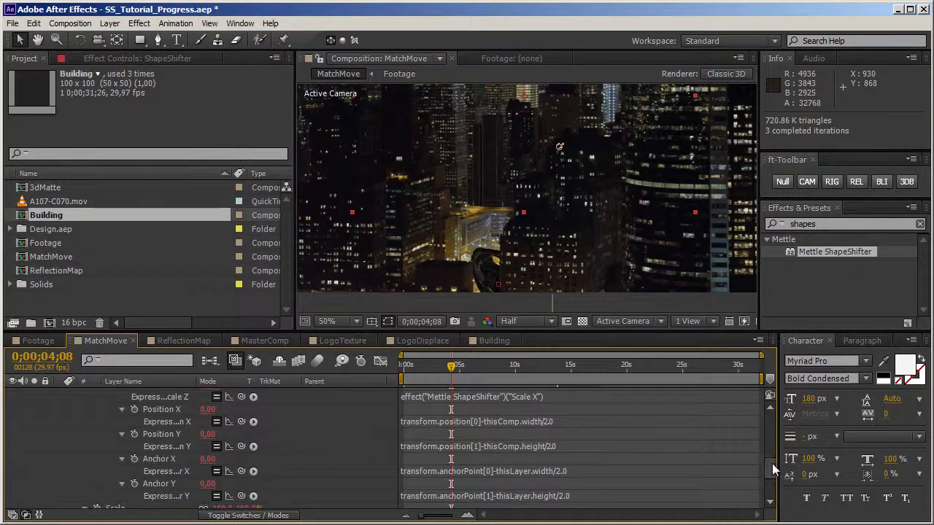
left_click_drag(771, 461, 778, 424)
Step: Move MasterNull's first Position keyframe to the start of the composition and check the frame at 0;00;02;09
left_click(602, 393)
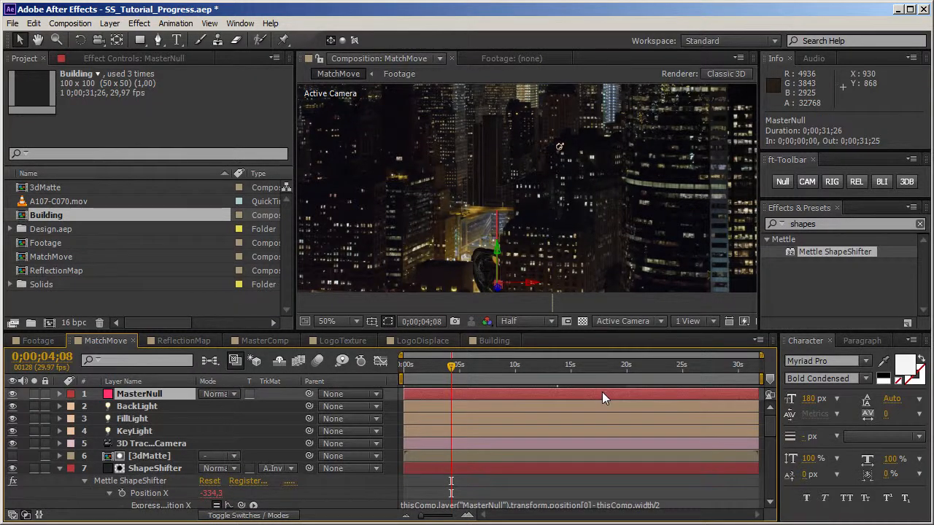
key("p")
left_click_drag(477, 405, 406, 408)
left_click_drag(453, 373, 429, 374)
left_click(660, 312)
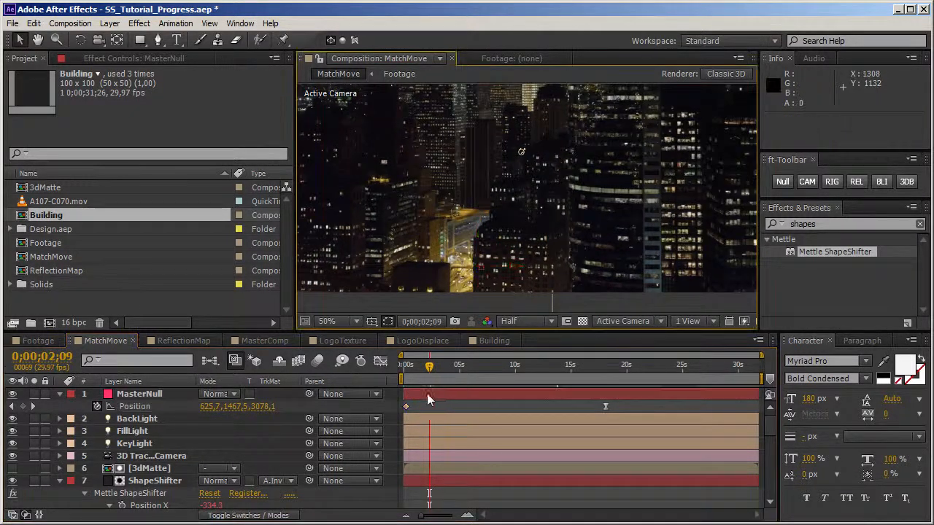
Step: Examine the logo at 0;00;12;19 and fold away the MasterNull and ShapeShifter properties
left_click_drag(432, 368, 543, 376)
key("h")
left_click_drag(715, 133, 716, 197)
key("v")
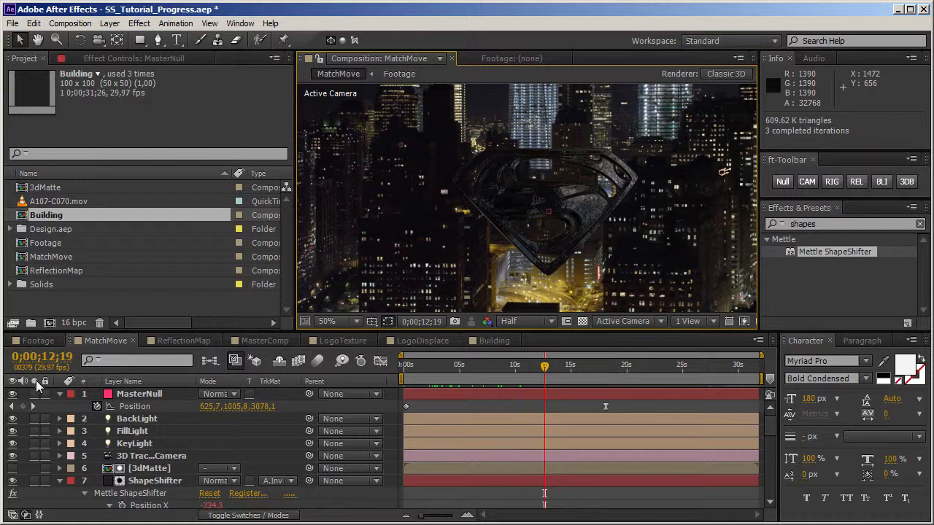
left_click(60, 394)
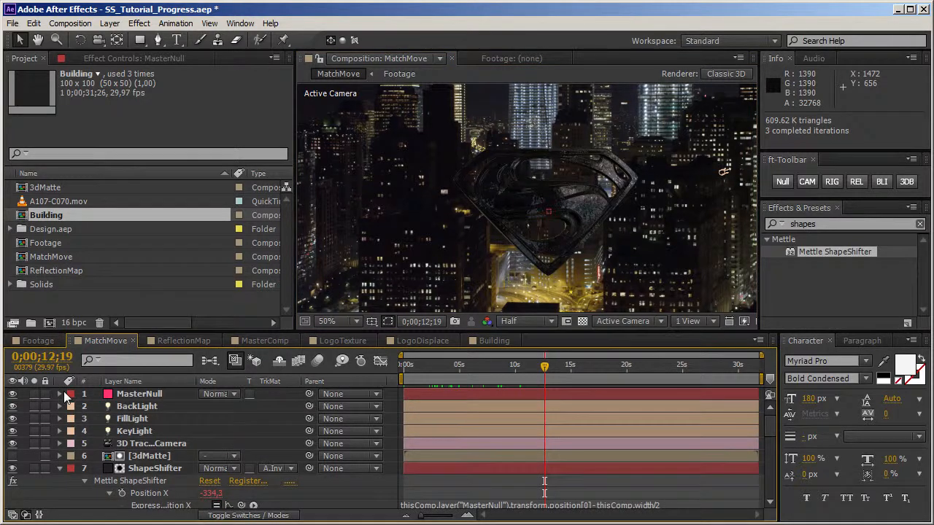
left_click(60, 471)
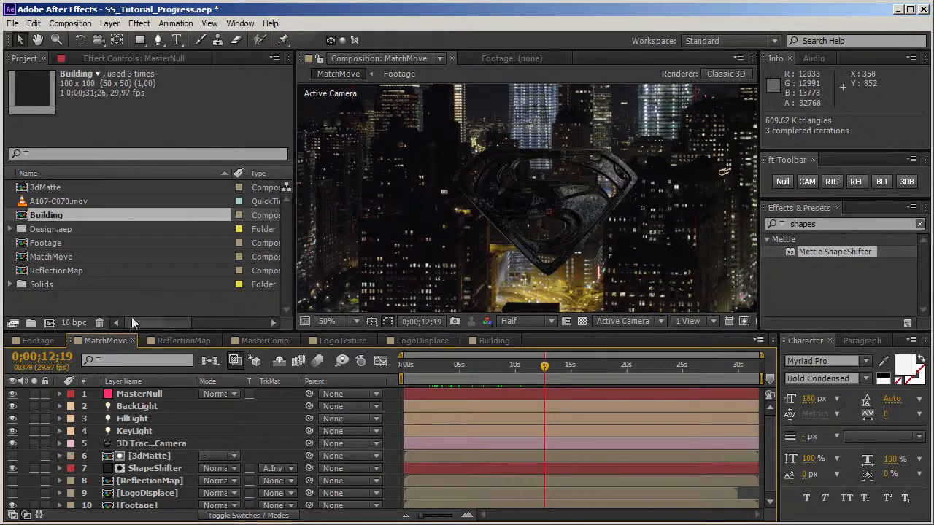
Step: Duplicate the ShapeShifter layer and replace the copy's source with the LogoTexture composition from the Design.aep folder
left_click(154, 468)
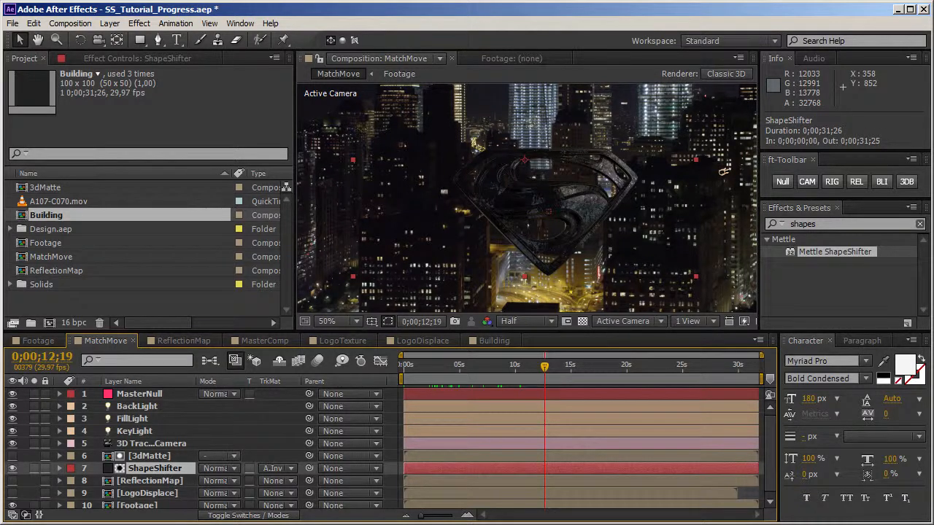
key("ctrl+d")
key("Return")
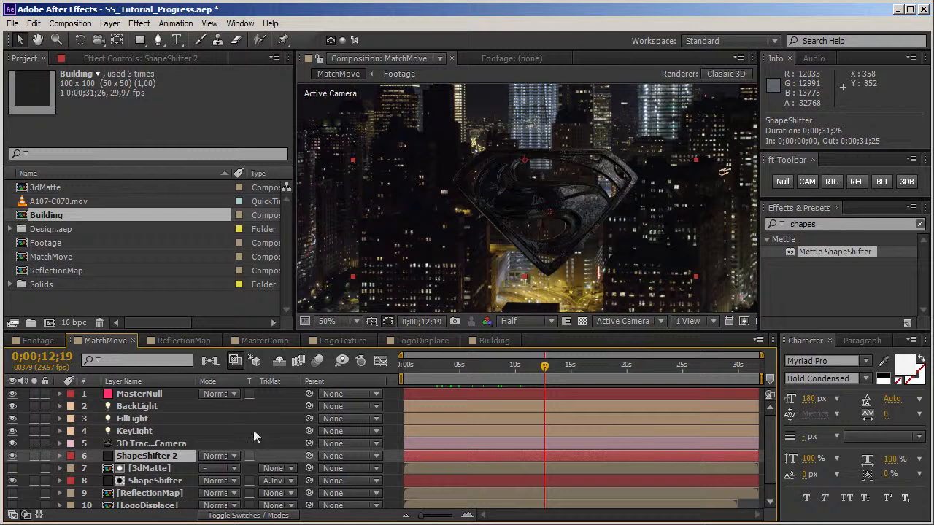
left_click(10, 229)
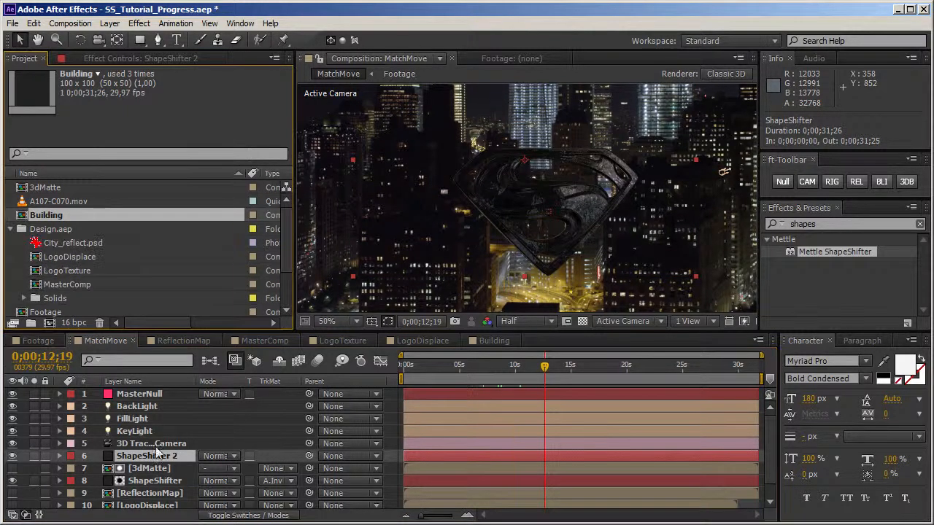
left_click(69, 271)
left_click_drag(45, 277, 146, 458)
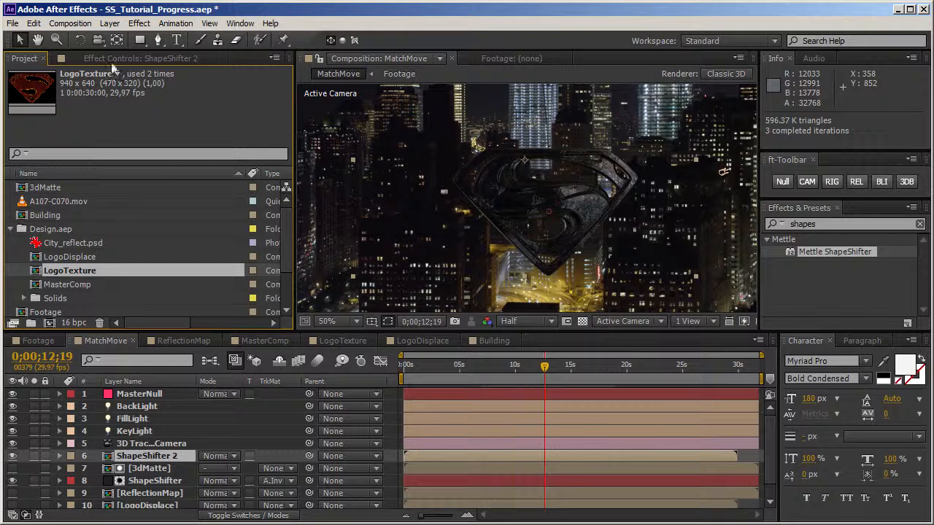
Step: Set the material Reflectivity of ShapeShifter 2 to 22%
key("F3")
left_click(11, 86)
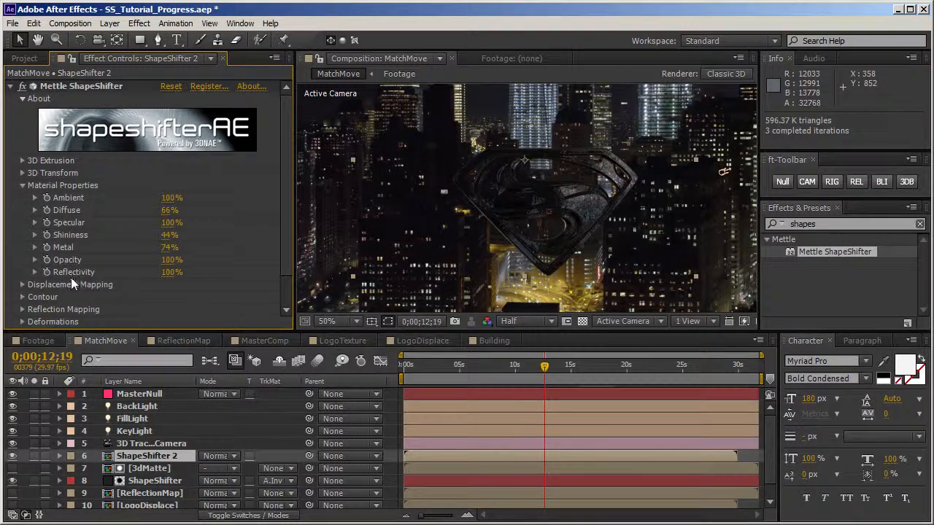
left_click_drag(172, 272, 108, 272)
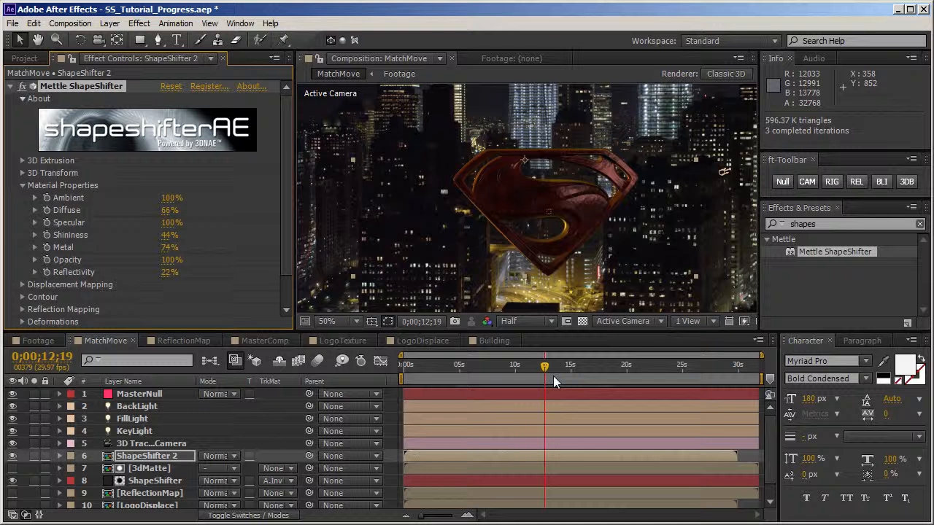
Step: Open the MasterComp composition from the Design.aep folder and create a null-based camera rig for Camera 1
left_click(24, 58)
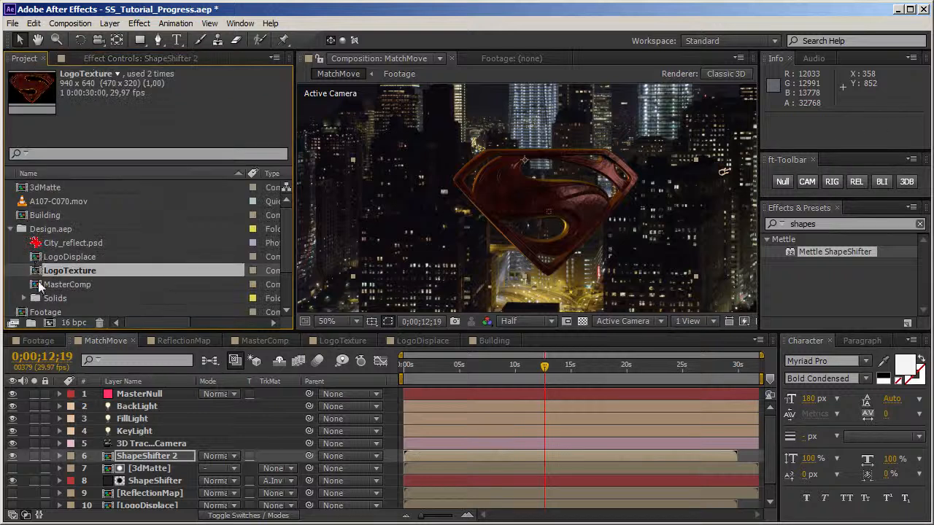
double_click(44, 285)
left_click(139, 420)
right_click(142, 421)
mouse_move(241, 42)
left_click(312, 43)
left_click(163, 421)
left_click(831, 183)
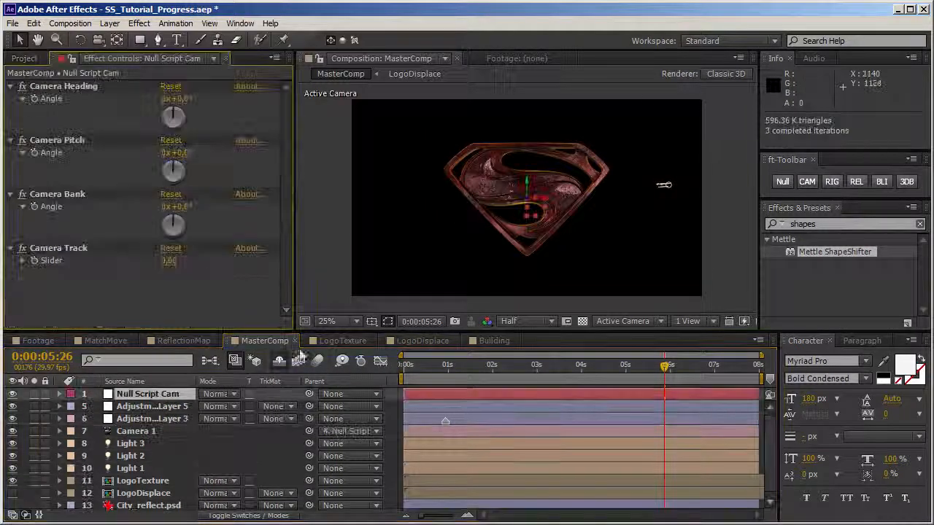
Step: Adjust the camera rig's pitch and add a dark gray solid as the lowest layer of MasterComp
left_click_drag(183, 152, 199, 153)
left_click(316, 279)
right_click(316, 188)
mouse_move(337, 196)
left_click(548, 230)
left_click(477, 397)
left_click_drag(146, 394, 134, 512)
Step: Apply Fractal Noise to the dark gray solid with a contrast of 20 and a complexity of 3
left_click_drag(820, 224, 707, 230)
type("fractal")
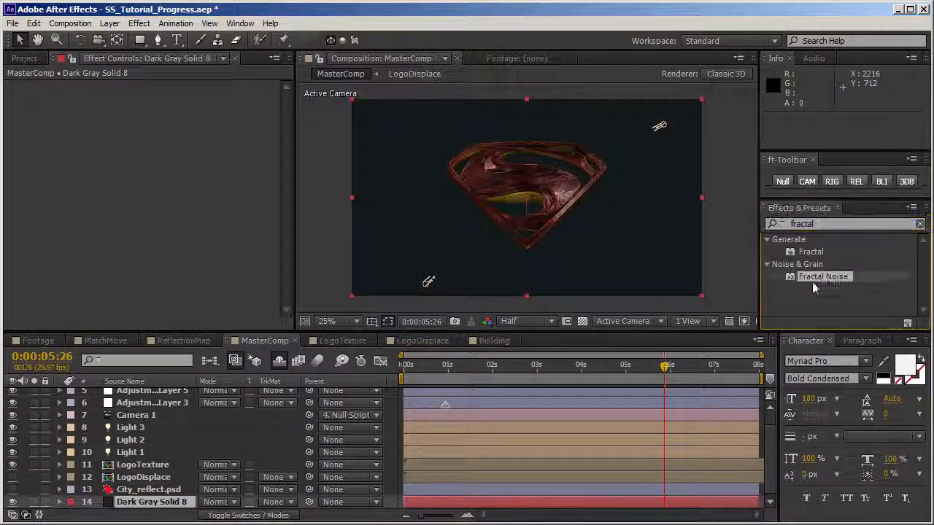
double_click(810, 278)
left_click(170, 137)
type("20")
key("Return")
Step: Apply the Circle effect to the solid as an inverted black circle with a radius of 587
left_click_drag(820, 224, 712, 228)
type("circle")
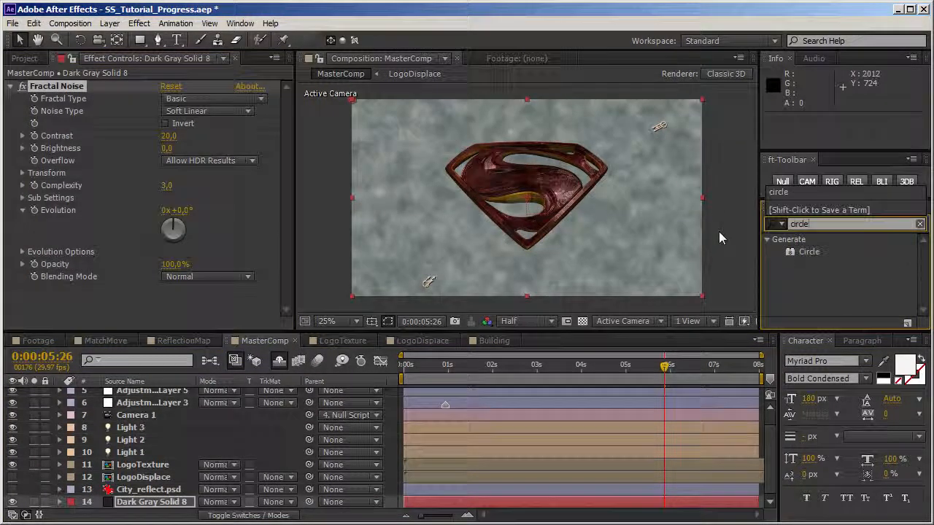
double_click(808, 252)
left_click_drag(171, 235, 544, 235)
left_click(167, 285)
left_click(168, 298)
left_click_drag(294, 245, 294, 420)
left_click(196, 285)
left_click(411, 244)
Step: Feather the circle's outer edge widely and change its blending mode so it darkens the noise background like a vignette
left_click(23, 273)
left_click_drag(167, 286, 583, 285)
left_click_drag(287, 260, 286, 174)
left_click(208, 322)
left_click(223, 344)
Step: Apply Tint above the Circle effect on the solid and map white to a blue
left_click_drag(821, 224, 723, 227)
type("tint")
left_click_drag(806, 252, 132, 288)
left_click(167, 142)
left_click(212, 293)
left_click_drag(340, 322, 327, 322)
left_click_drag(339, 339, 300, 340)
left_click(410, 244)
Step: Map the tint's black to a very dark blue and refine the blue that white is mapped to
left_click(169, 129)
left_click_drag(336, 393, 377, 393)
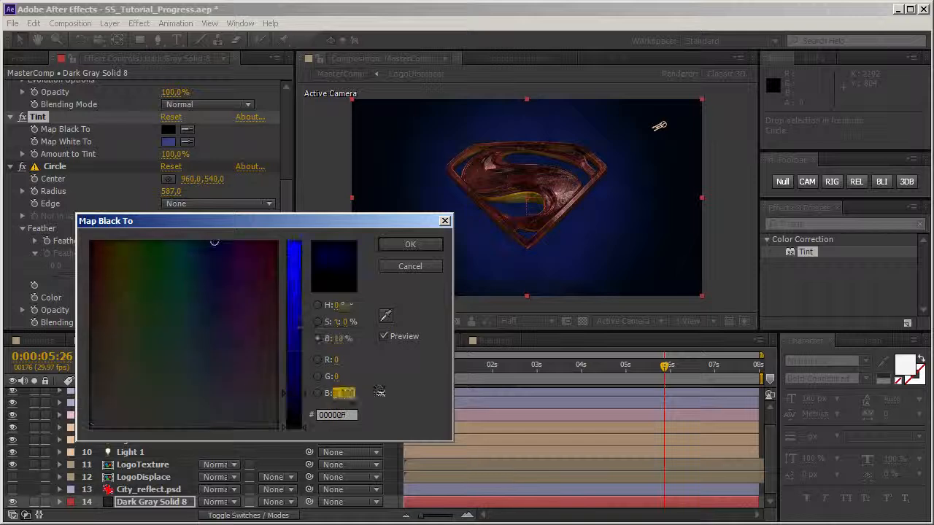
left_click(410, 245)
left_click(169, 142)
left_click(193, 325)
left_click(410, 244)
left_click_drag(286, 217, 287, 130)
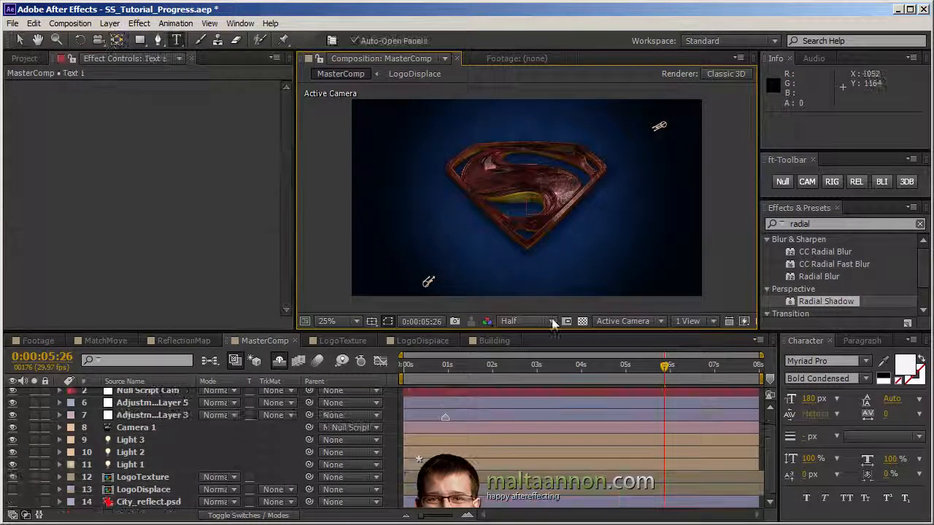
Step: Add the text "ShapeShifter | mettle.com" to the composition and set its font size to 50 px
type("ShapeShifter | mettle.com")
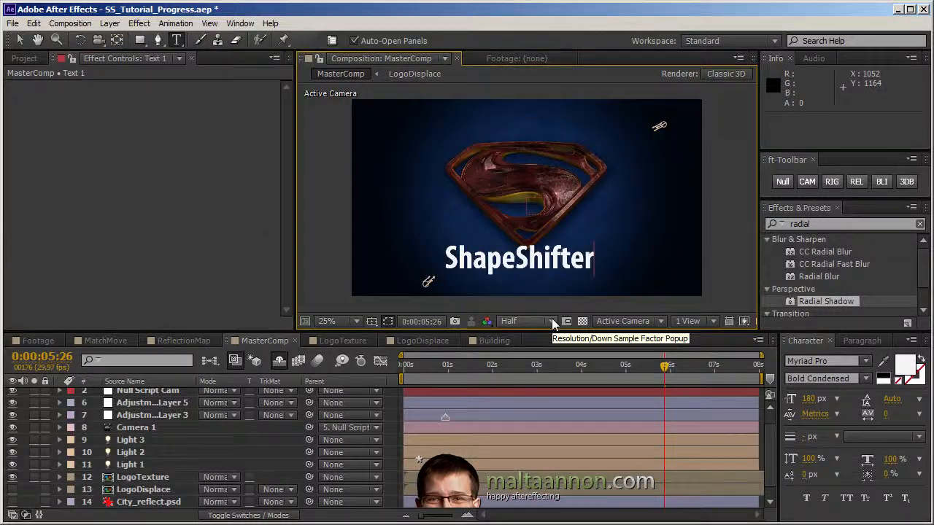
left_click(20, 40)
left_click(808, 400)
type("50")
key("Return")
Step: Nudge the text line under the logo, scale it up, and maximize the composition view
key("shift+Right")
key("ctrl+alt+shift+equal")
key("ctrl+alt+shift+equal")
key("ctrl+alt+shift+equal")
key("ctrl+alt+shift+equal")
key("ctrl+alt+shift+equal")
key("grave")
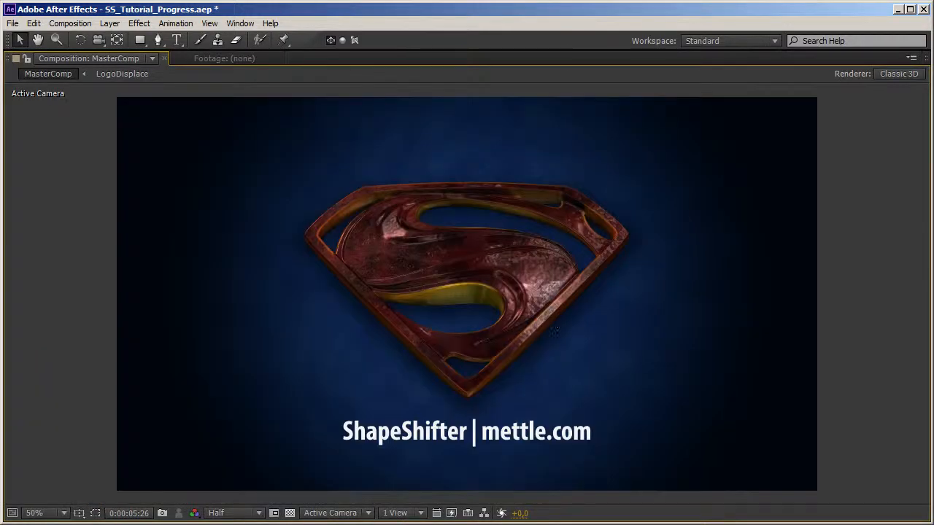